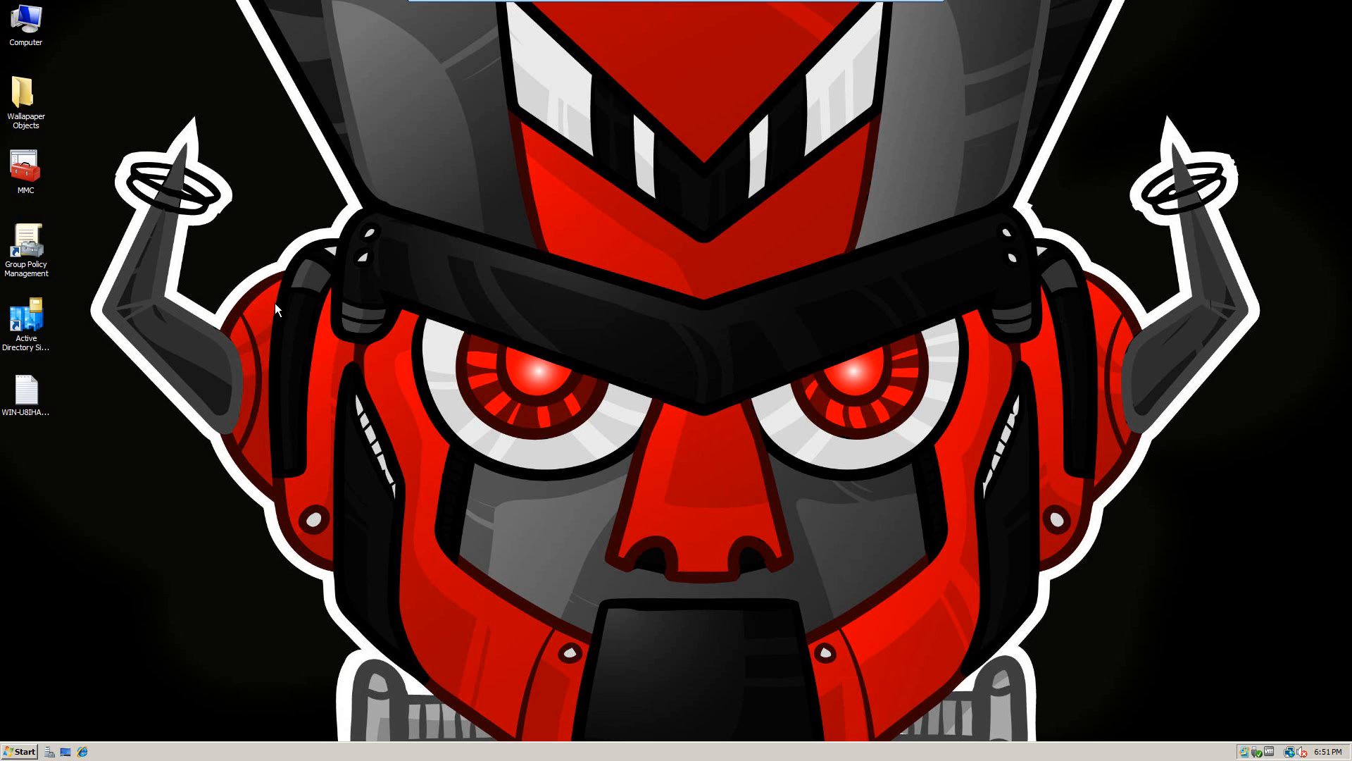
Step: Launch the saved MMC console from the desktop, showing the domain's Group Policy Management tree
double_click(27, 173)
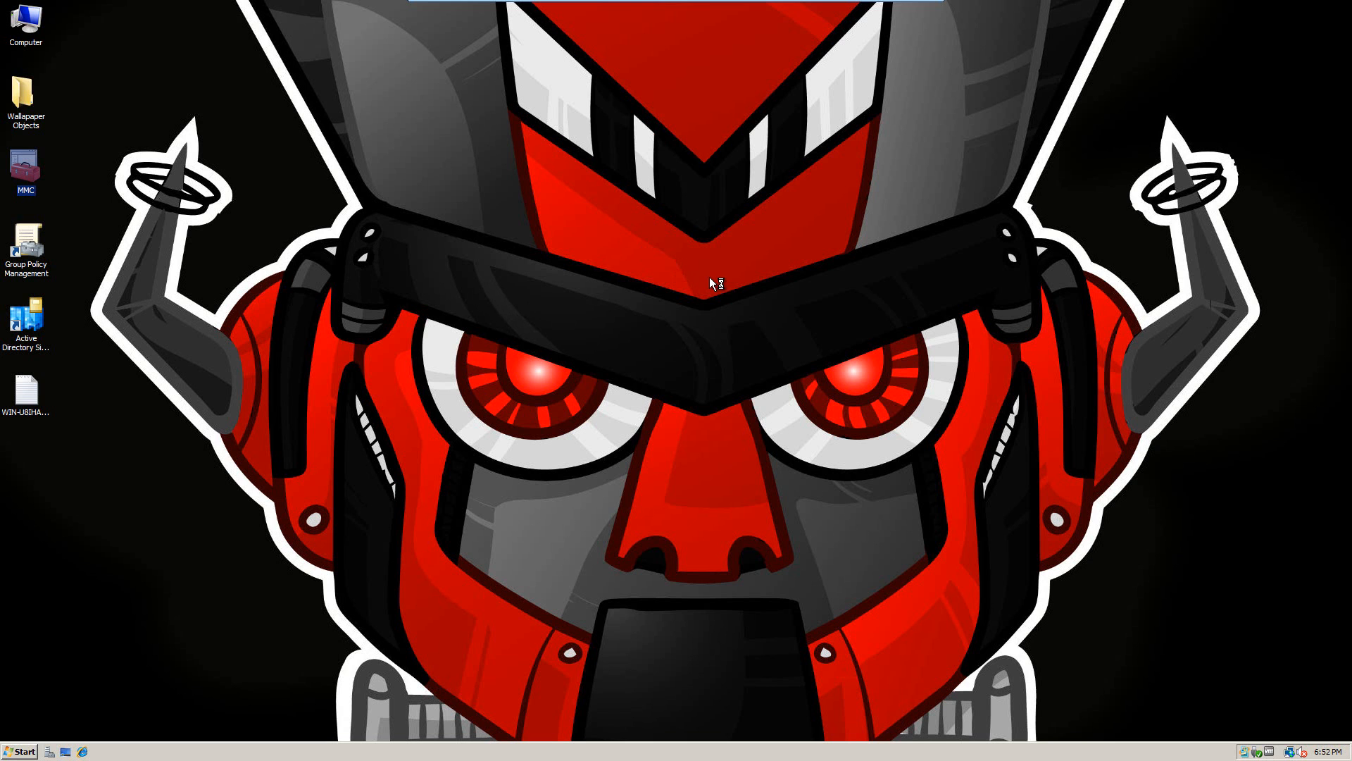
left_click(725, 314)
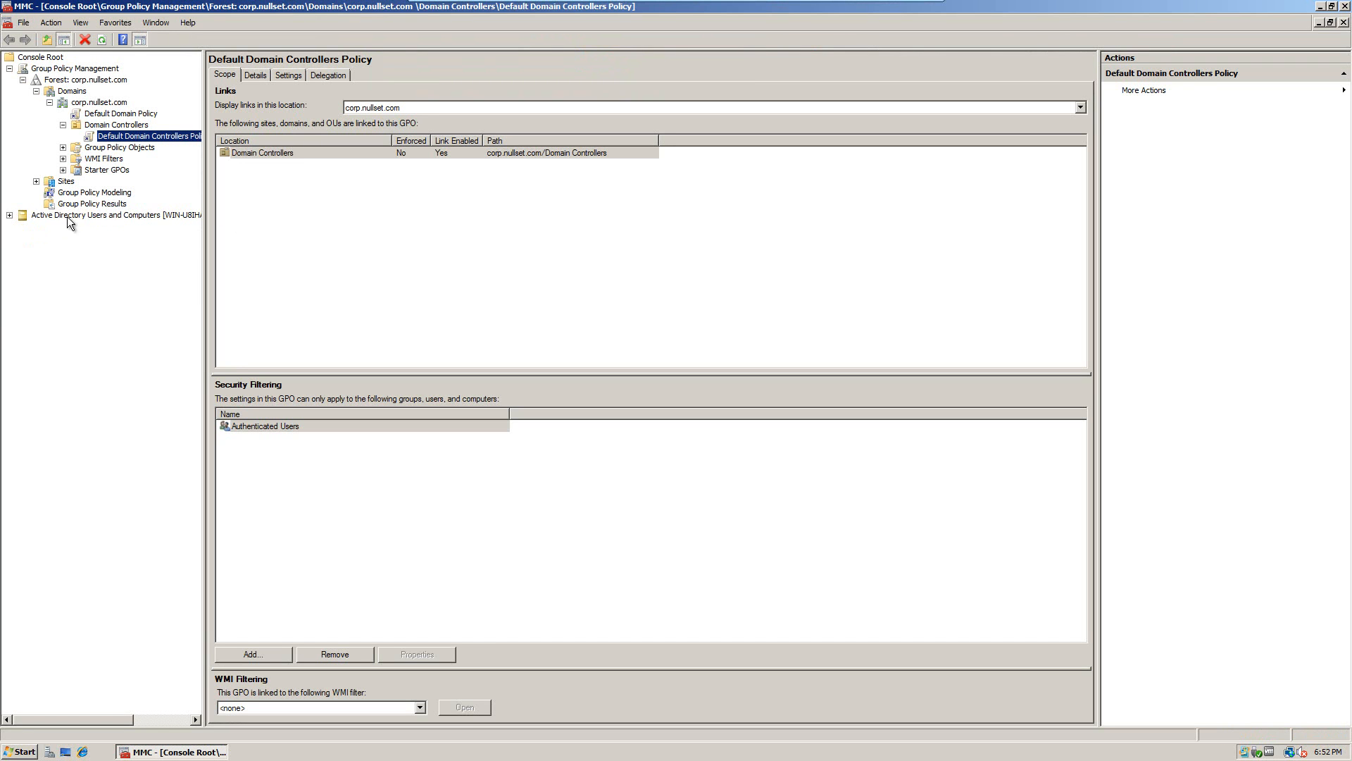
Step: Expand Active Directory Users and Computers and corp.nullset.com to list the Users container
left_click(10, 214)
left_click(23, 237)
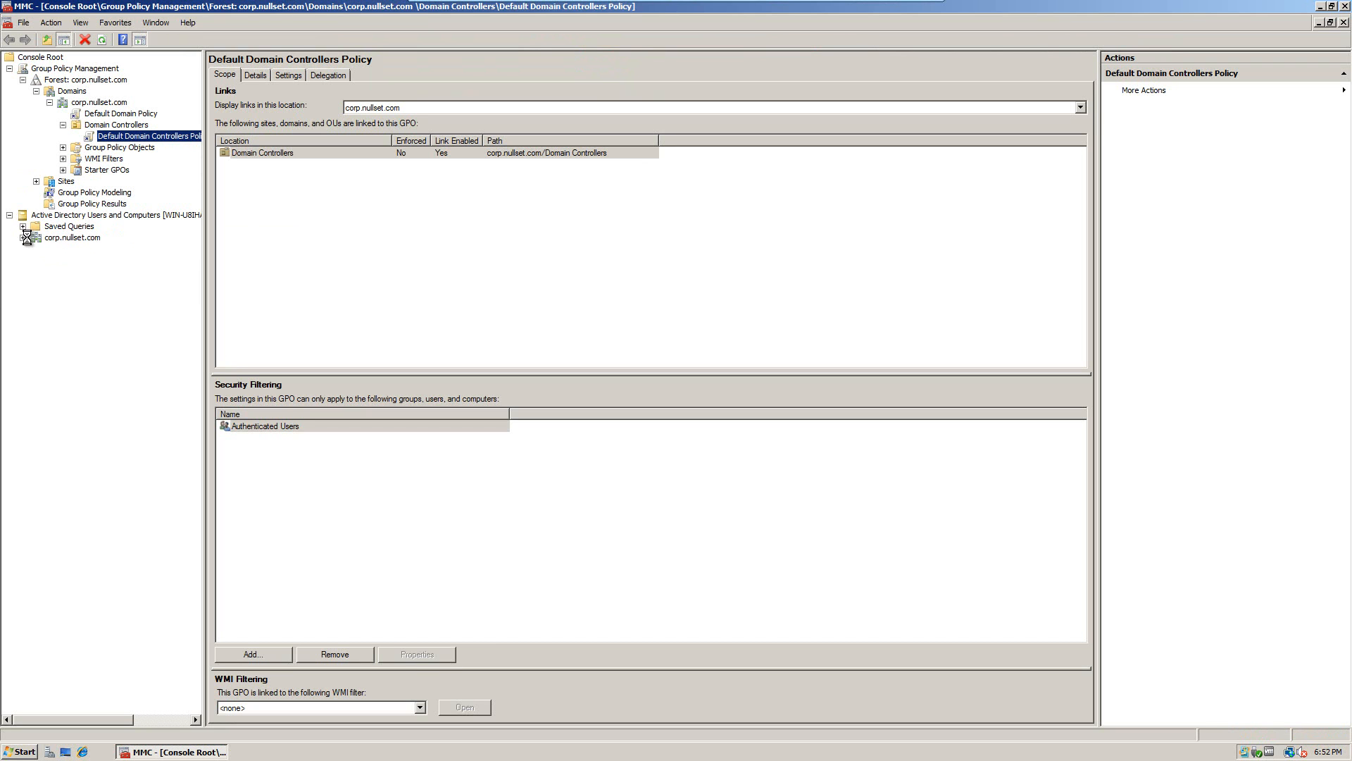
left_click(61, 293)
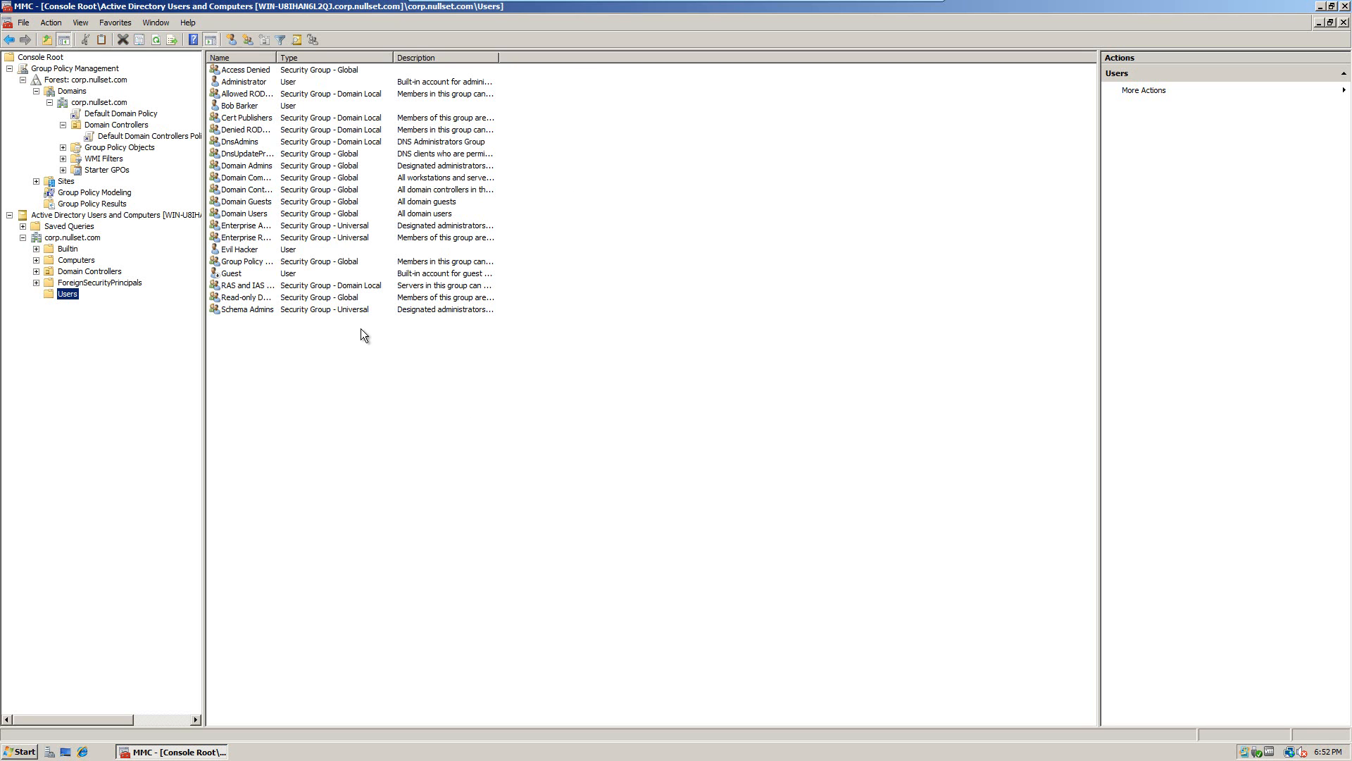
Step: Create a Global Security group named 'Vegas Employees' in the Users container
left_click(281, 326)
right_click(262, 342)
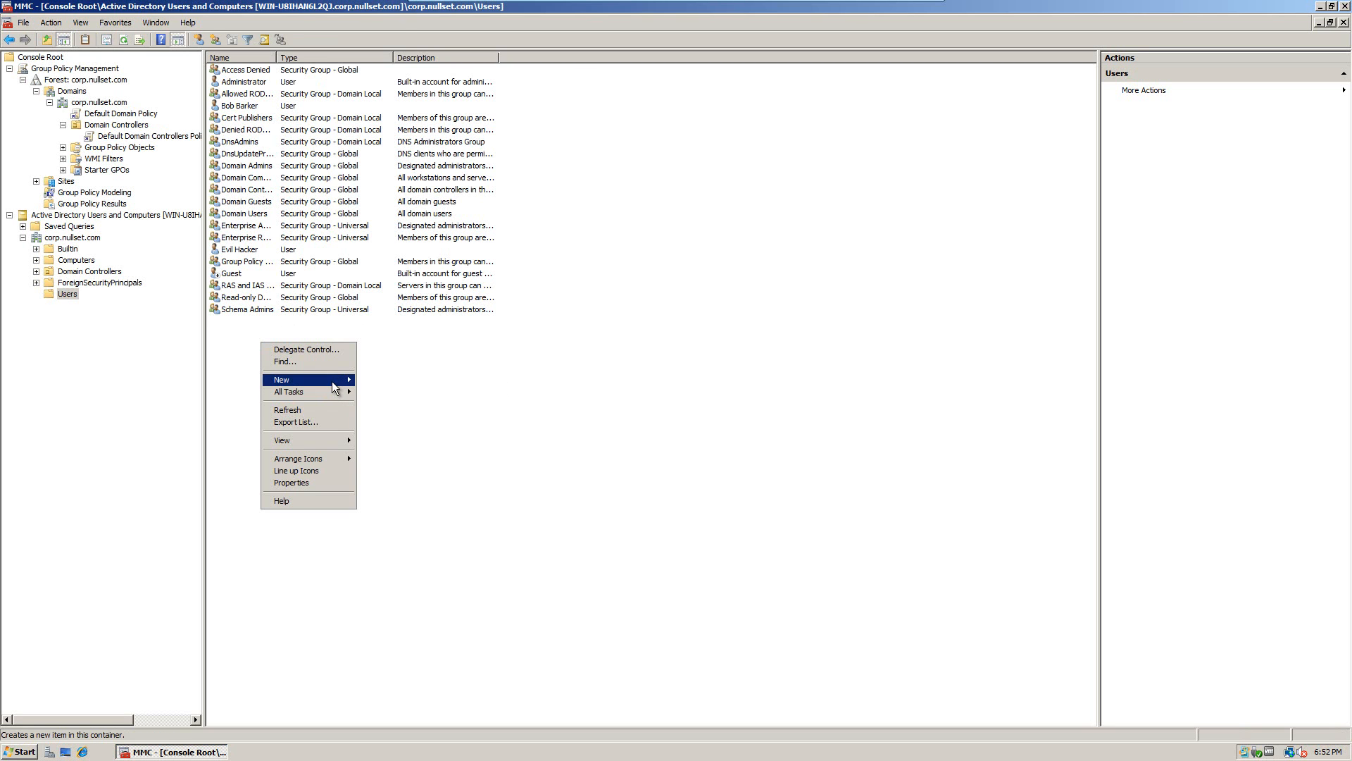
mouse_move(332, 381)
left_click(378, 403)
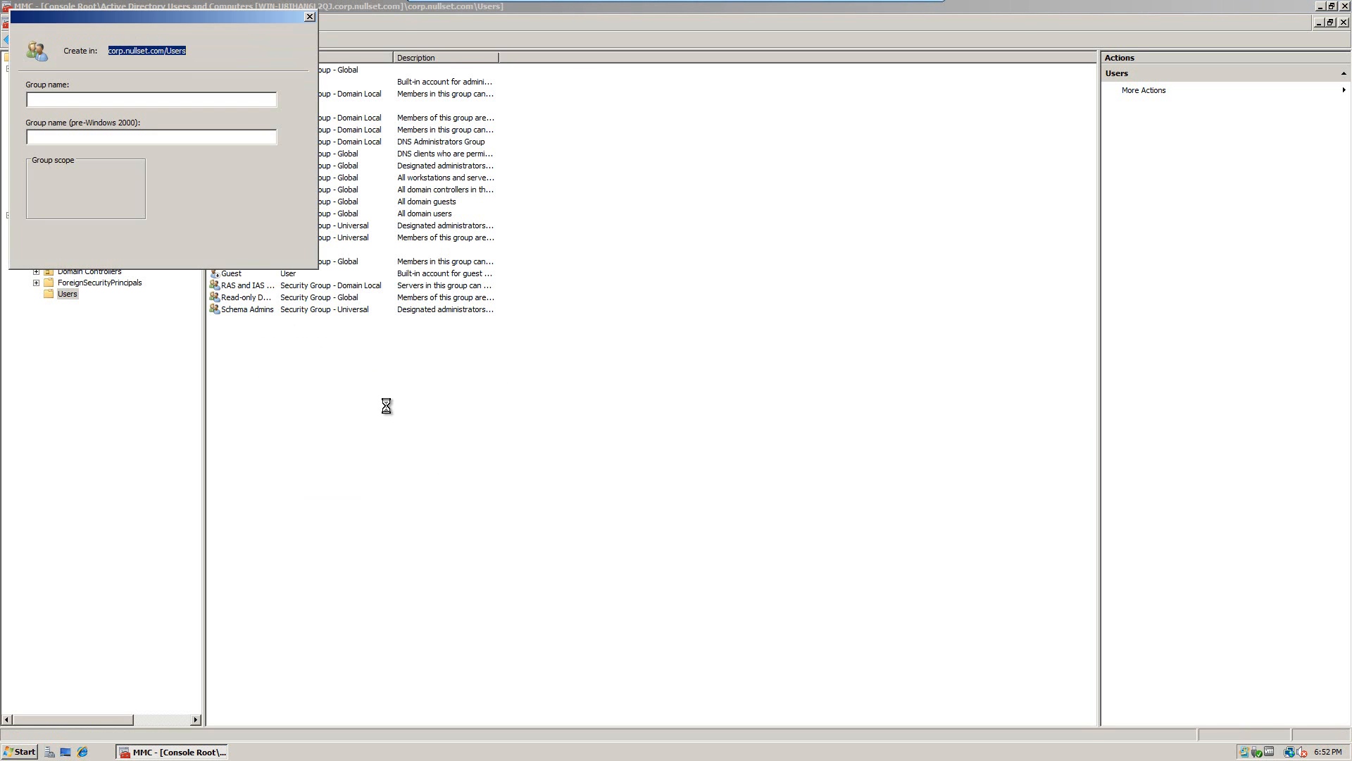
left_click_drag(114, 20, 553, 264)
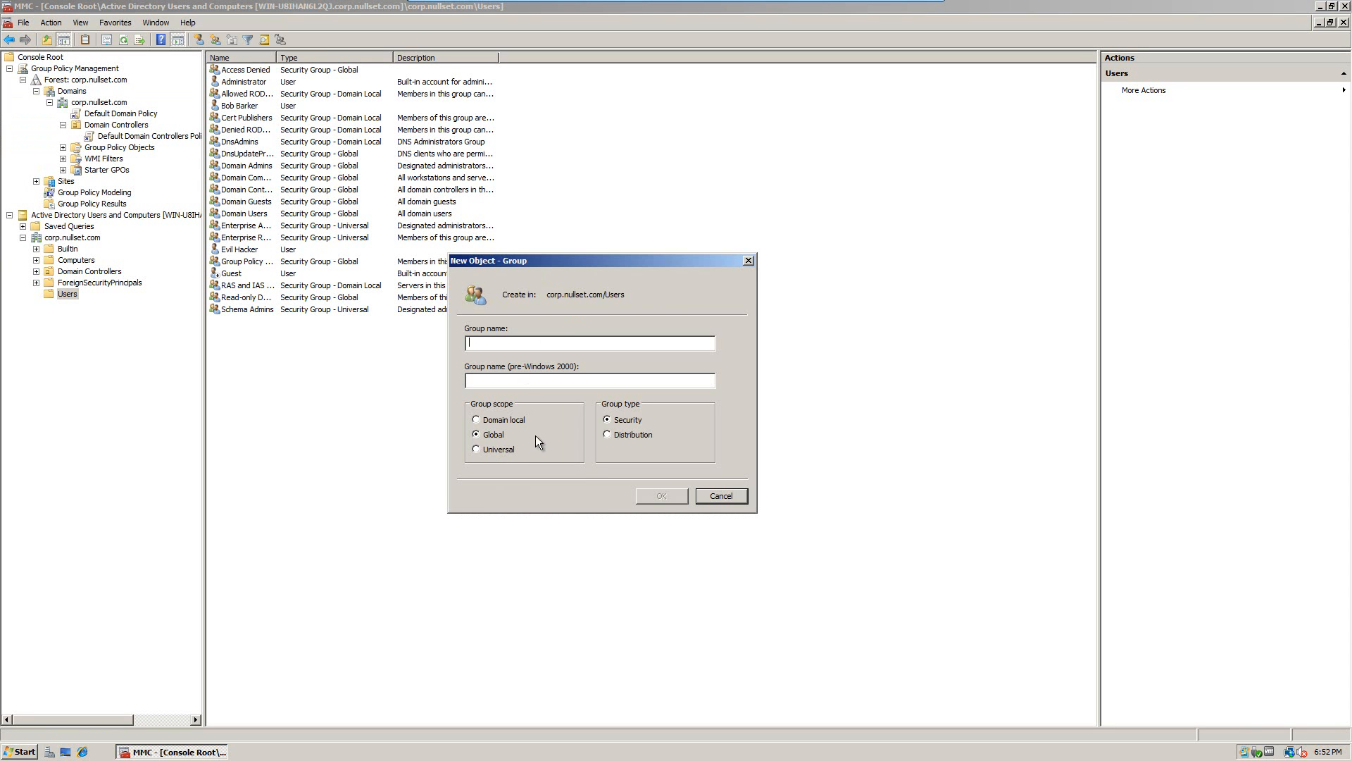
type("Las Vegas Emp")
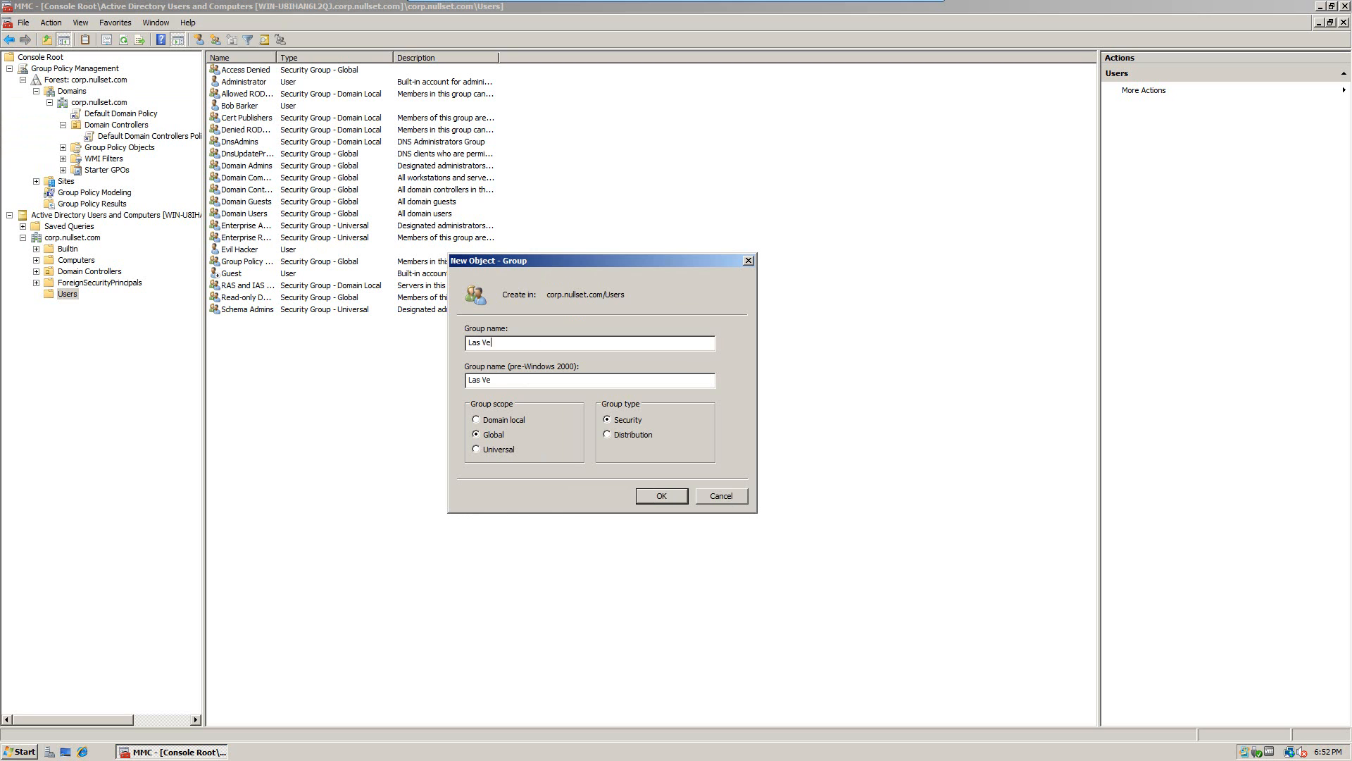
key("BackSpace")
key("BackSpace")
key("BackSpace")
key("BackSpace")
key("BackSpace")
key("BackSpace")
key("BackSpace")
key("BackSpace")
key("BackSpace")
key("BackSpace")
key("BackSpace")
key("BackSpace")
key("BackSpace")
type("VEg")
key("BackSpace")
key("BackSpace")
type("egas Employees")
left_click(662, 496)
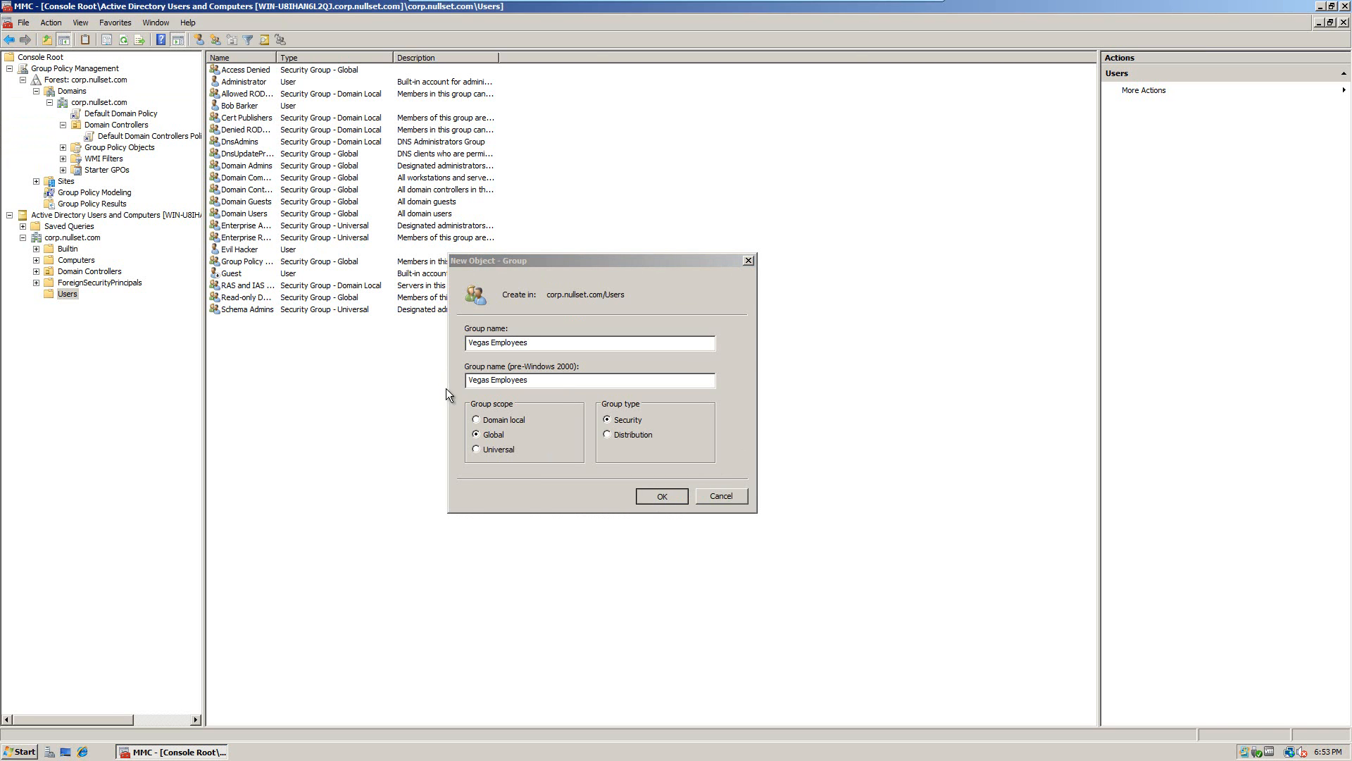
Step: Start a new user in Users and enter the user's name and logon name
right_click(255, 350)
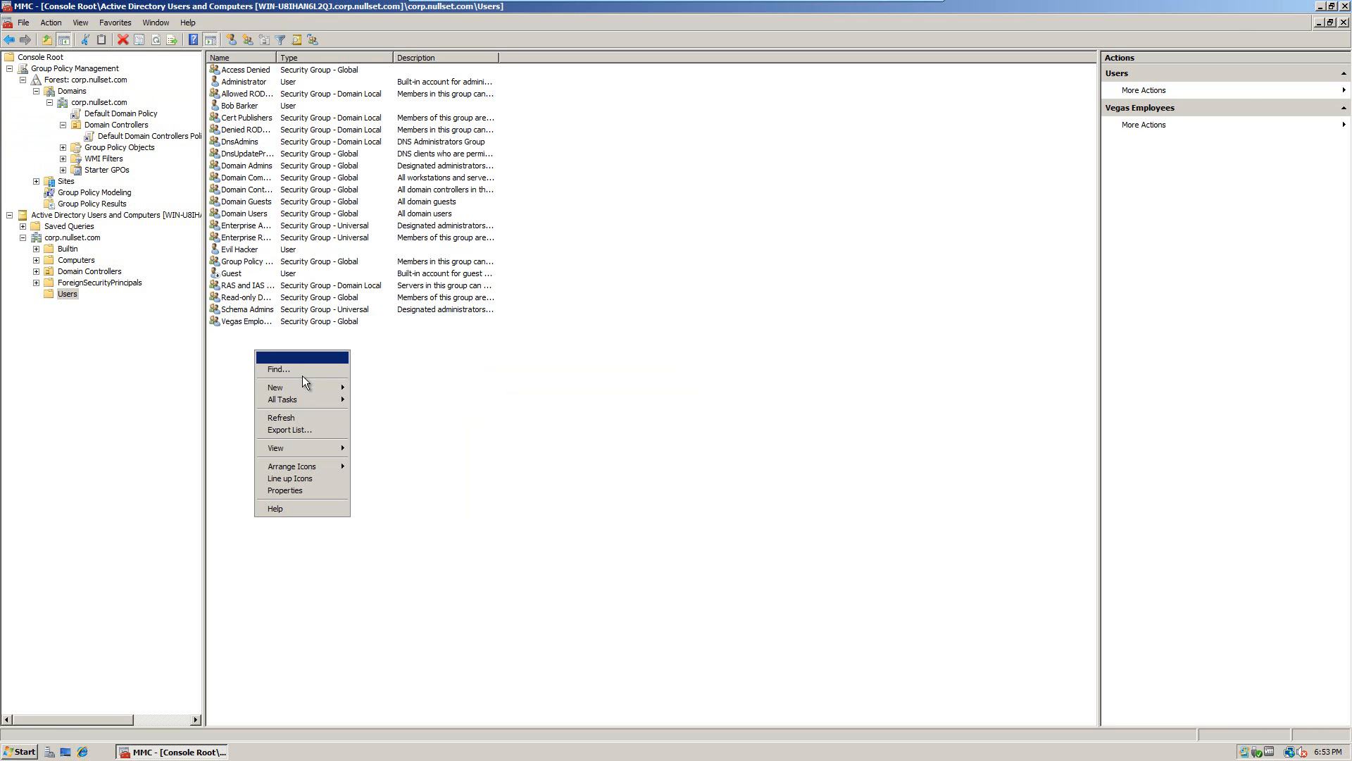
mouse_move(302, 388)
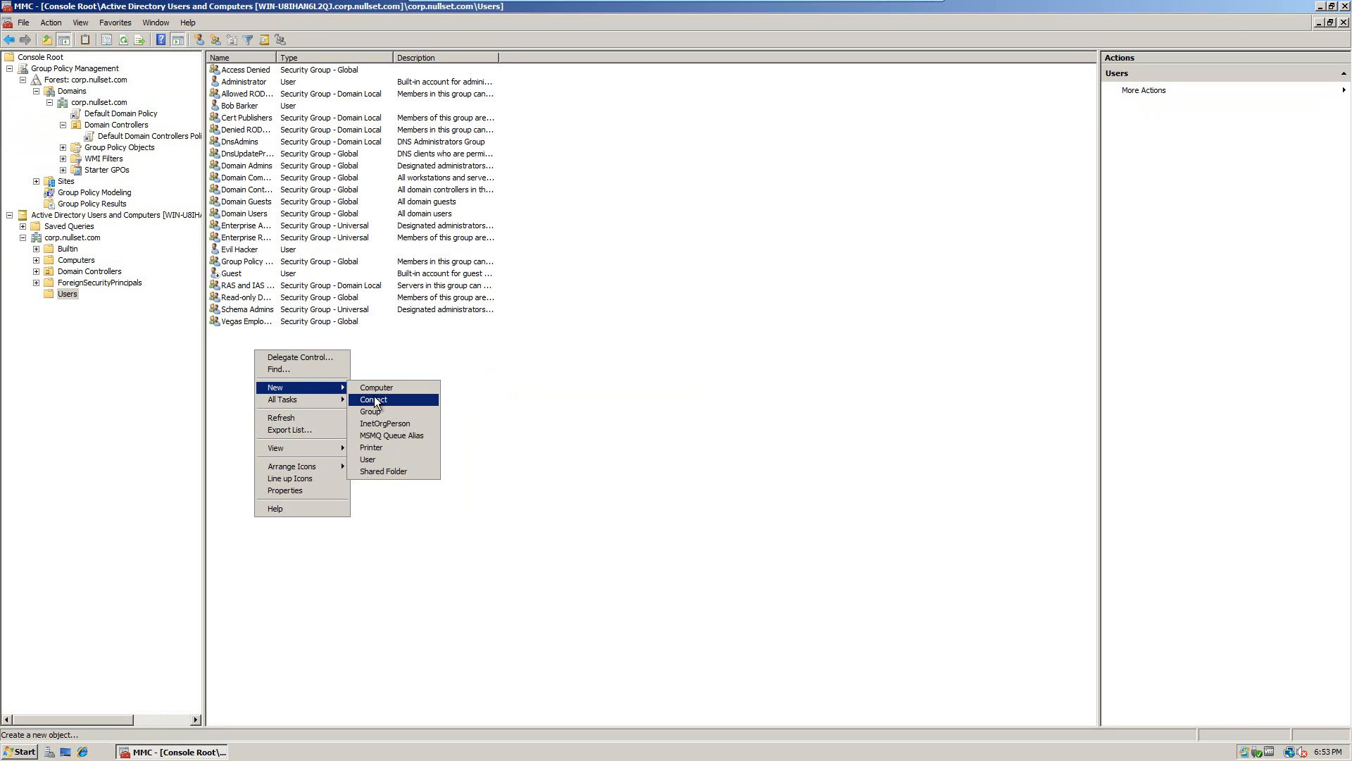
left_click(368, 460)
left_click_drag(172, 19, 610, 184)
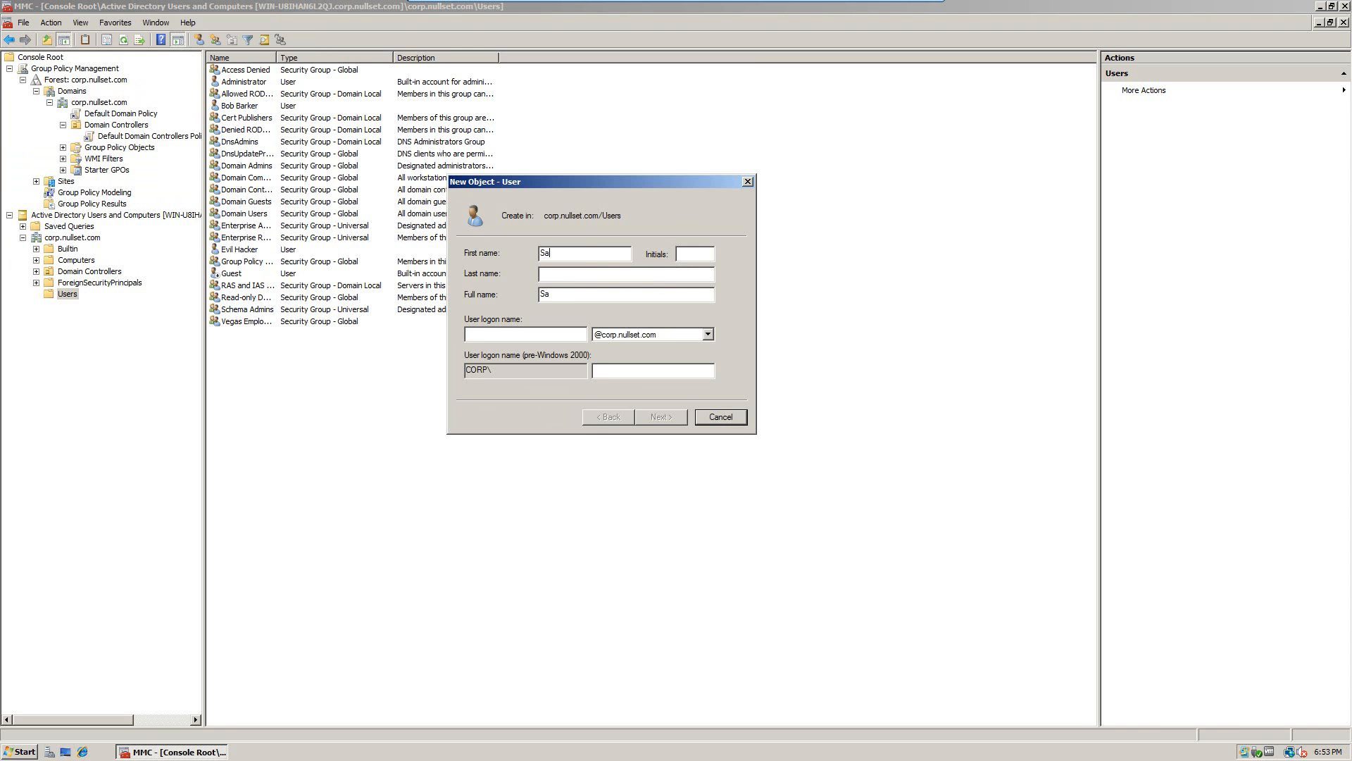
type("Jackson")
key("Tab")
key("Tab")
type("sam.jacksoi")
key("BackSpace")
type("n")
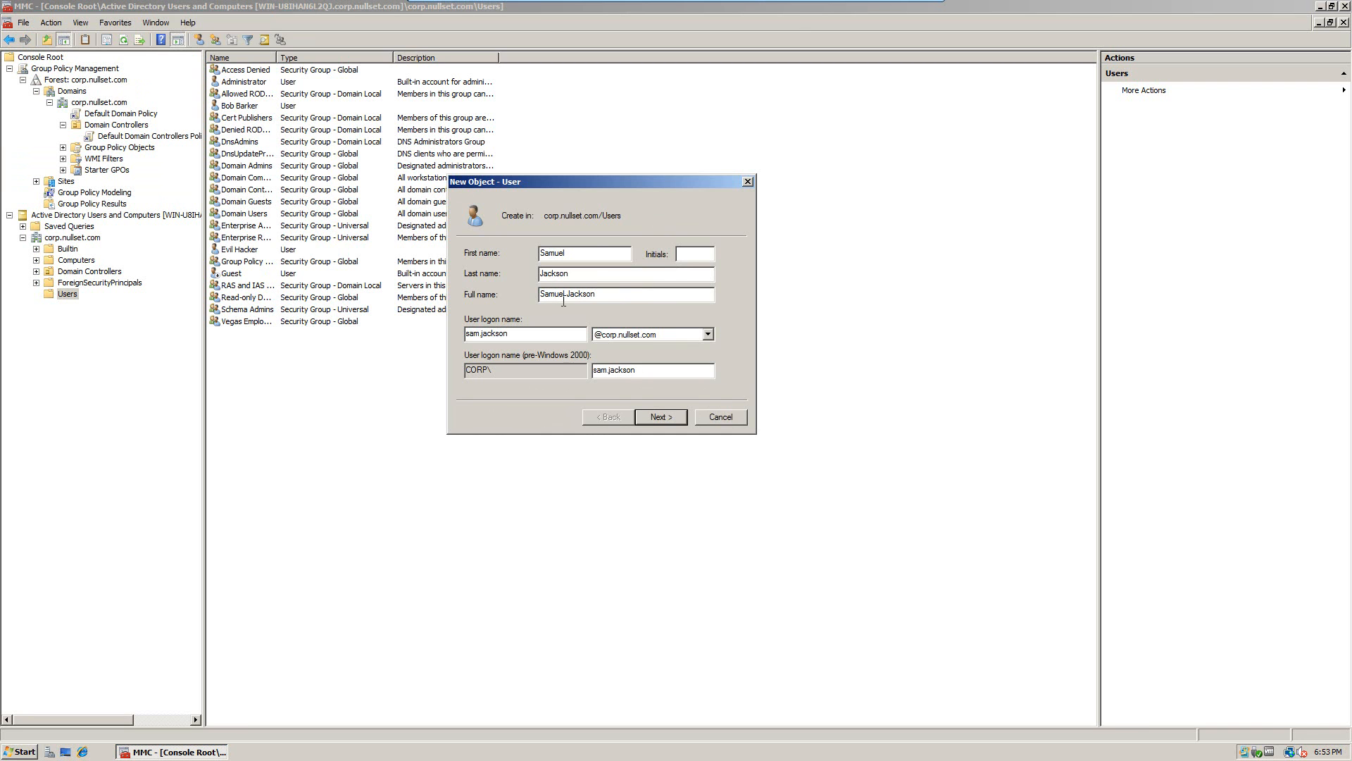
Step: Set the user's password with no forced password change at next logon
left_click(662, 421)
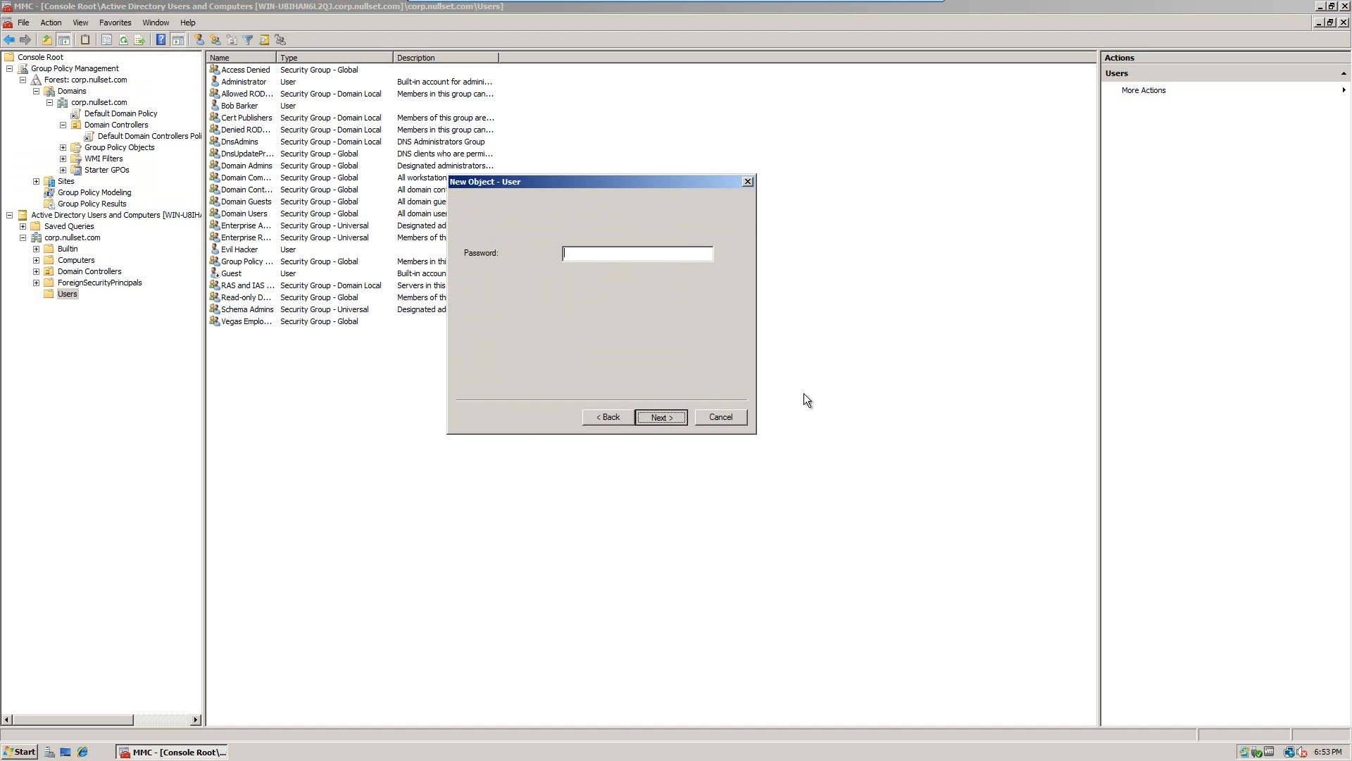
left_click(496, 299)
left_click(608, 253)
type("P@ssw0rd")
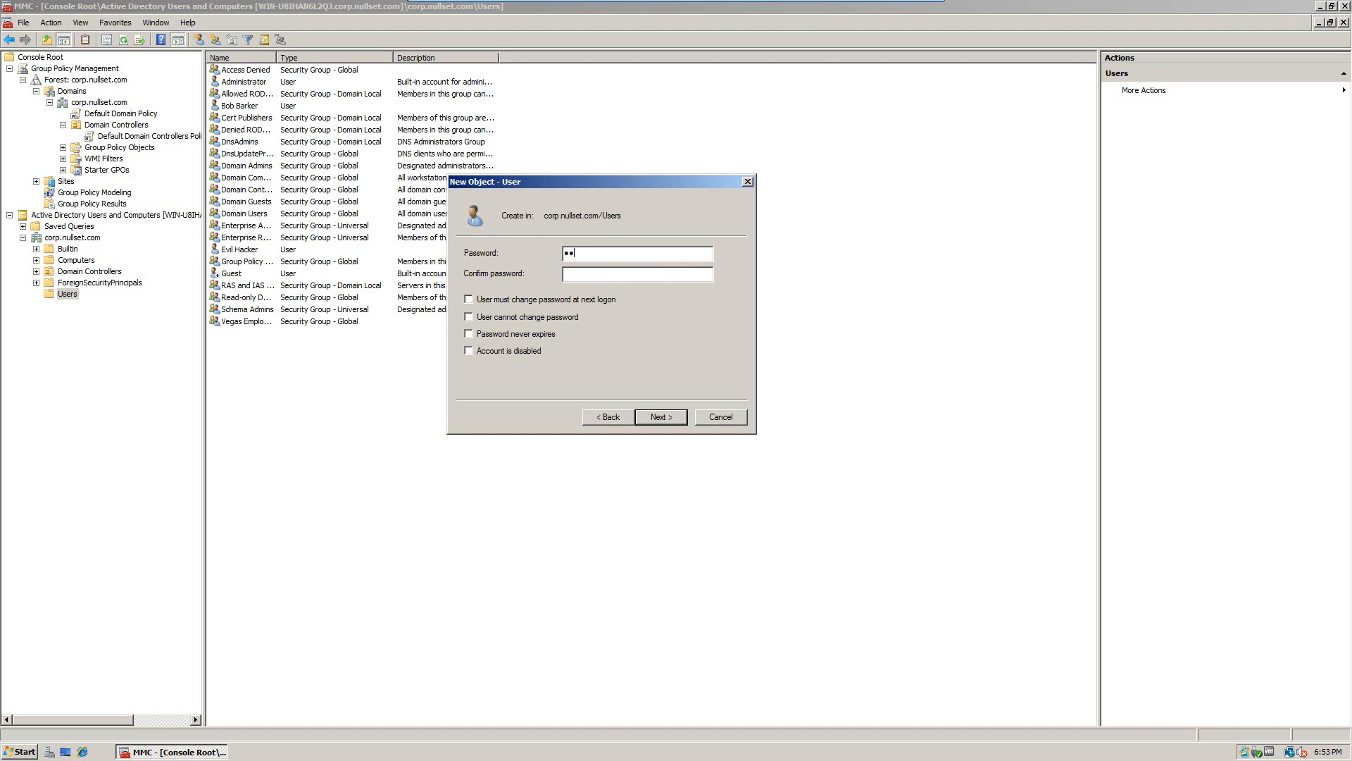
type("12P@ssw0rd12")
left_click(661, 417)
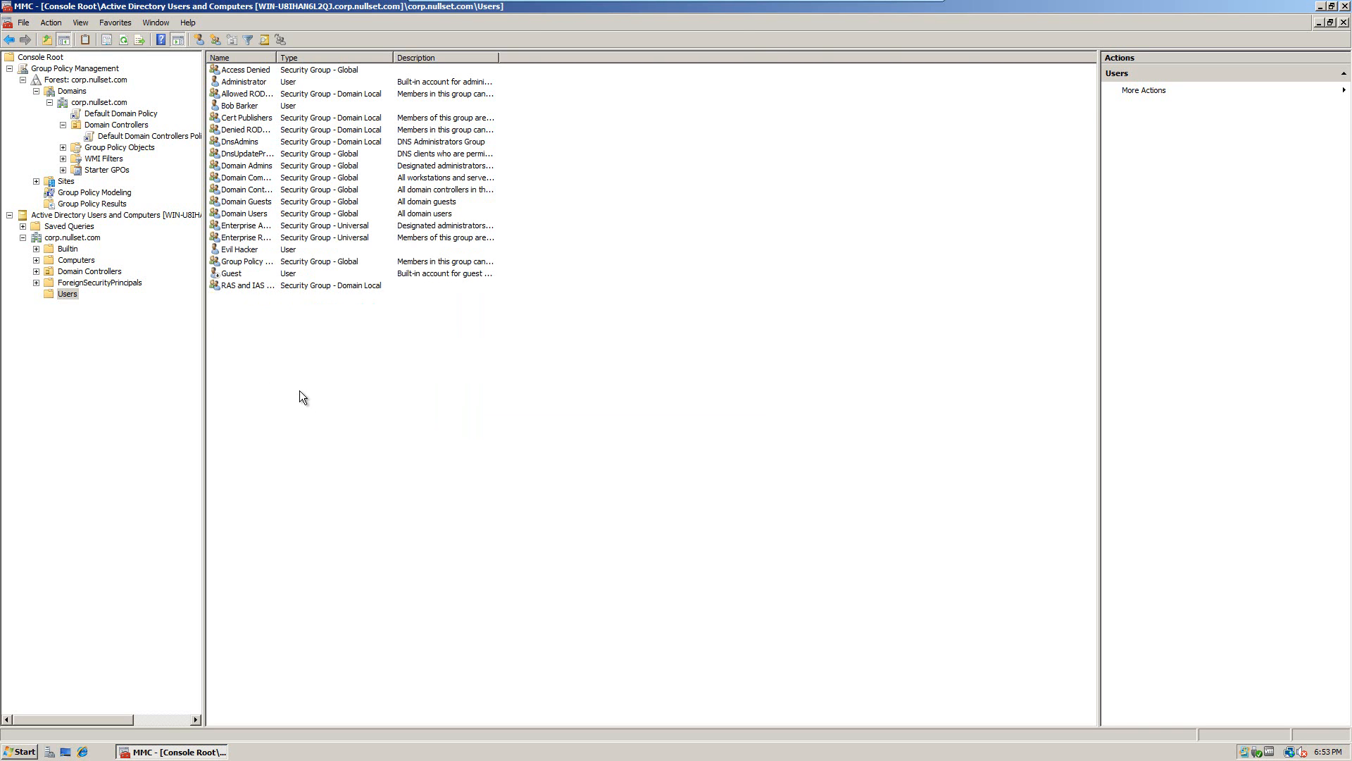
Step: Start another new user and enter the second user's full name and logon name
right_click(263, 365)
mouse_move(314, 402)
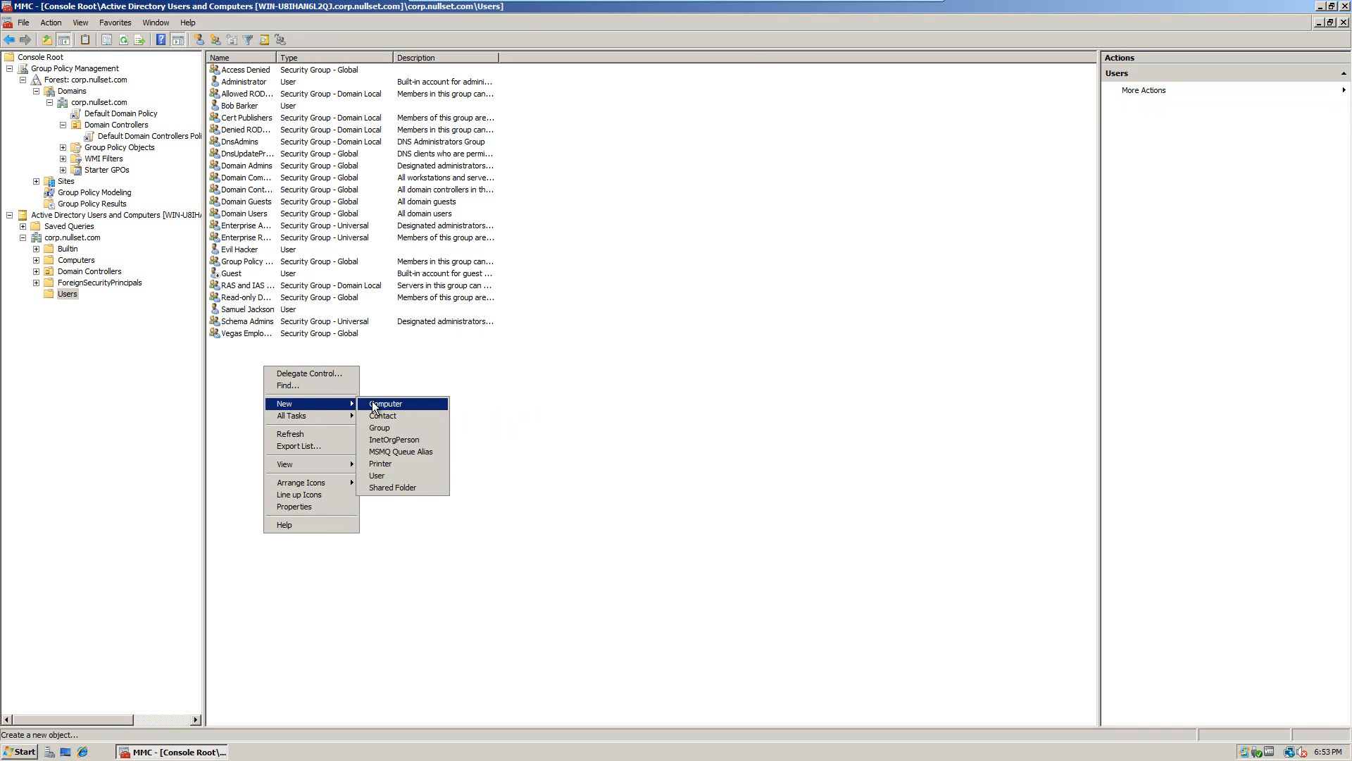
left_click(375, 474)
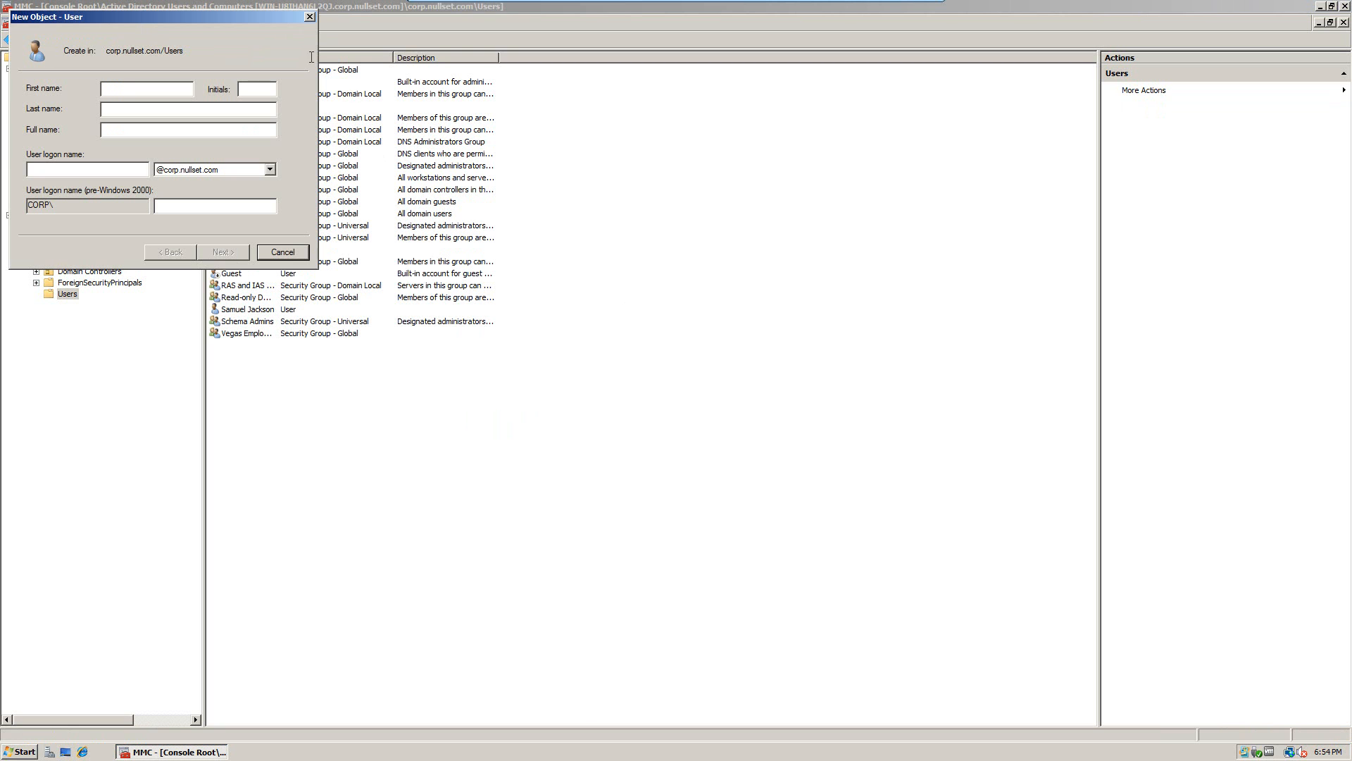
left_click_drag(221, 19, 701, 305)
type("Michael ")
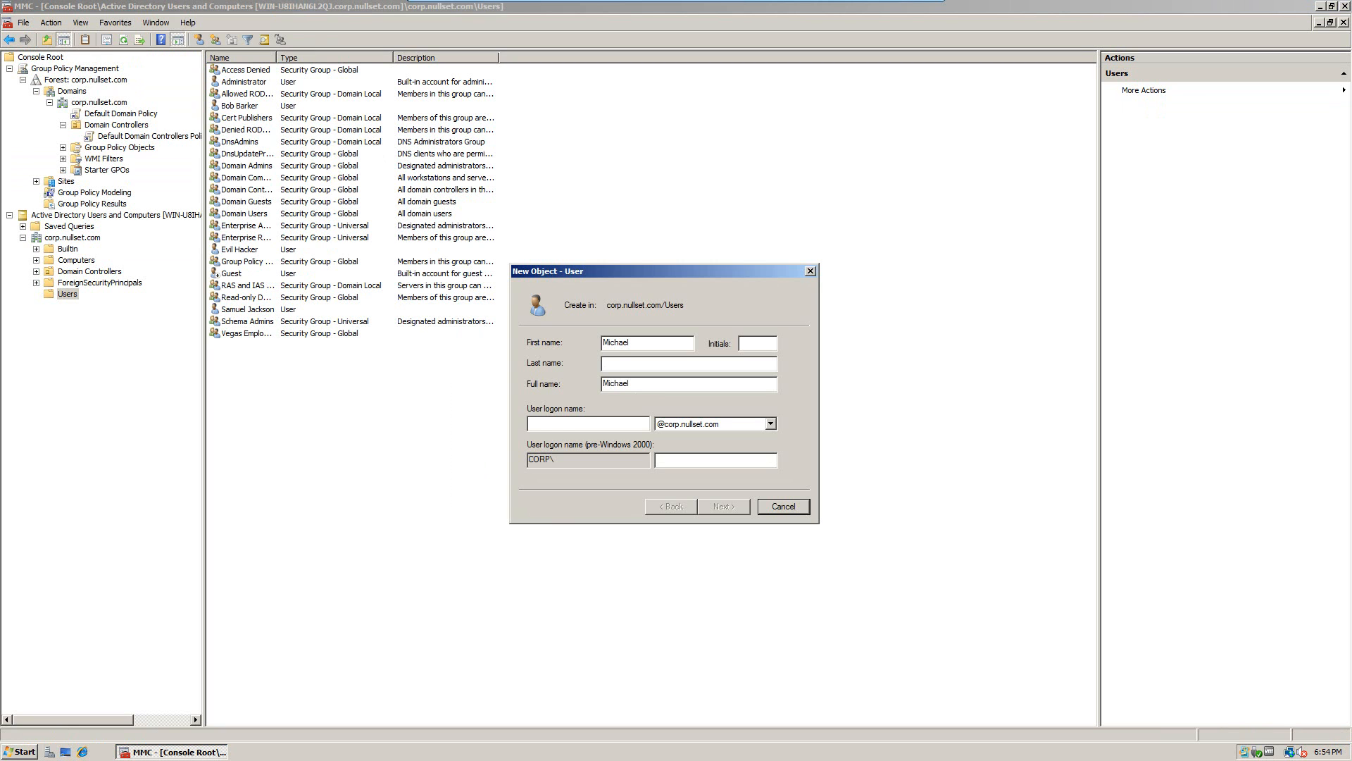
type("Jackson")
left_click(590, 425)
type("mic")
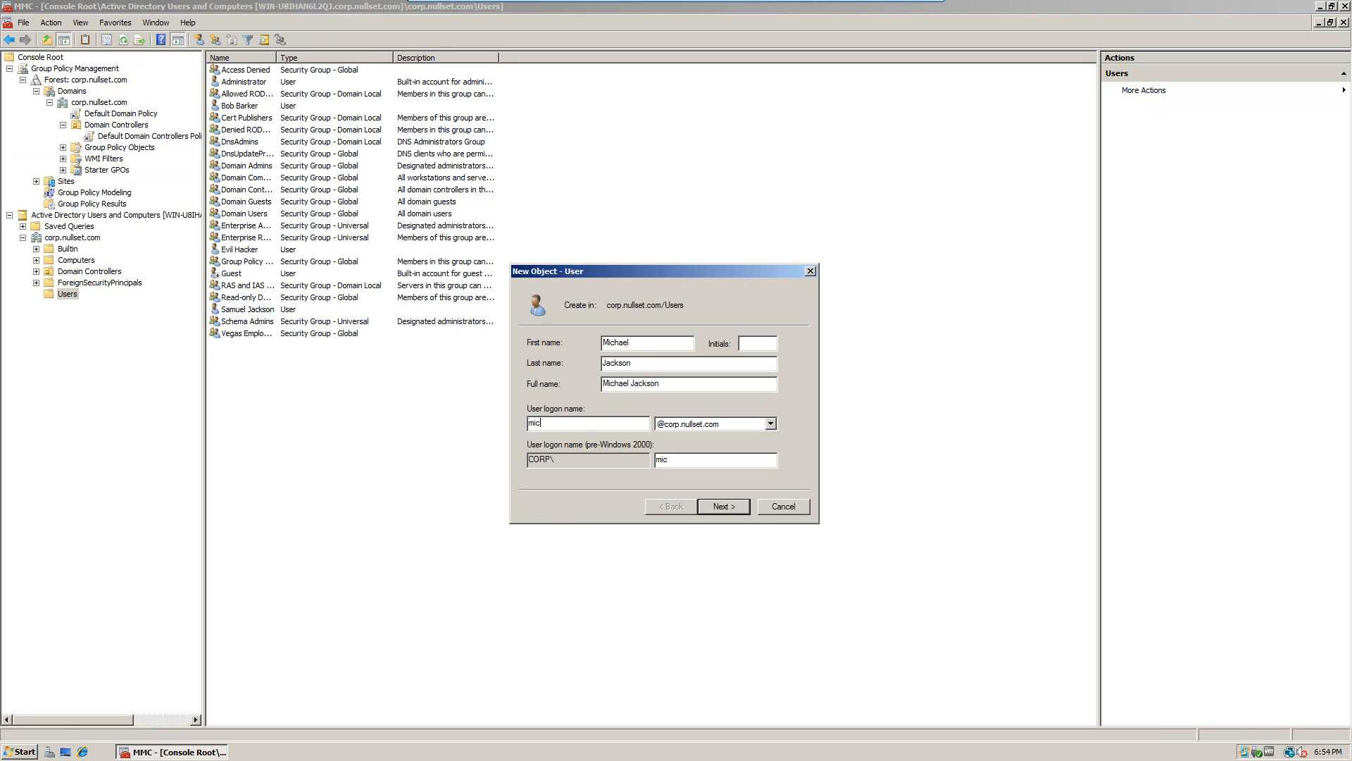
type("hael.k")
type("jackson")
Step: Give the second user a password without forcing a change at next logon, and finish
left_click(721, 507)
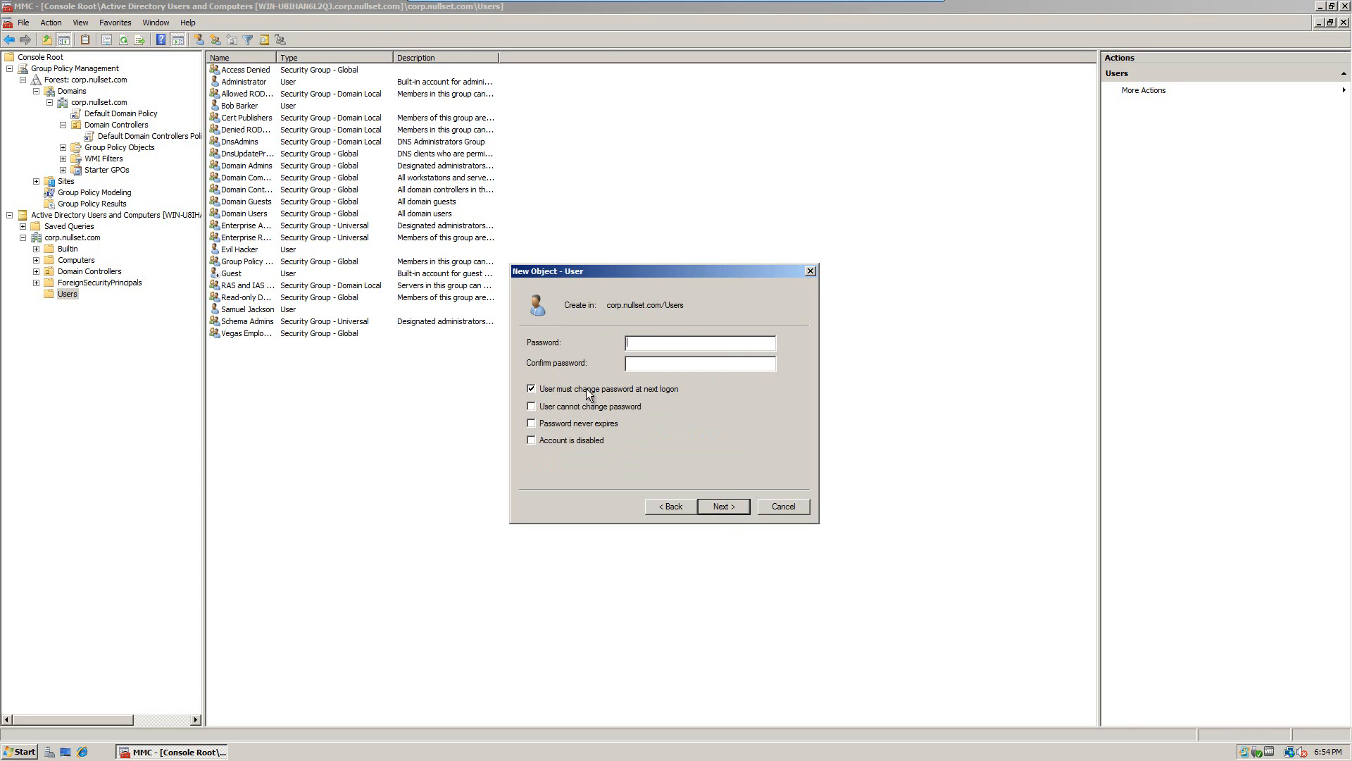
left_click(576, 385)
left_click(687, 344)
type("•••••••••••••••••")
key("Return")
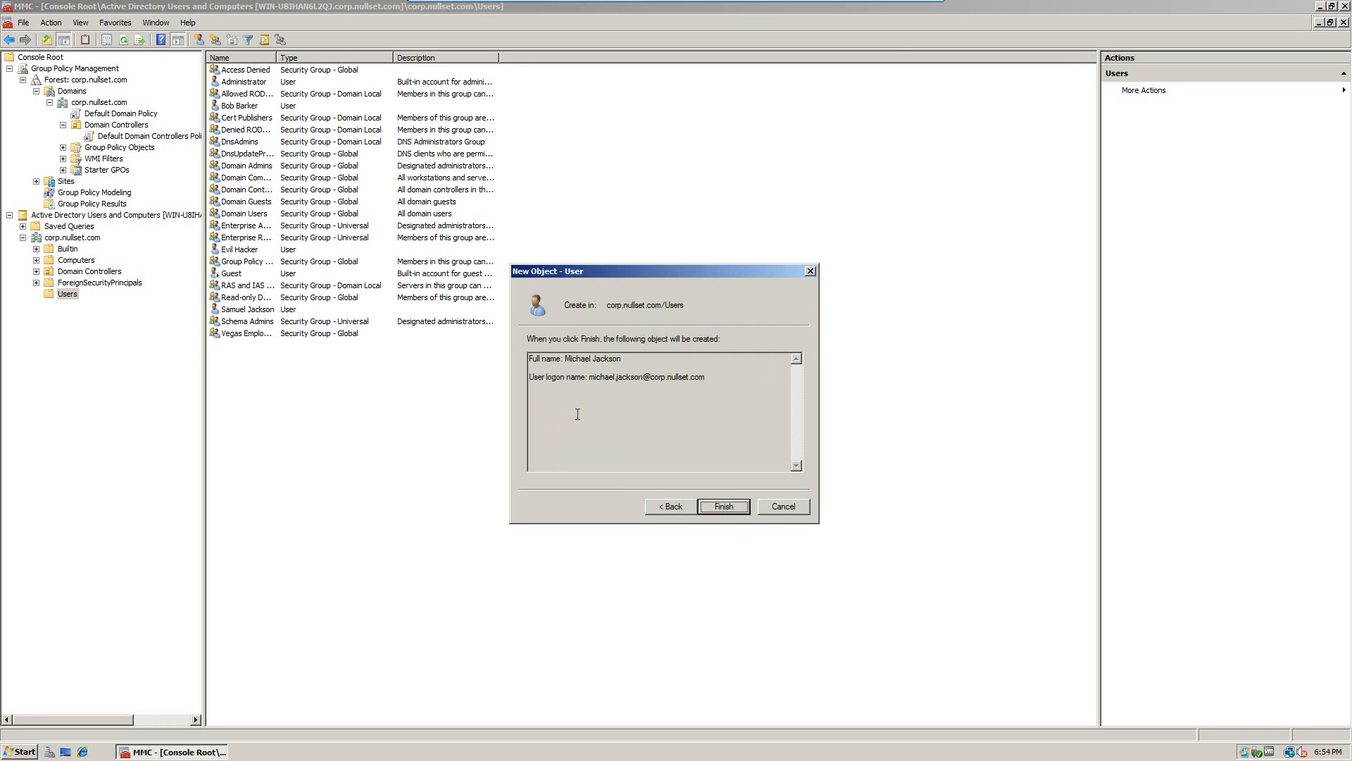
key("Return")
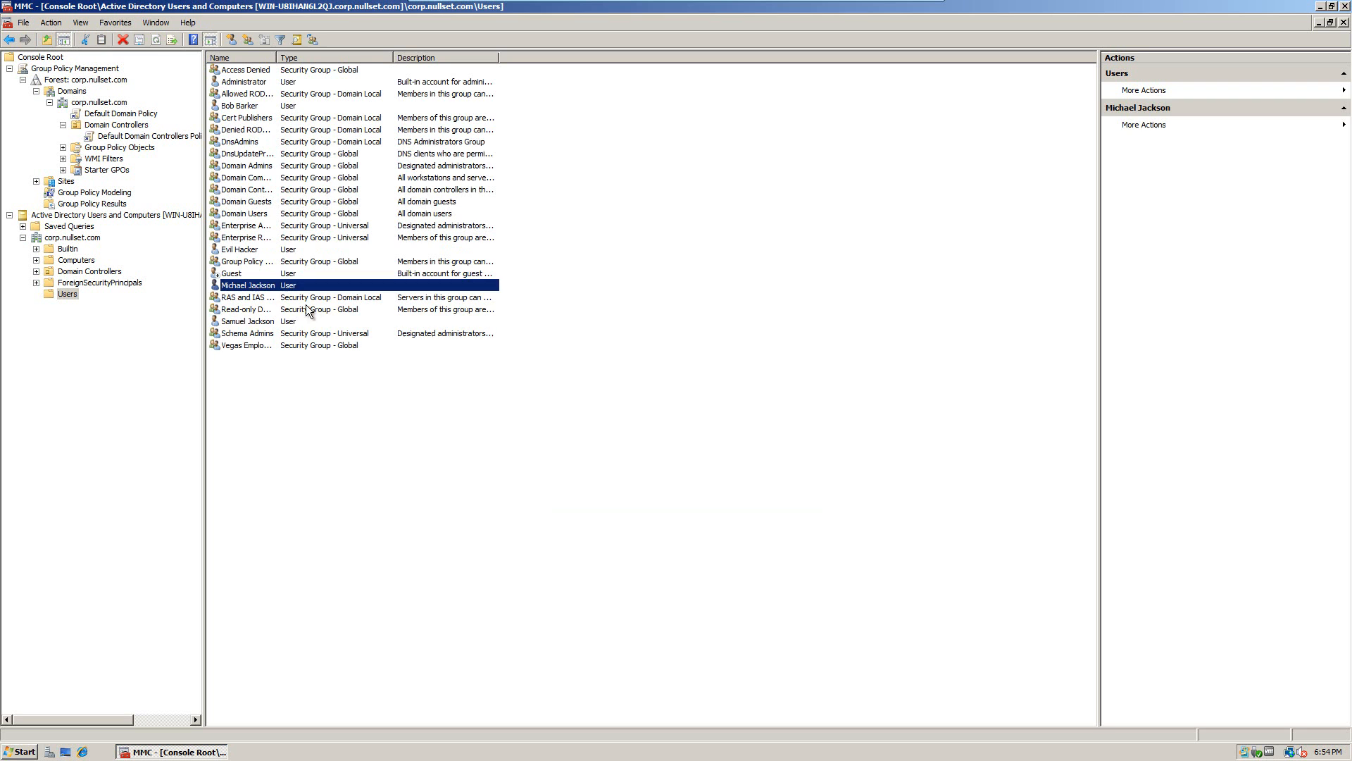
Step: Add the first new user to the Vegas Employees group
left_click(247, 322)
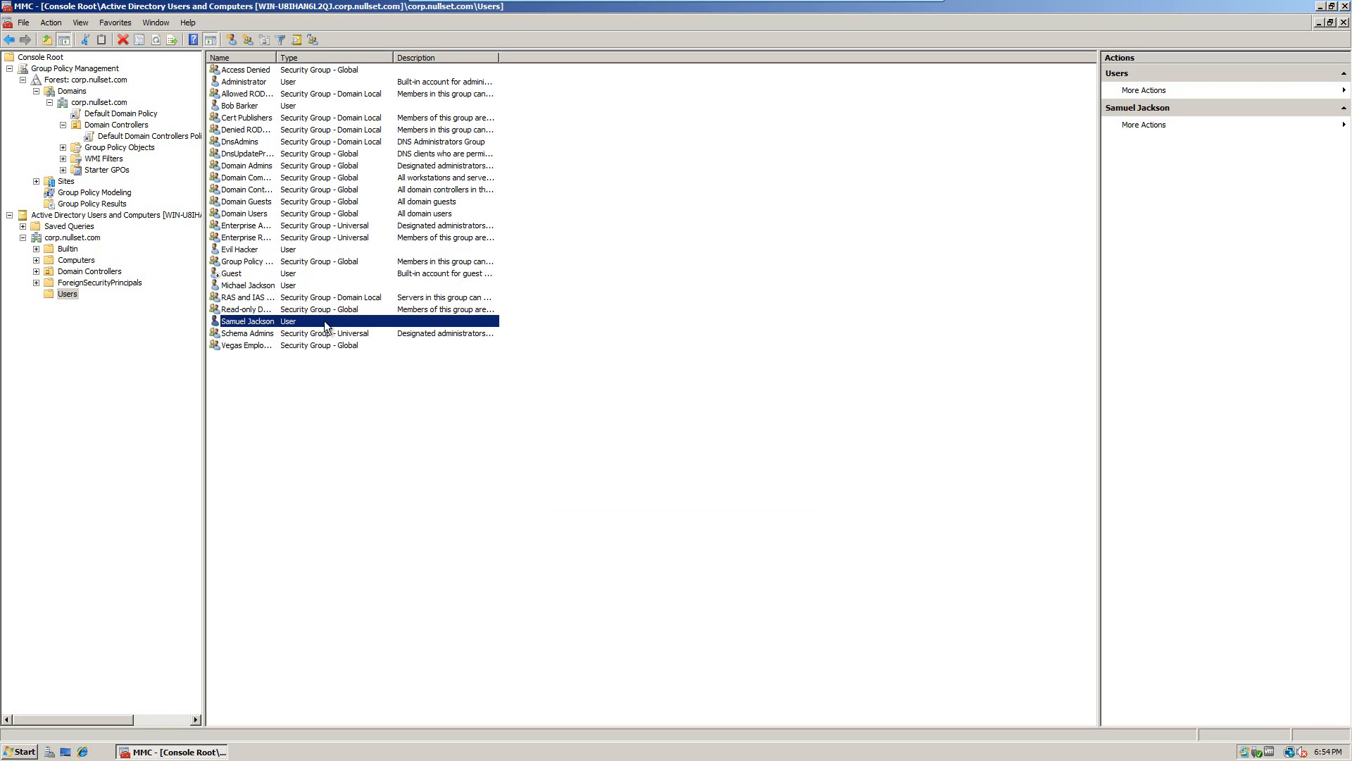
right_click(240, 323)
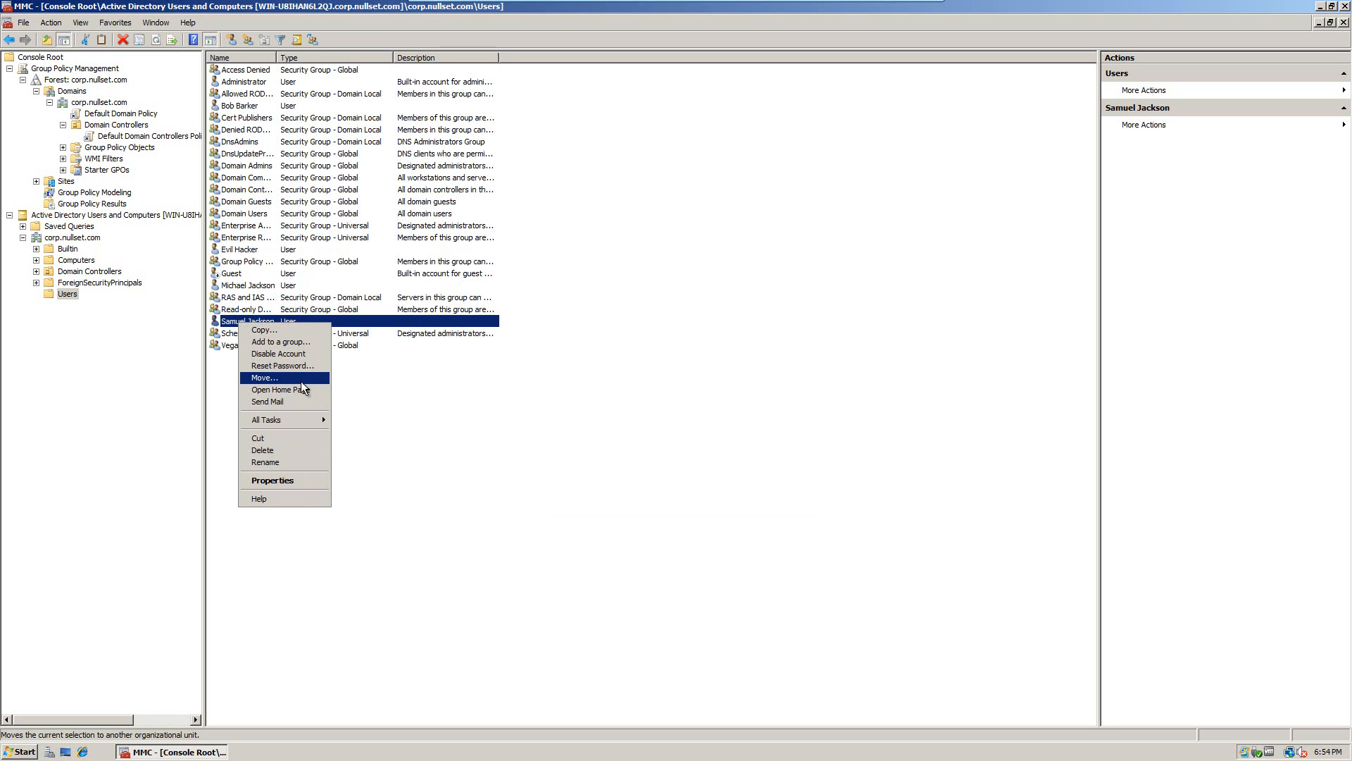
left_click(281, 341)
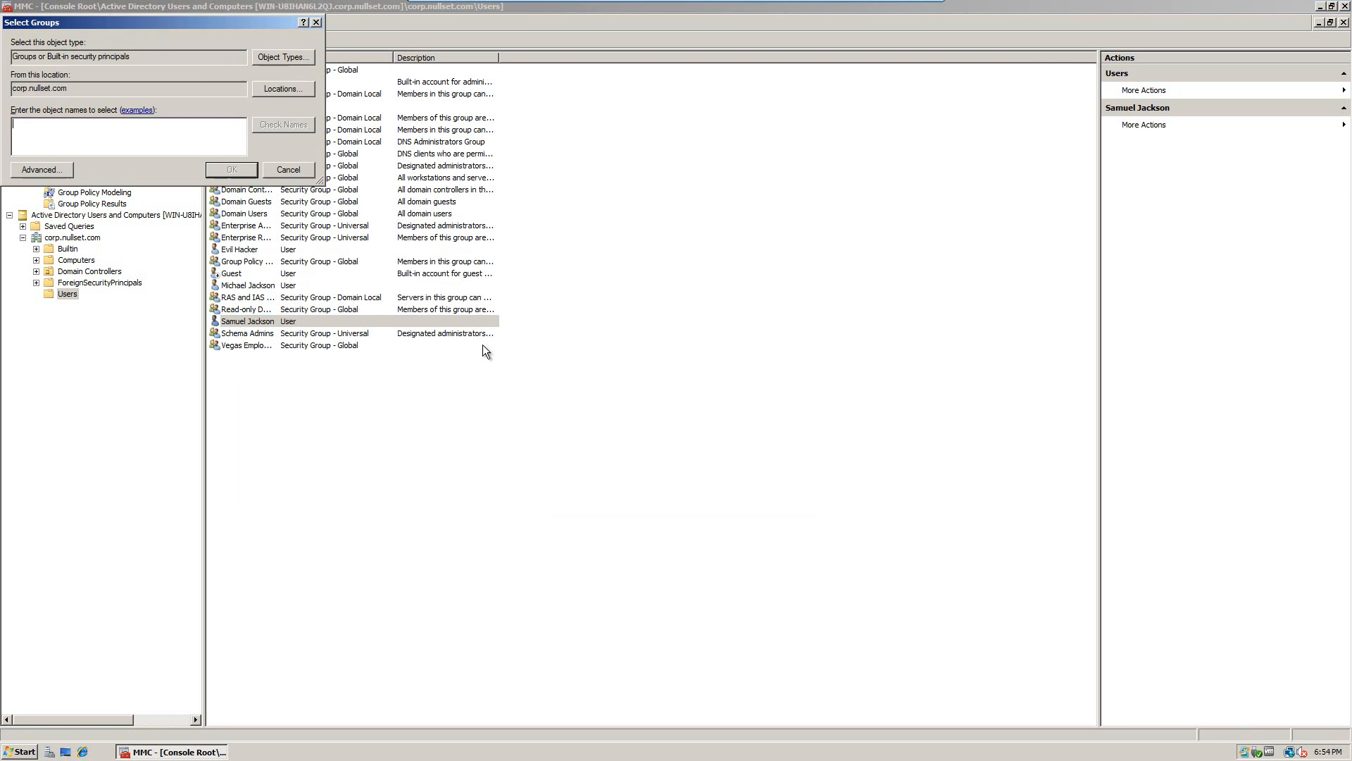
left_click_drag(141, 27, 493, 276)
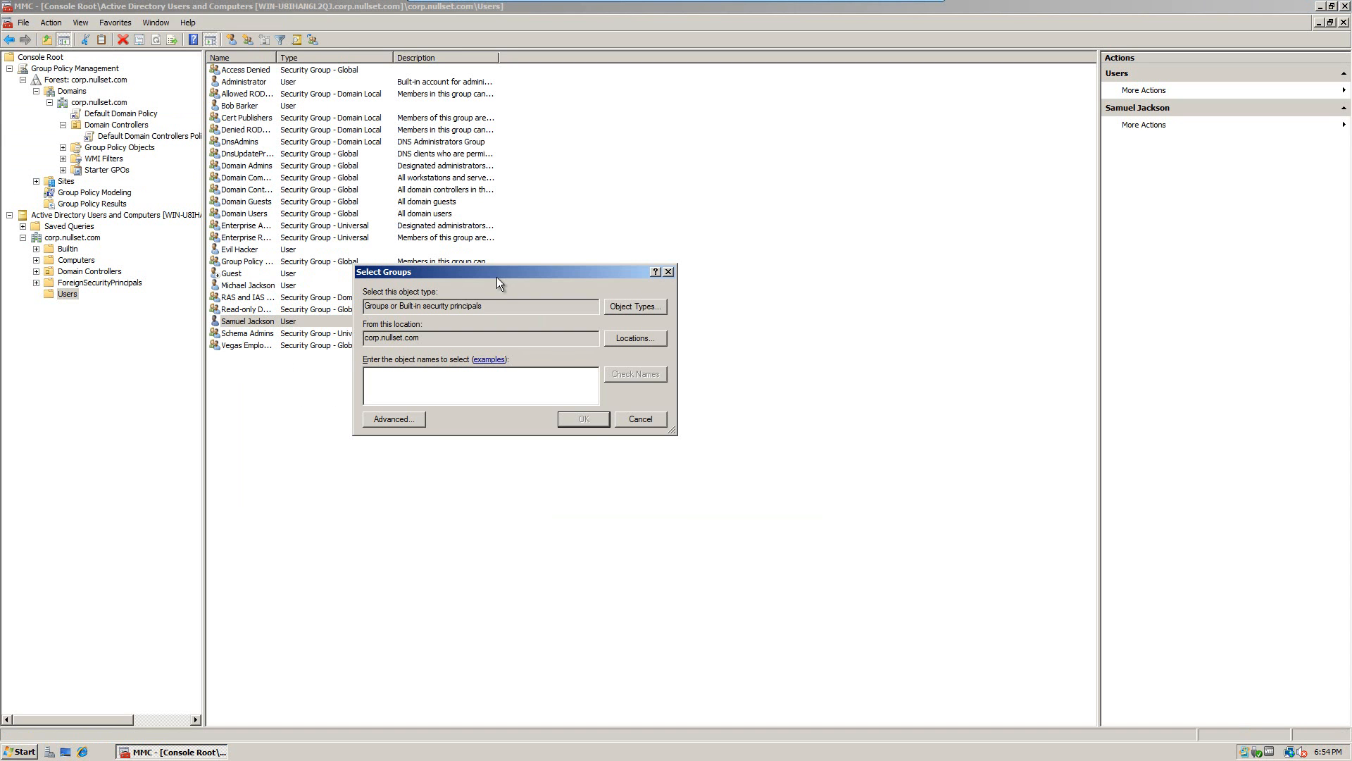
type("Vegas Employees")
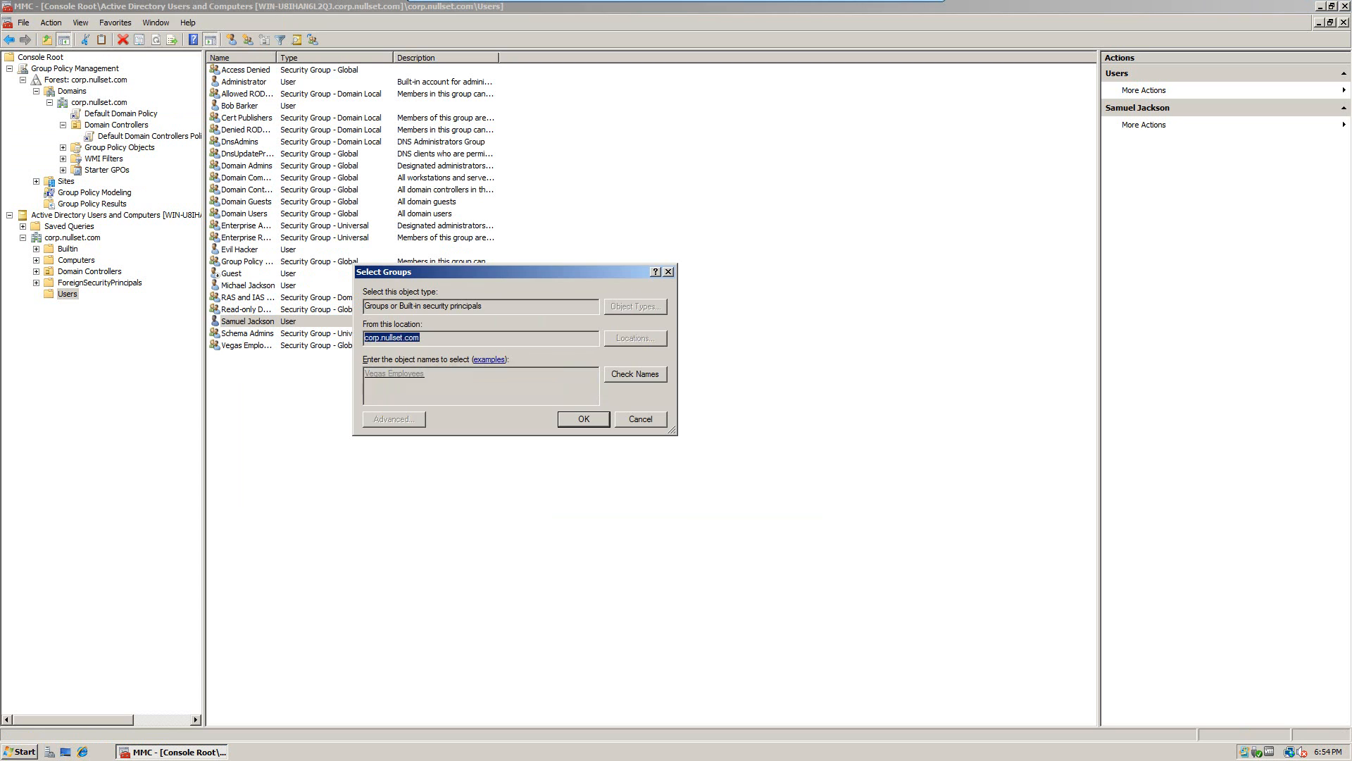
key("Return")
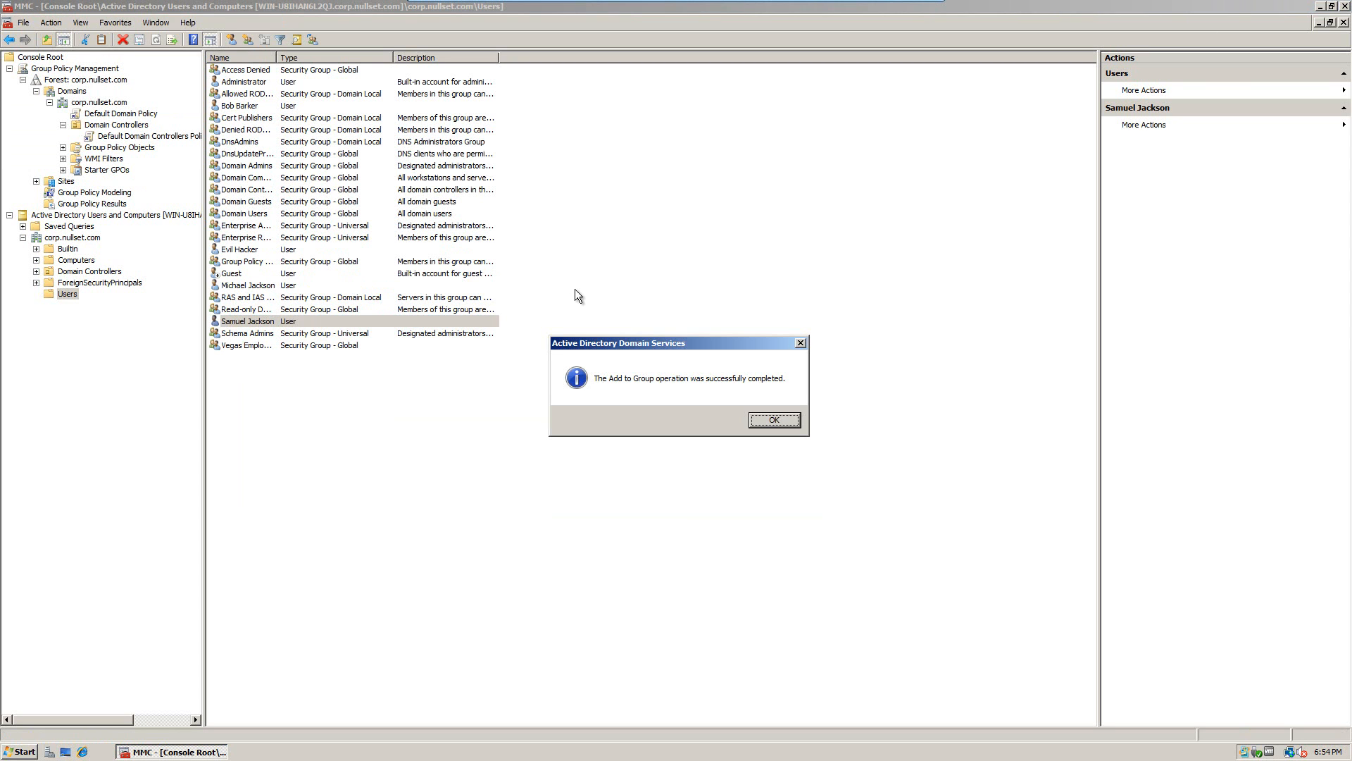
key("Return")
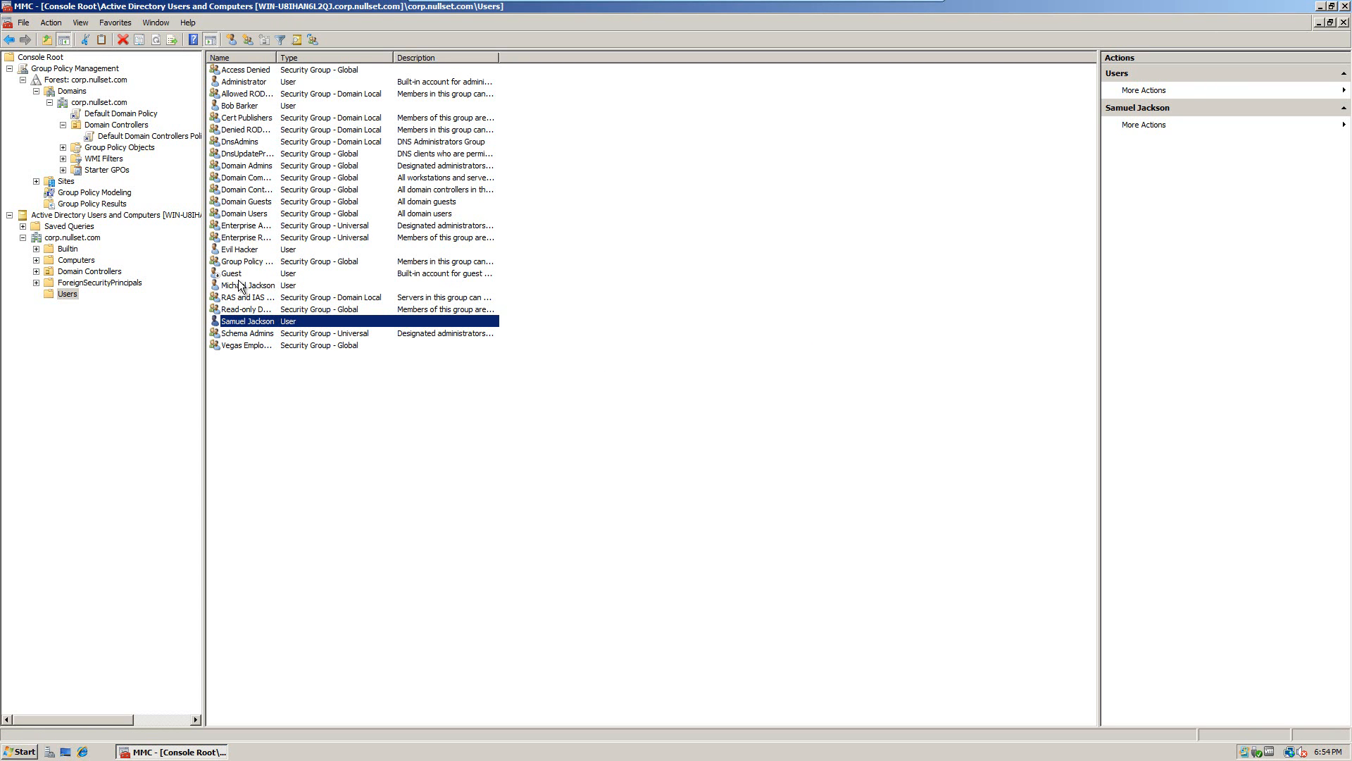
Step: Add the second new user to the Vegas Employees group as well
left_click(240, 285)
right_click(243, 285)
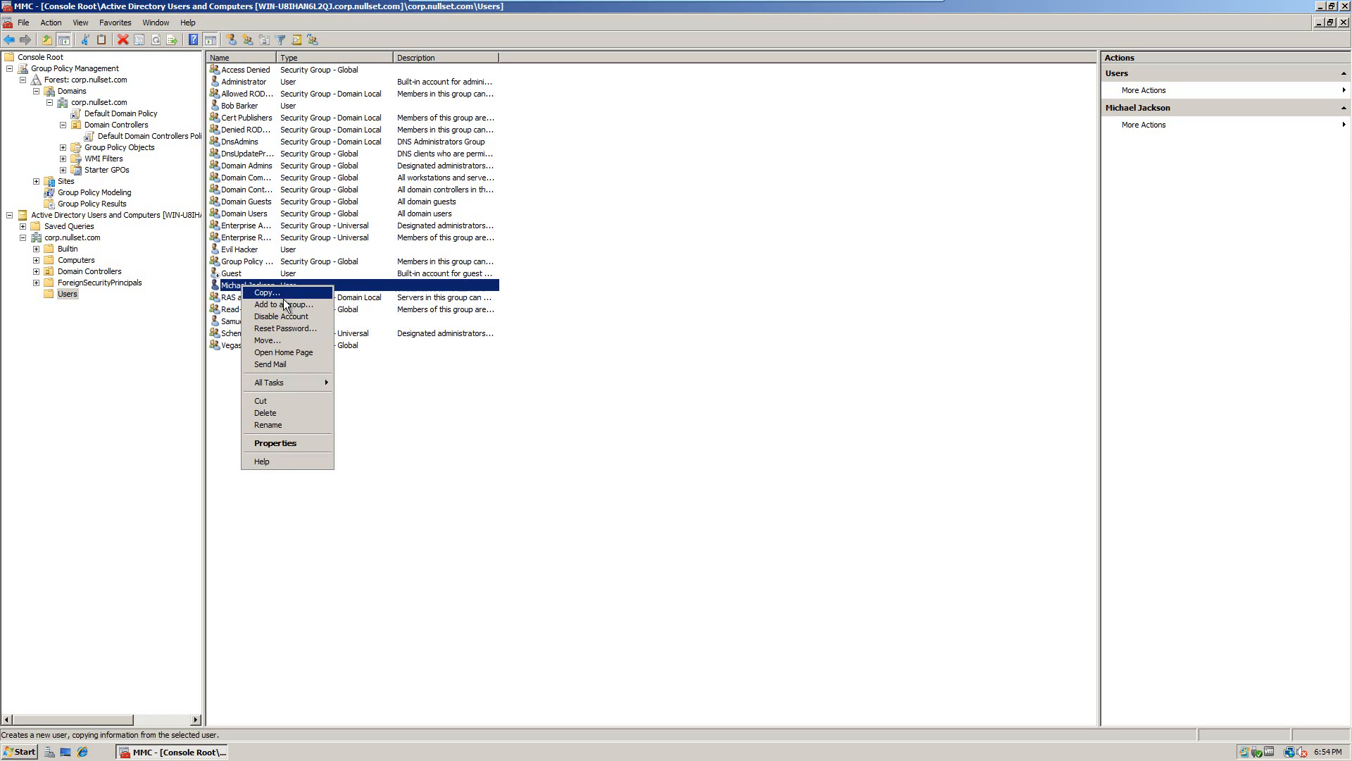
left_click(284, 304)
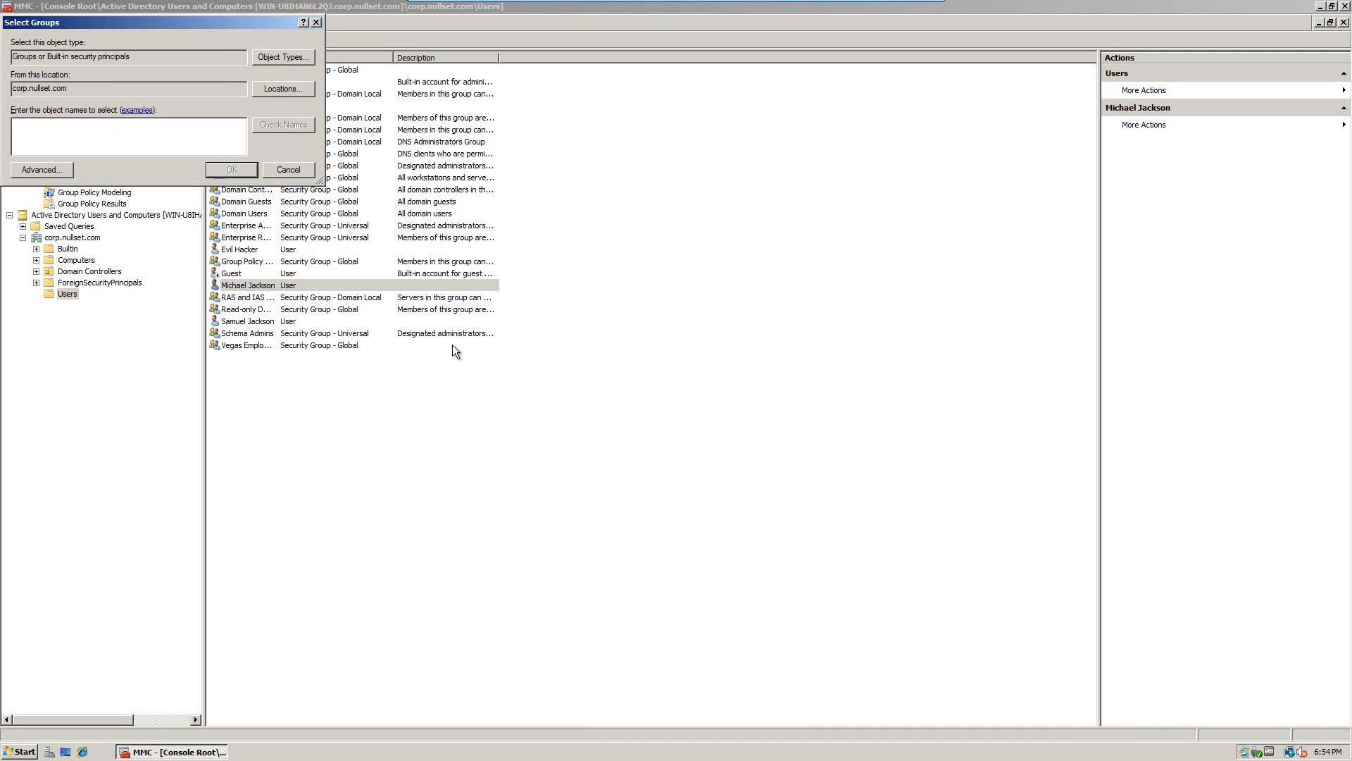
type("Vegas Employe")
key("Return")
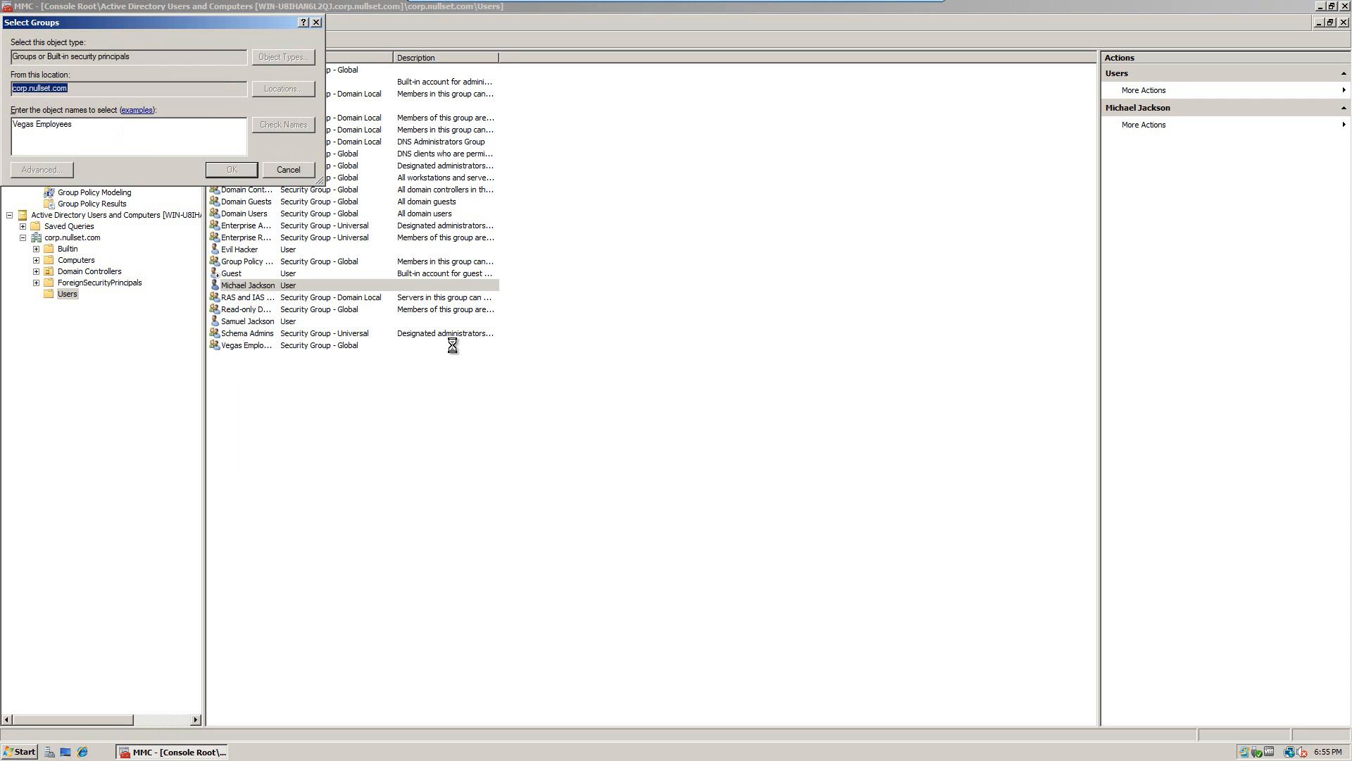
key("Return")
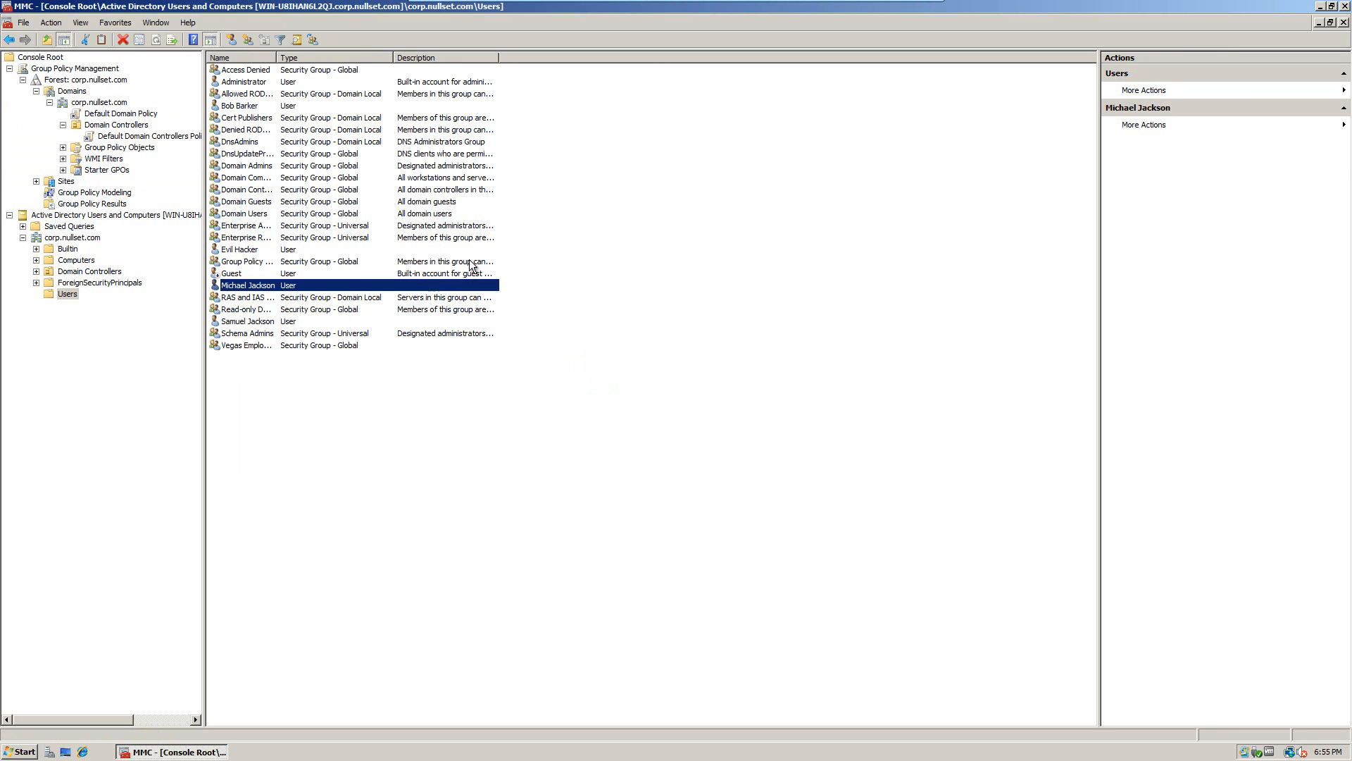
Step: Under Domain Controllers, open Default Domain Controllers Policy in the Group Policy Management Editor
left_click(118, 114)
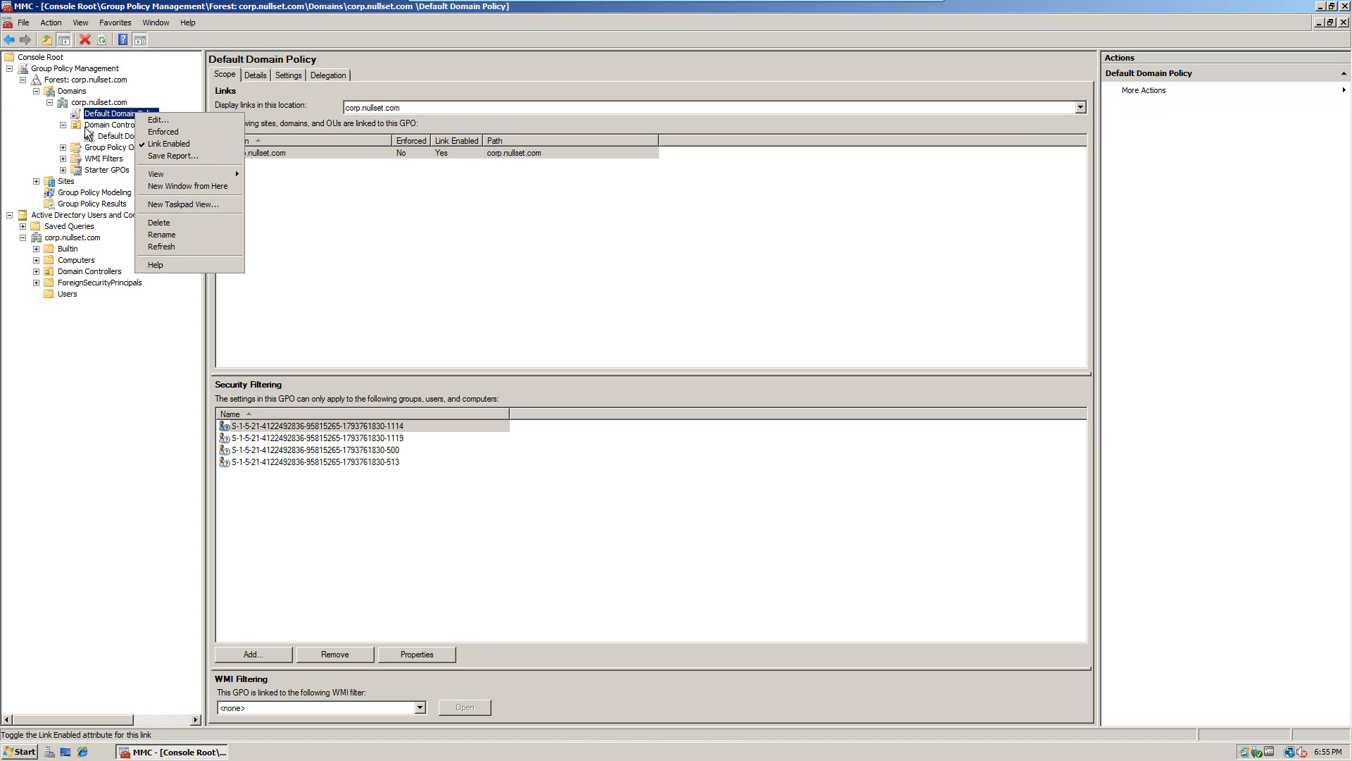
left_click(107, 126)
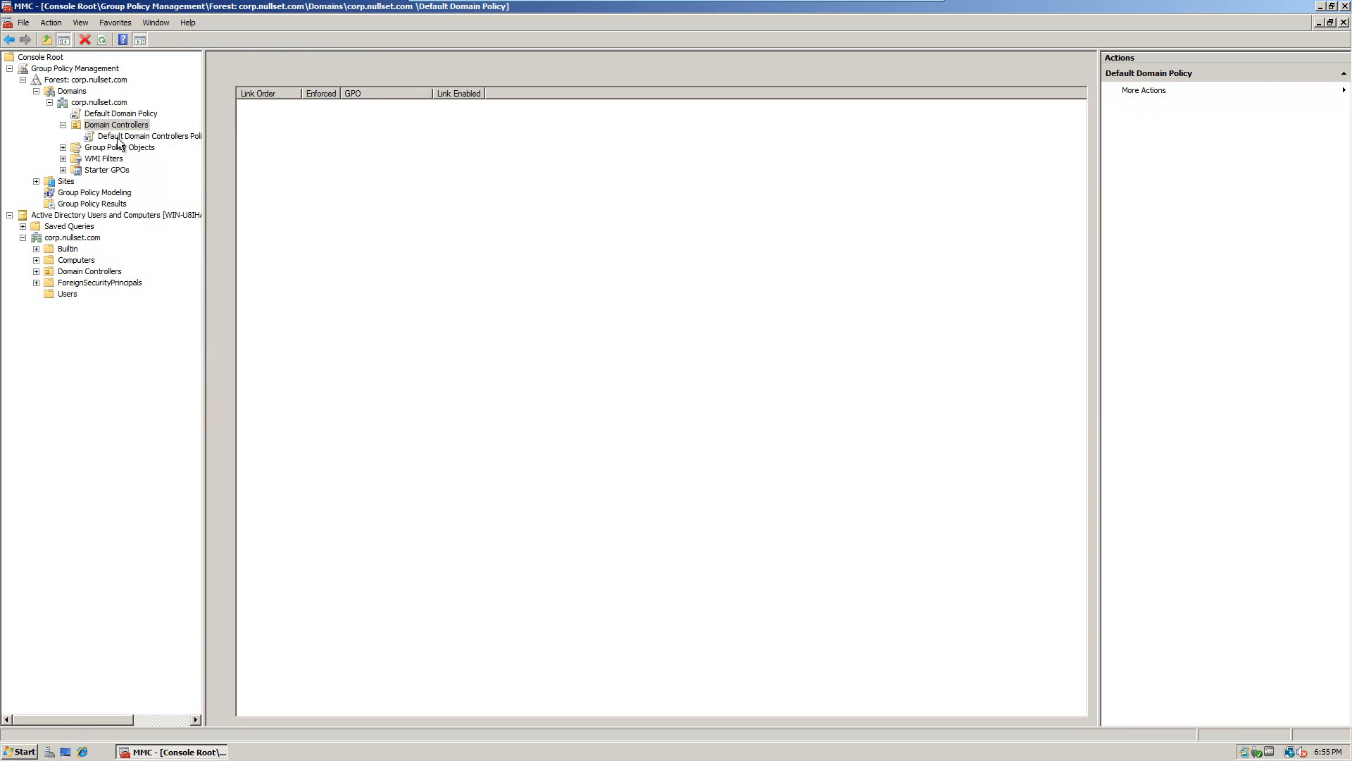
left_click(167, 136)
right_click(116, 138)
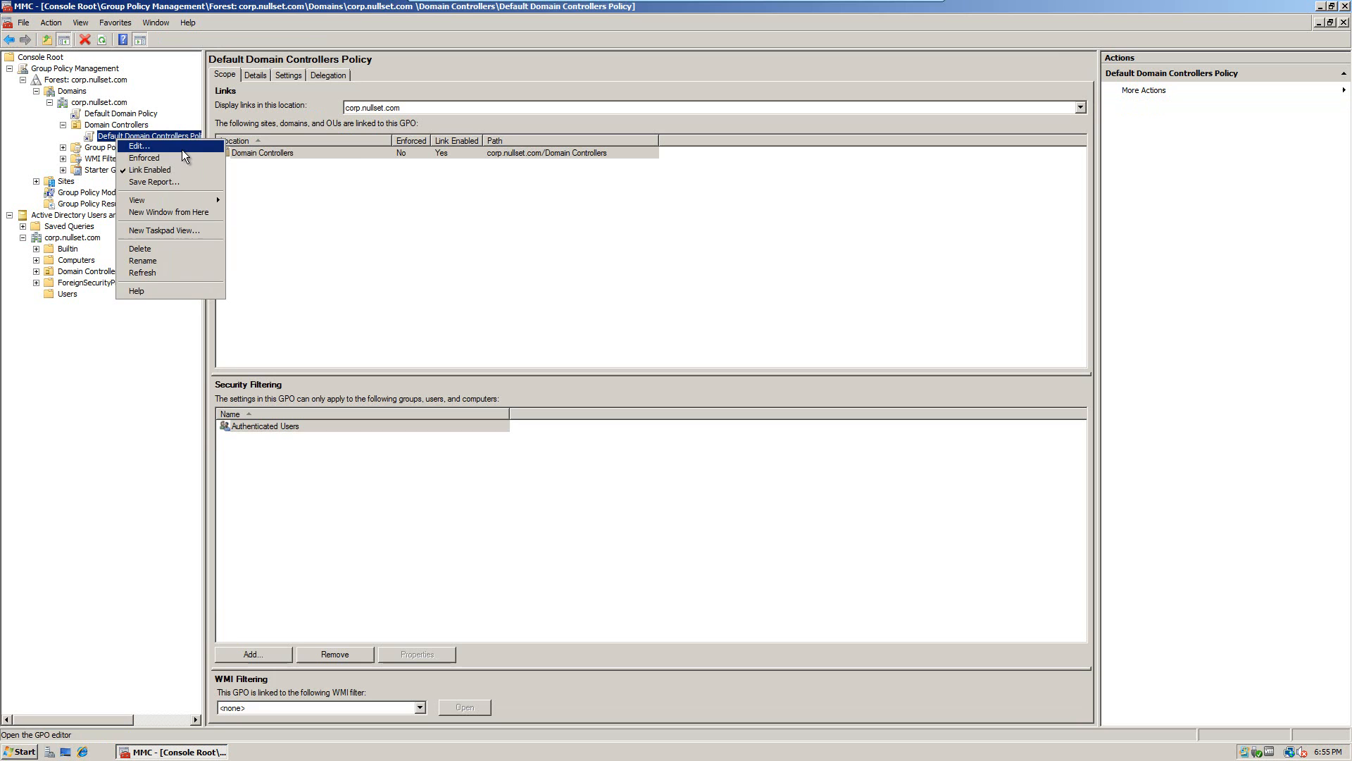
left_click(182, 150)
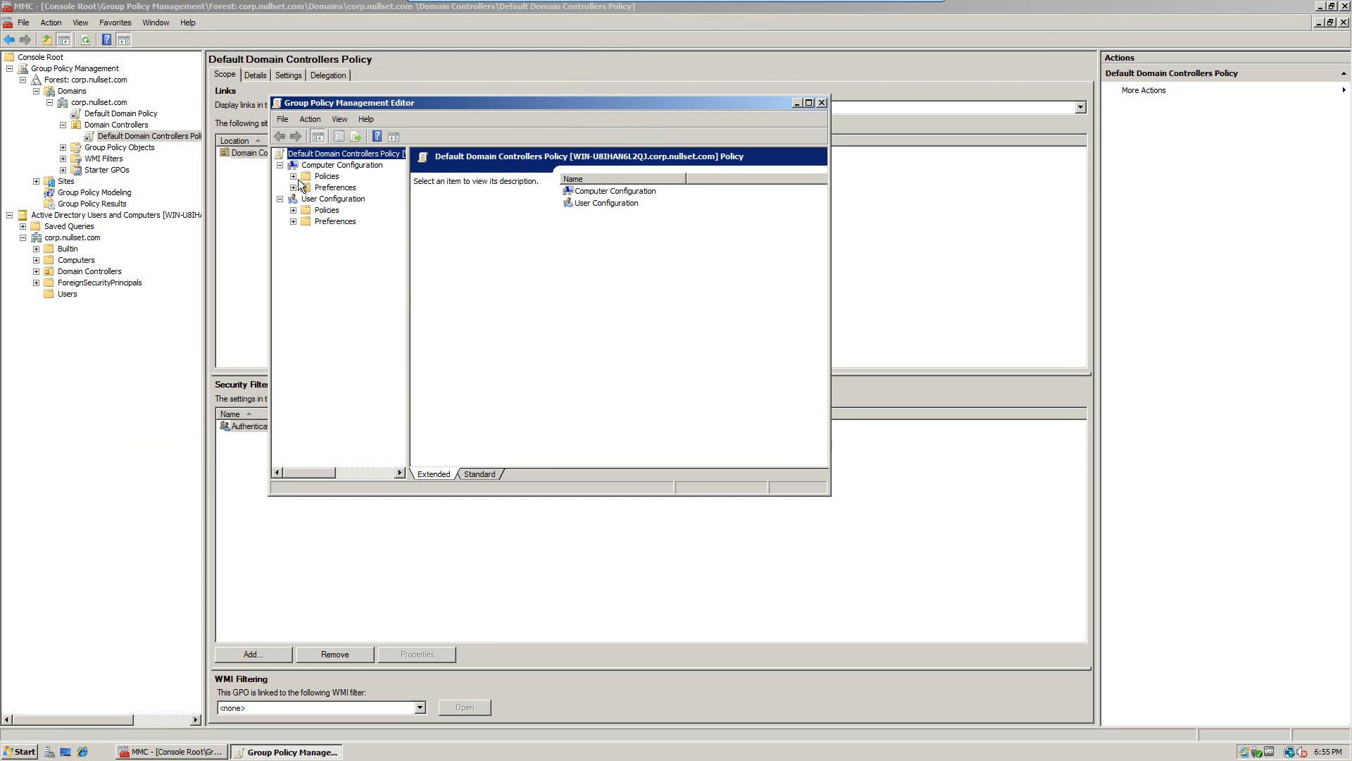
Step: Maximize the editor and navigate to Security Settings > Local Policies > User Rights Assignment
left_click(293, 176)
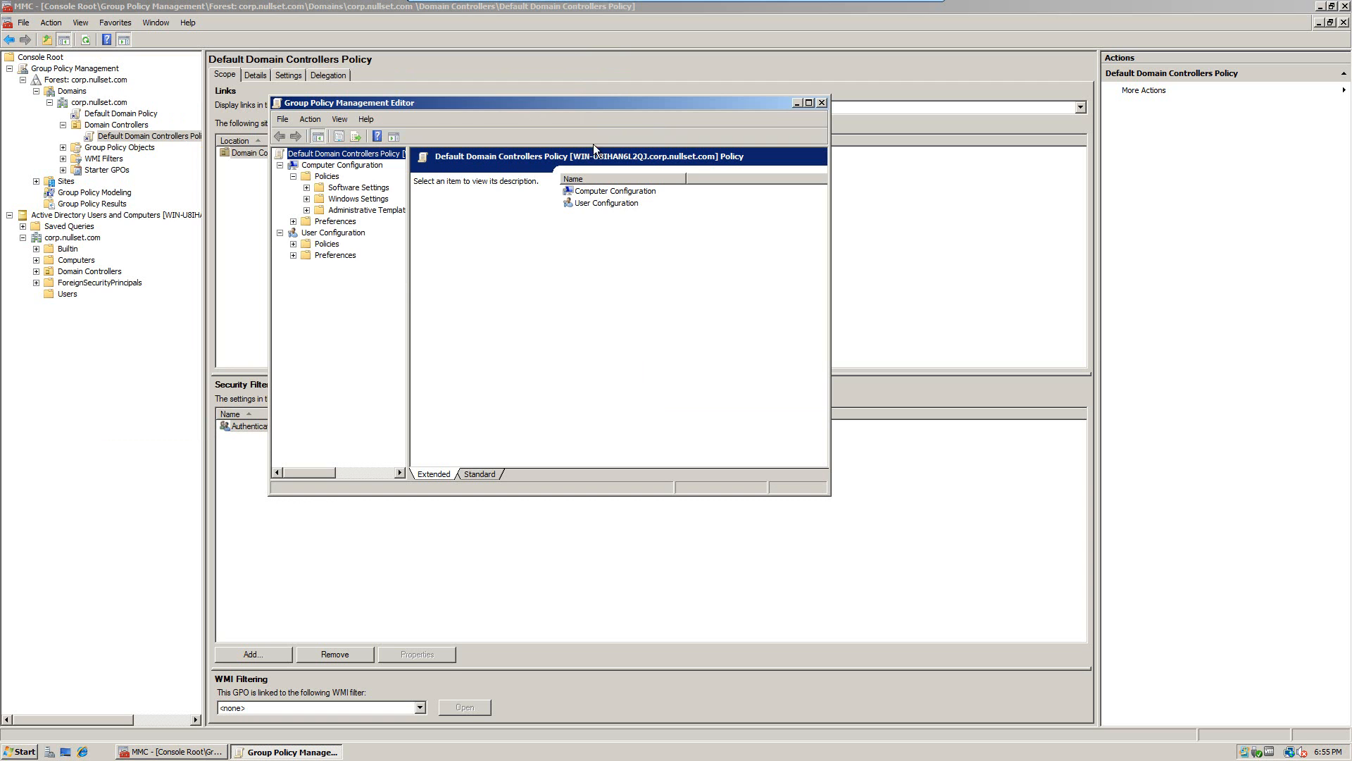
left_click(809, 106)
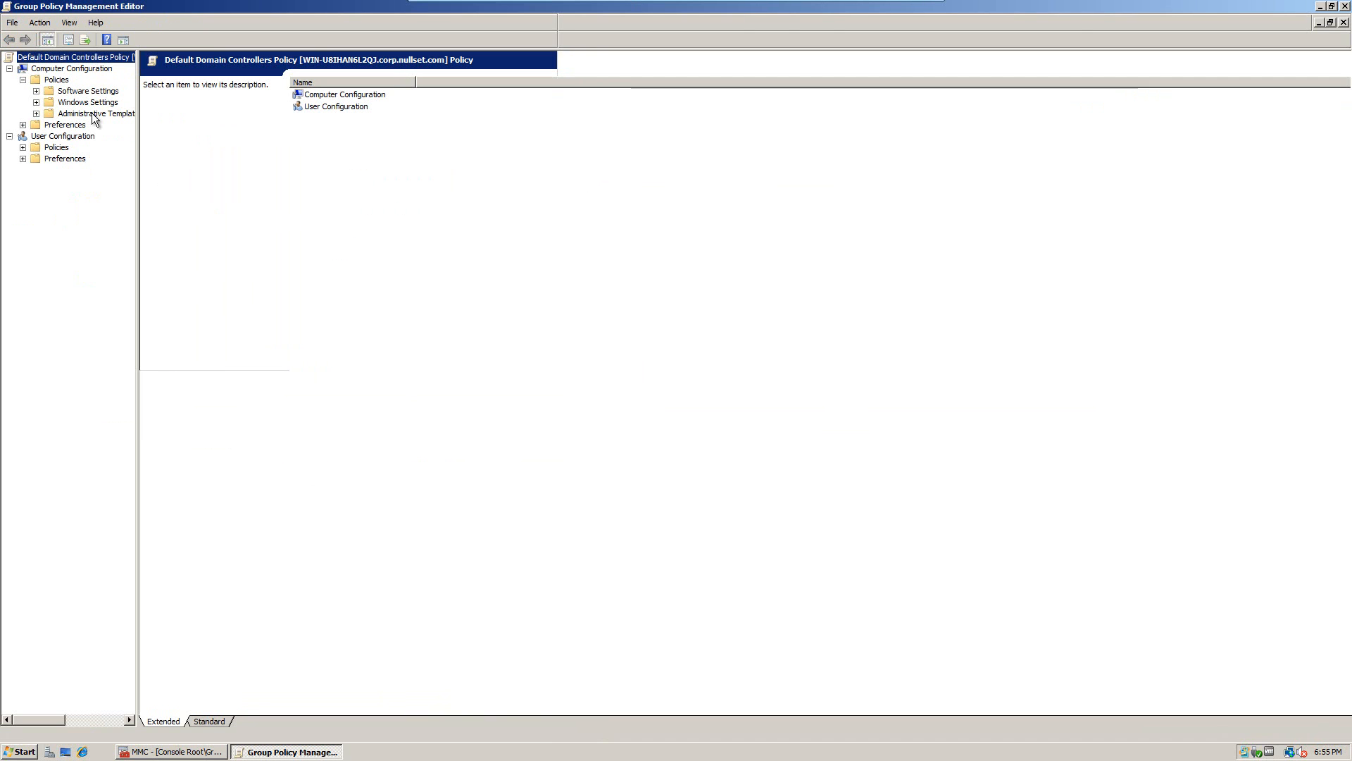
left_click(36, 103)
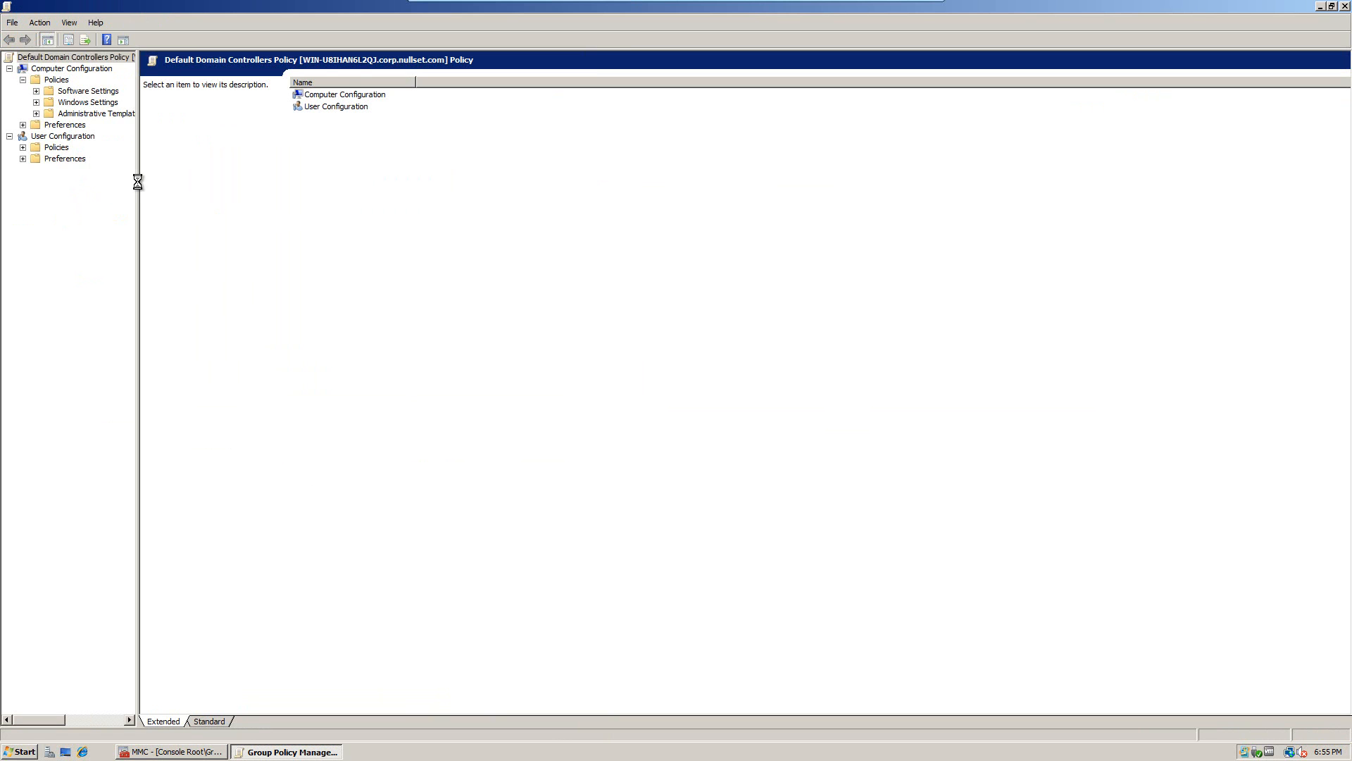
left_click_drag(137, 181, 178, 182)
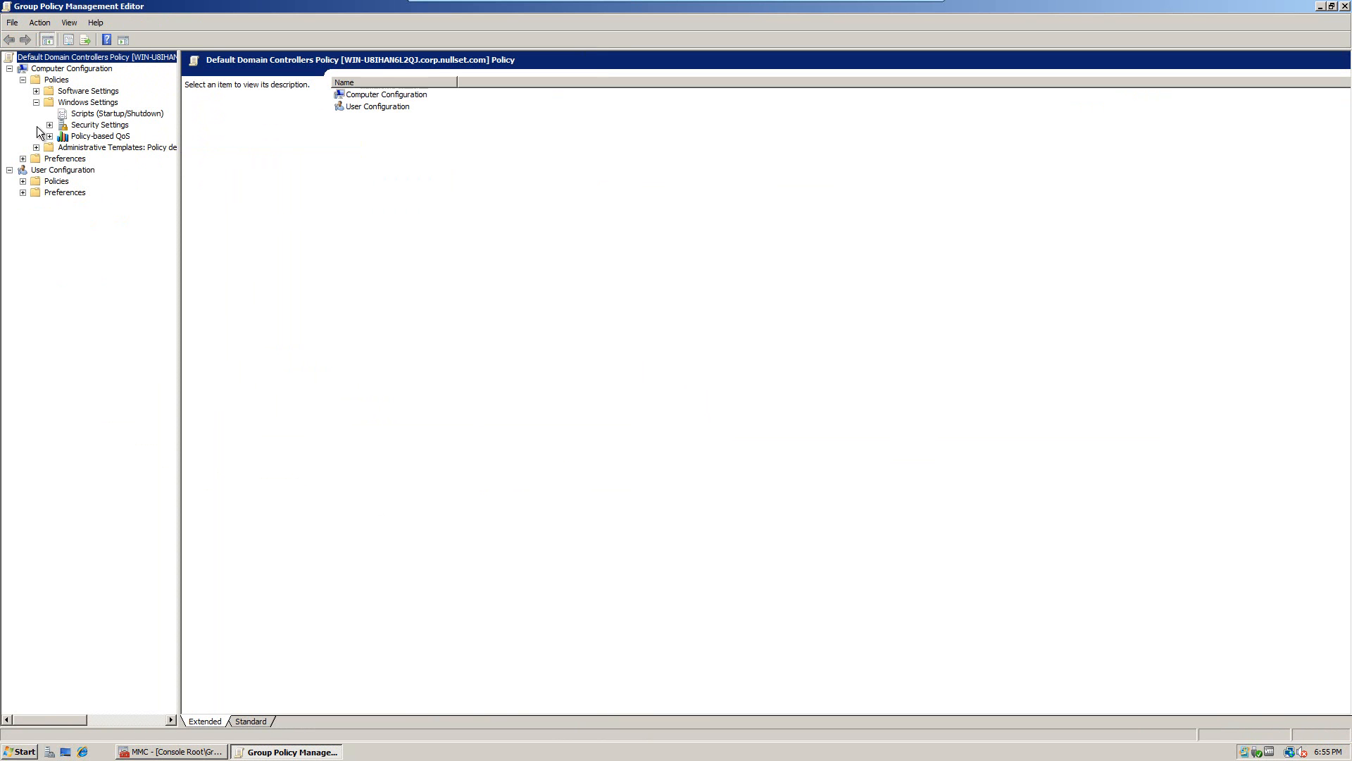
left_click(49, 126)
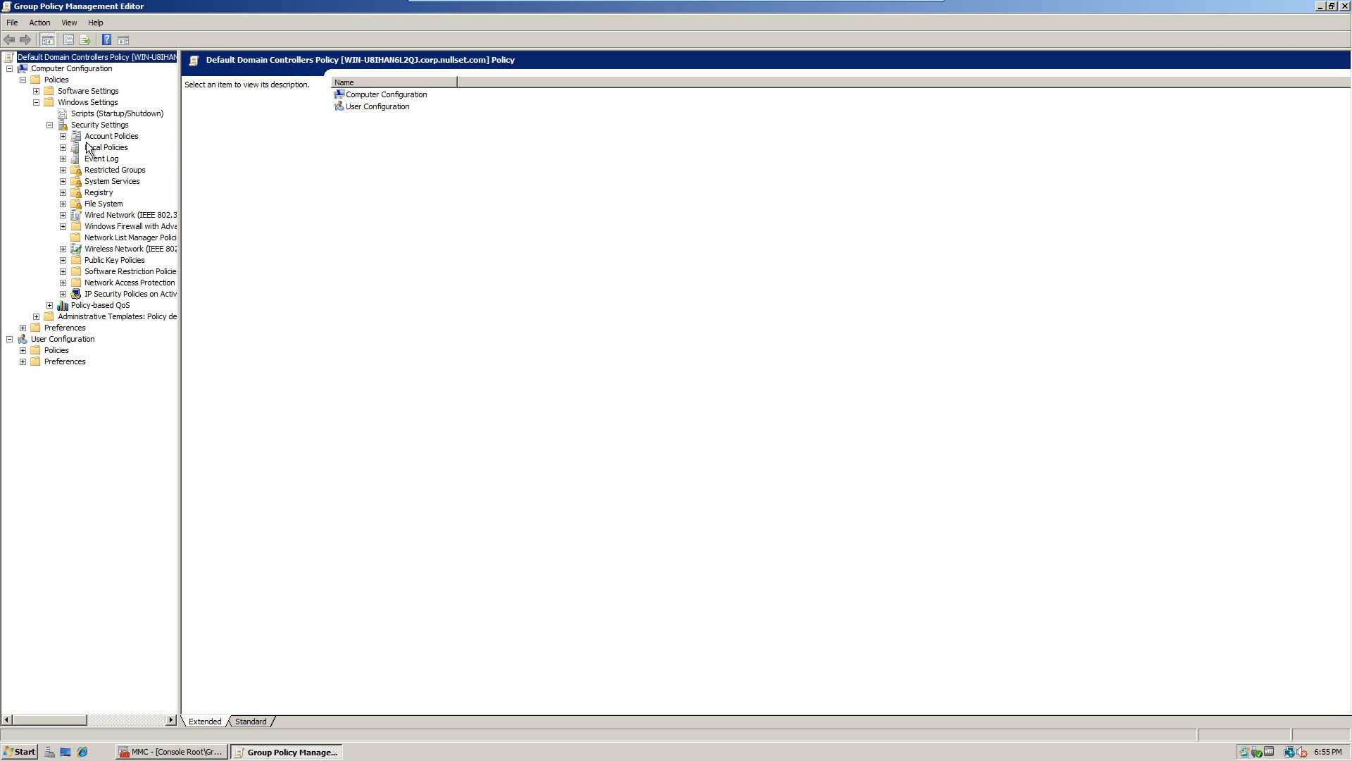
left_click(95, 148)
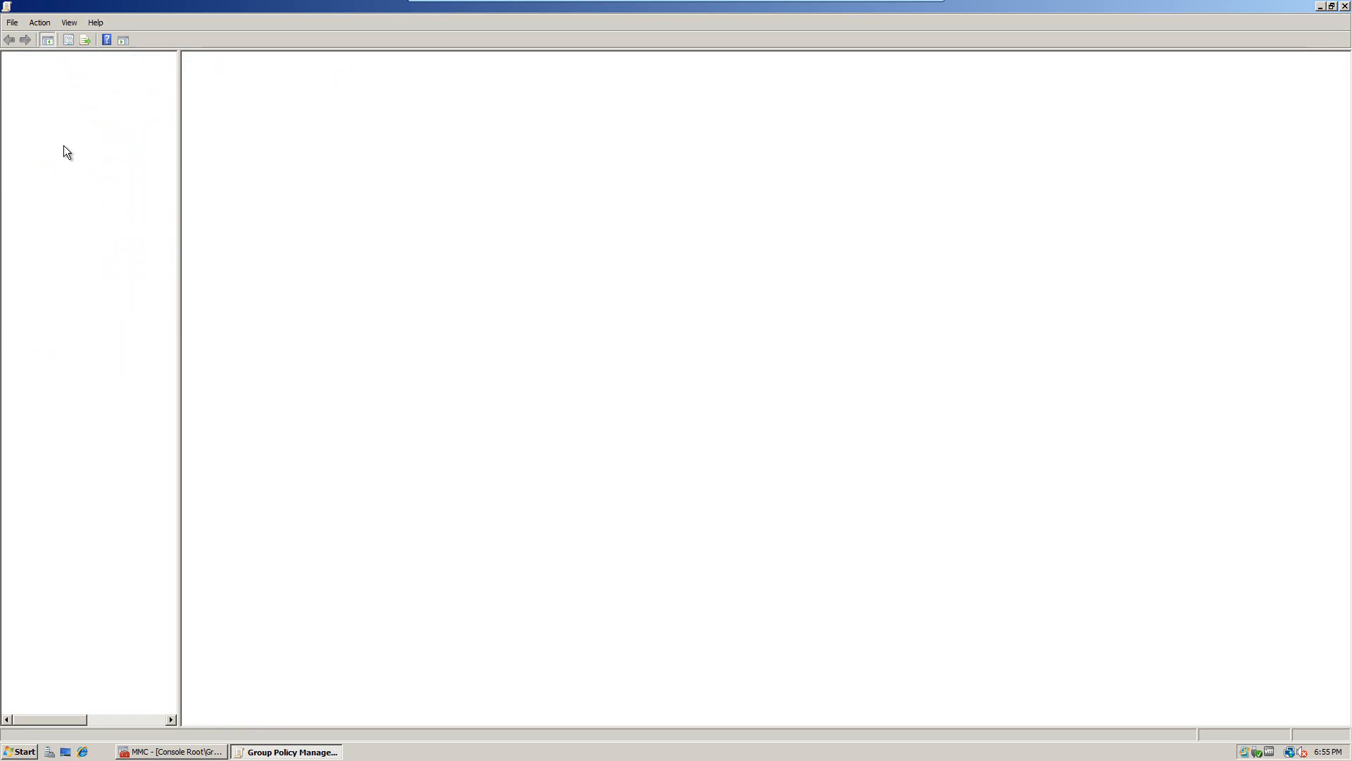
left_click(63, 136)
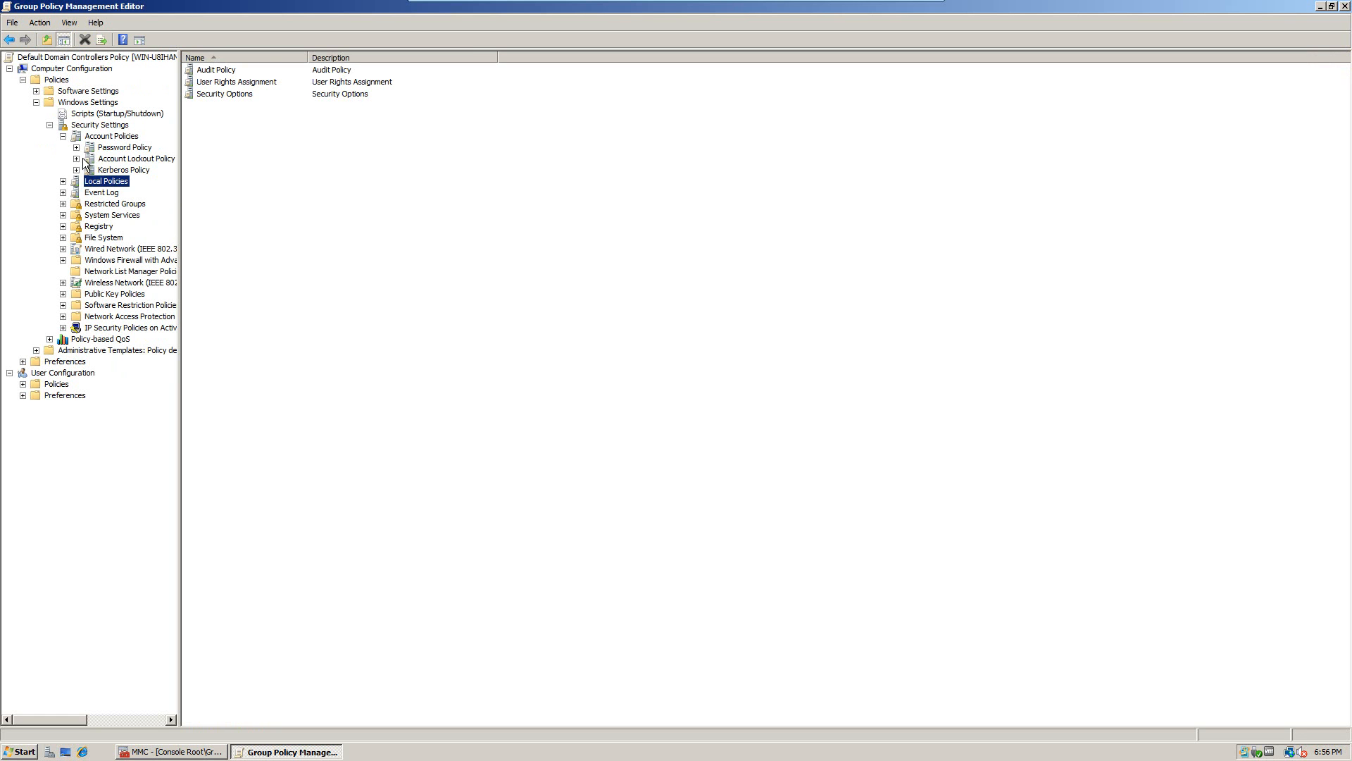
left_click(63, 181)
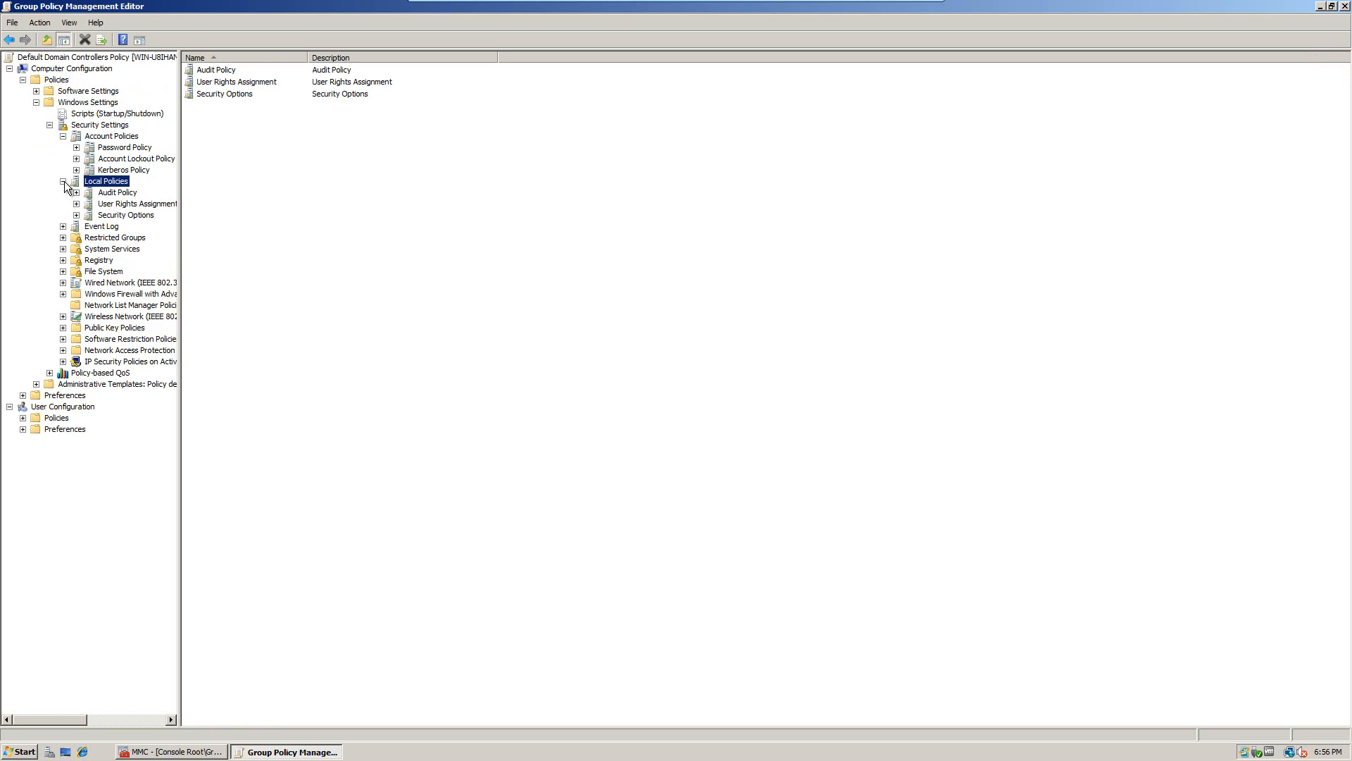
left_click(133, 203)
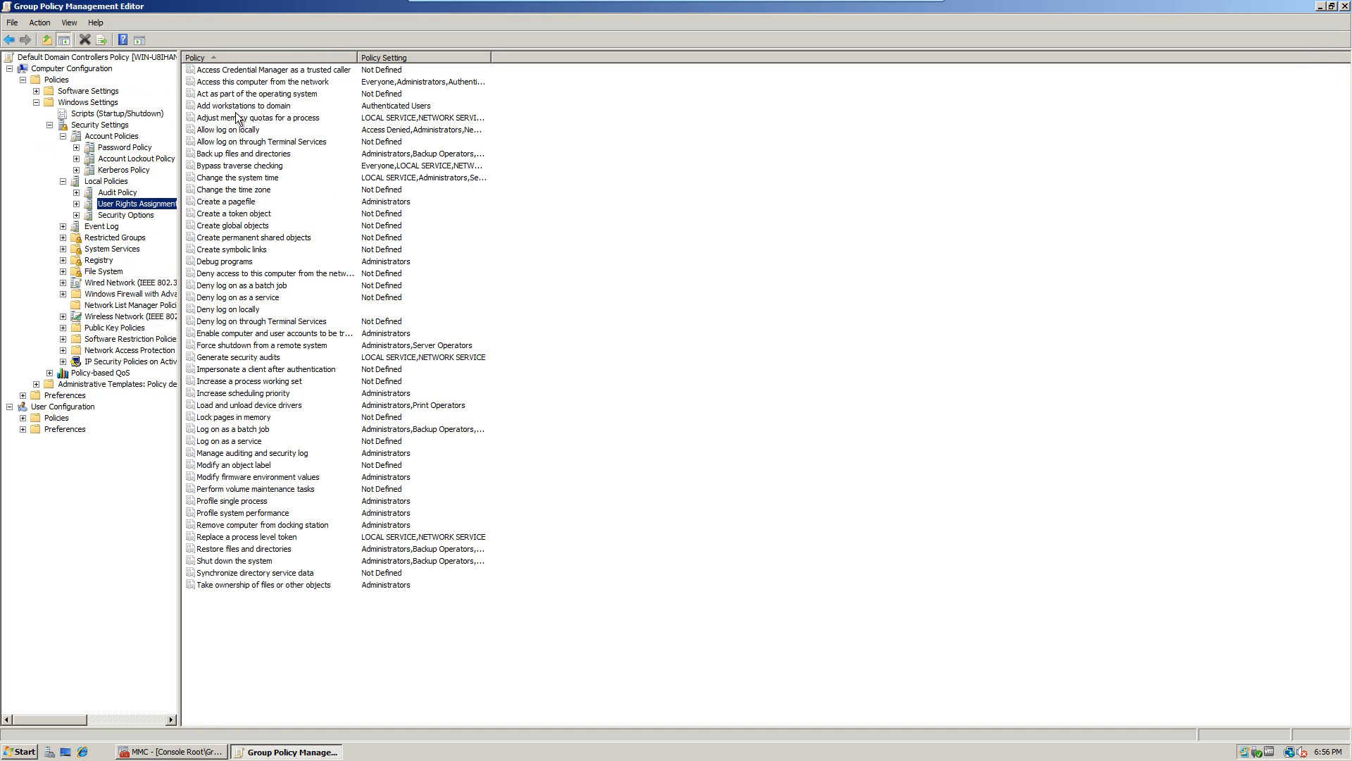
Step: In Allow log on locally, replace New Employees with Vegas Employees, apply, and close the editor
left_click(402, 131)
double_click(402, 131)
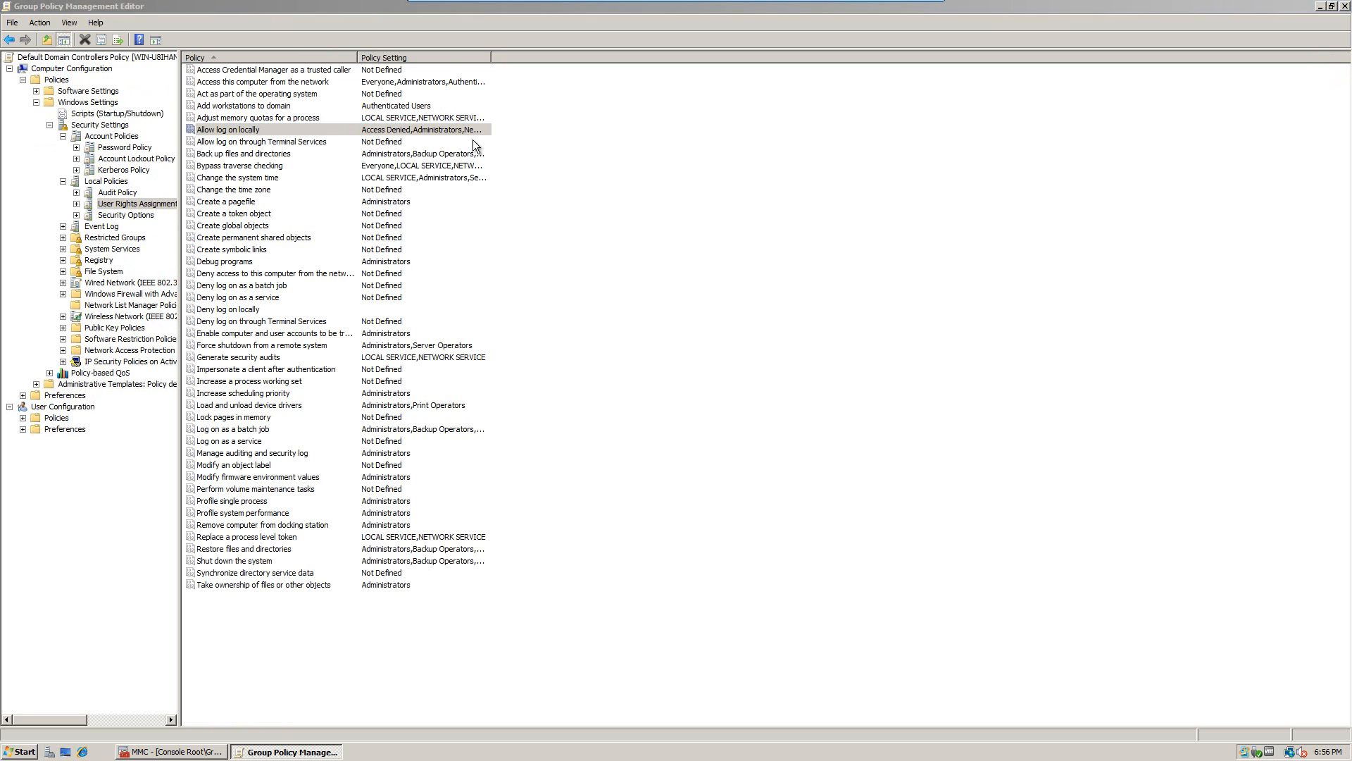
left_click(588, 312)
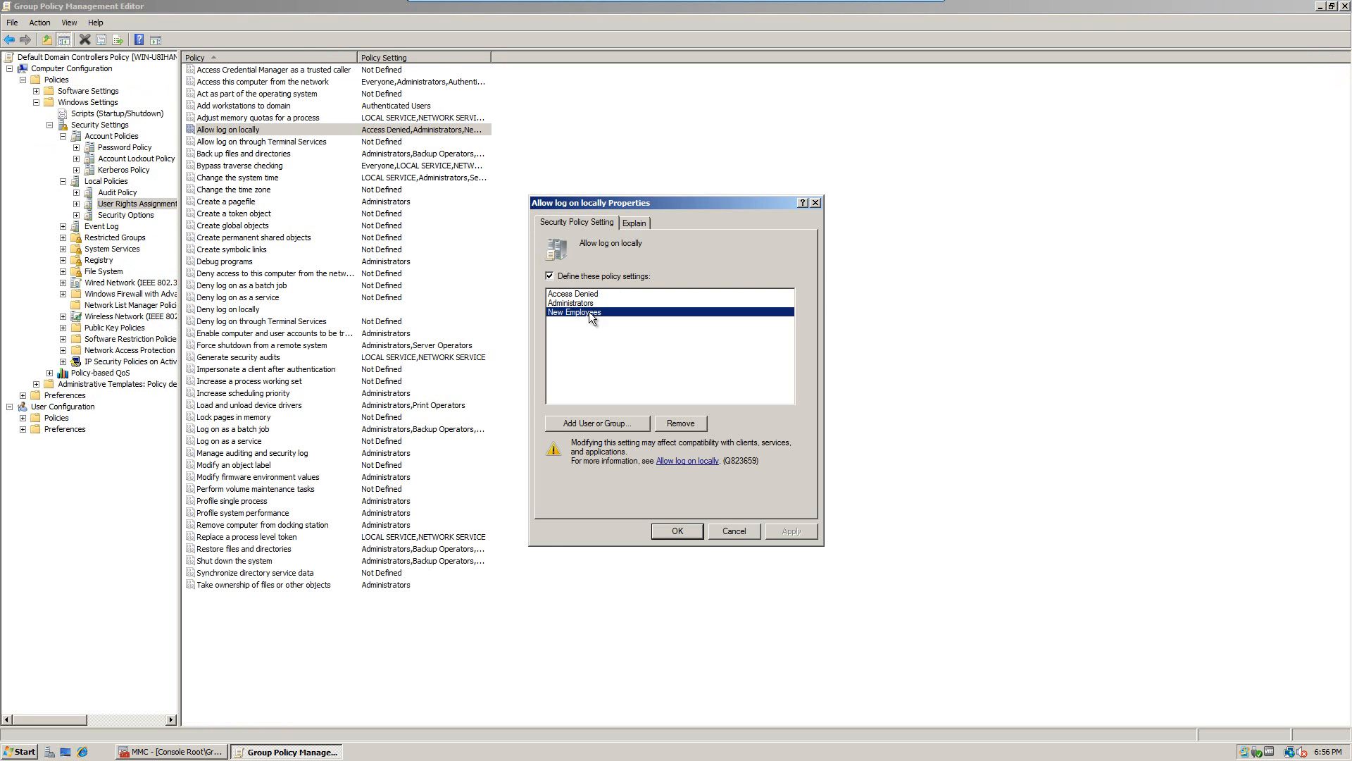
left_click(688, 421)
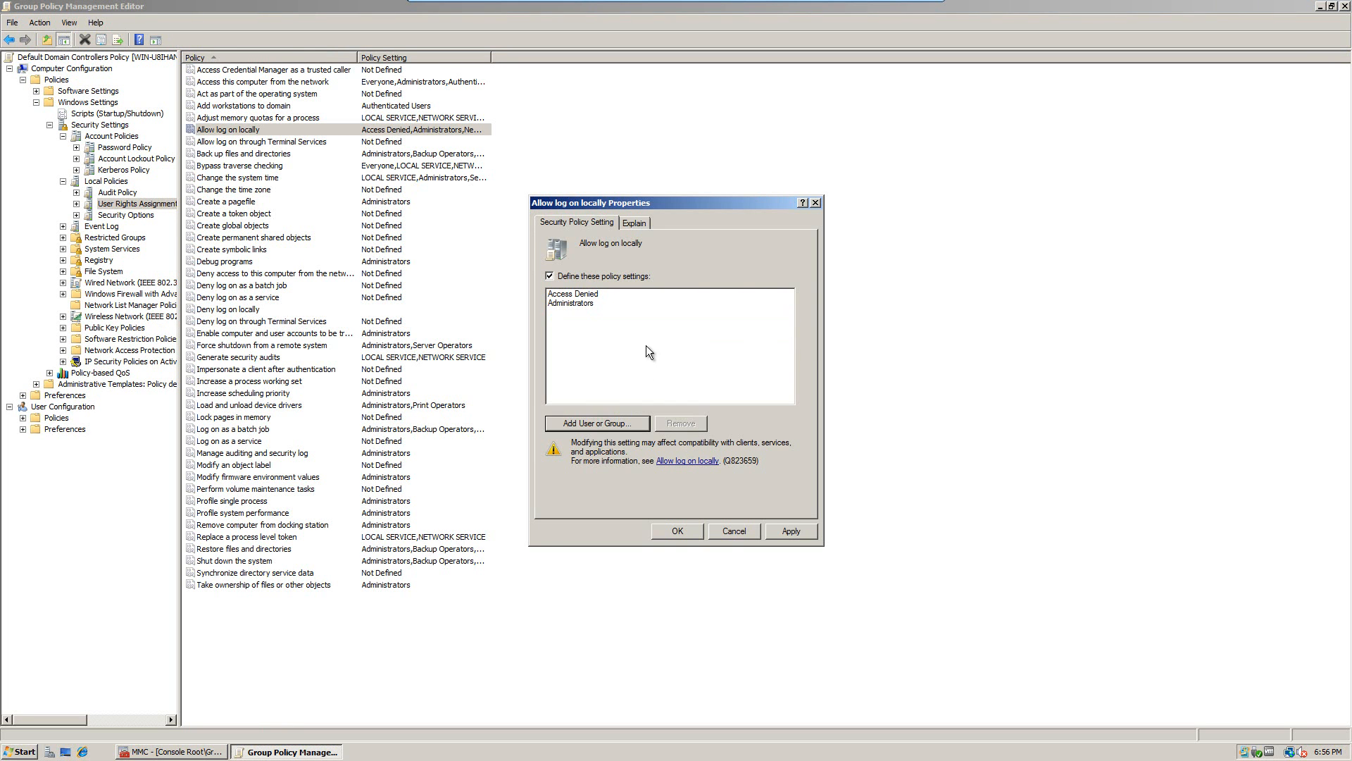
left_click(603, 422)
type("Vegas Employees")
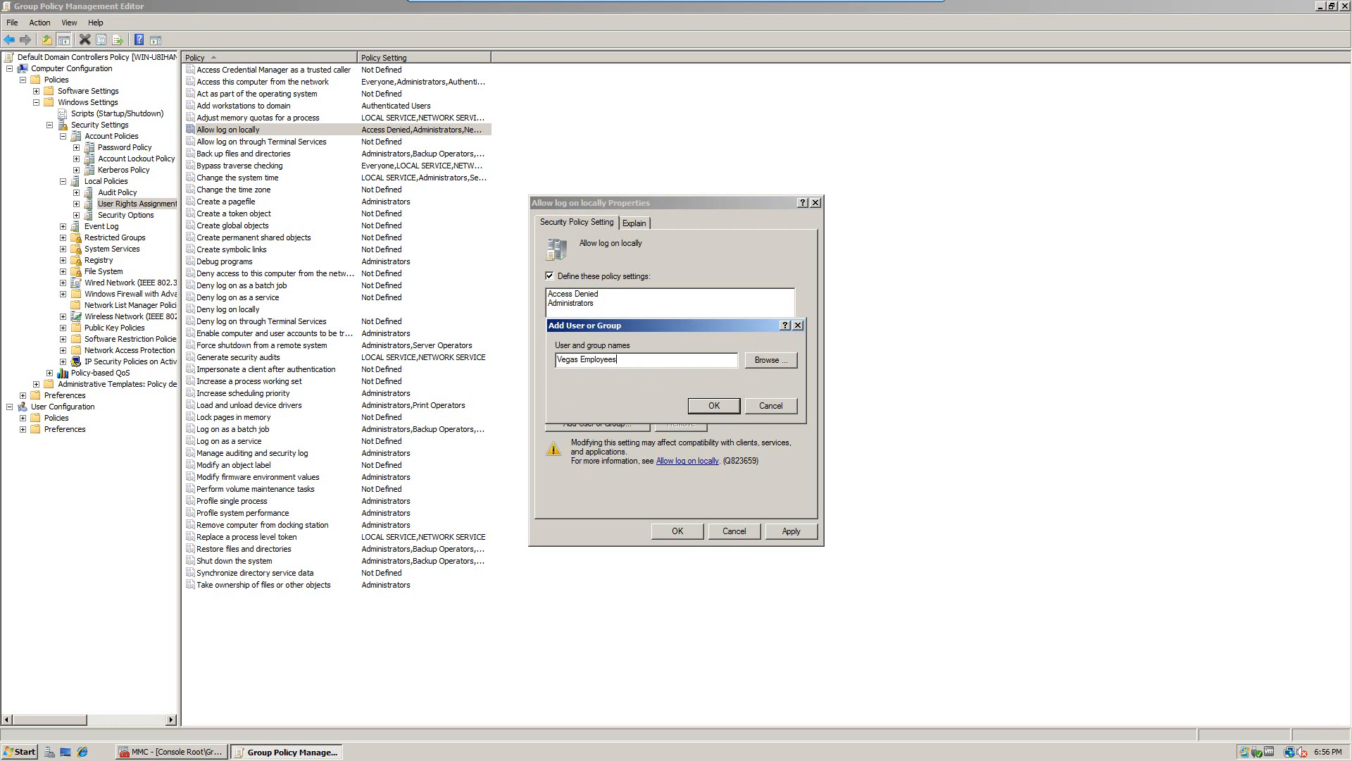
key("Return")
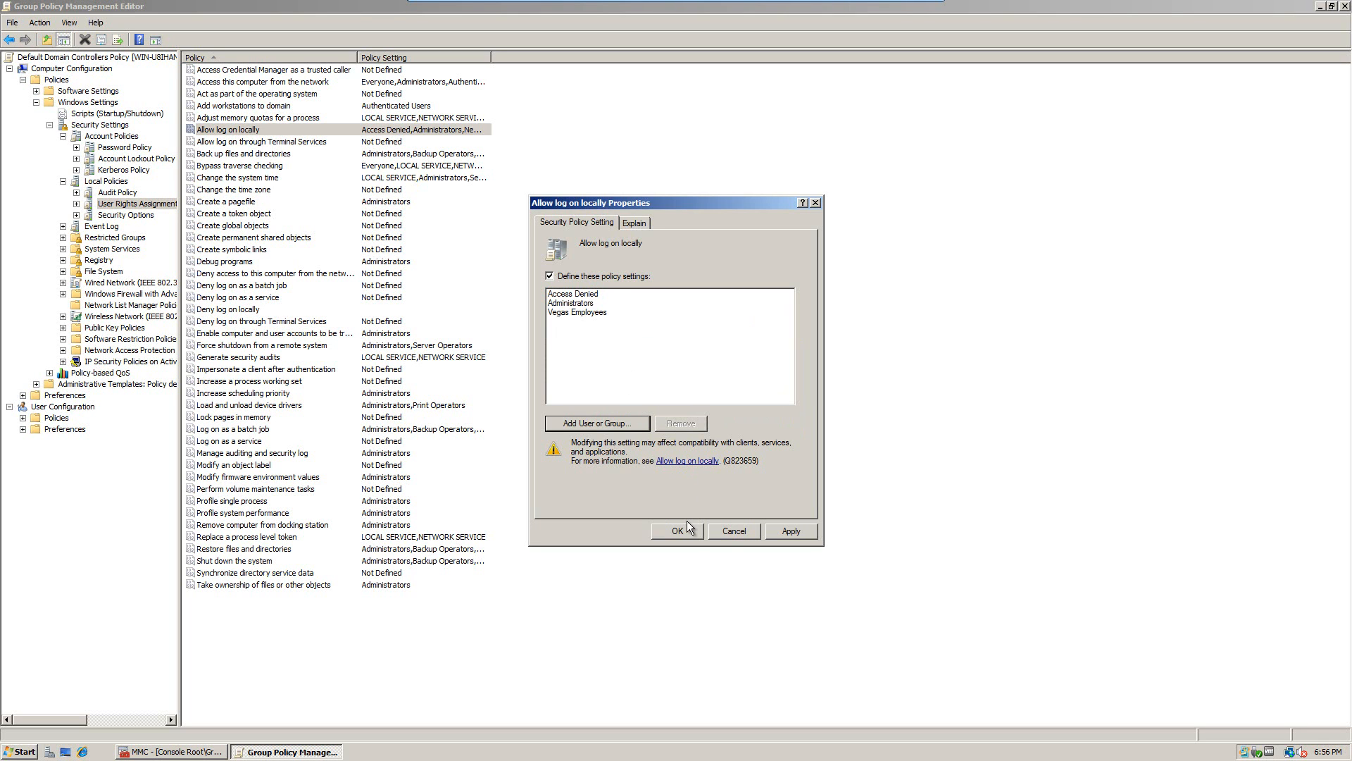
left_click(781, 533)
left_click(677, 531)
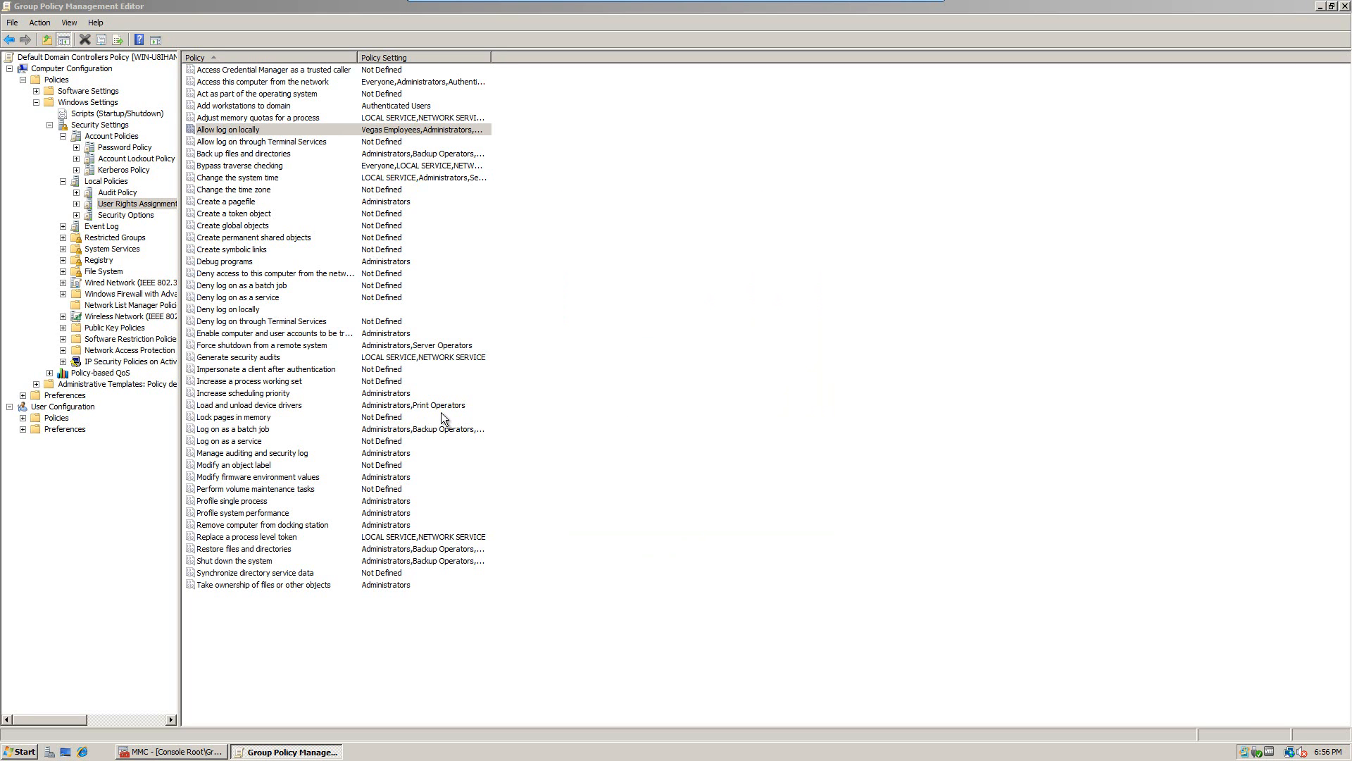
left_click(1343, 7)
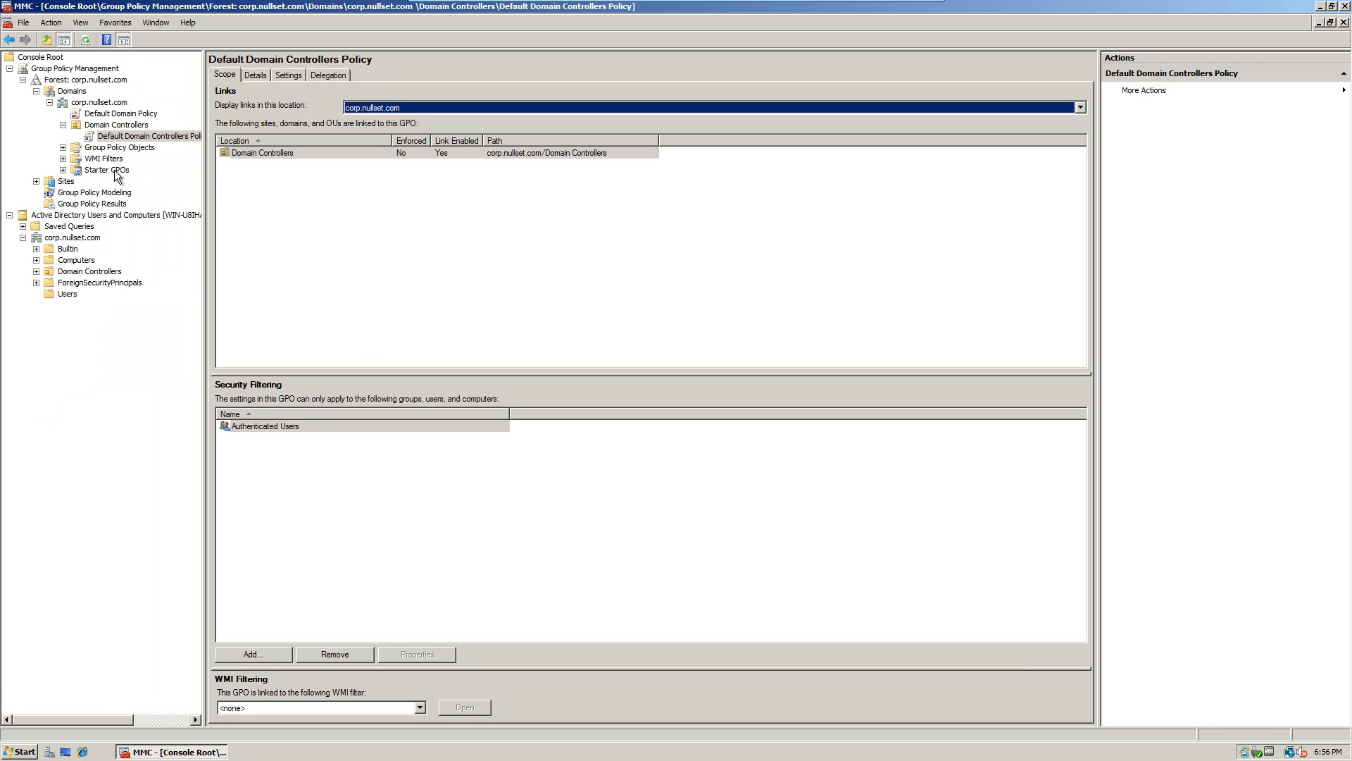
Step: Show Domain Controllers' linked GPOs, cancelling the new linked GPO creation
left_click(114, 127)
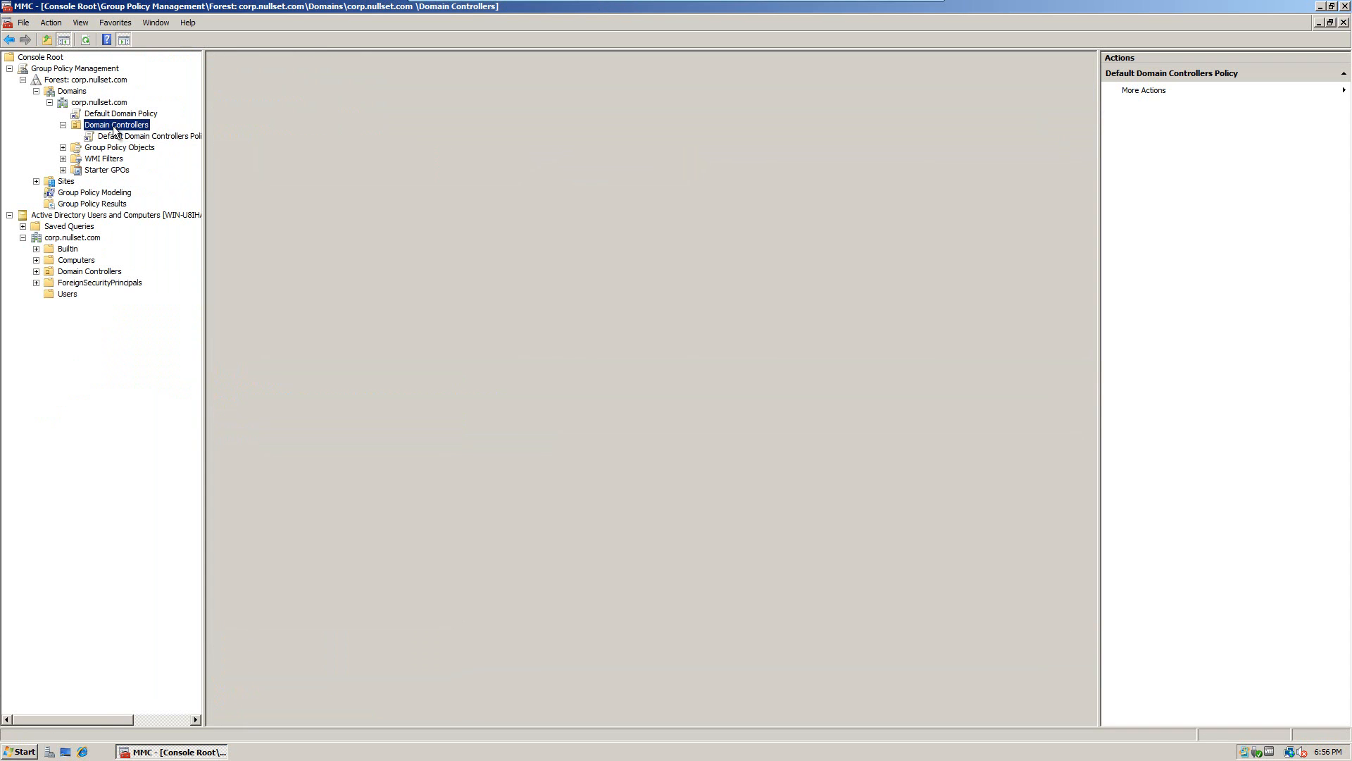
right_click(113, 127)
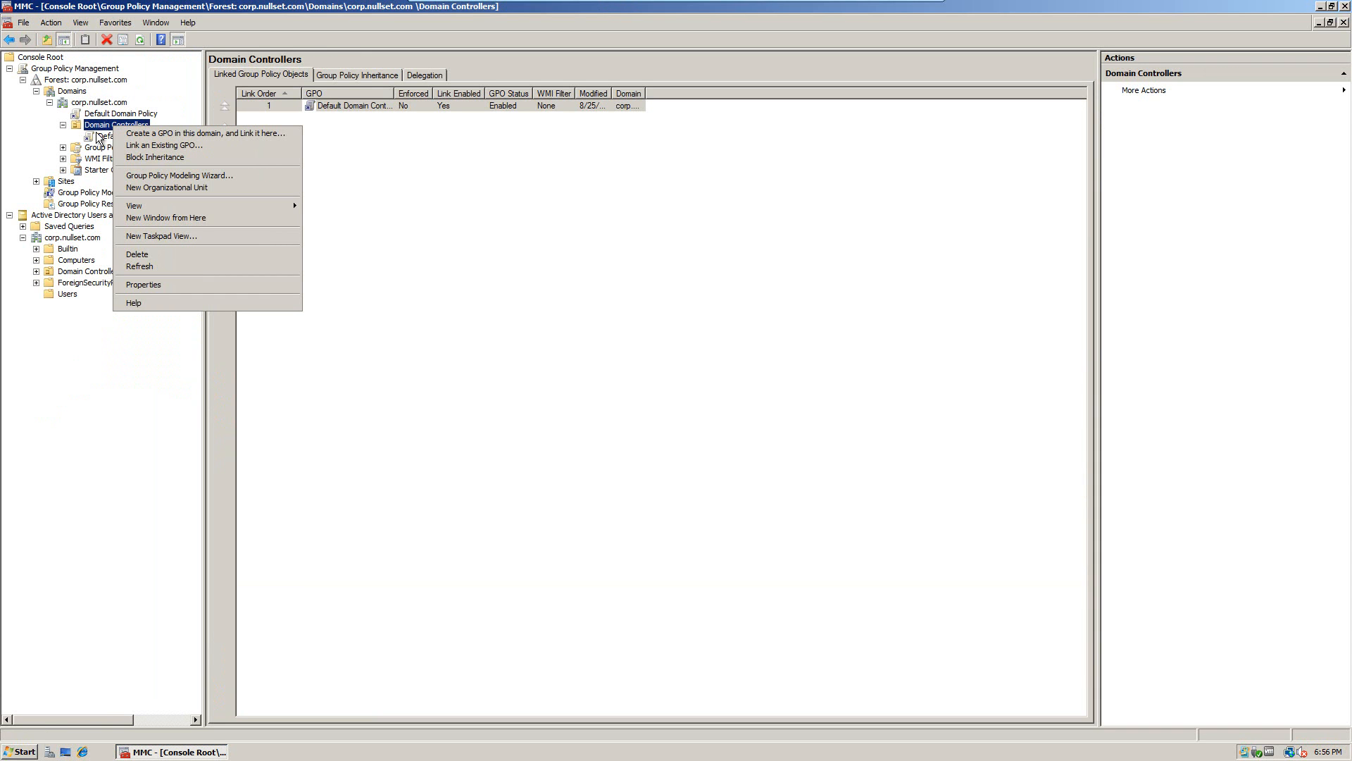
left_click(135, 134)
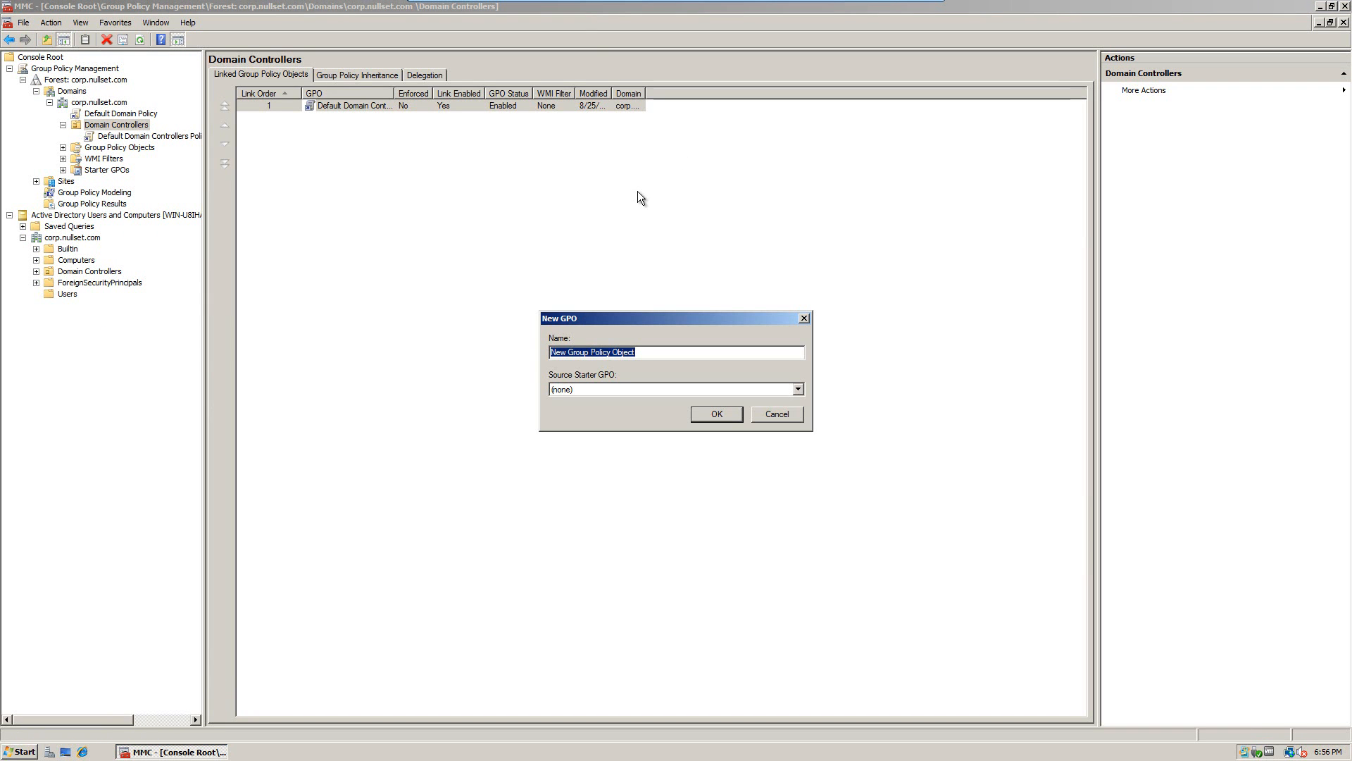
key("BackSpace")
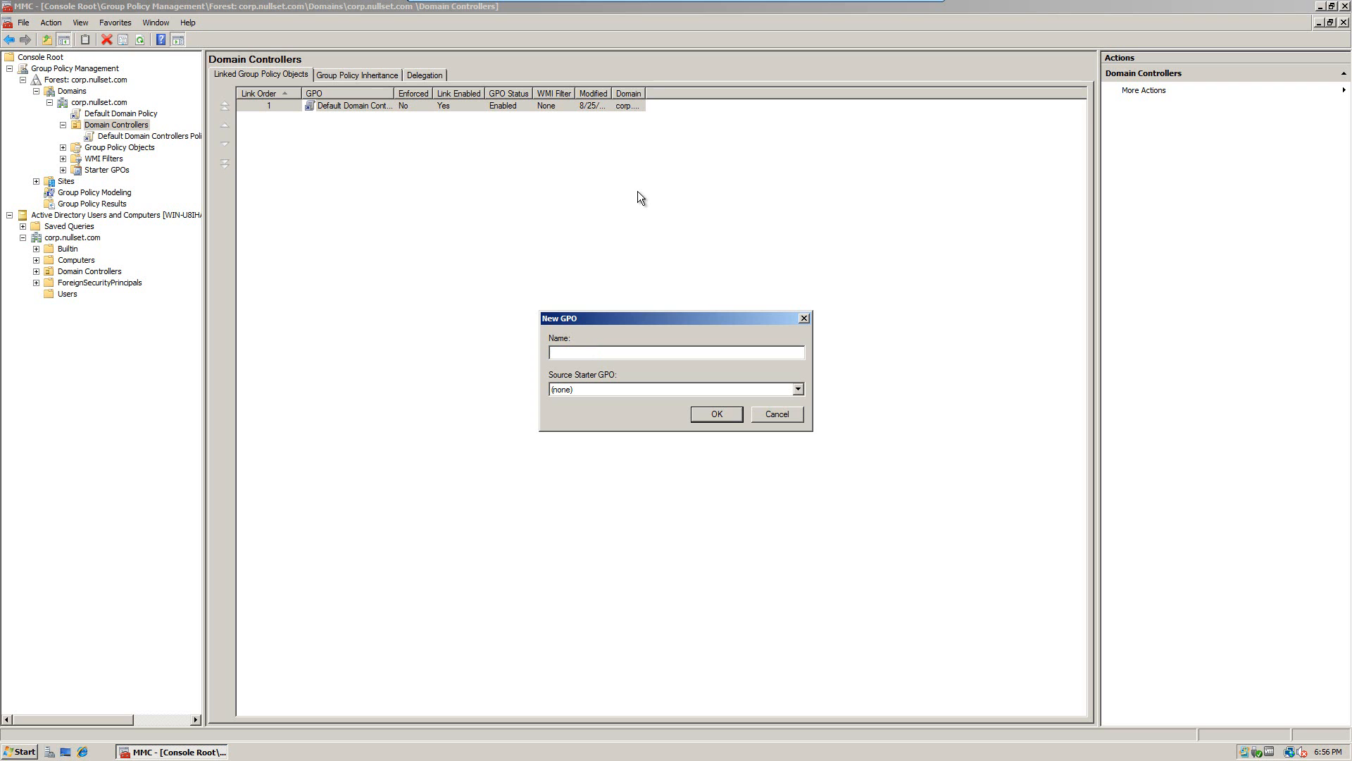
left_click(777, 414)
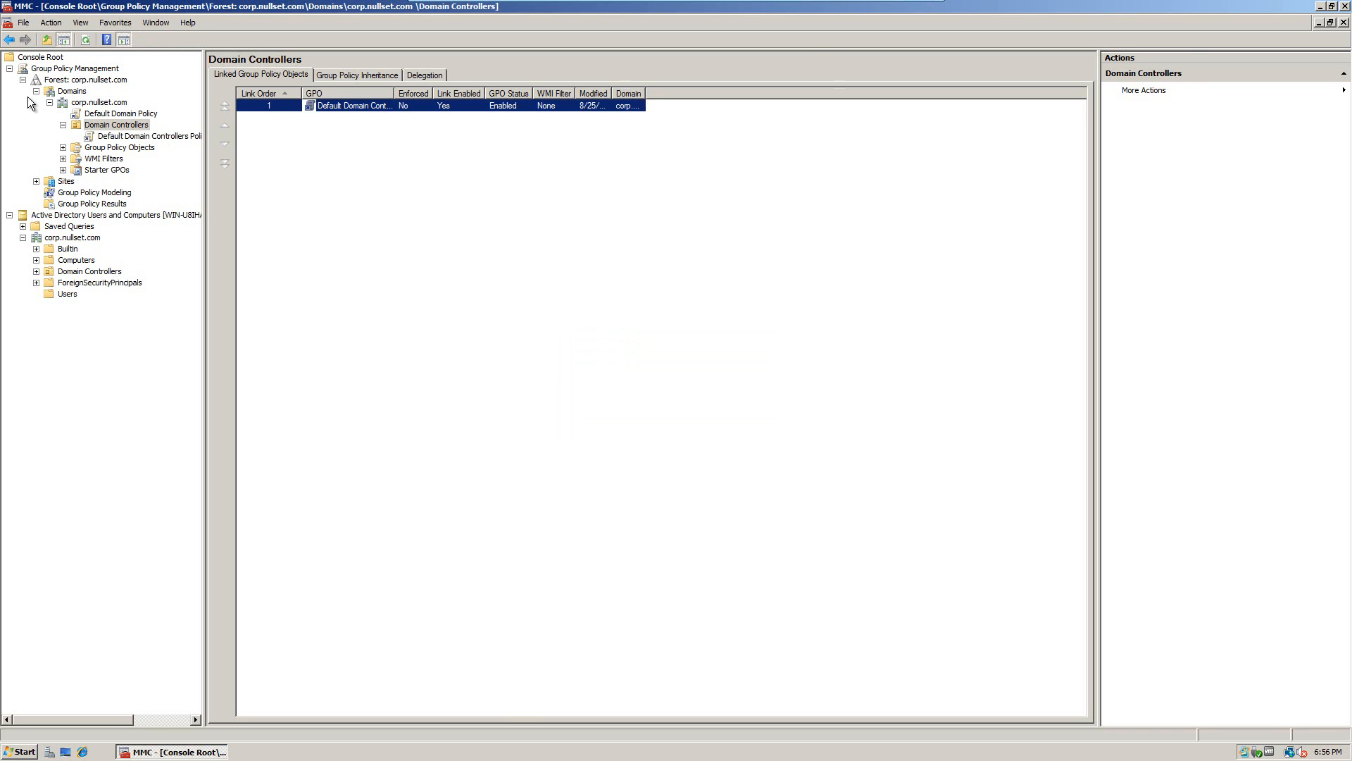
Step: Create the organizational unit 'Default Desktop Policy' under Domain Controllers and select it
right_click(106, 128)
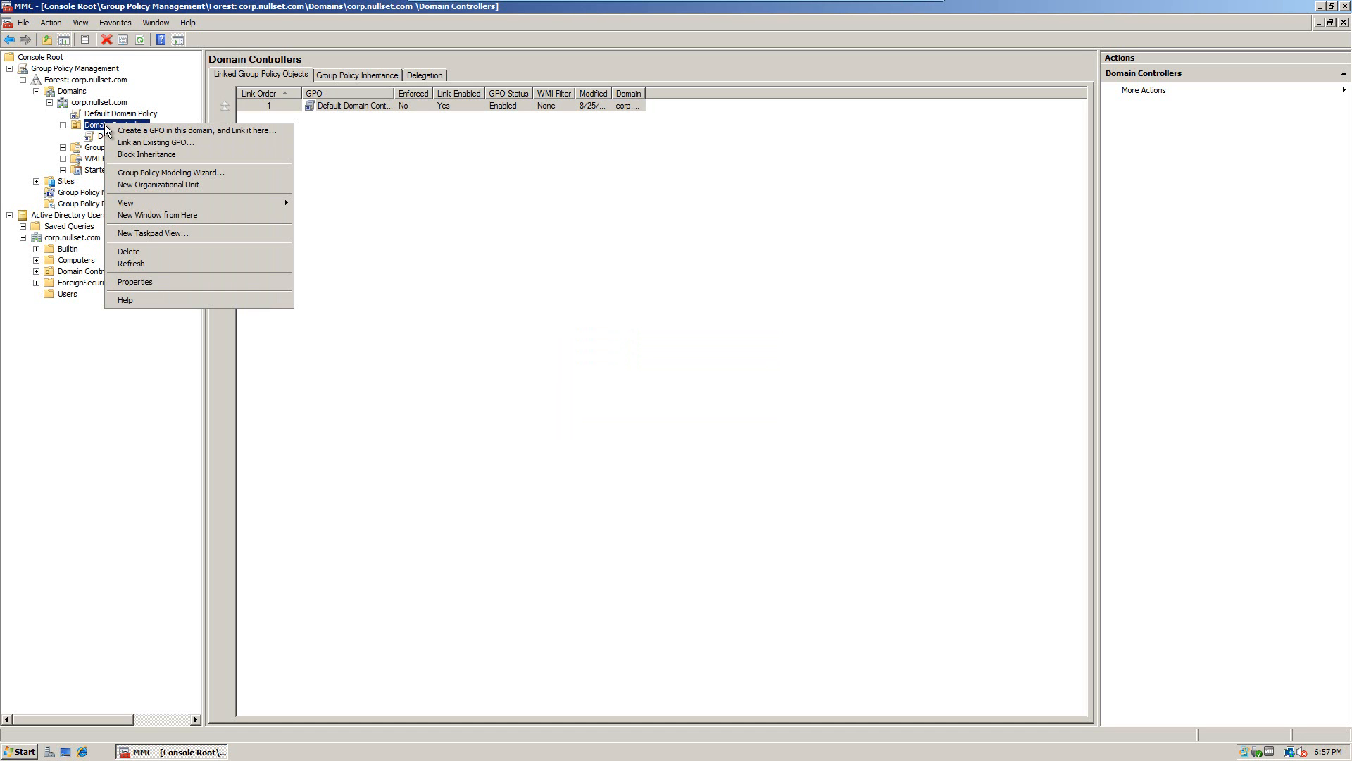
left_click(128, 186)
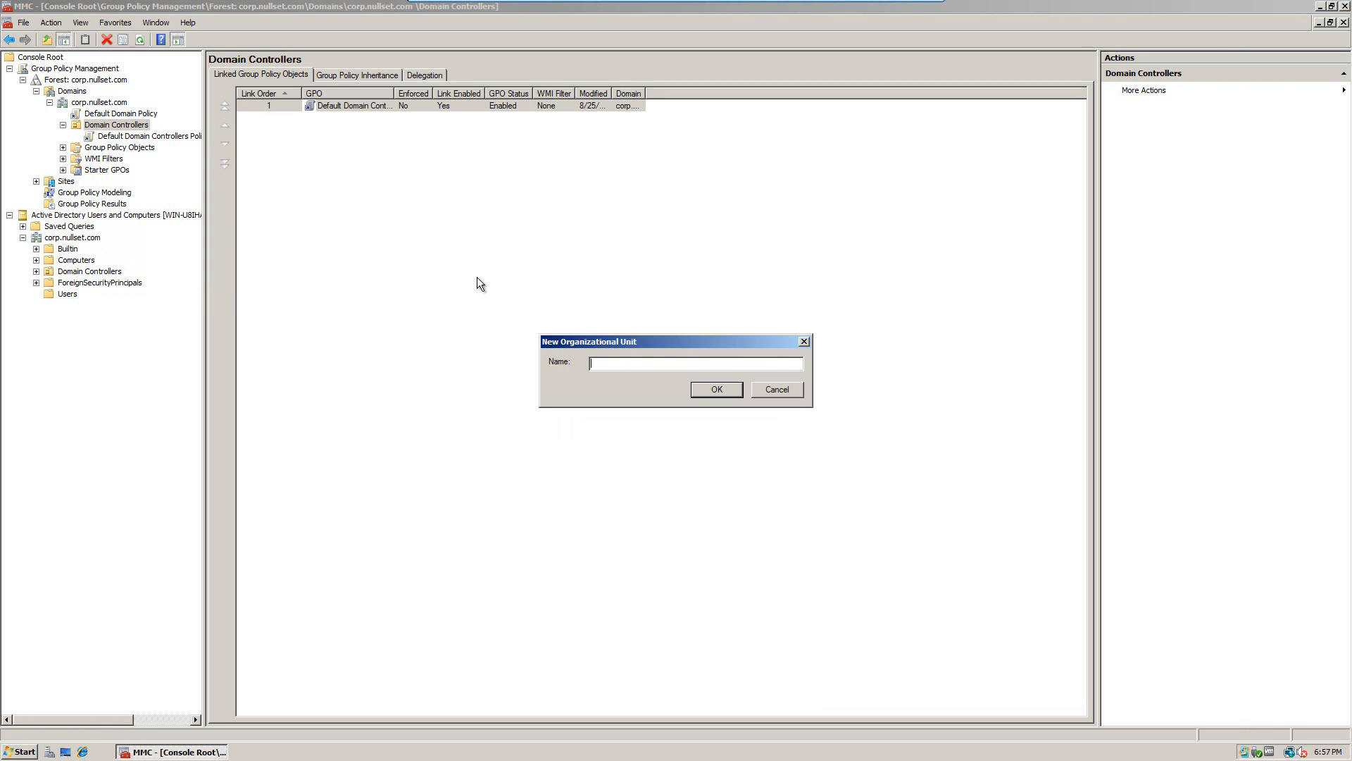
type("Default Desktop Policy")
key("Return")
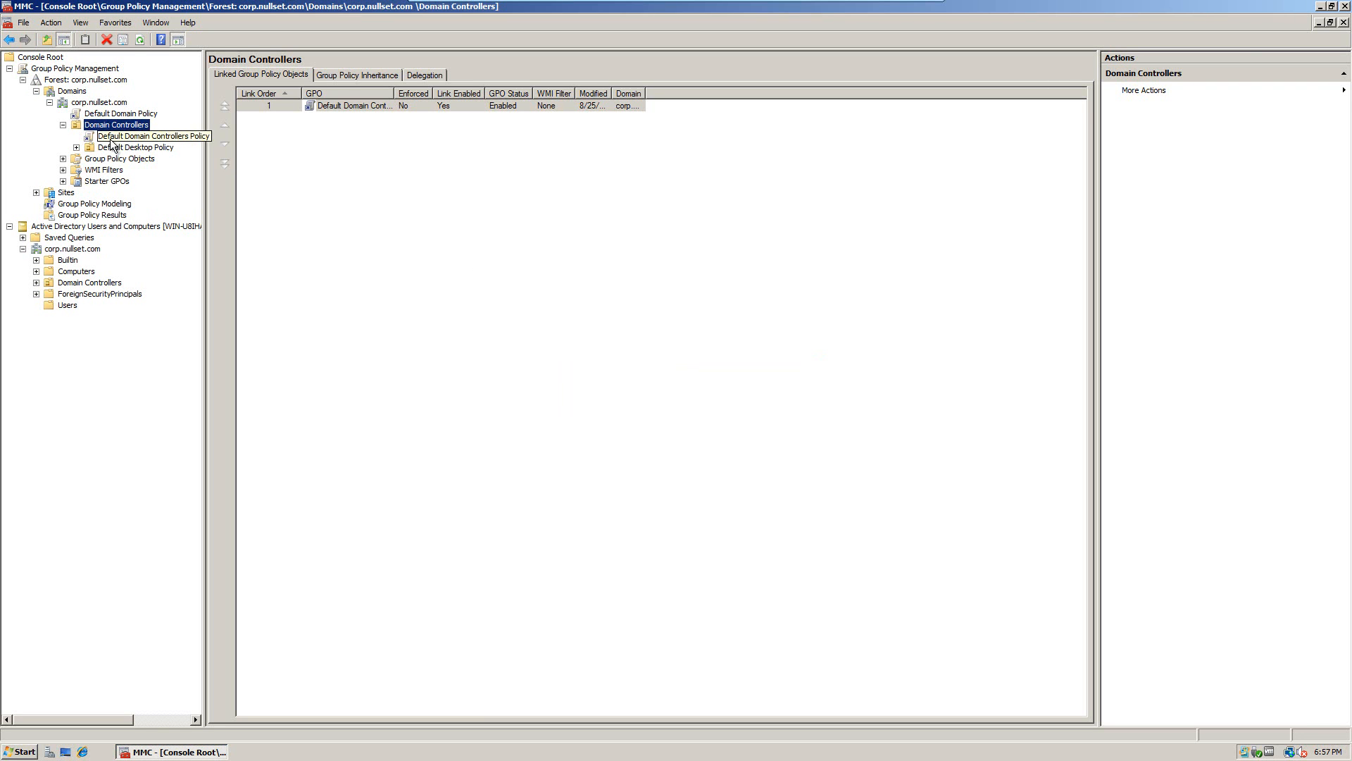
left_click(123, 148)
Step: Create a GPO named Vegas_Desktop_Policy linked to the Default Desktop Policy OU, then select the corp.nullset.com forest
right_click(126, 150)
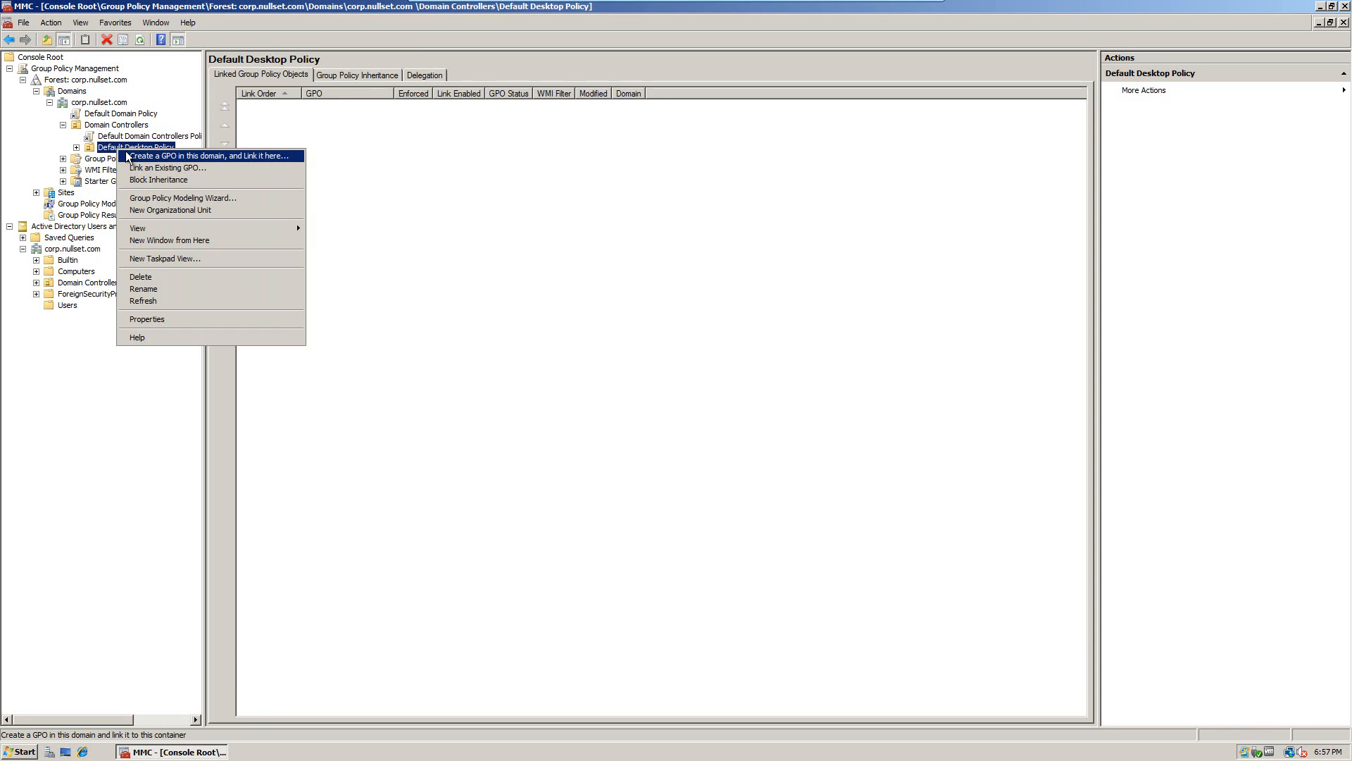
left_click(179, 157)
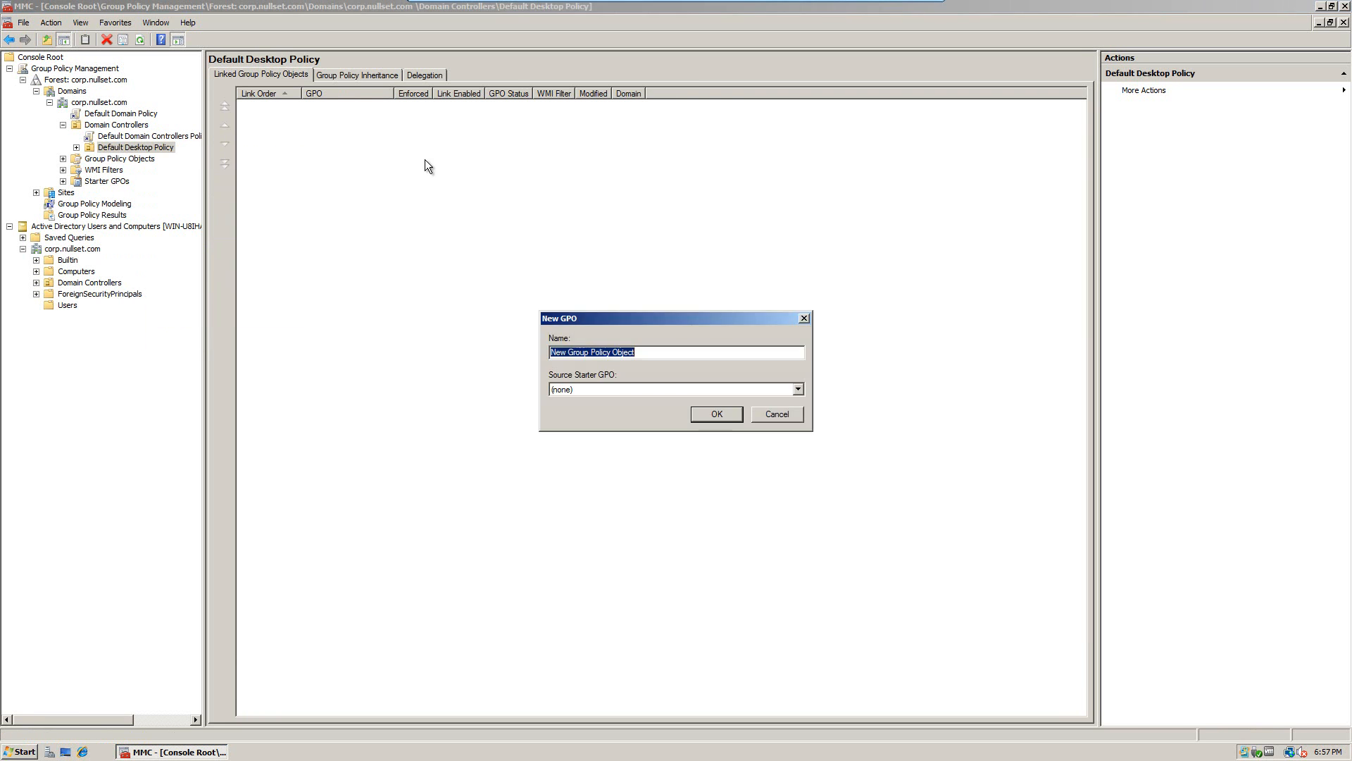
key("BackSpace")
type("Vegas_Desktop_Policy")
key("Return")
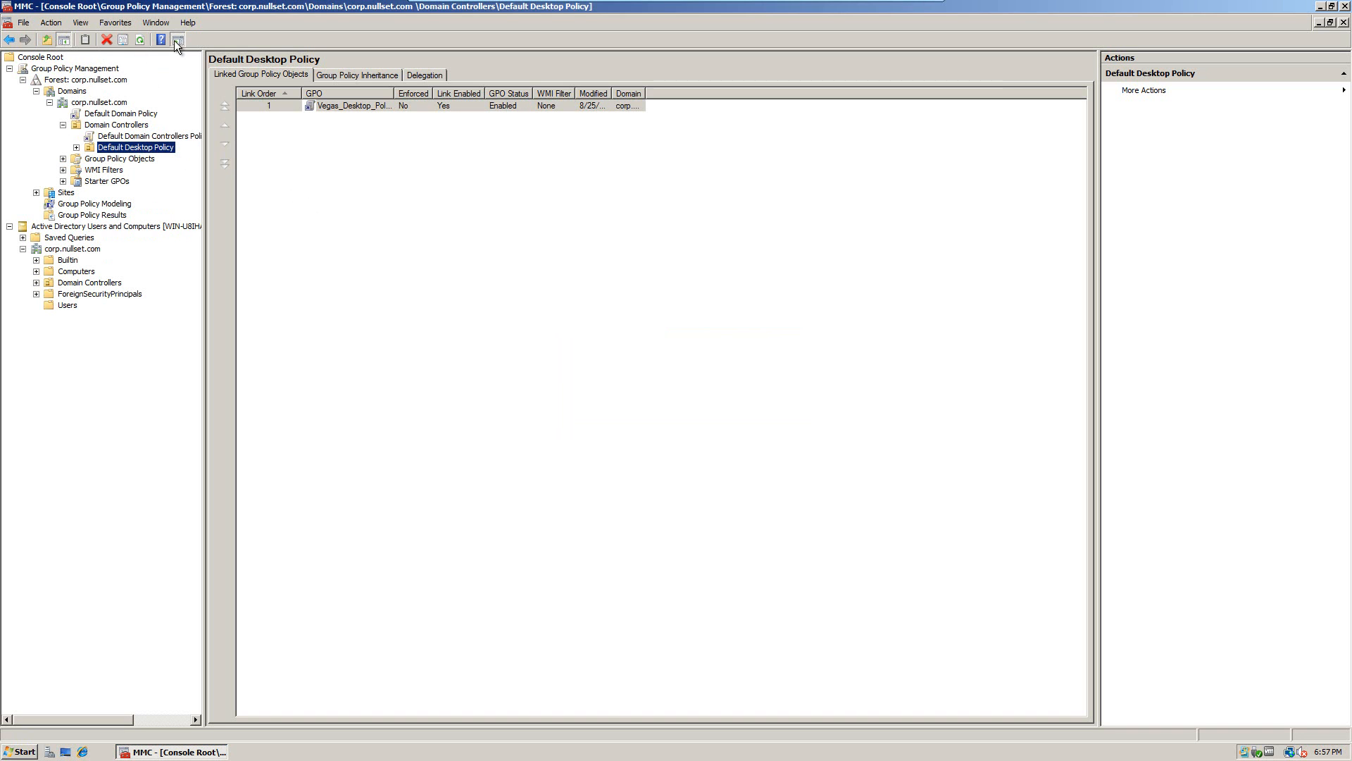
left_click(87, 82)
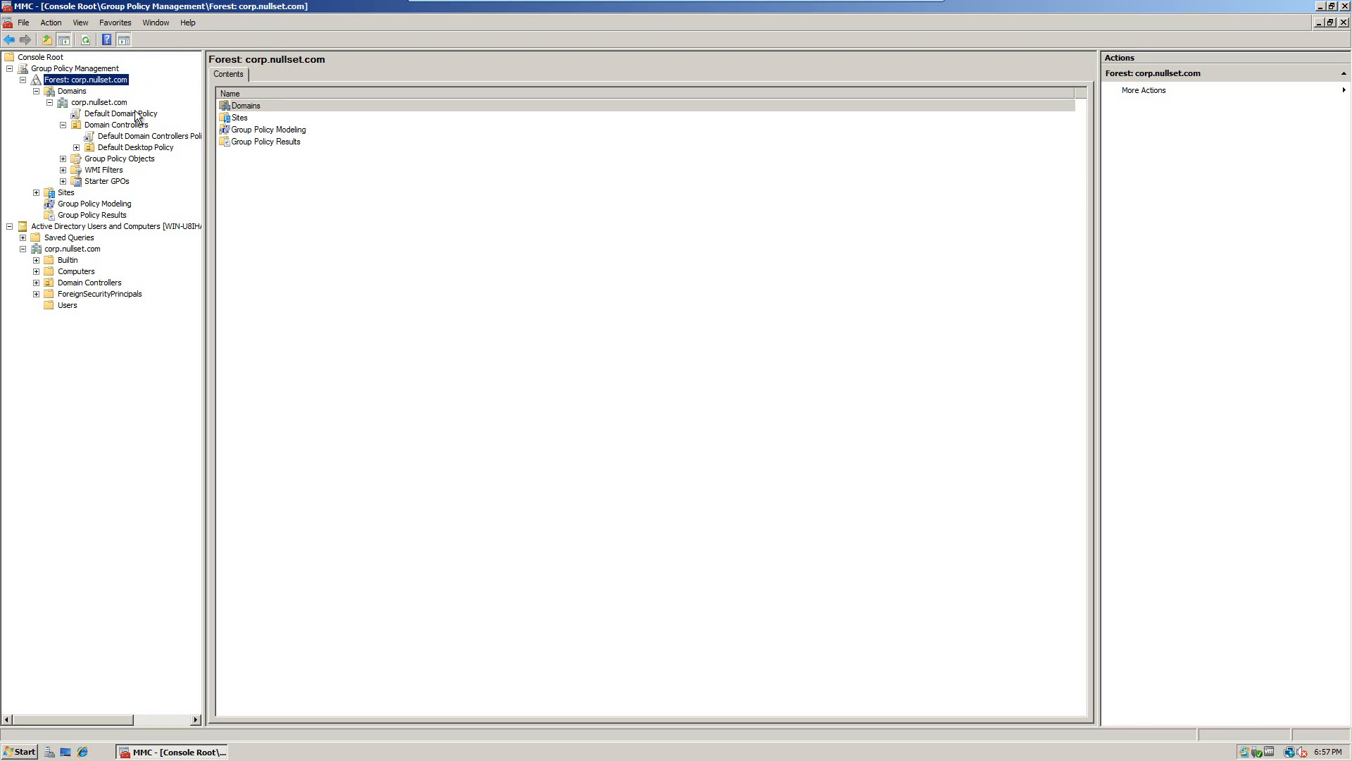
Step: Review the scope and link details of Default Domain Policy and Vegas_Desktop_Policy
left_click(134, 115)
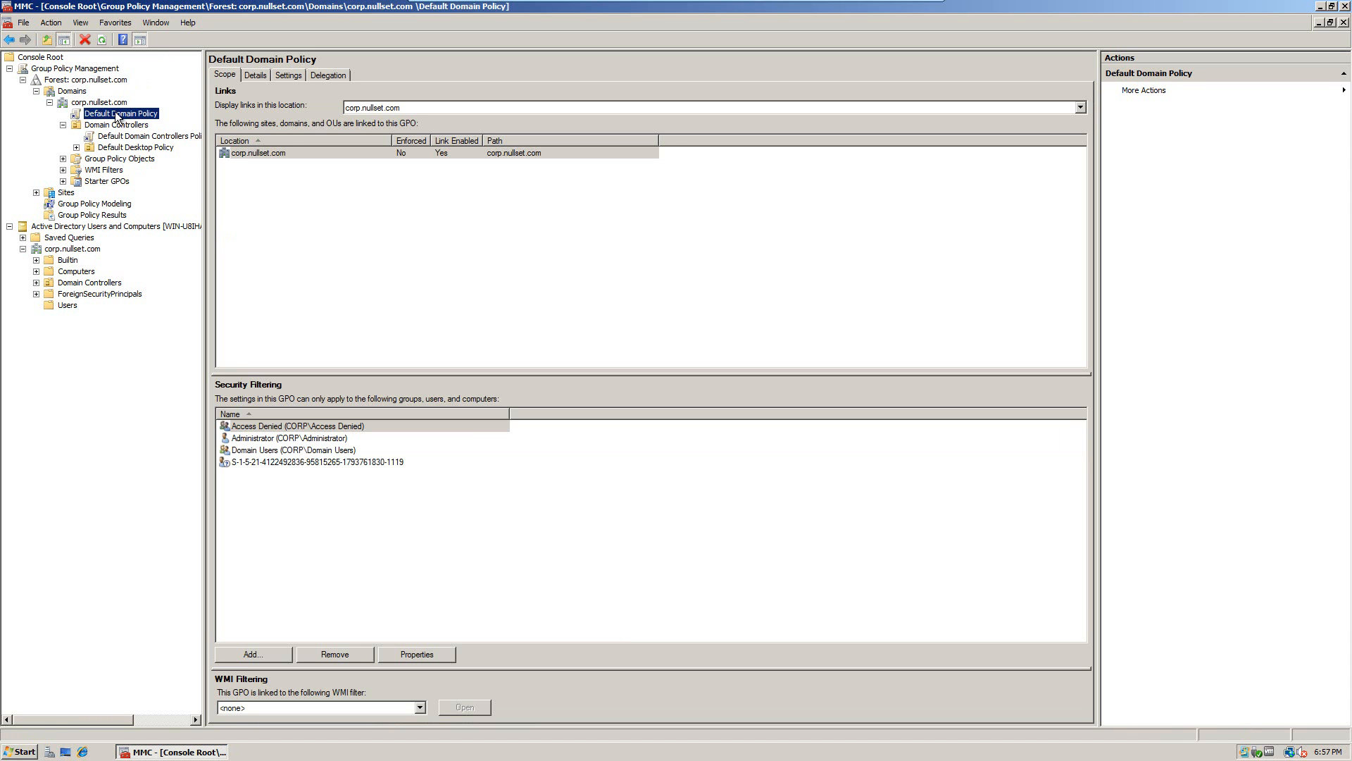
left_click(77, 147)
left_click(128, 158)
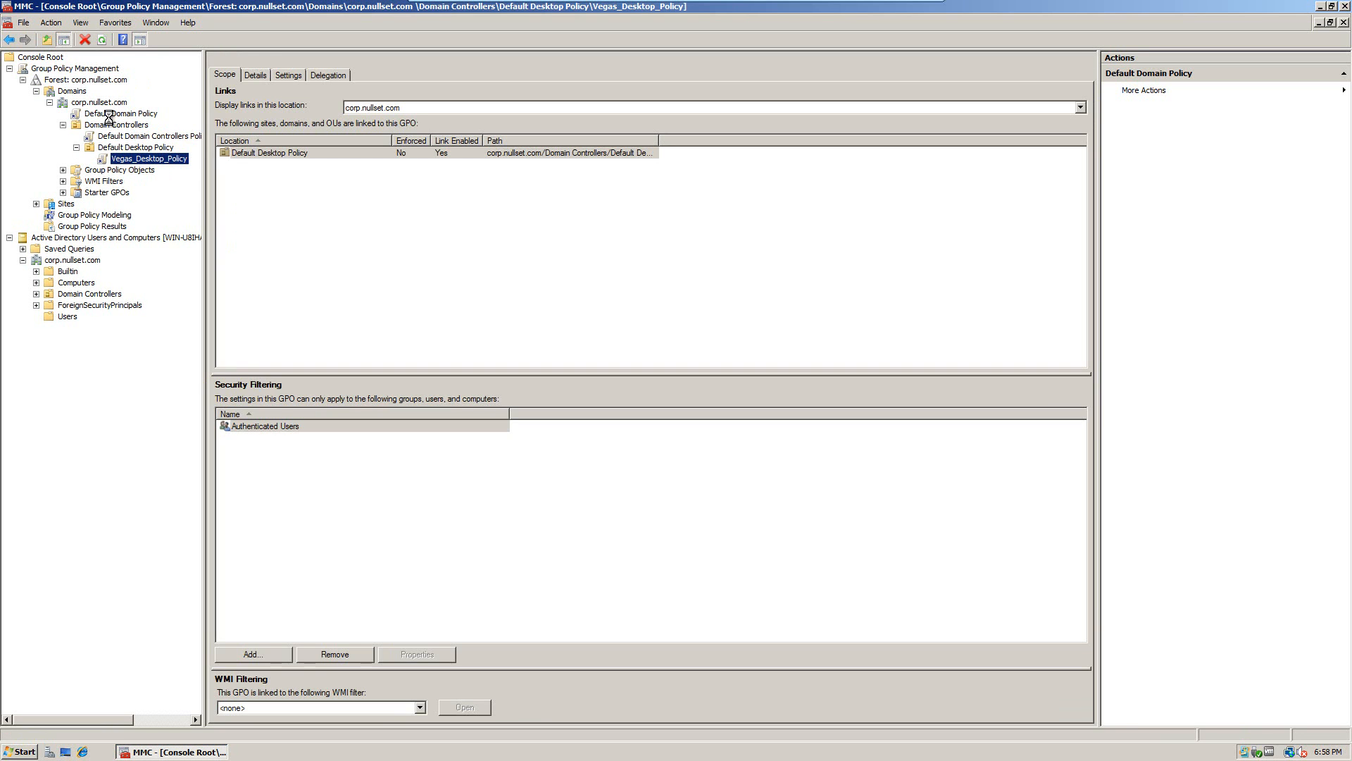
left_click(111, 115)
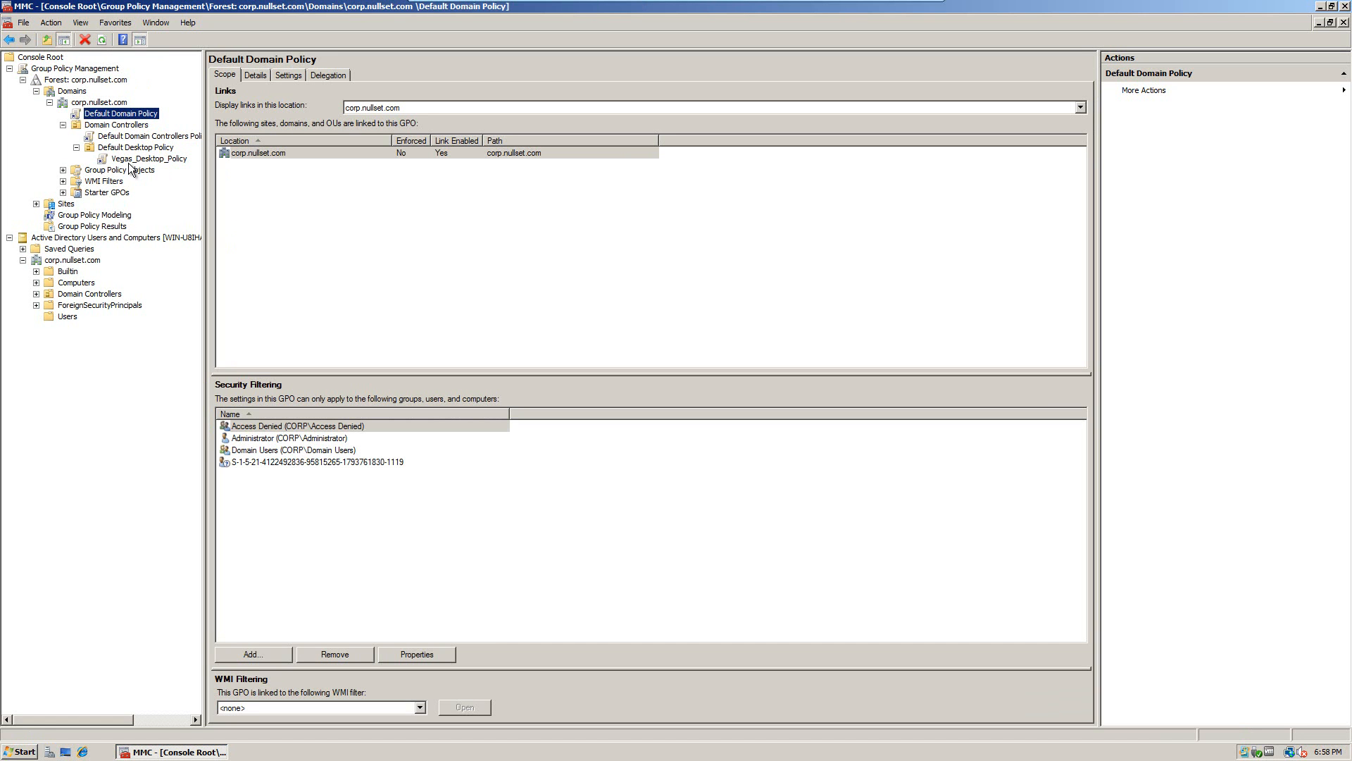
left_click(125, 158)
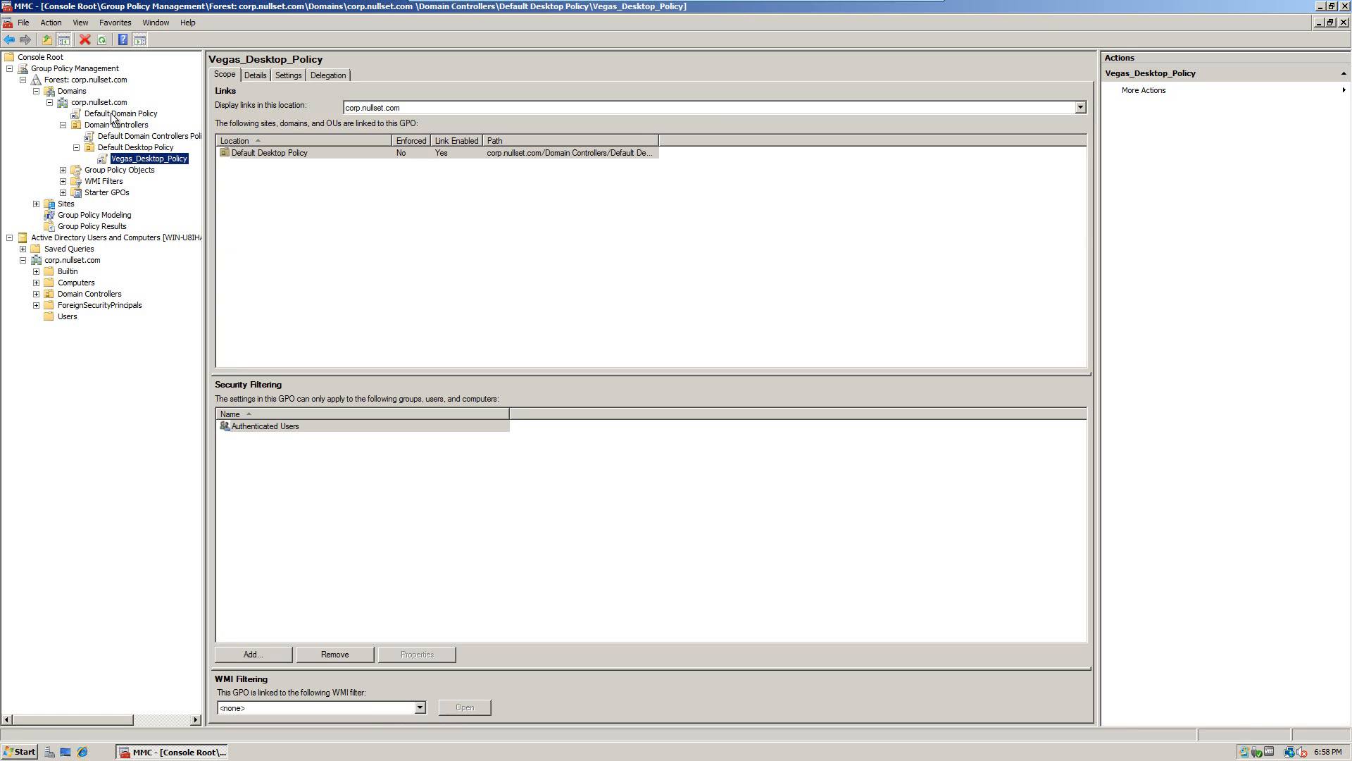
Step: Enforce the Default Domain Policy link, then select the Default Desktop Policy OU
right_click(113, 118)
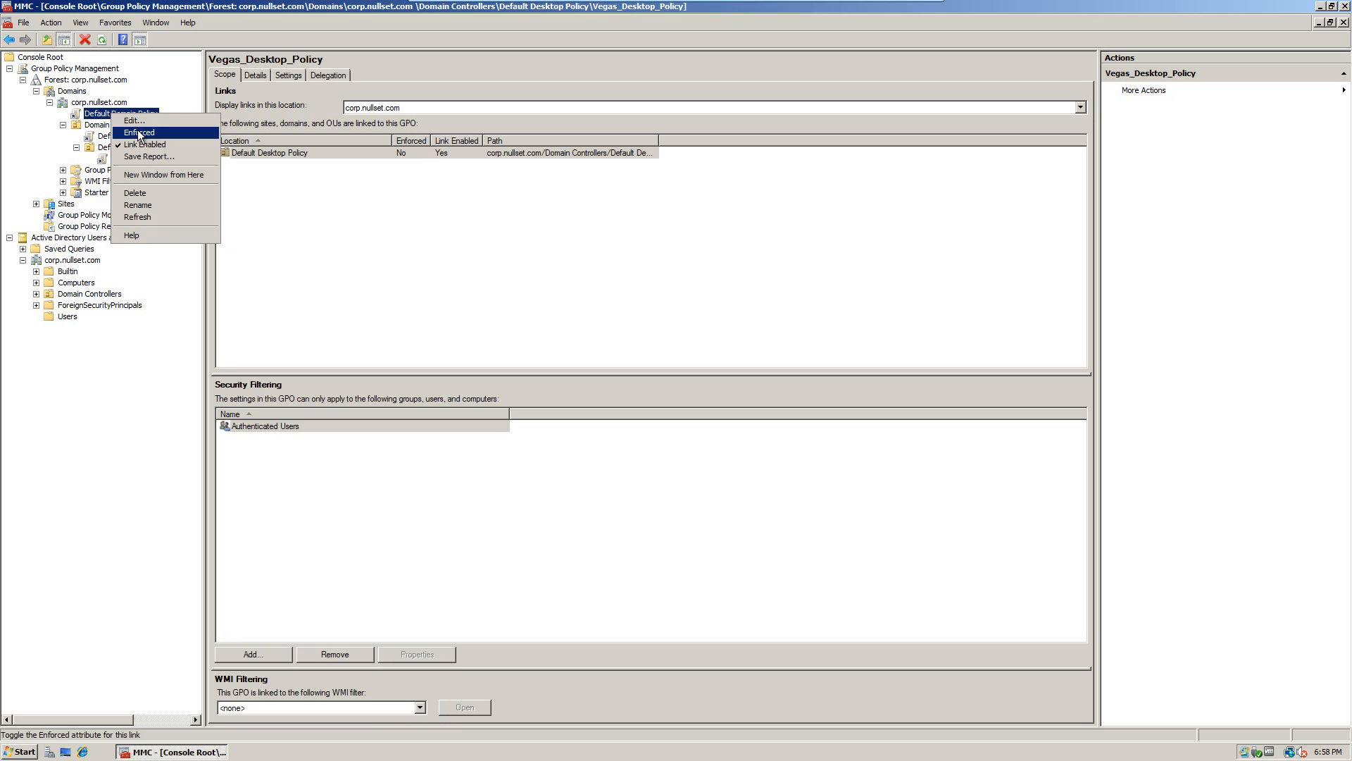
left_click(144, 134)
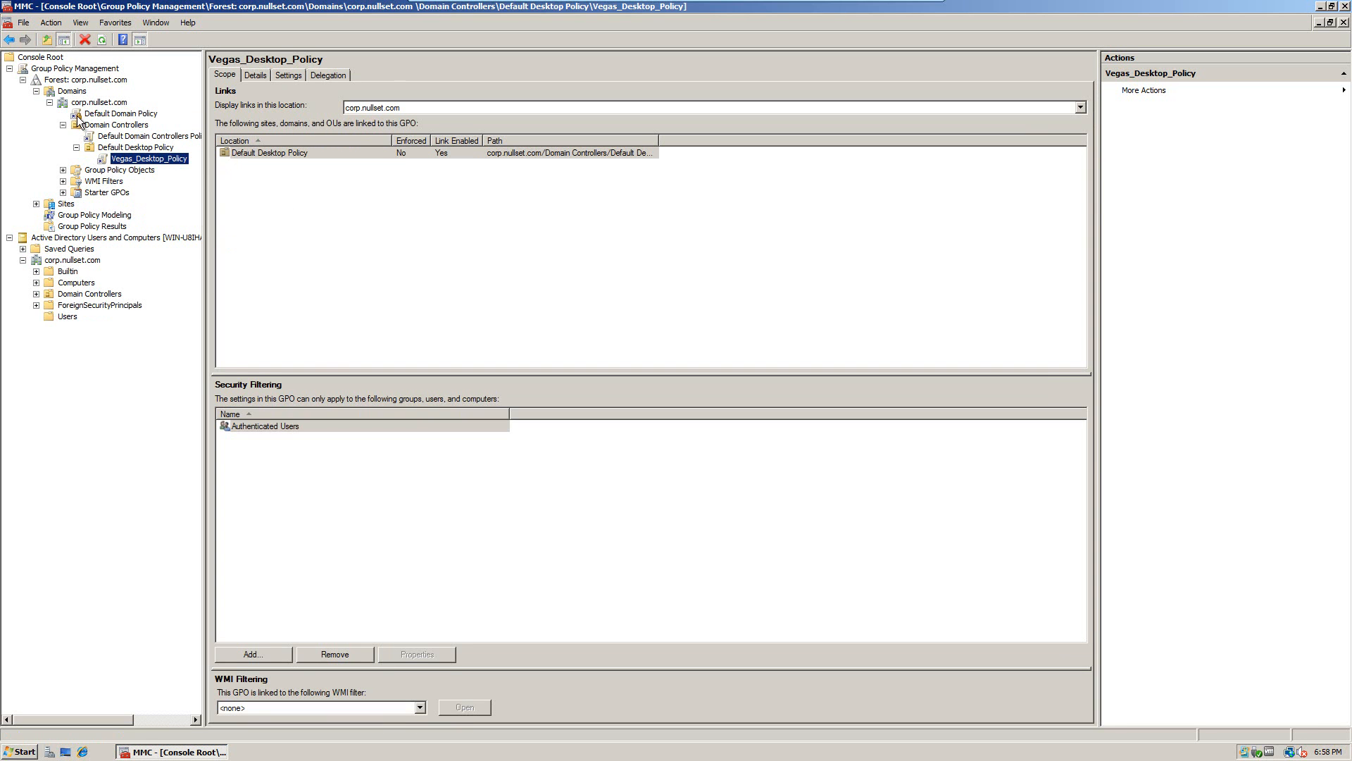
left_click(122, 148)
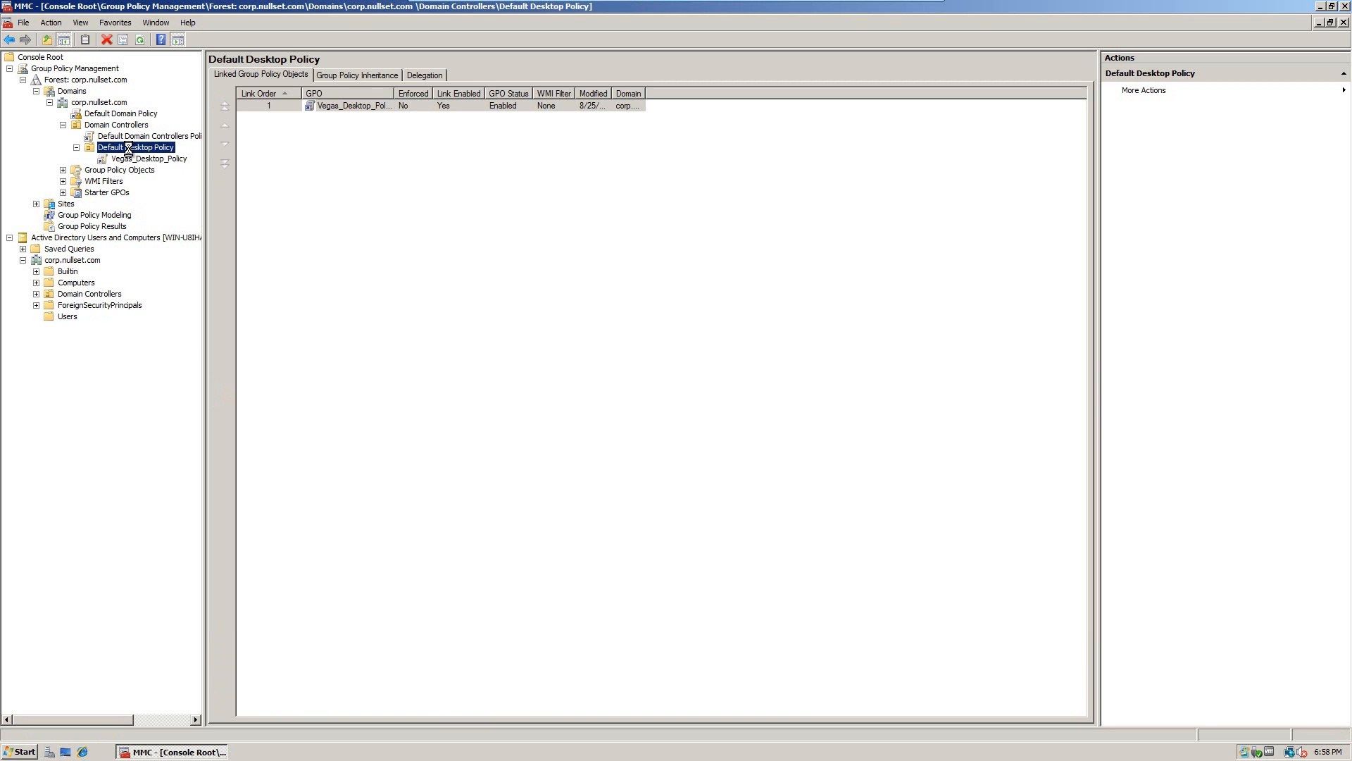
Step: Enable Block Inheritance on the Default Desktop Policy OU and recheck the Default Domain Policy link
right_click(130, 152)
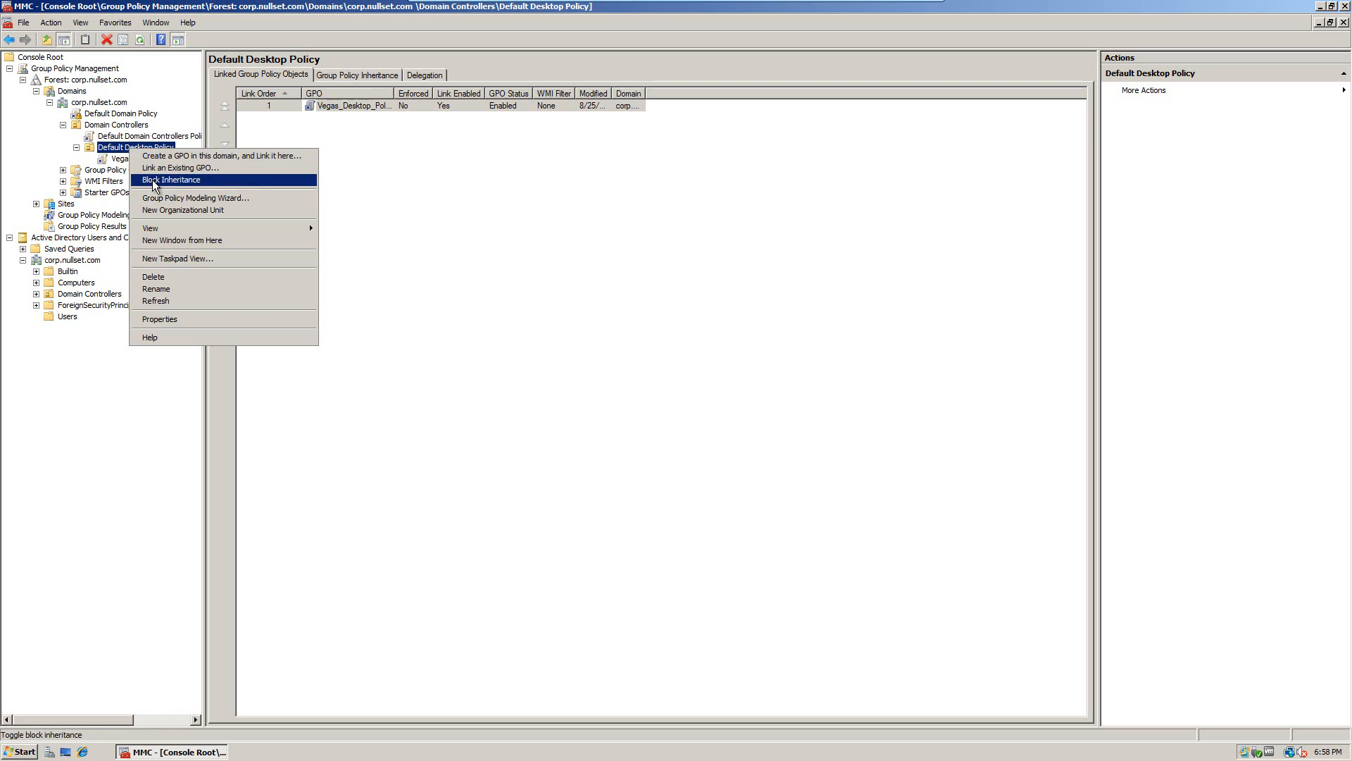
left_click(152, 180)
right_click(117, 147)
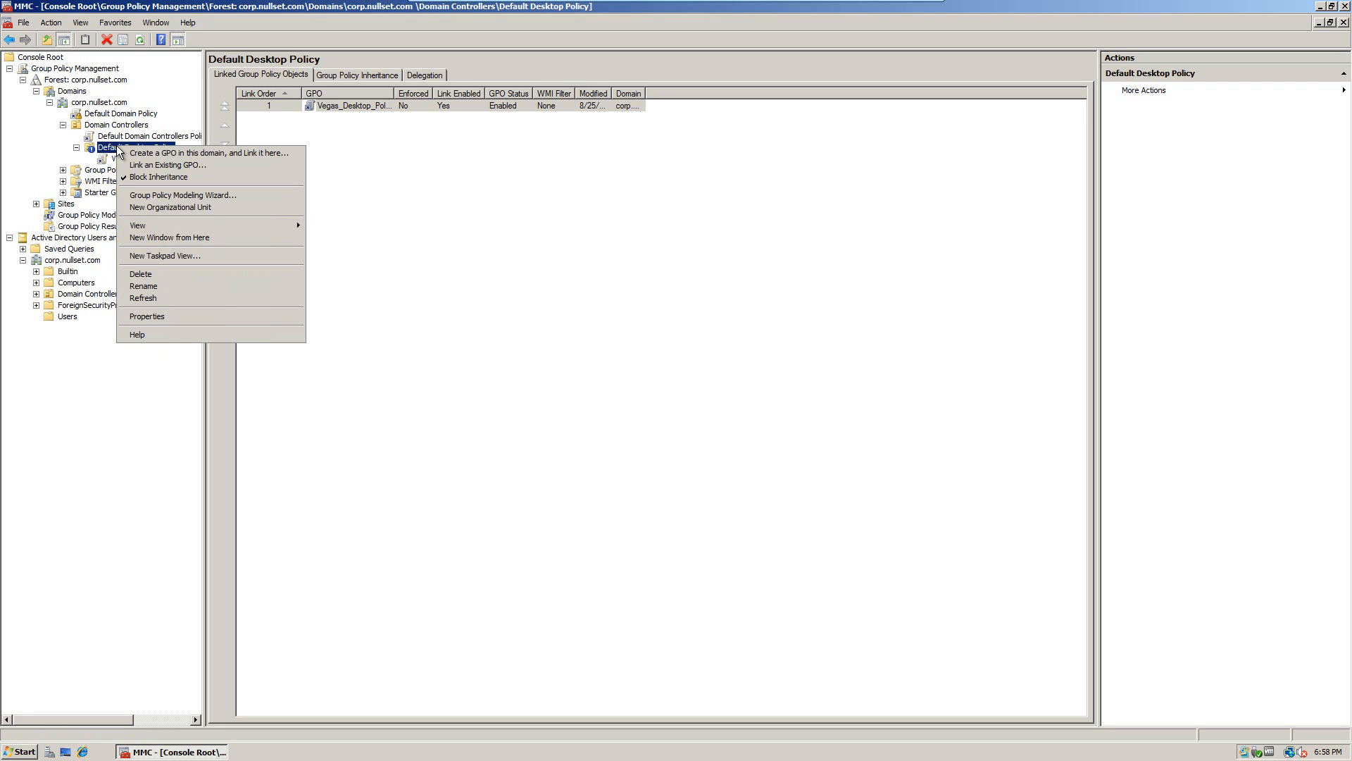
left_click(93, 112)
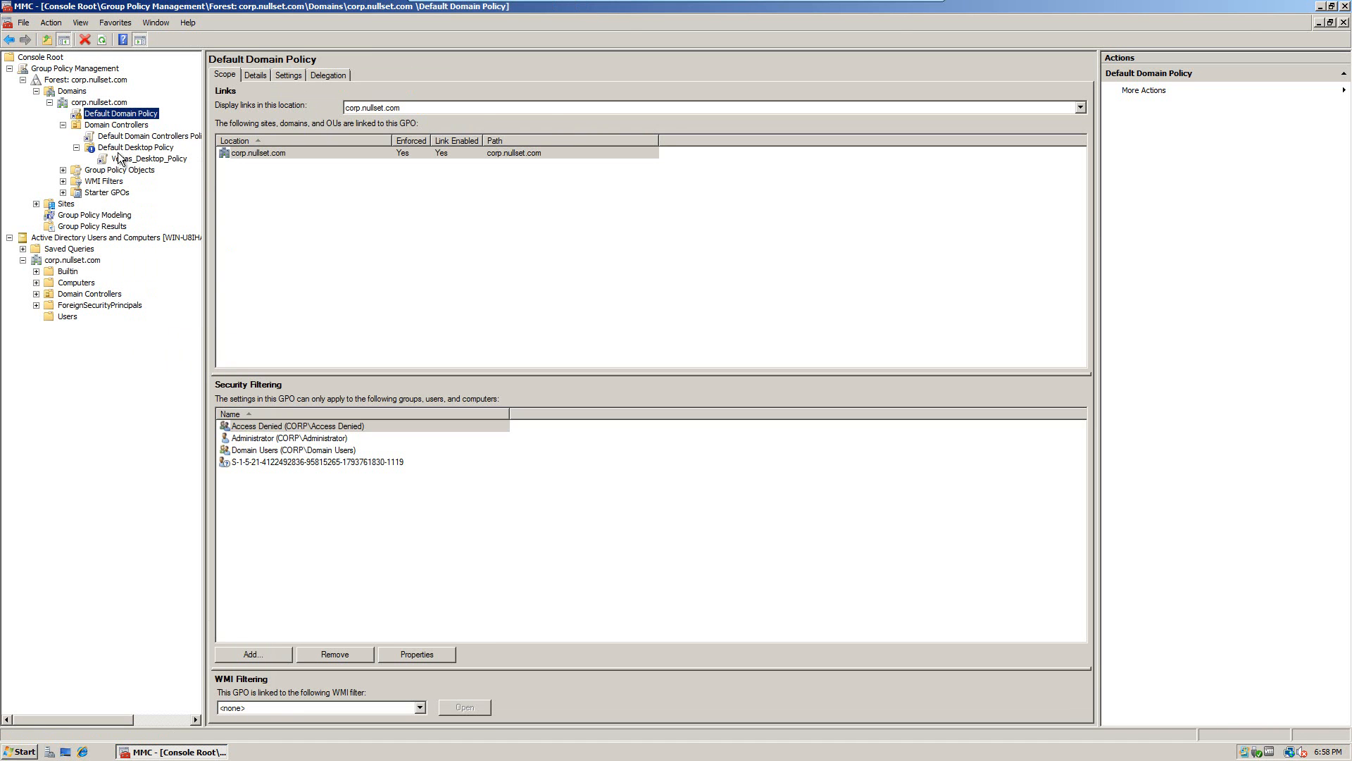
left_click(120, 148)
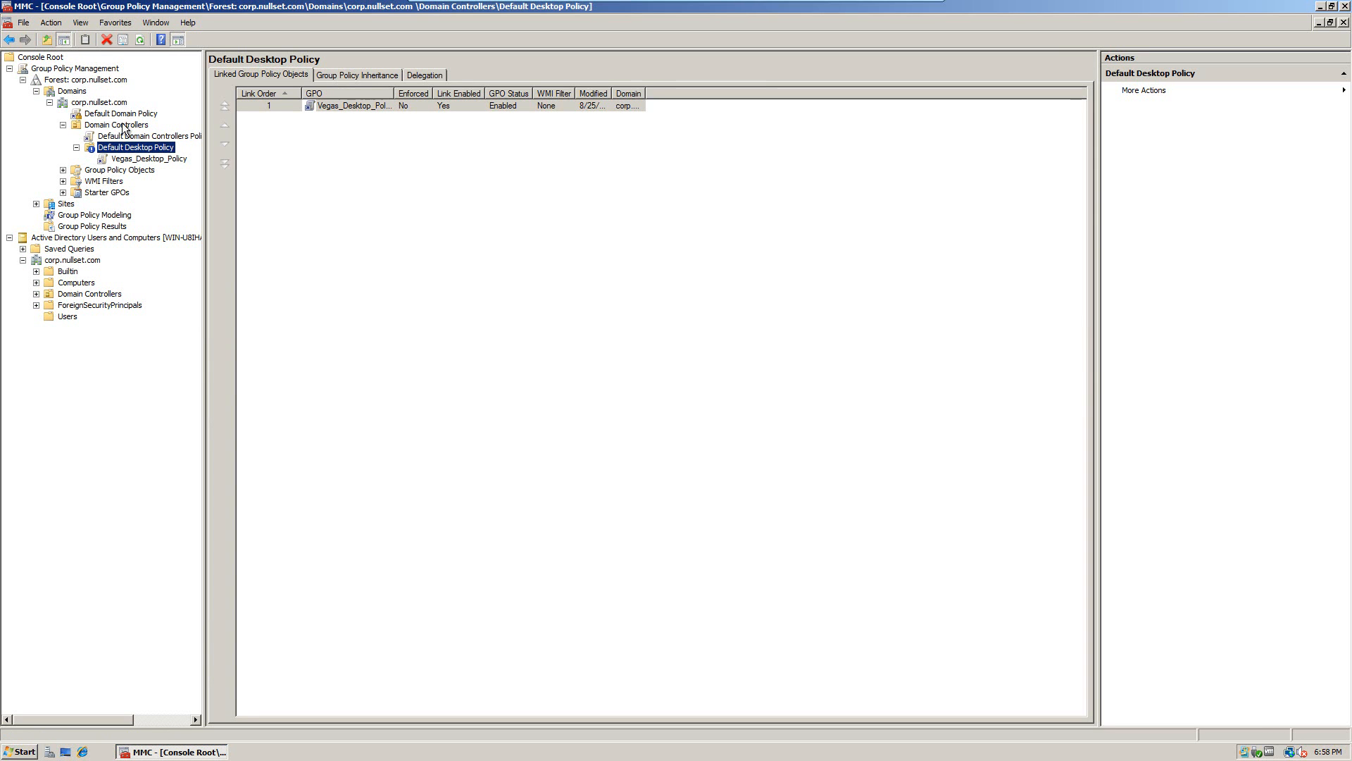
left_click_drag(118, 116, 136, 155)
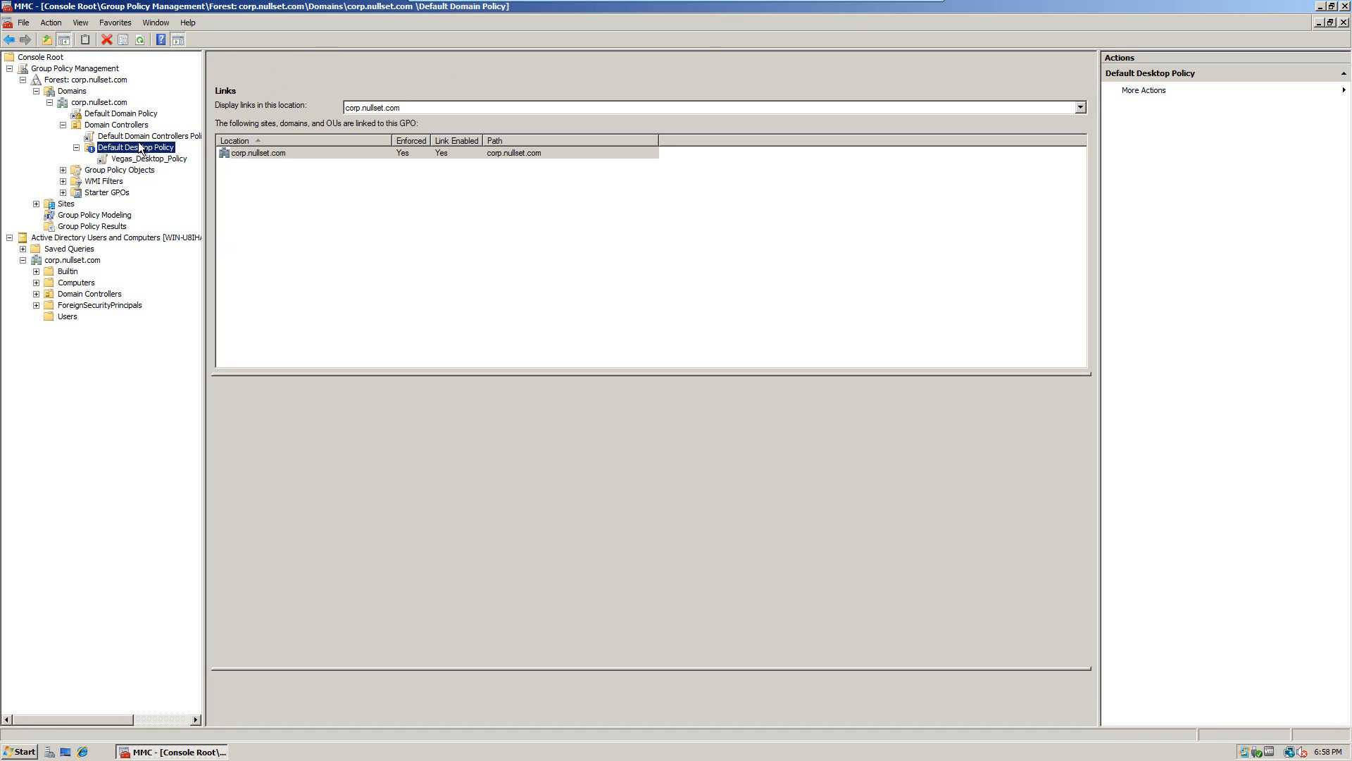
left_click(104, 115)
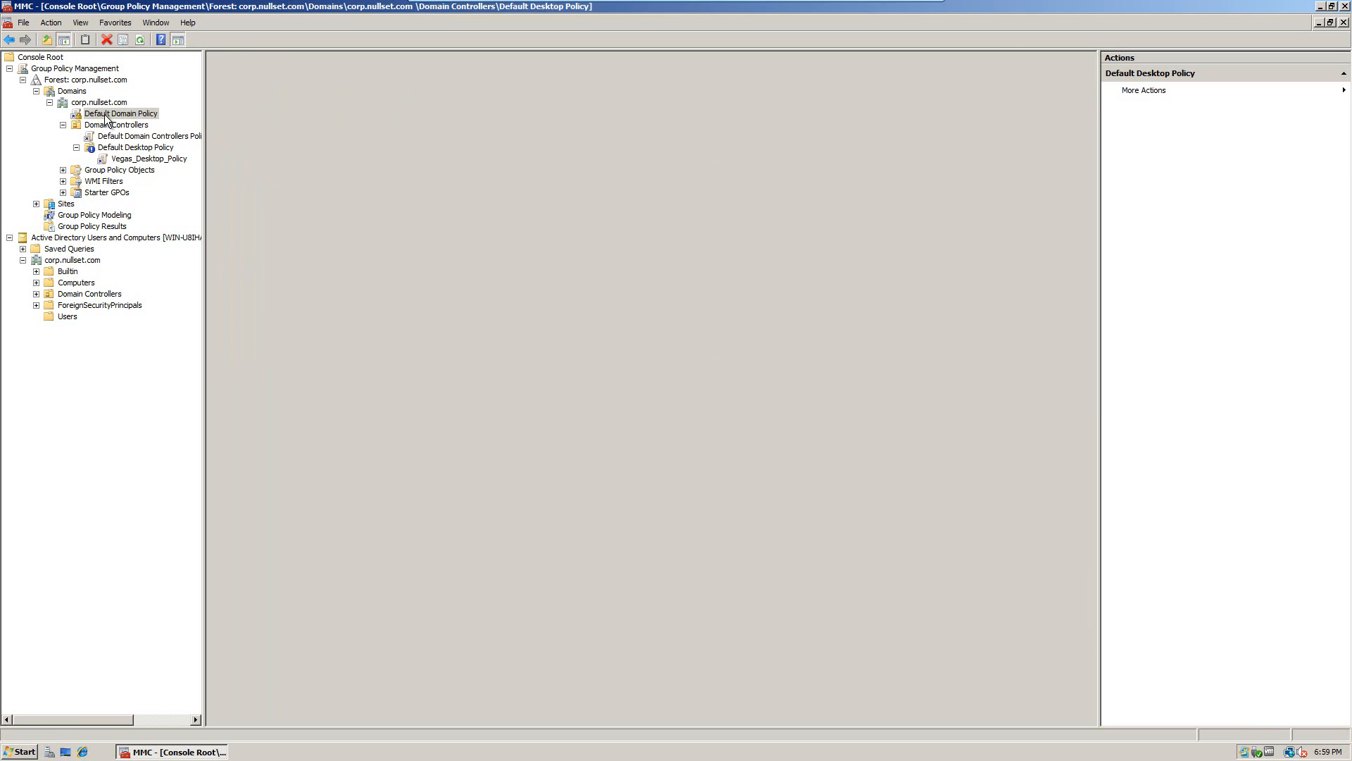
right_click(104, 116)
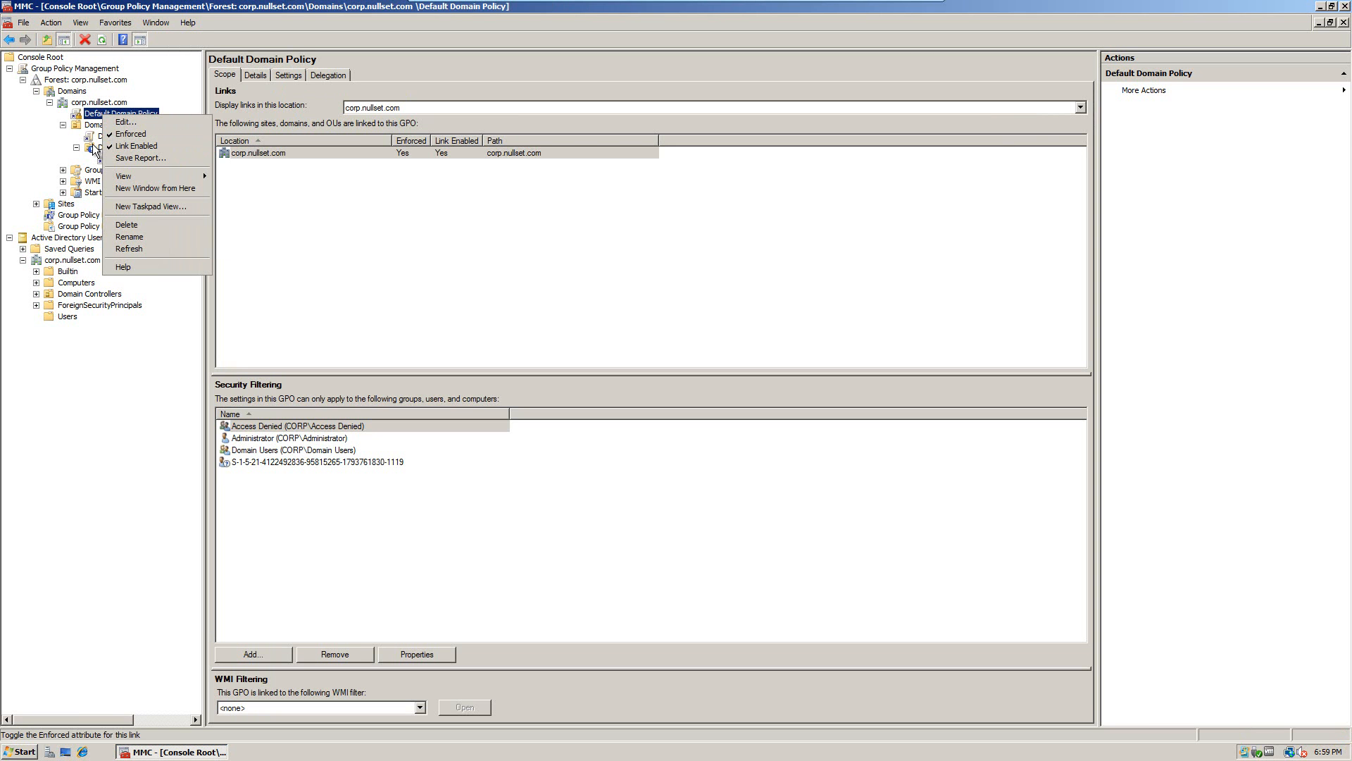
left_click(100, 146)
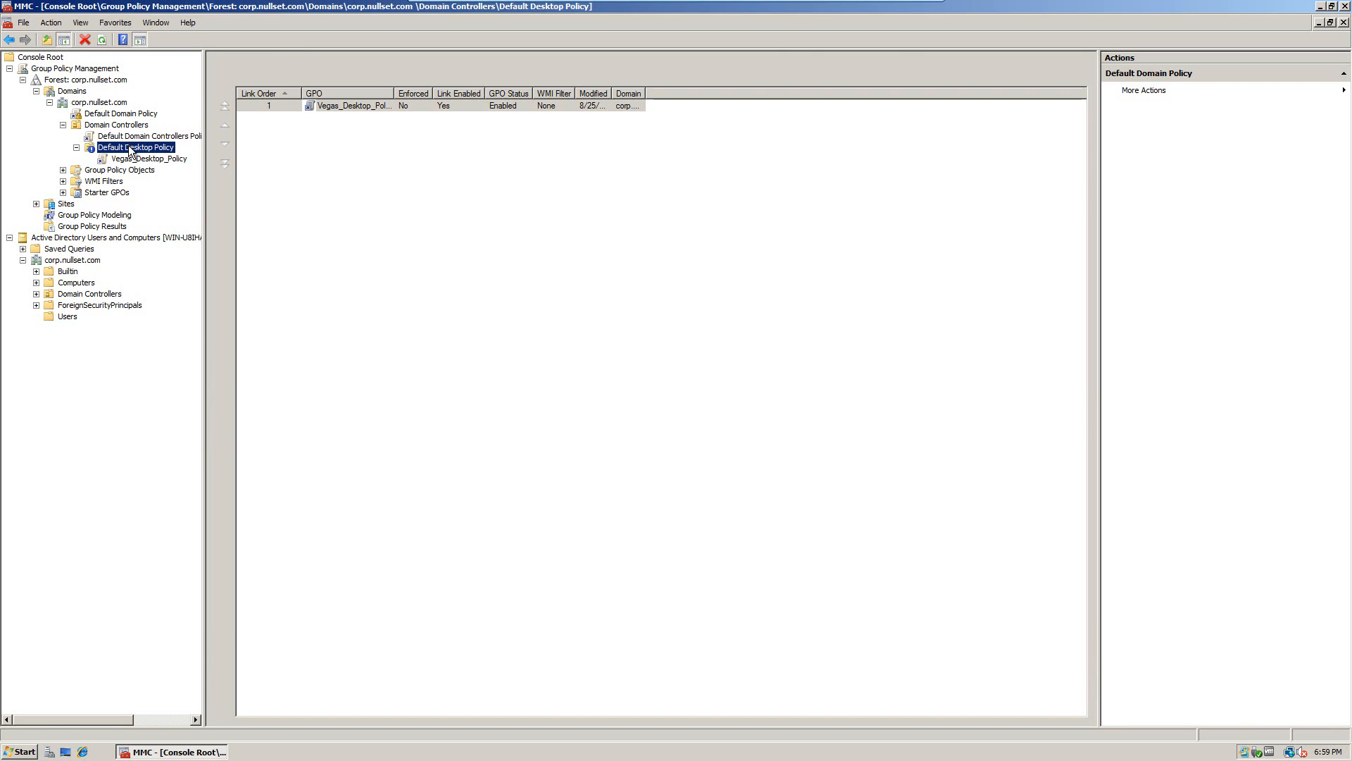
right_click(132, 150)
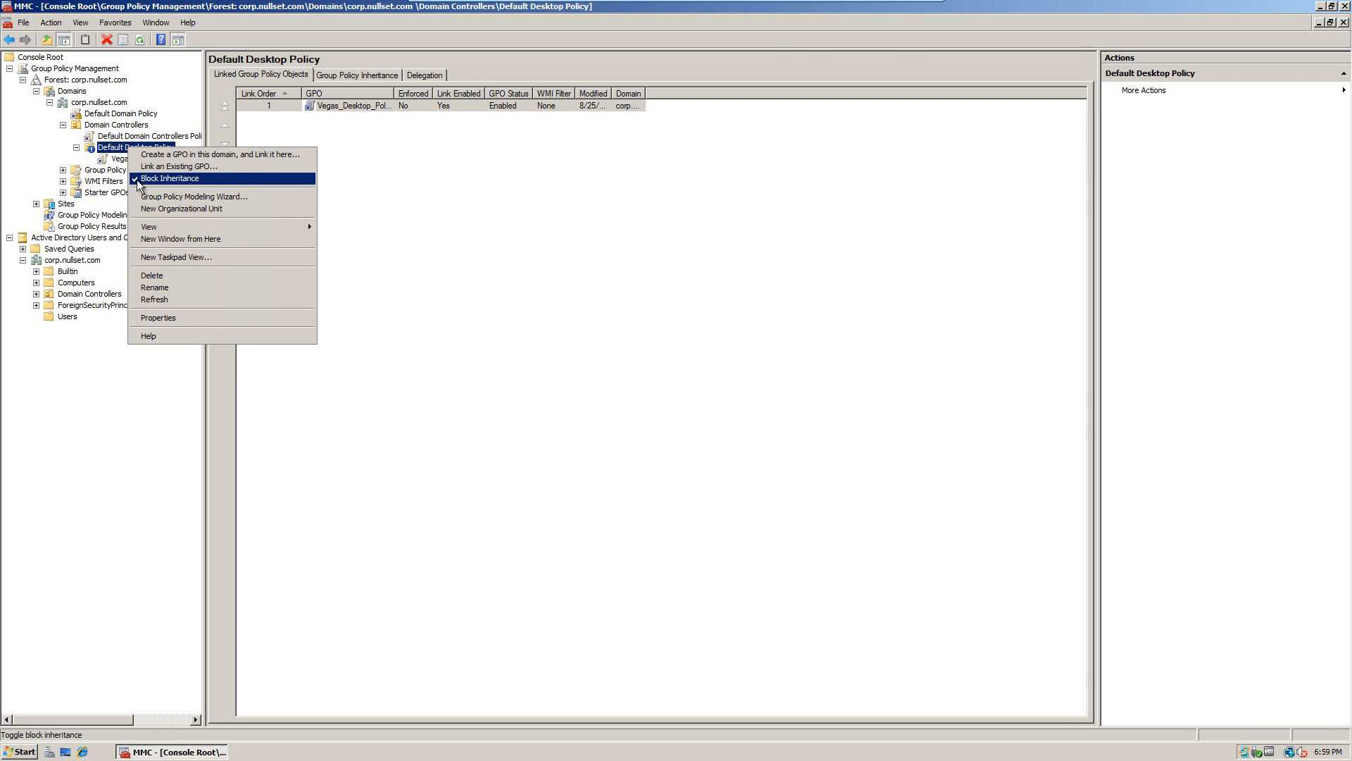
left_click(114, 114)
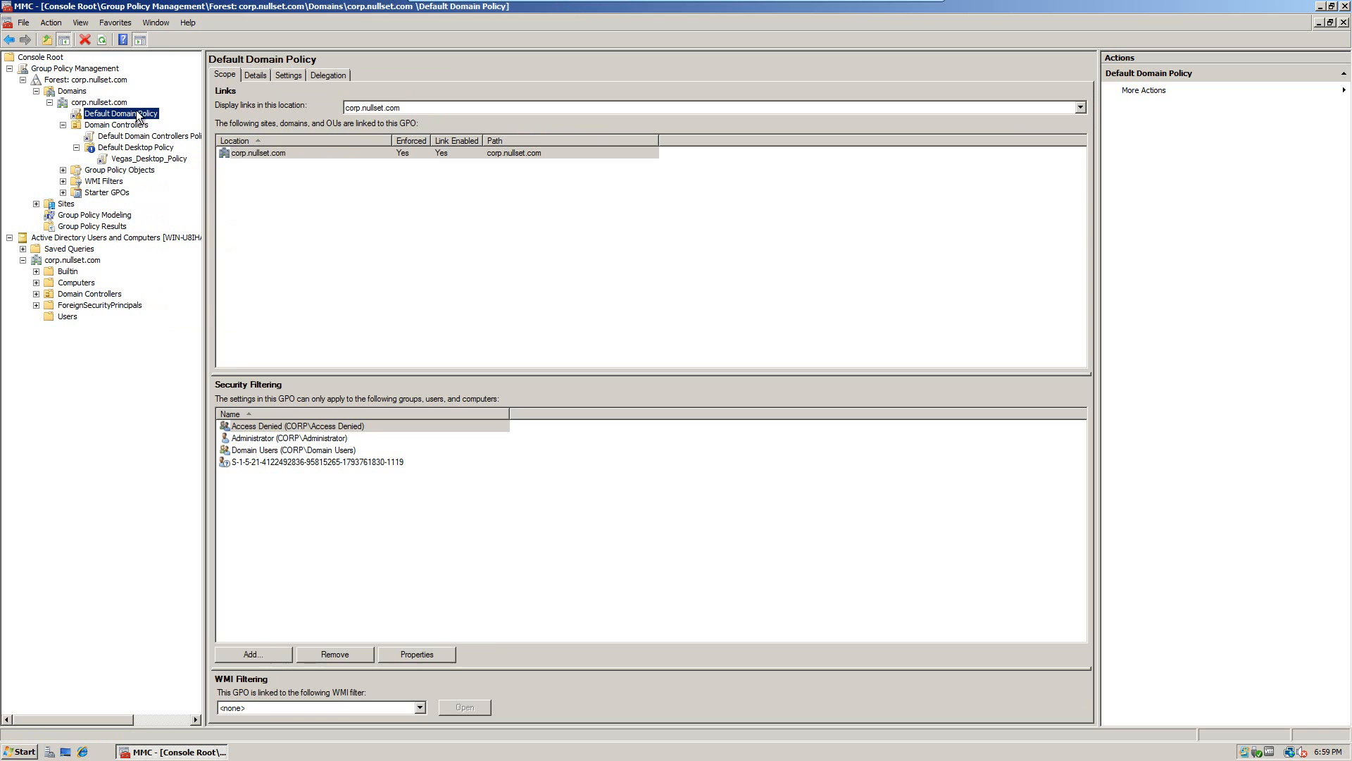
left_click(125, 147)
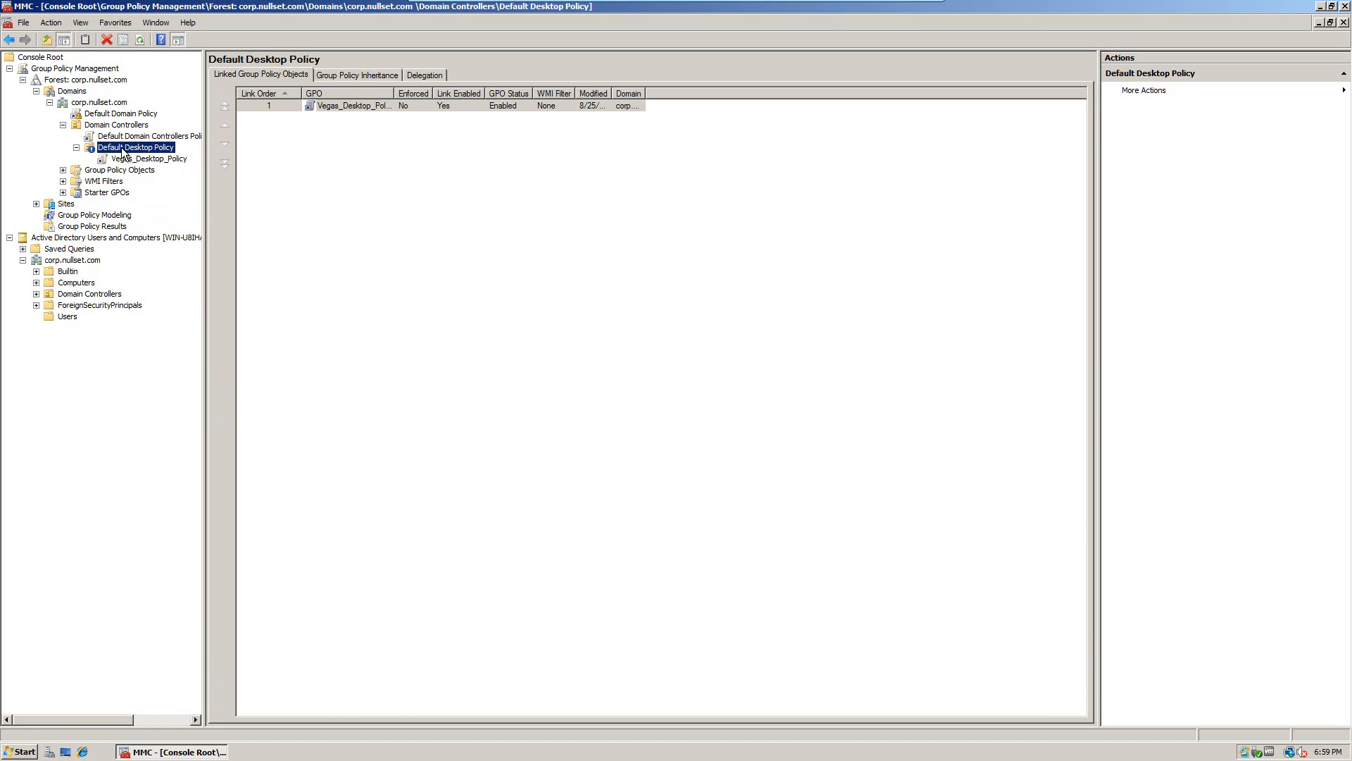
left_click(112, 114)
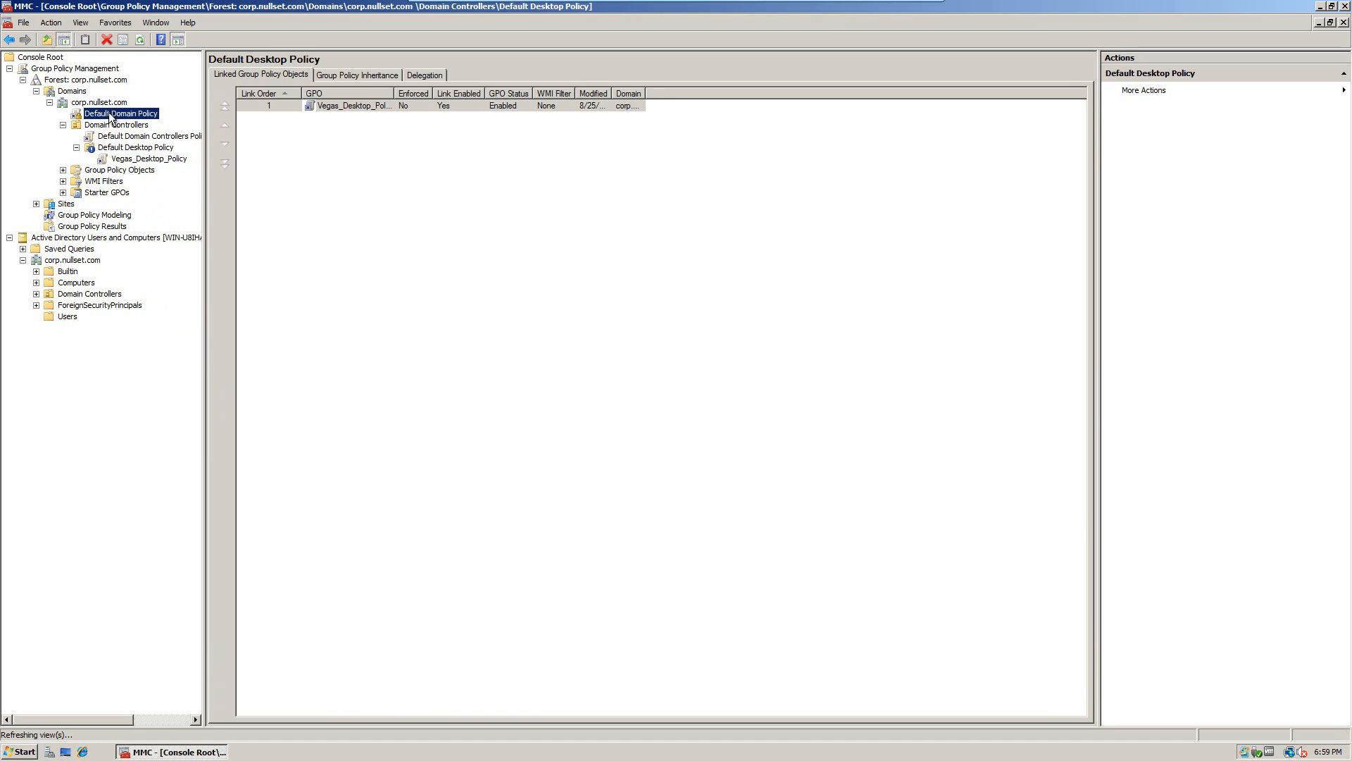
Step: Unenforce Default Domain Policy, remove Block Inheritance from Default Desktop Policy, and open Vegas_Desktop_Policy's Delegation tab
right_click(110, 114)
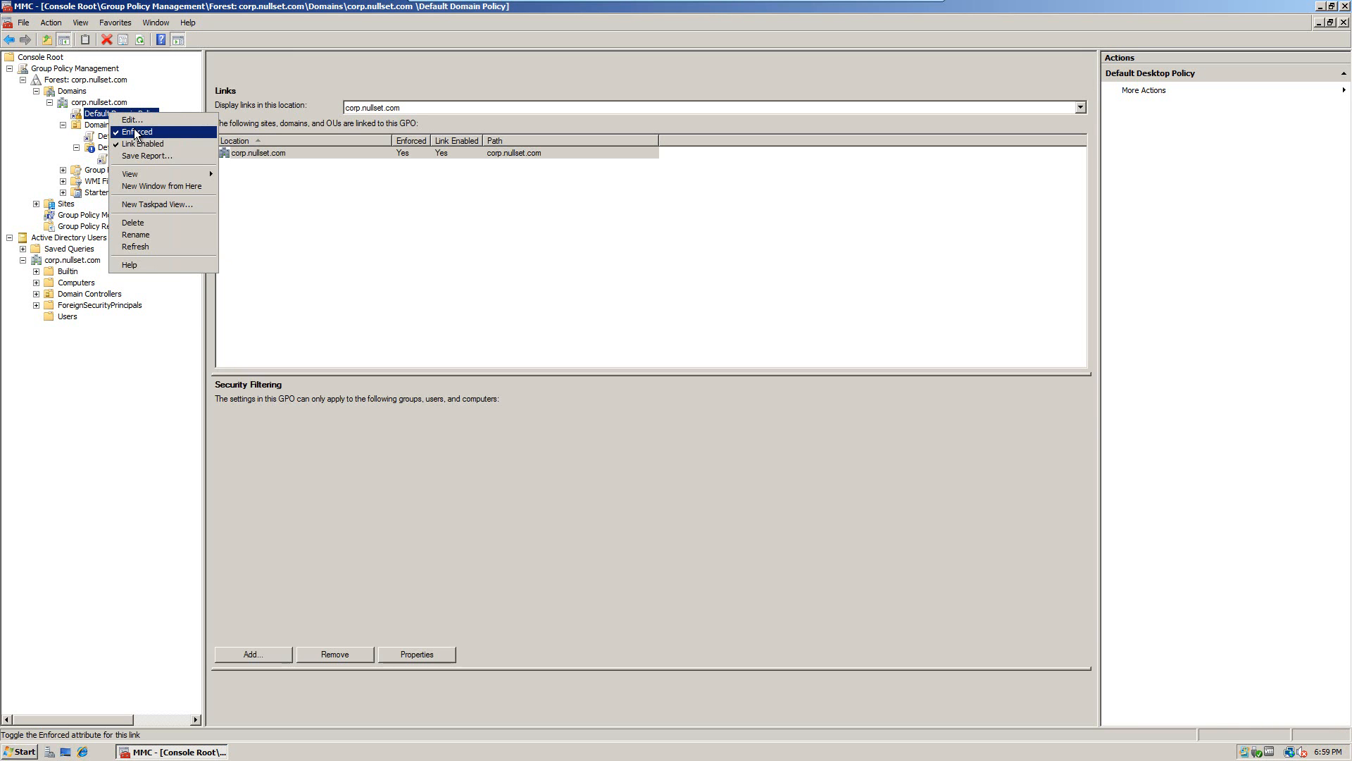
left_click(136, 132)
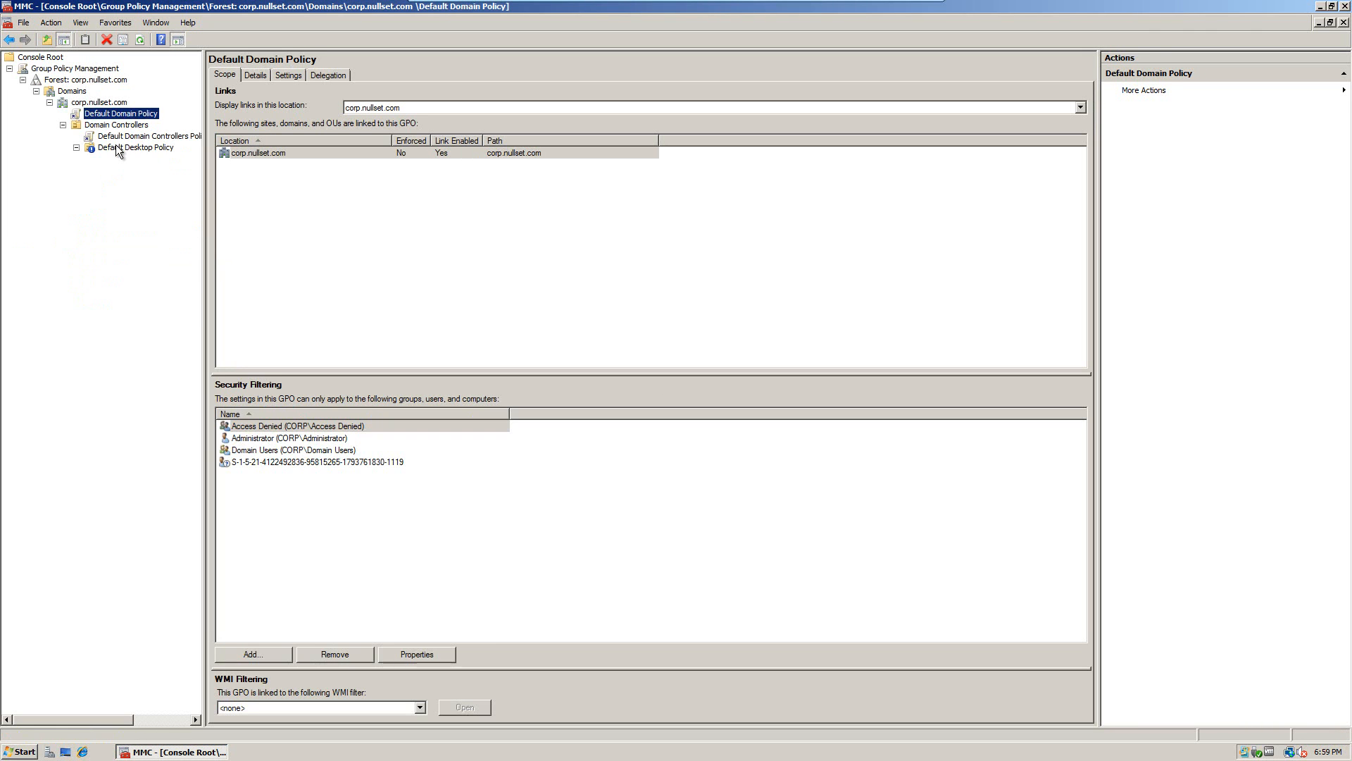
left_click(116, 148)
right_click(118, 147)
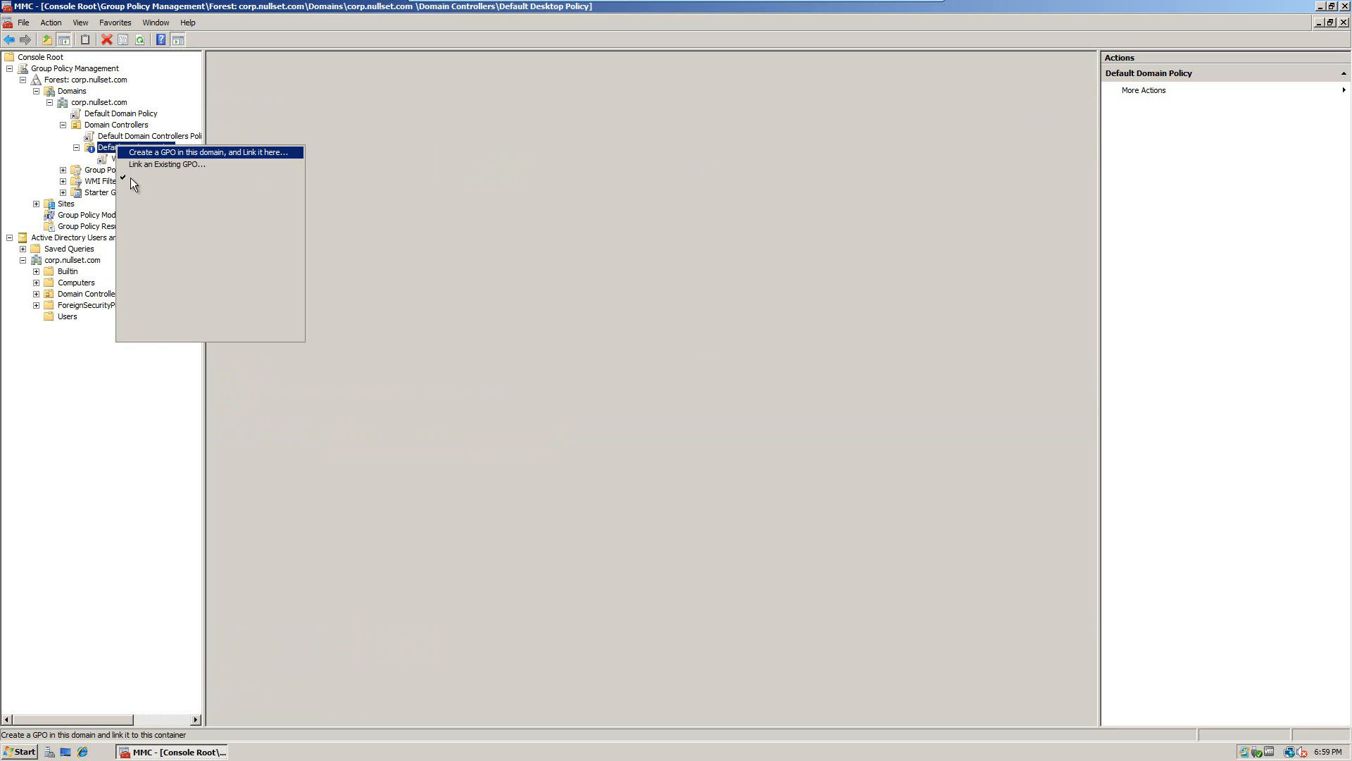
left_click(133, 178)
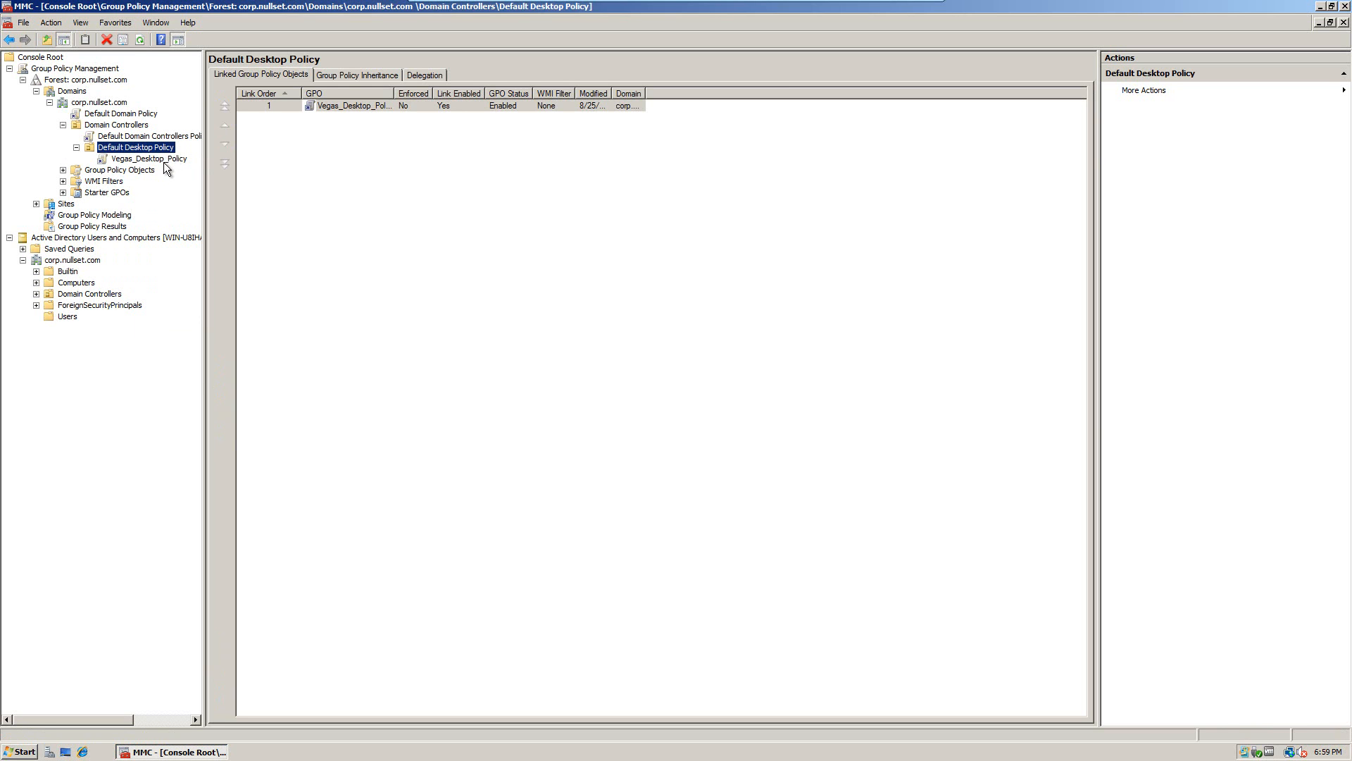
left_click(162, 159)
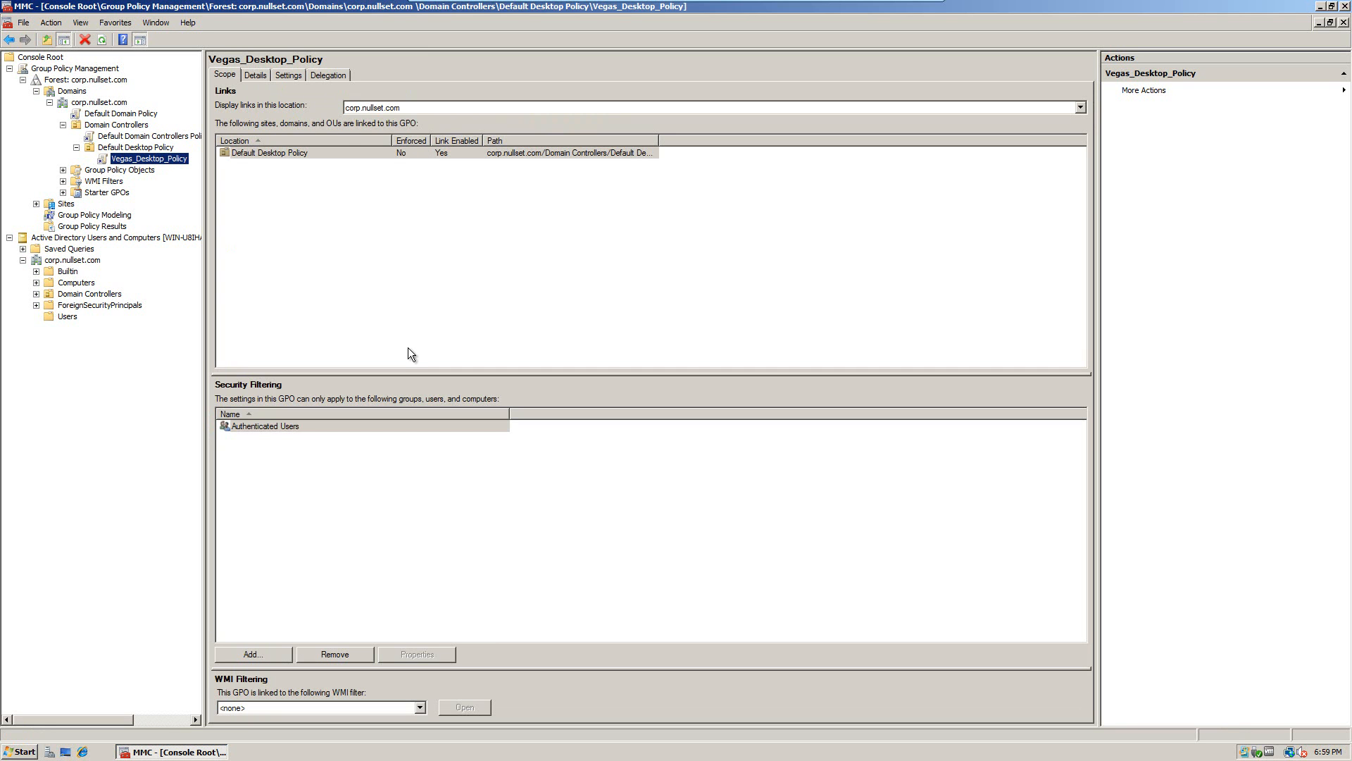
left_click(323, 76)
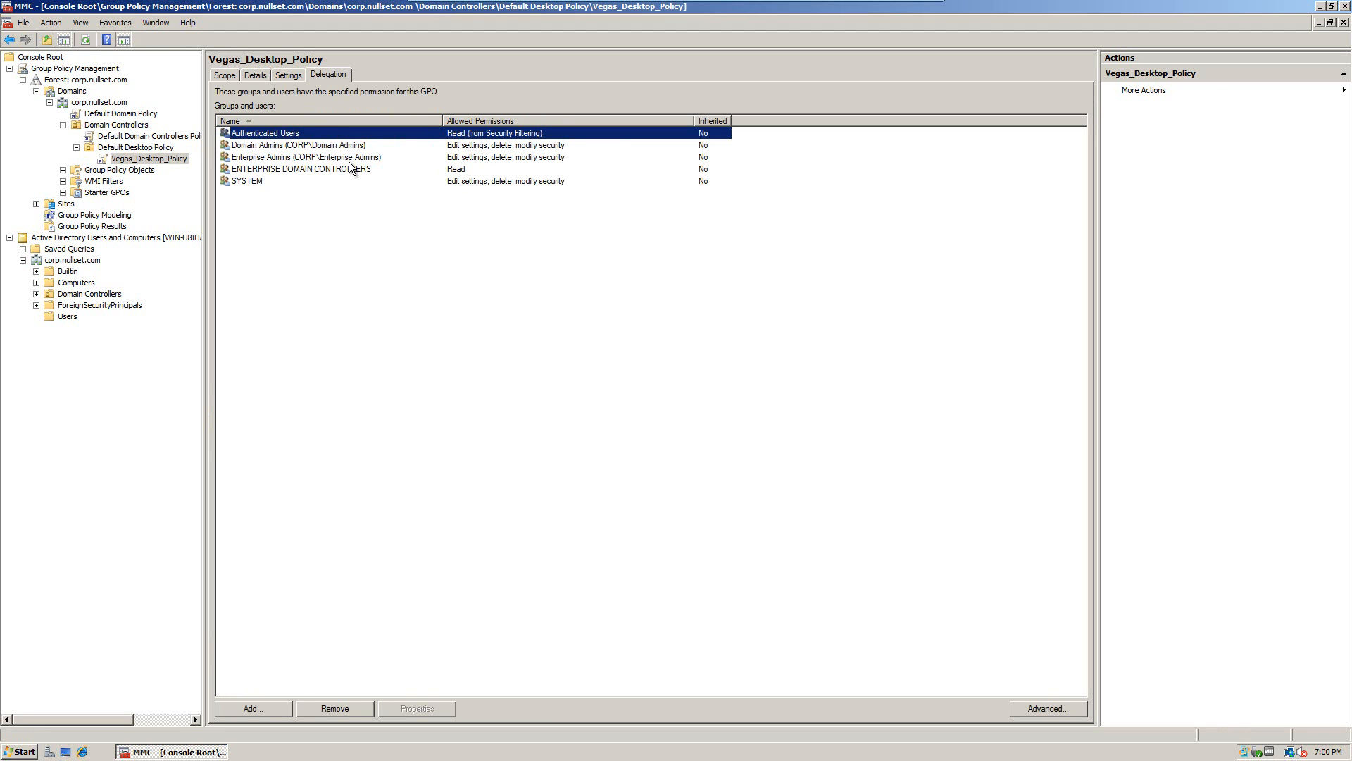
Step: Add a domain user to the delegation by entering and resolving their account name
left_click(284, 704)
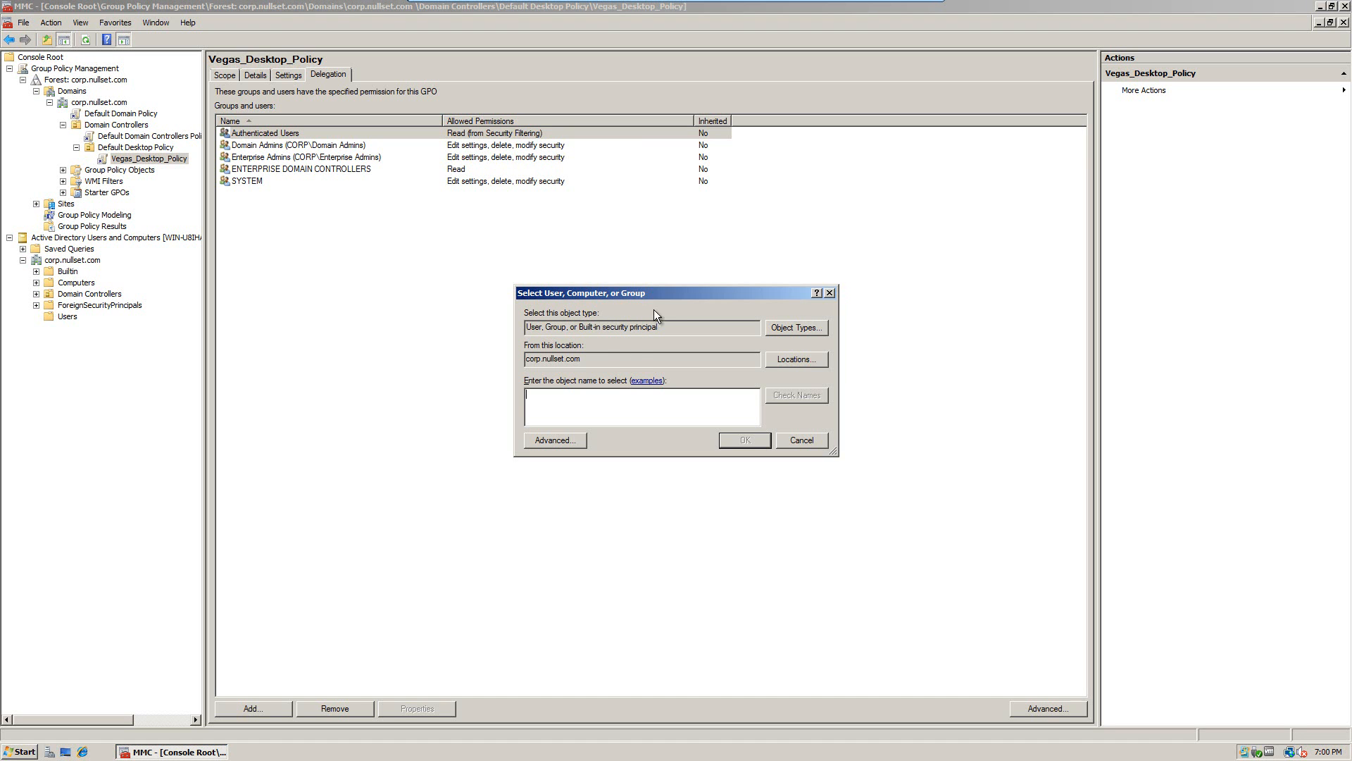
left_click_drag(650, 292, 418, 282)
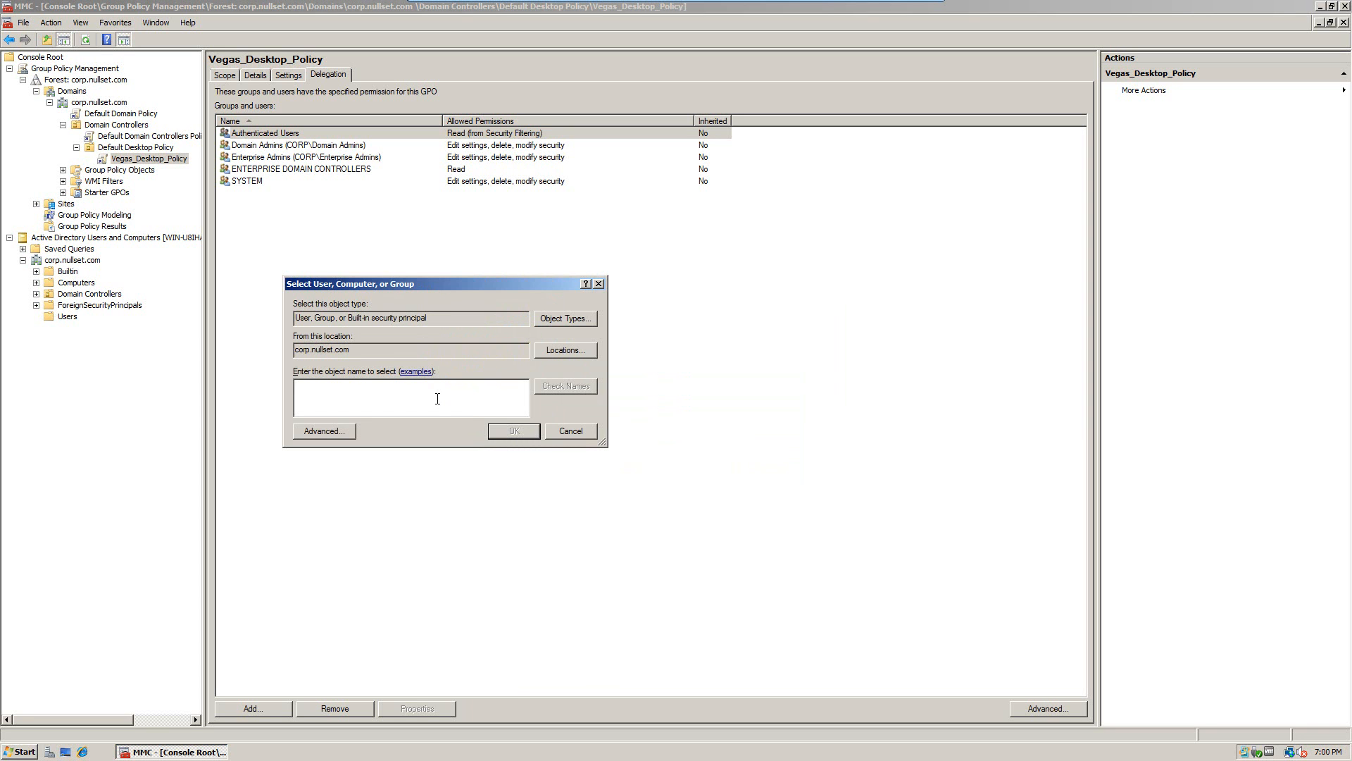
type("Michael.jckson")
key("BackSpace")
key("BackSpace")
key("BackSpace")
type("ackson")
key("Return")
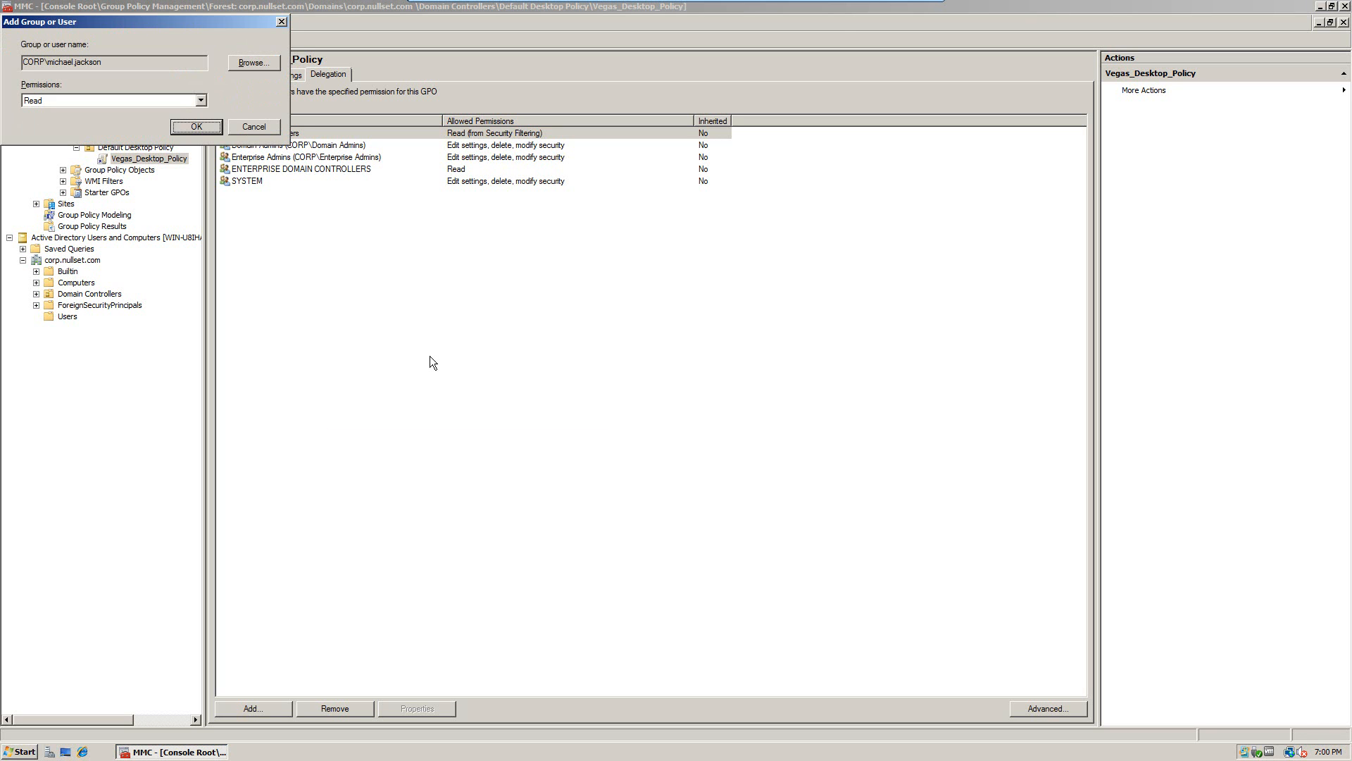
key("Return")
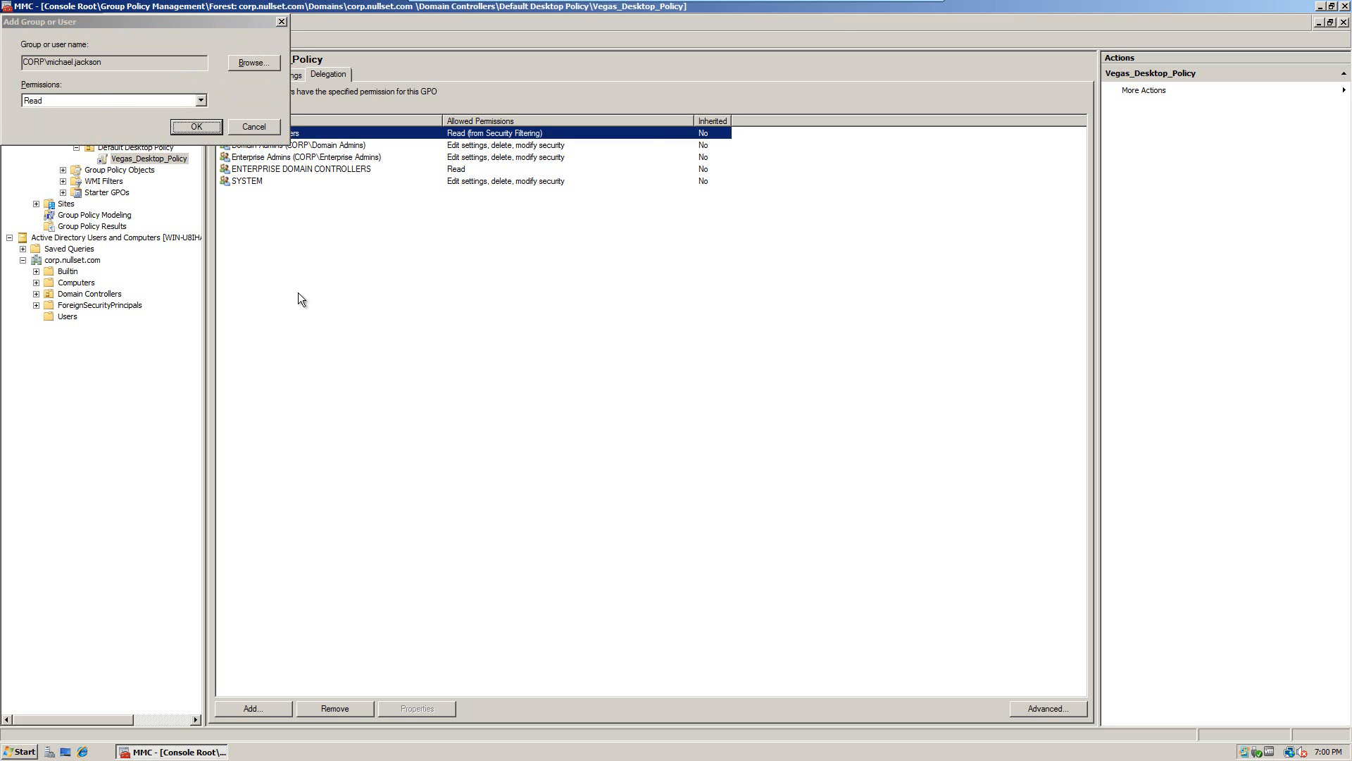
Step: Keep the permission level at Read and confirm adding the user
key("alt+space")
left_click(121, 32)
left_click(117, 31)
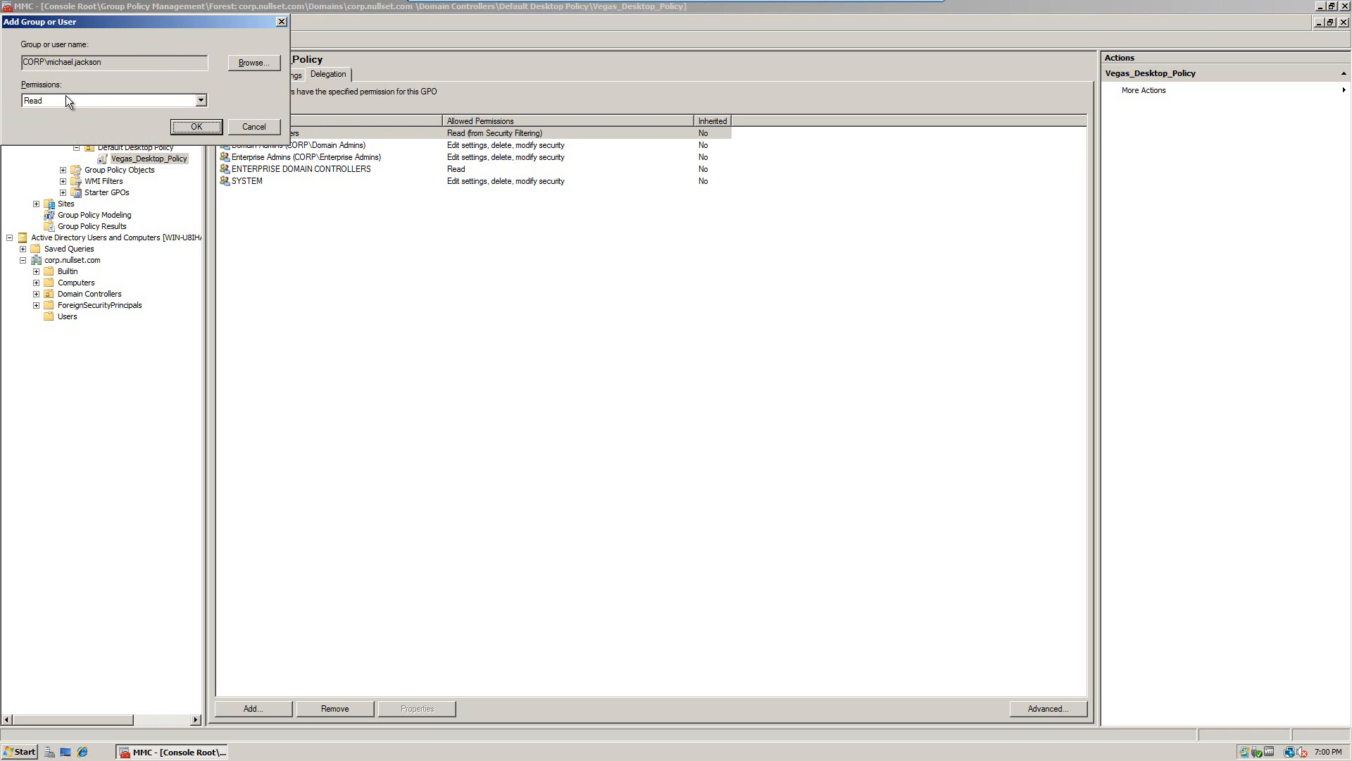
left_click(75, 99)
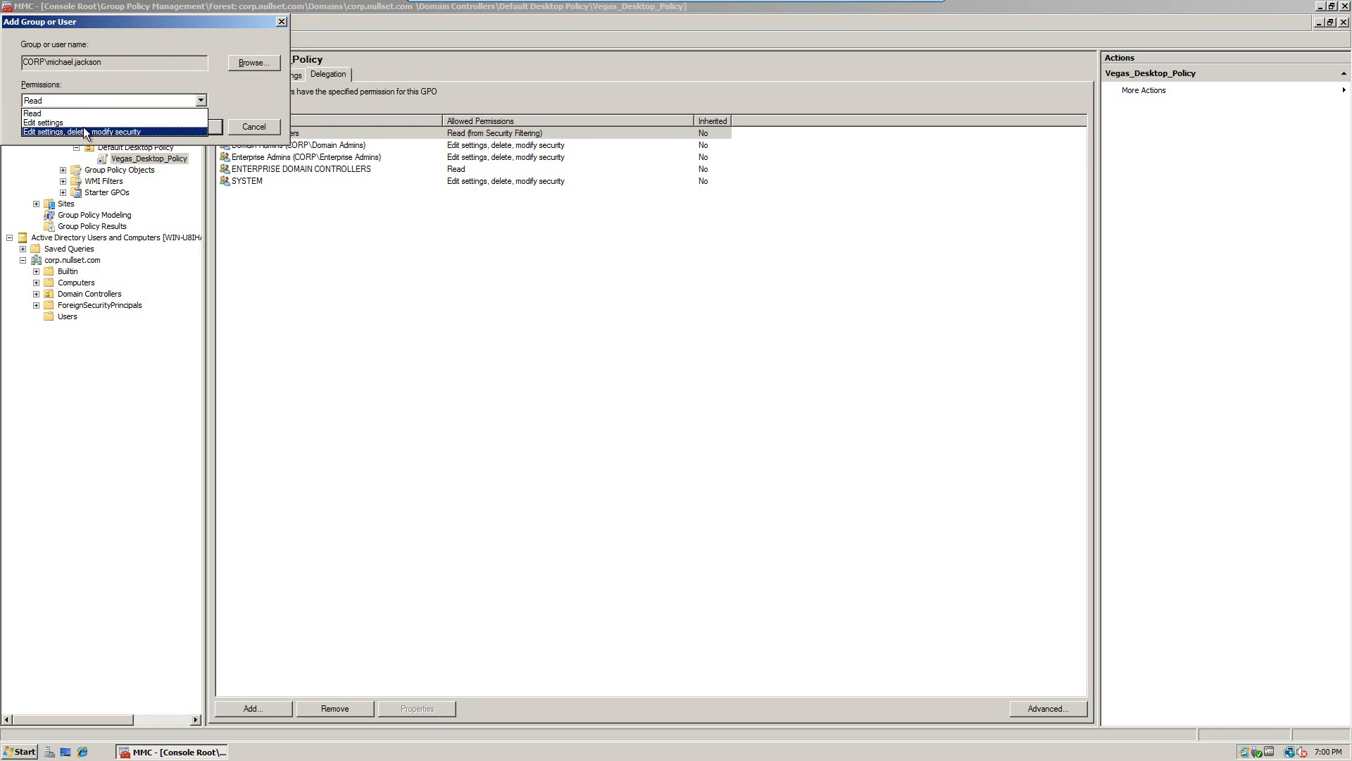
left_click(61, 112)
left_click(207, 128)
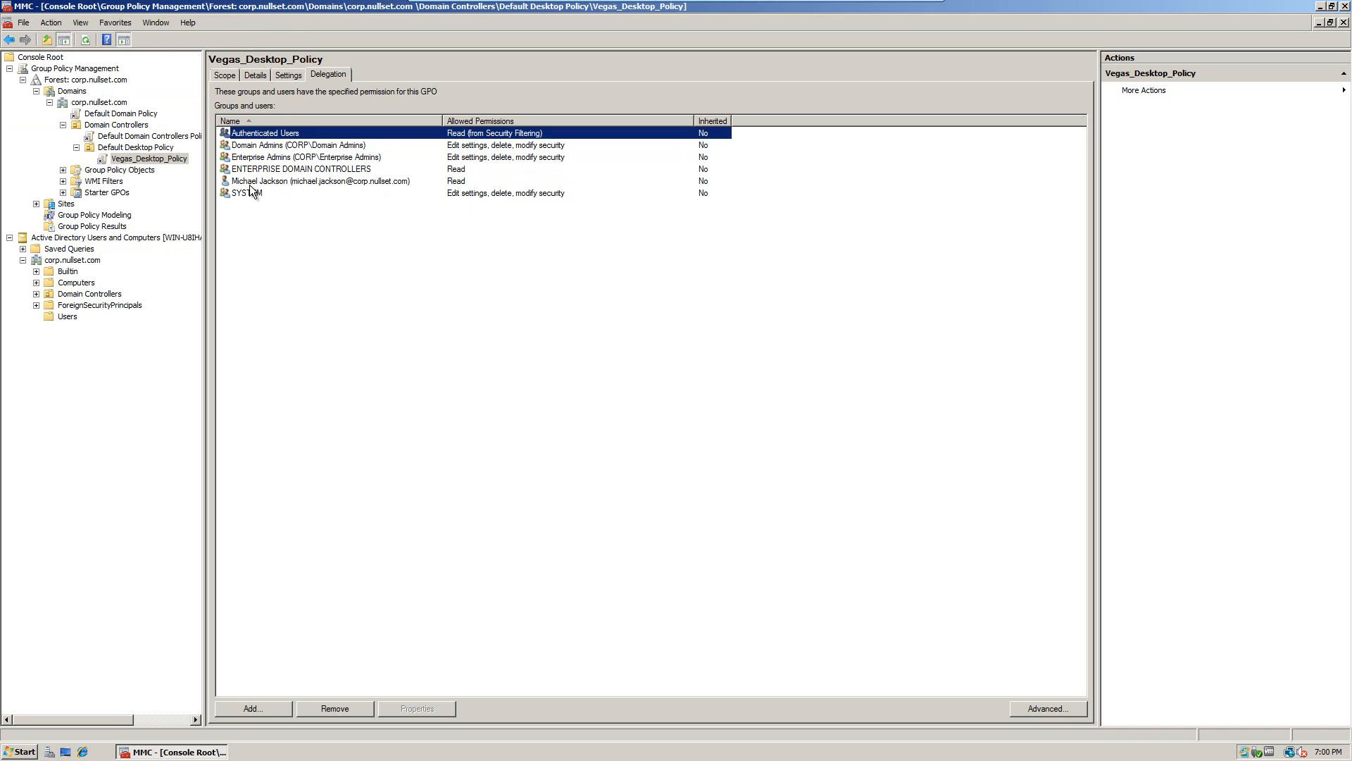
Step: Select the added user, open Advanced security settings, and restore the unresponsive console from the taskbar
left_click(249, 181)
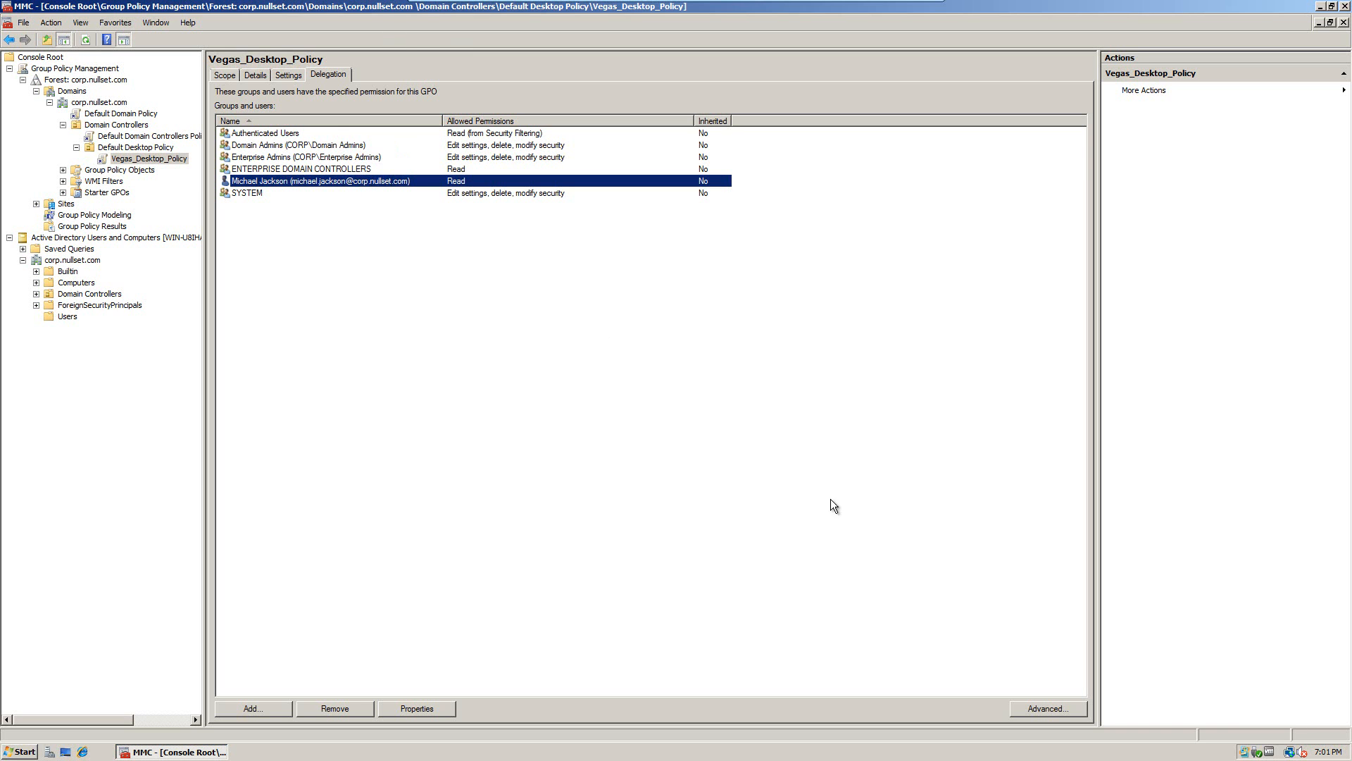
left_click(1056, 710)
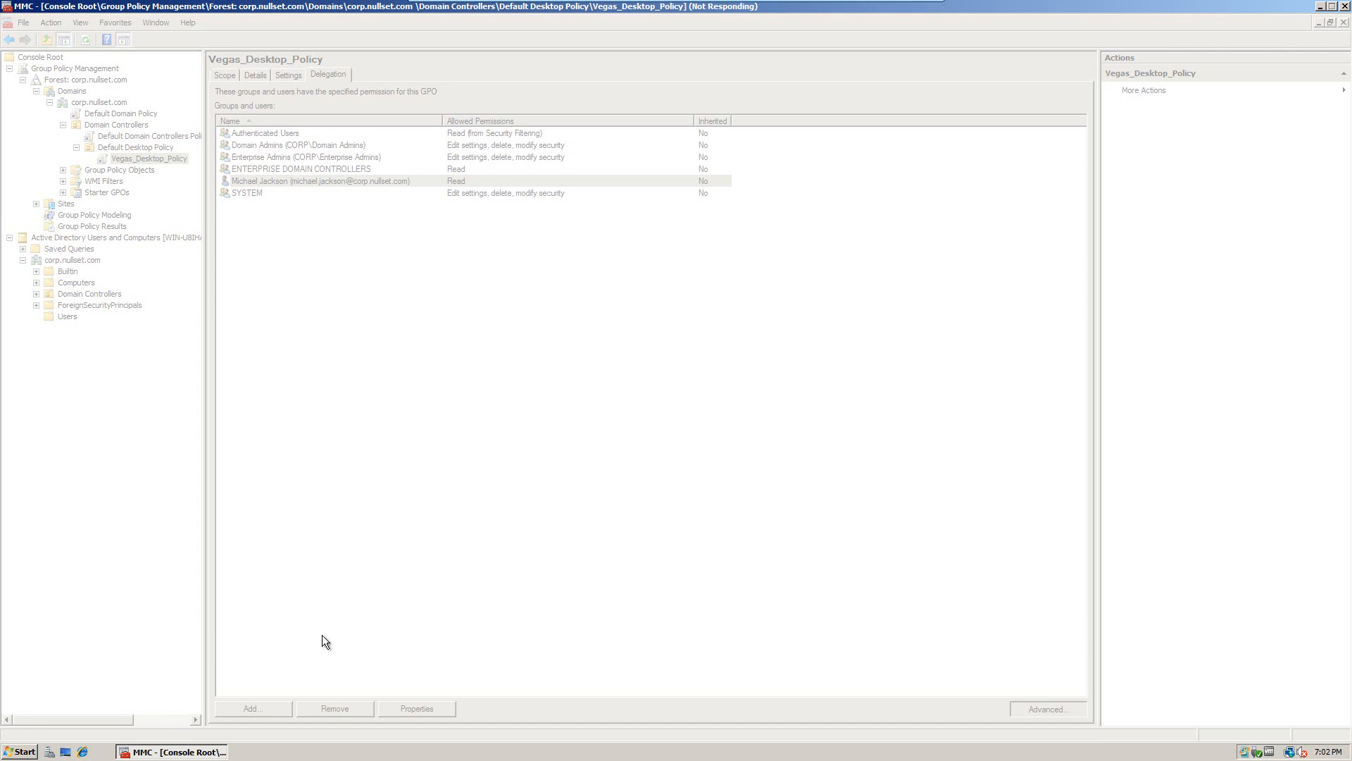
left_click(173, 752)
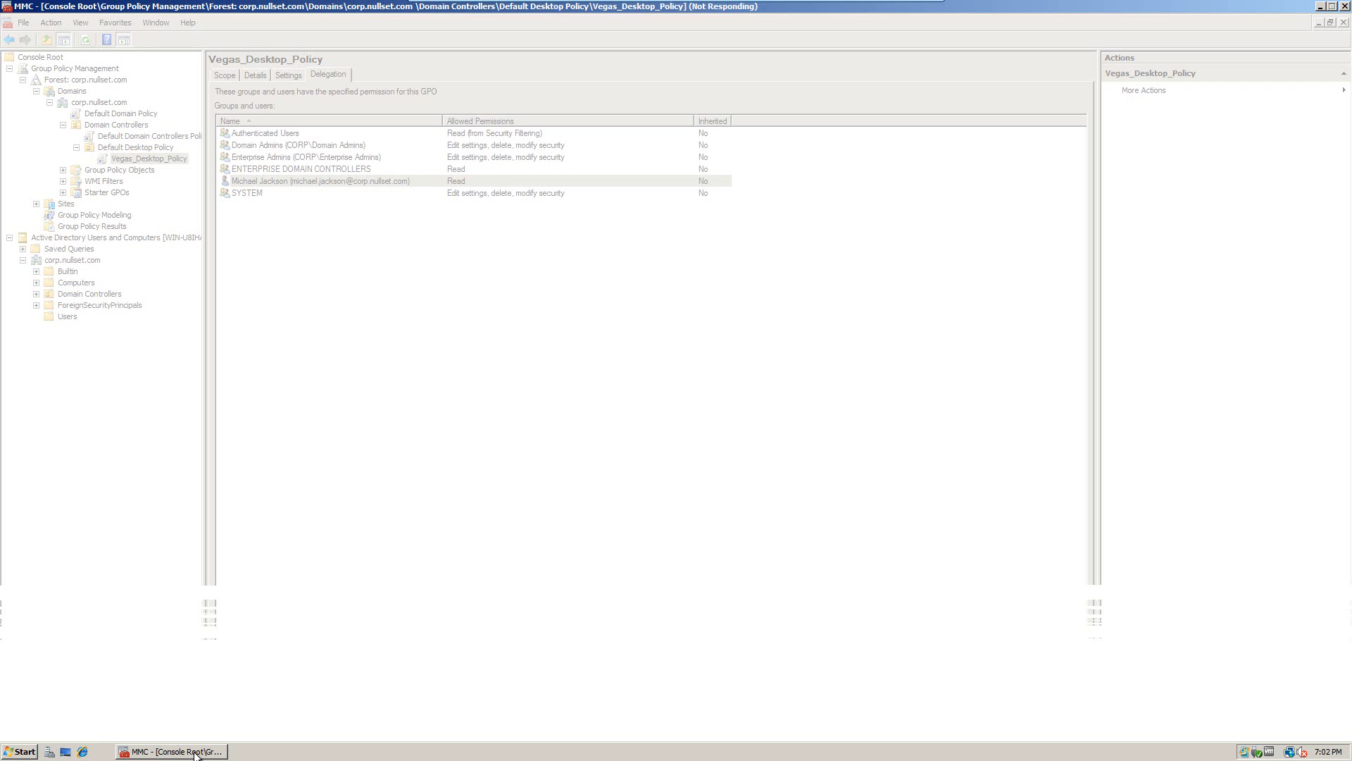
left_click(196, 755)
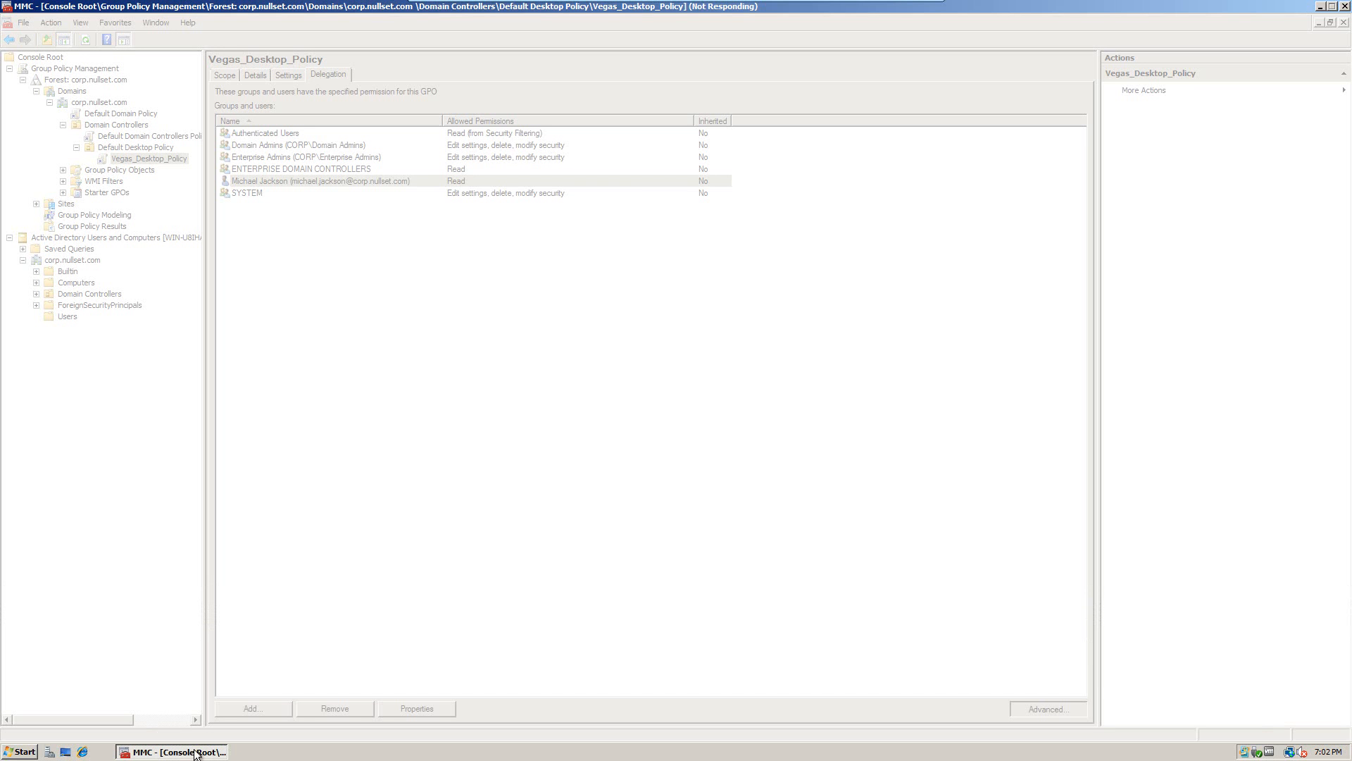
right_click(195, 749)
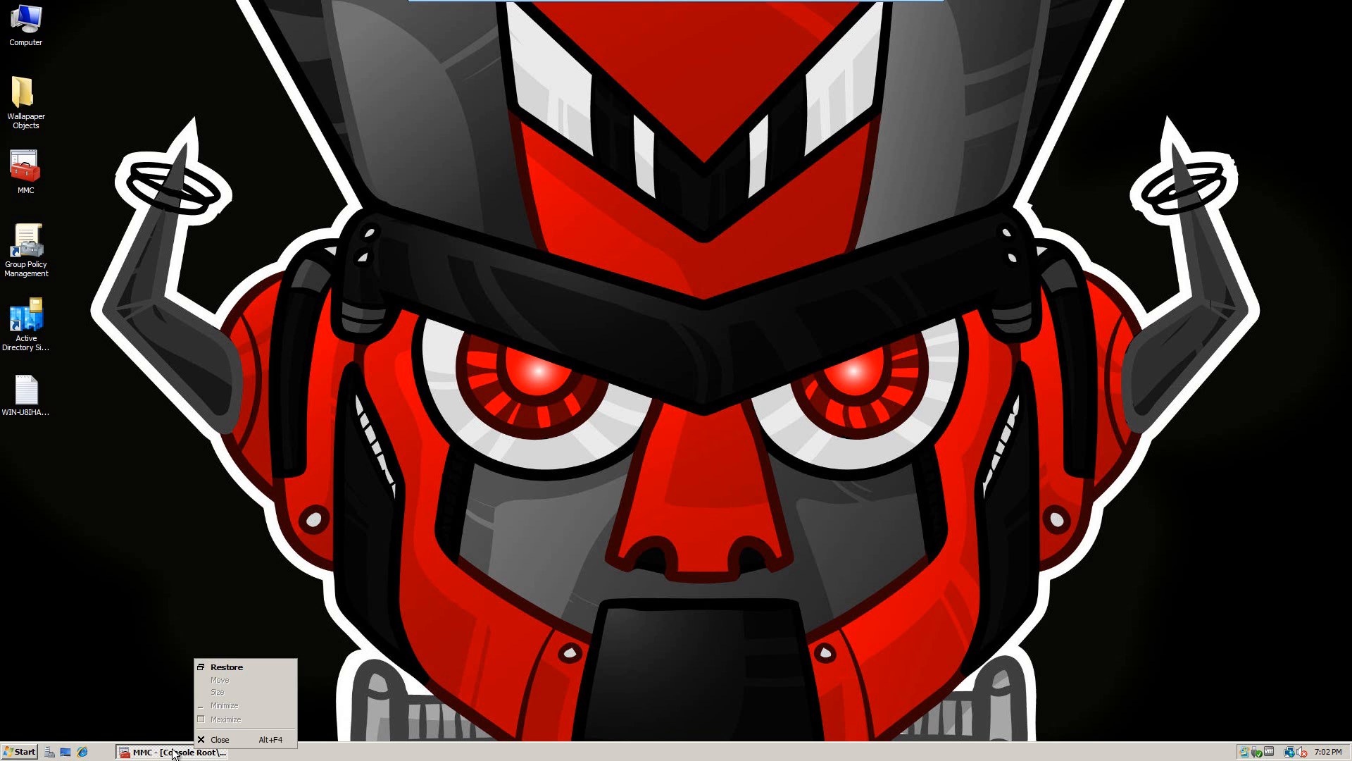
left_click(180, 753)
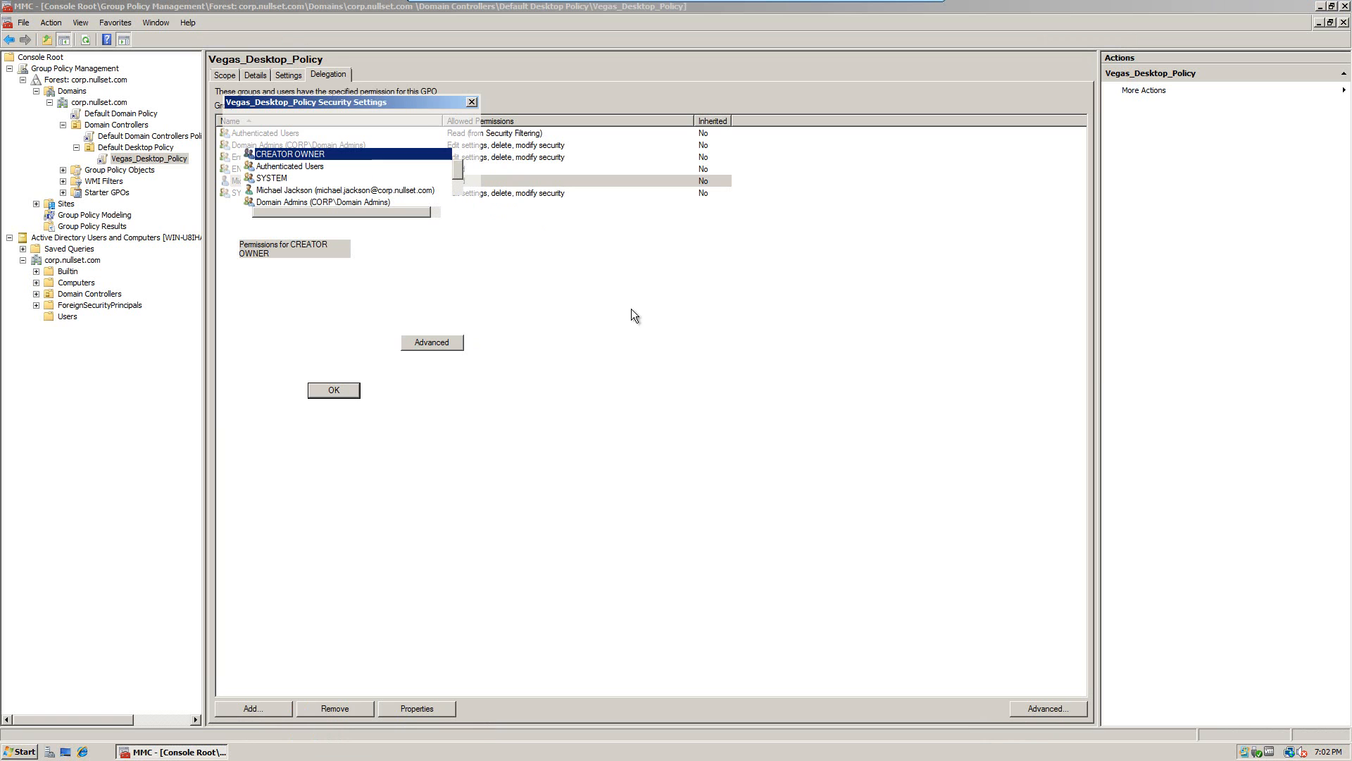
Step: Reopen the advanced security settings for Vegas_Desktop_Policy from the user's delegation entry
left_click_drag(421, 102, 604, 117)
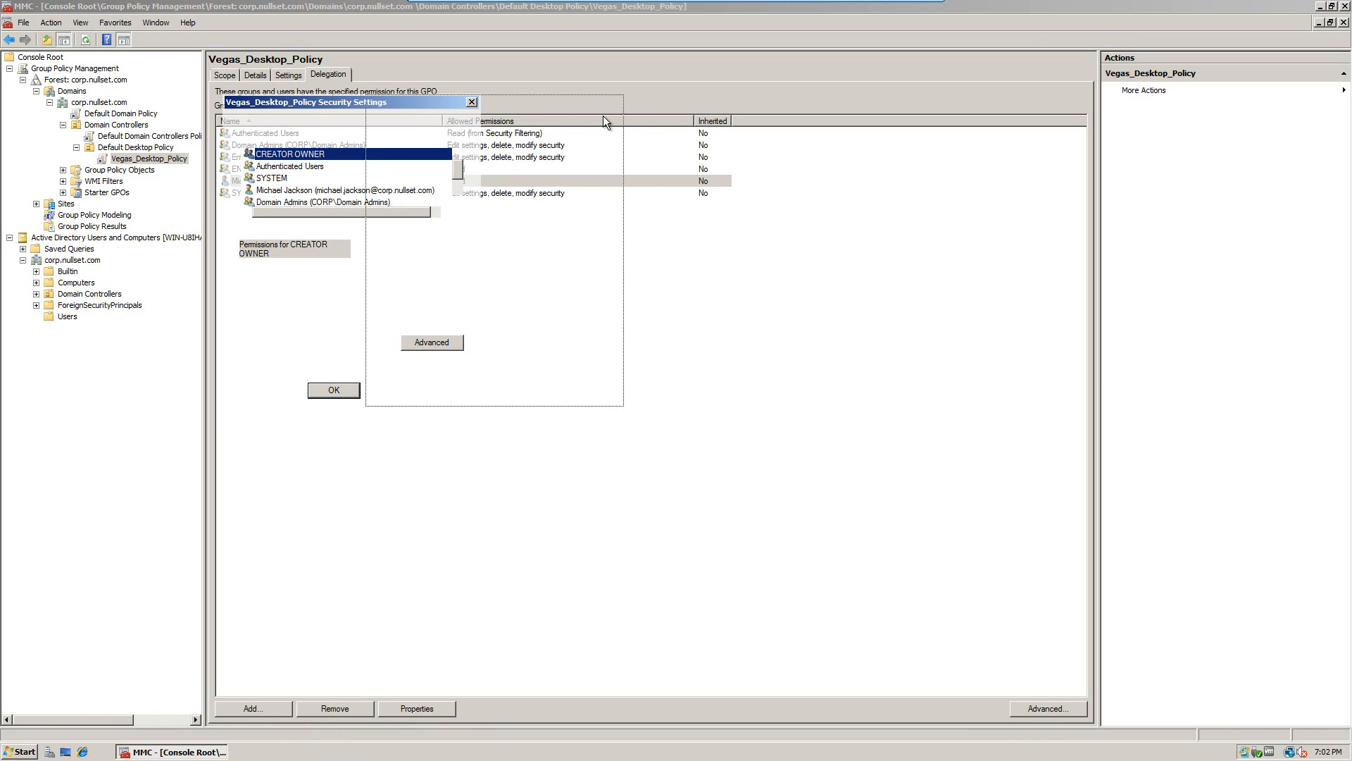
left_click(656, 118)
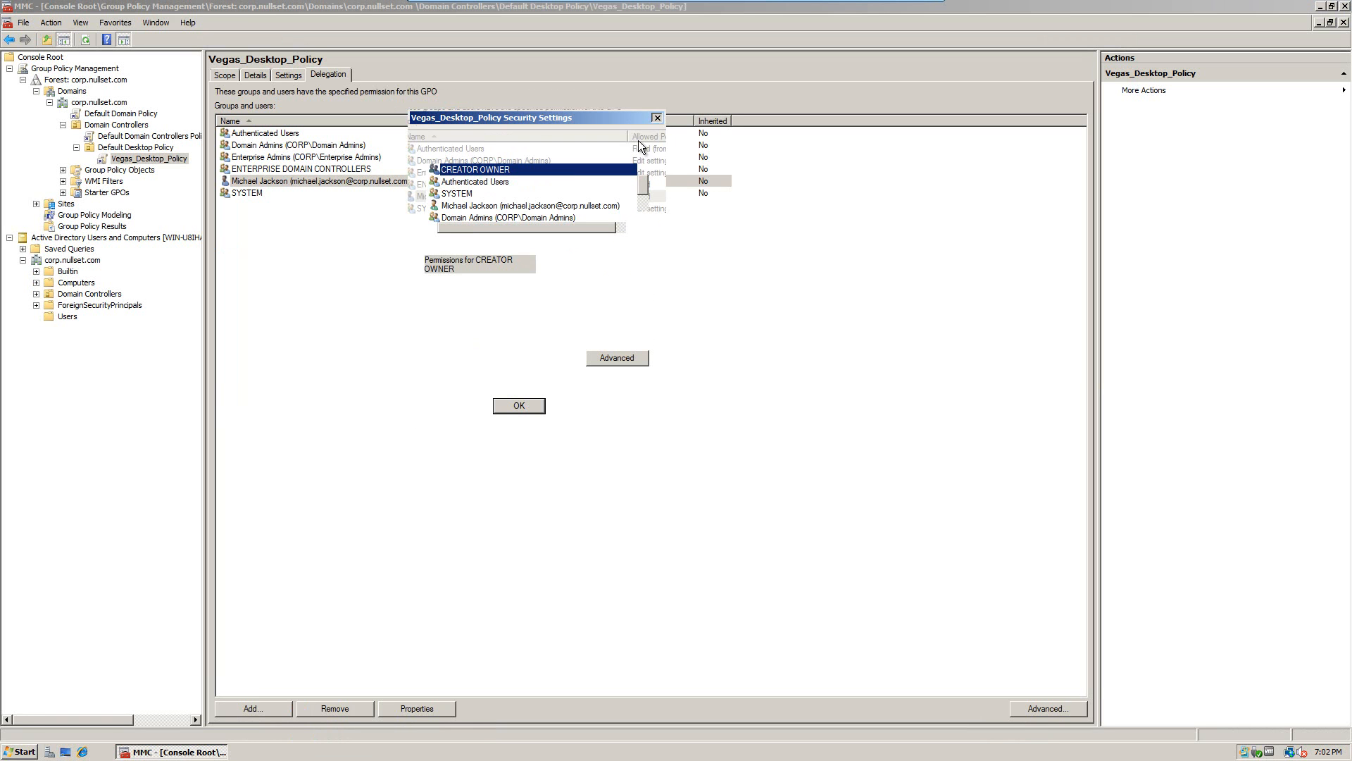
left_click(315, 180)
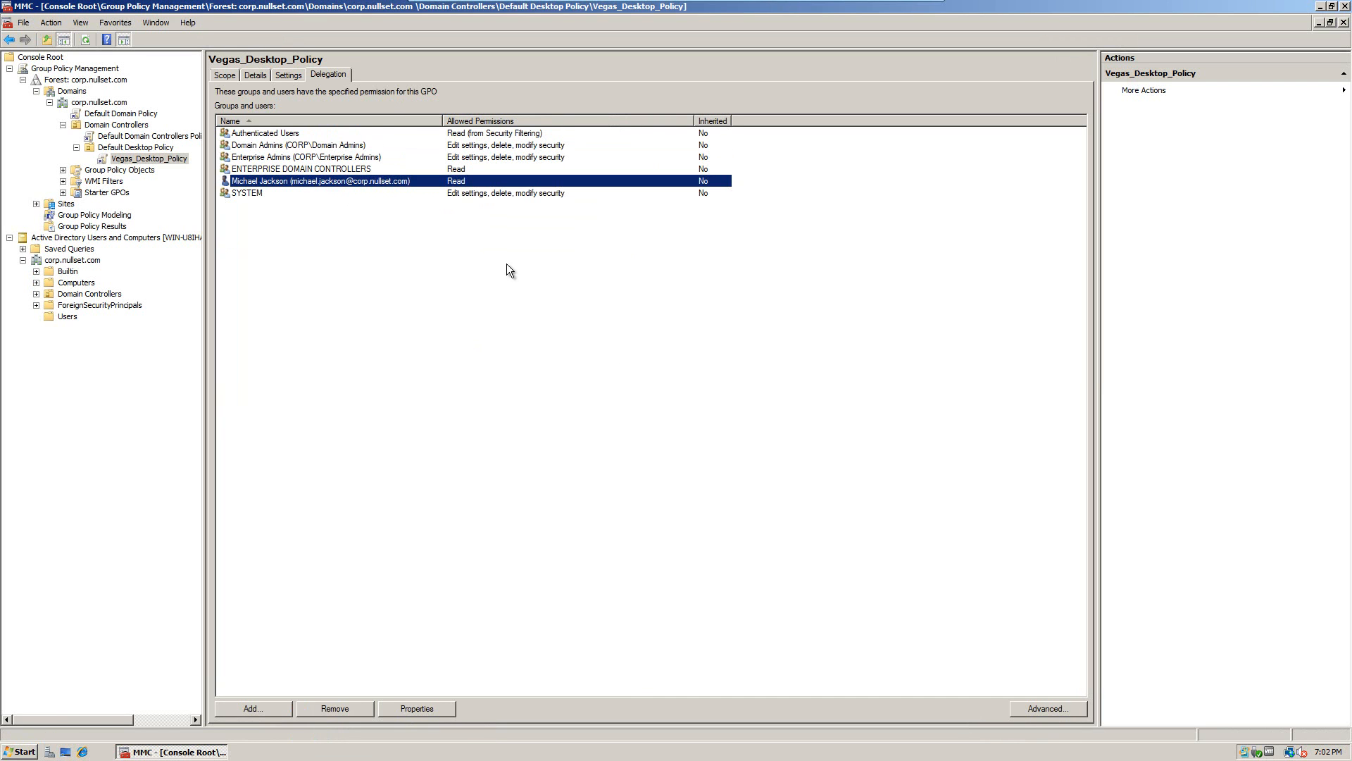
left_click(1060, 713)
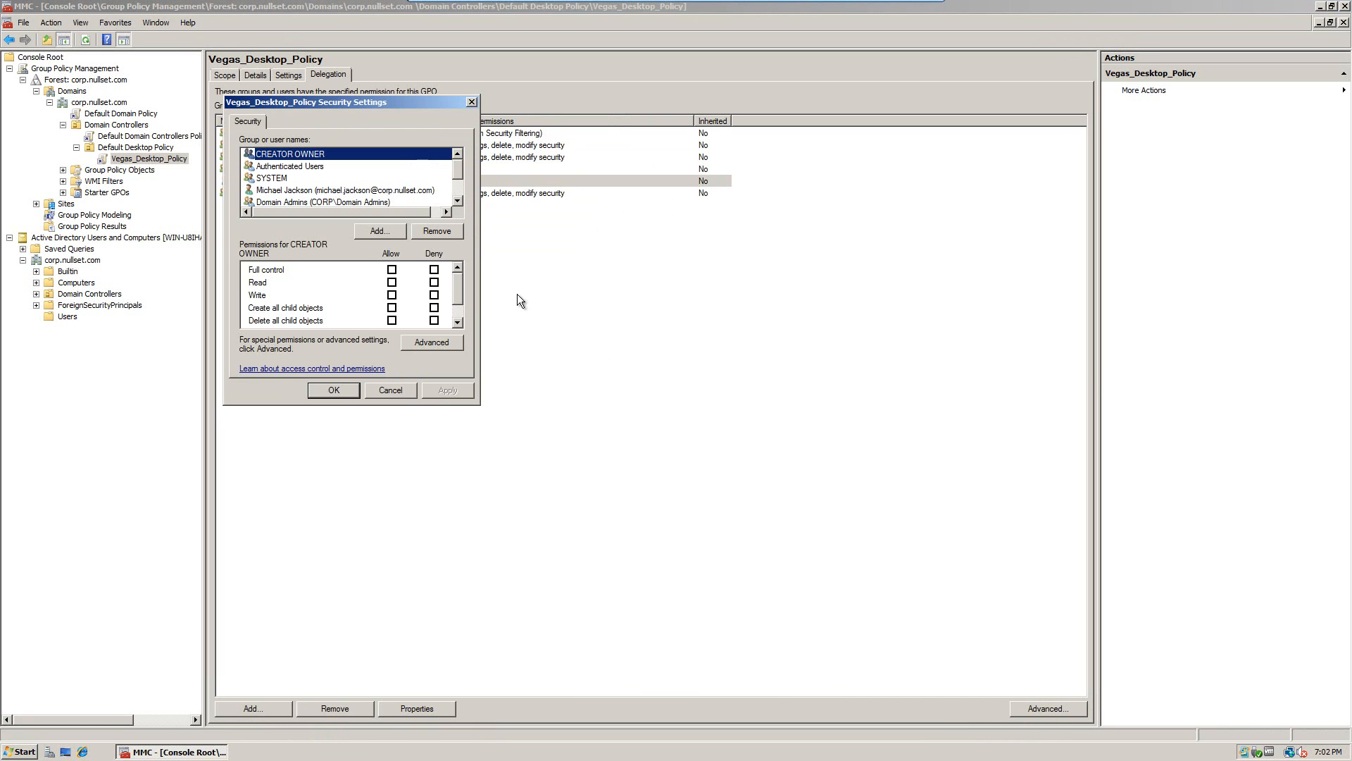
left_click_drag(362, 102, 564, 223)
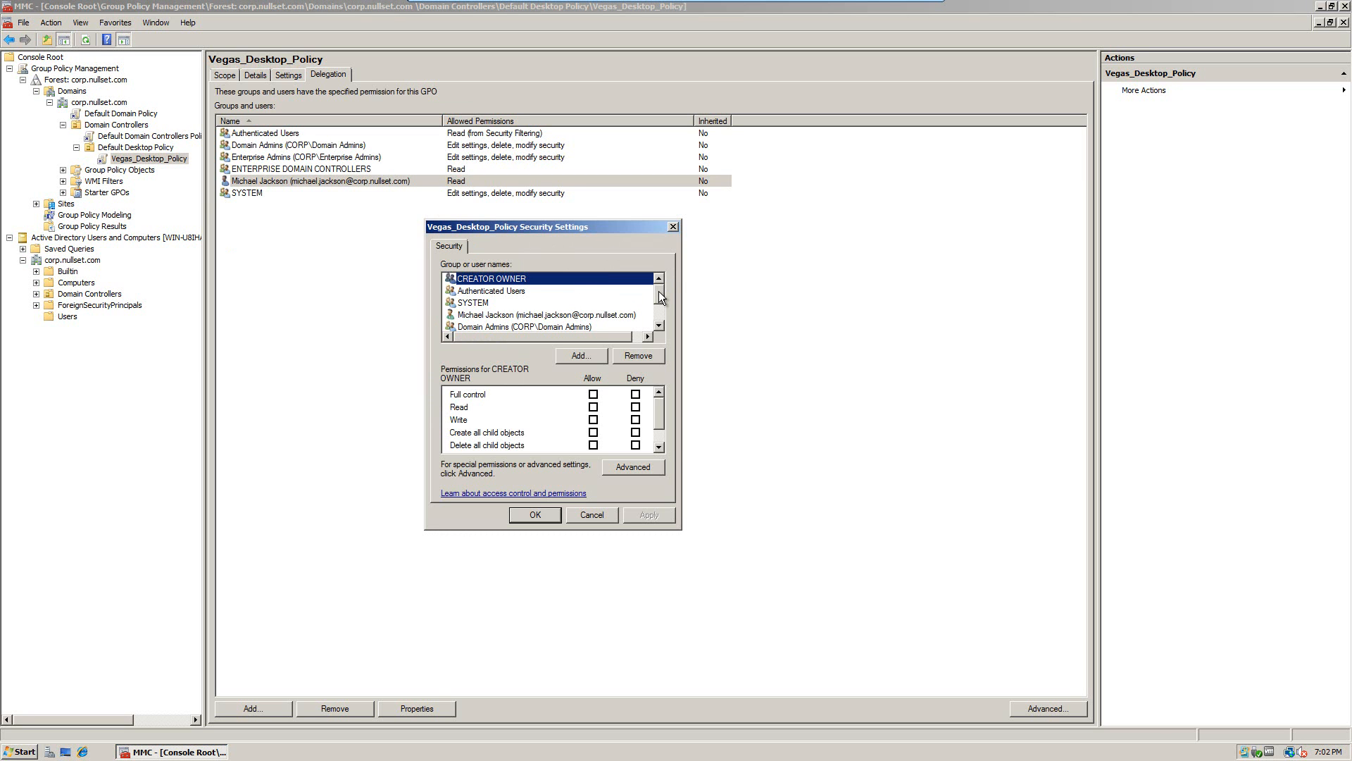
Step: Set Deny on Read for the domain user, apply, accept the warning, and close
left_click(576, 314)
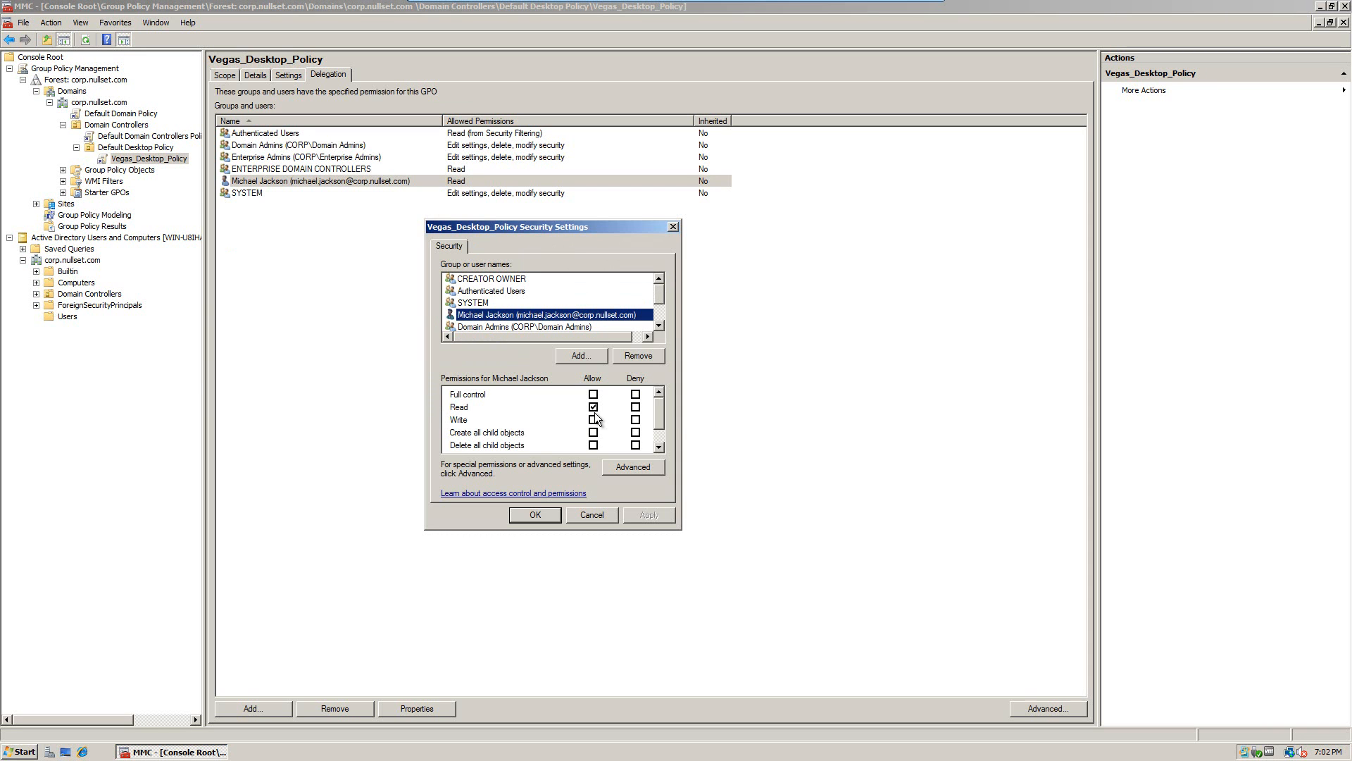
left_click(635, 407)
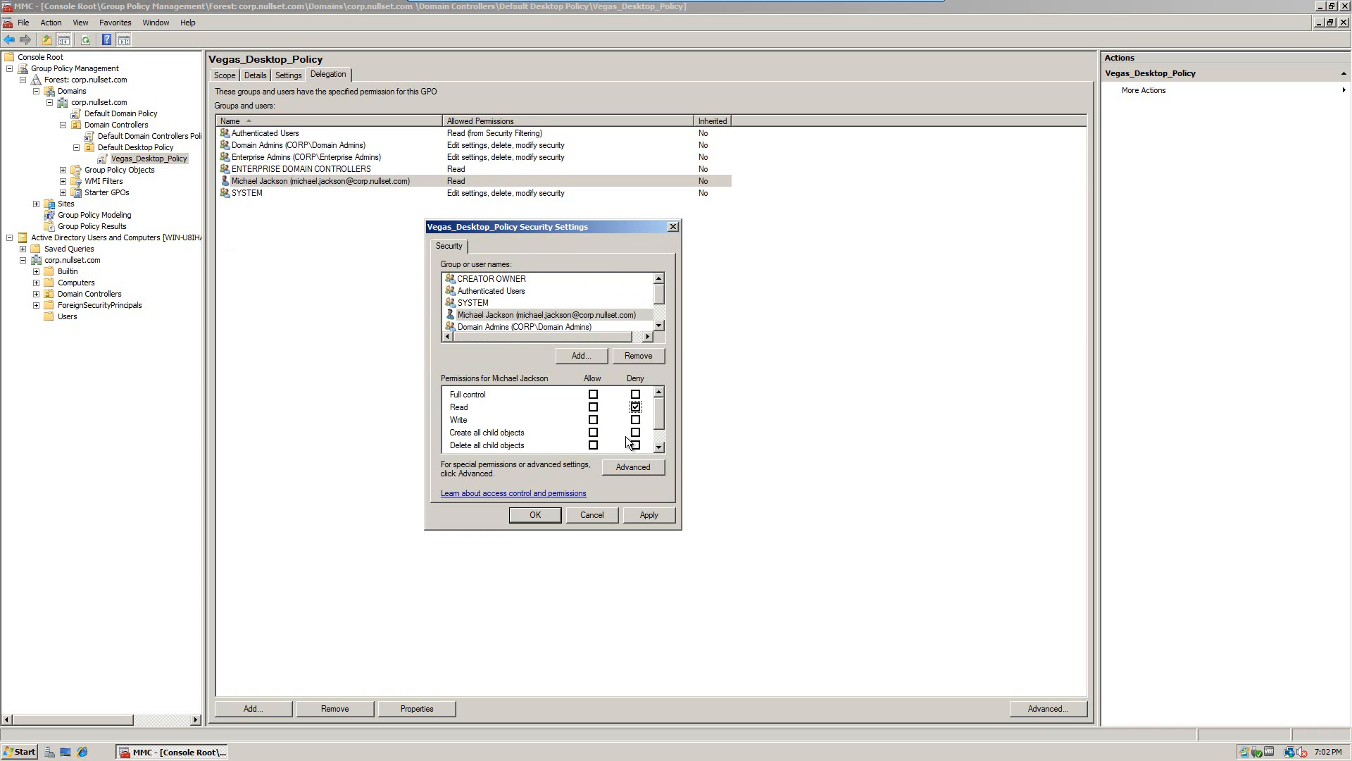
left_click(648, 514)
left_click(607, 422)
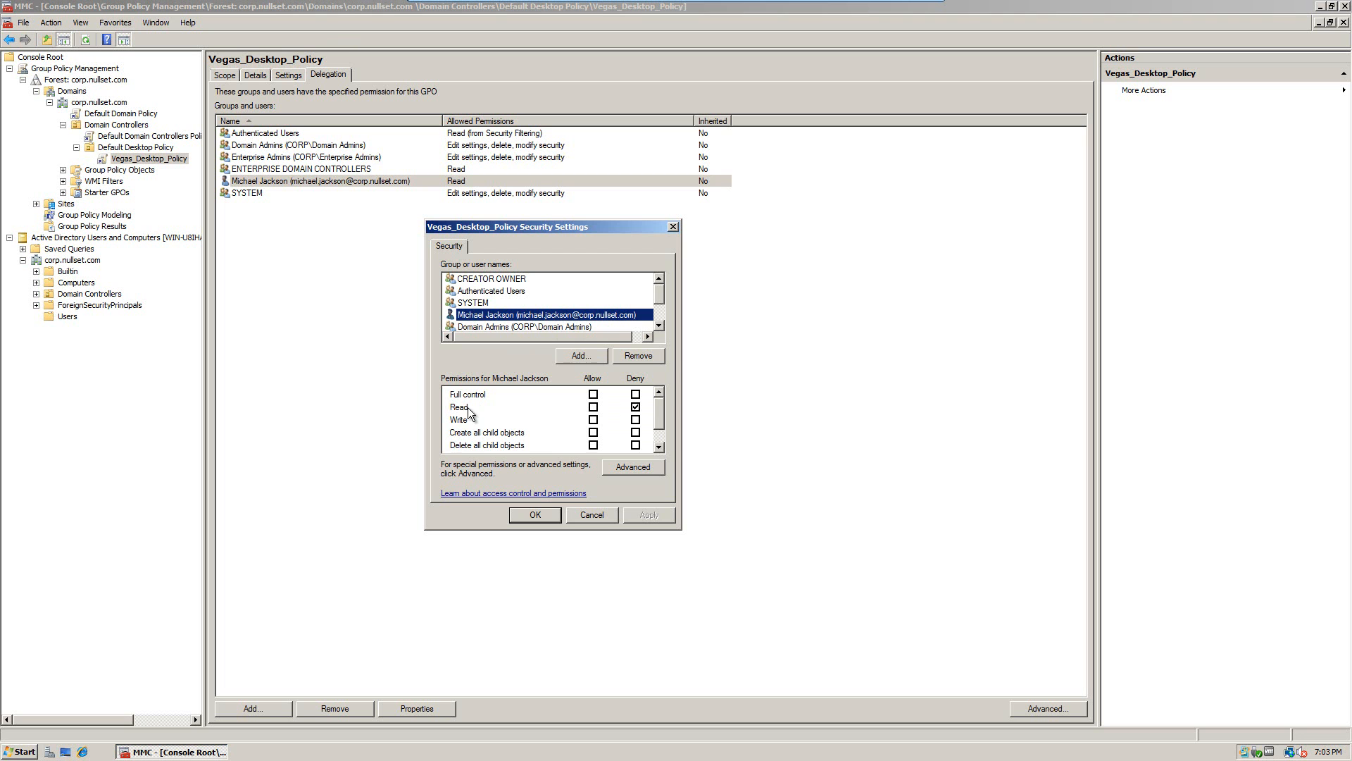
left_click(534, 515)
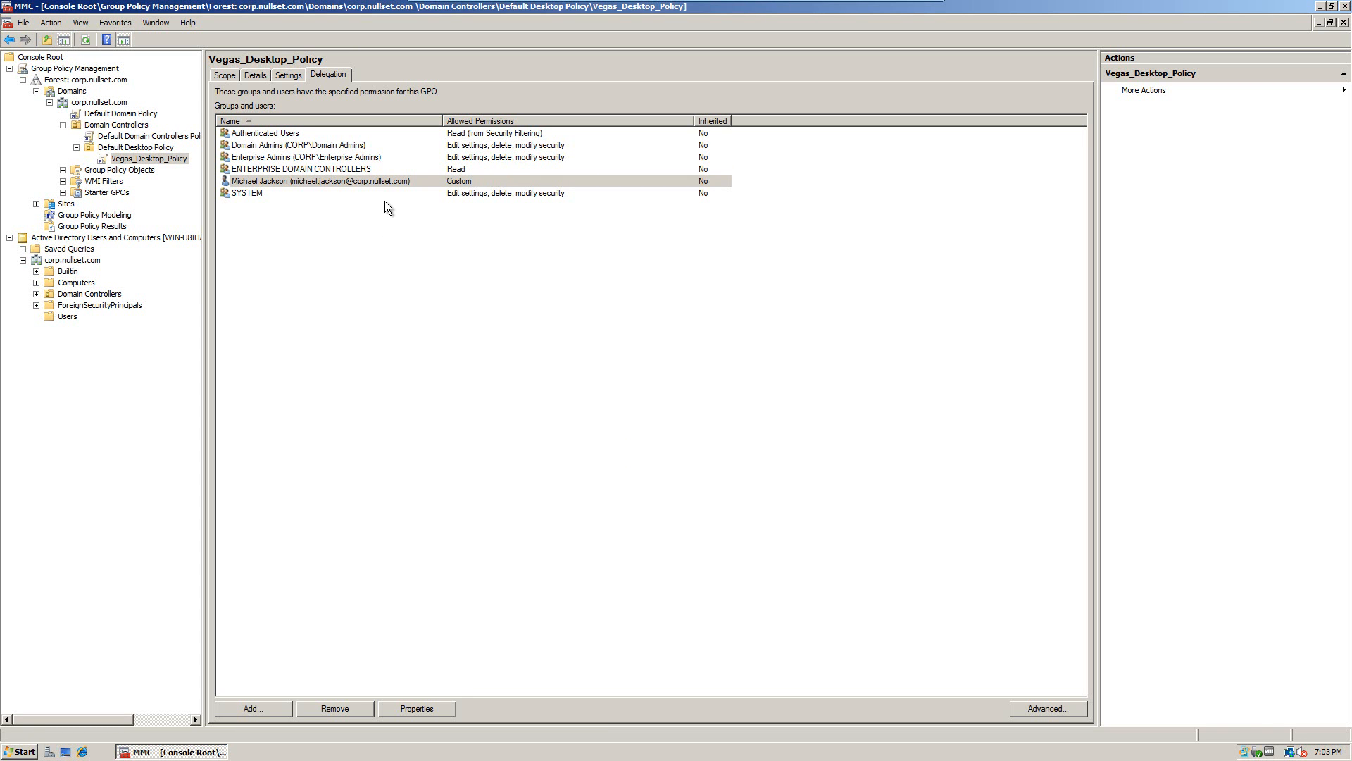
Step: Add the Vegas Employees group to the delegation with Read permission
left_click(267, 705)
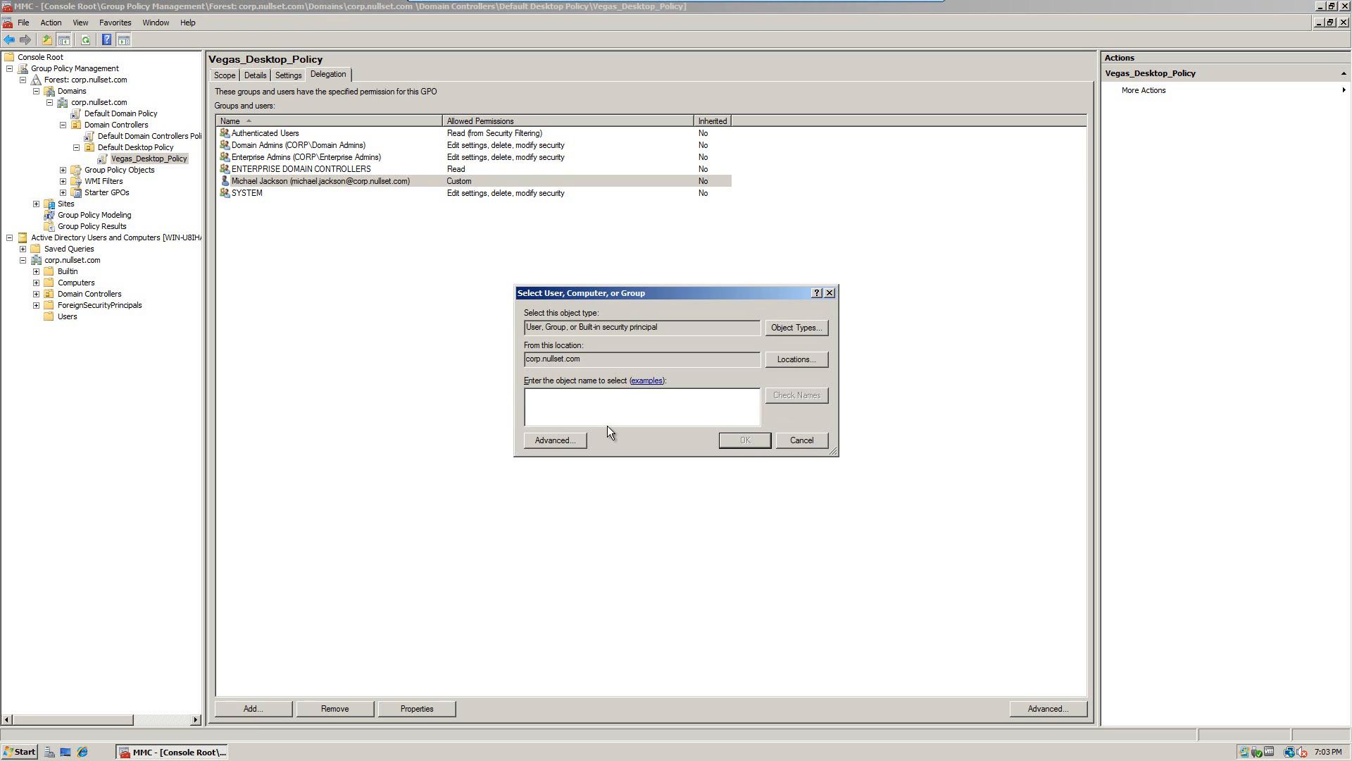
type("Vegas Employees")
key("Return")
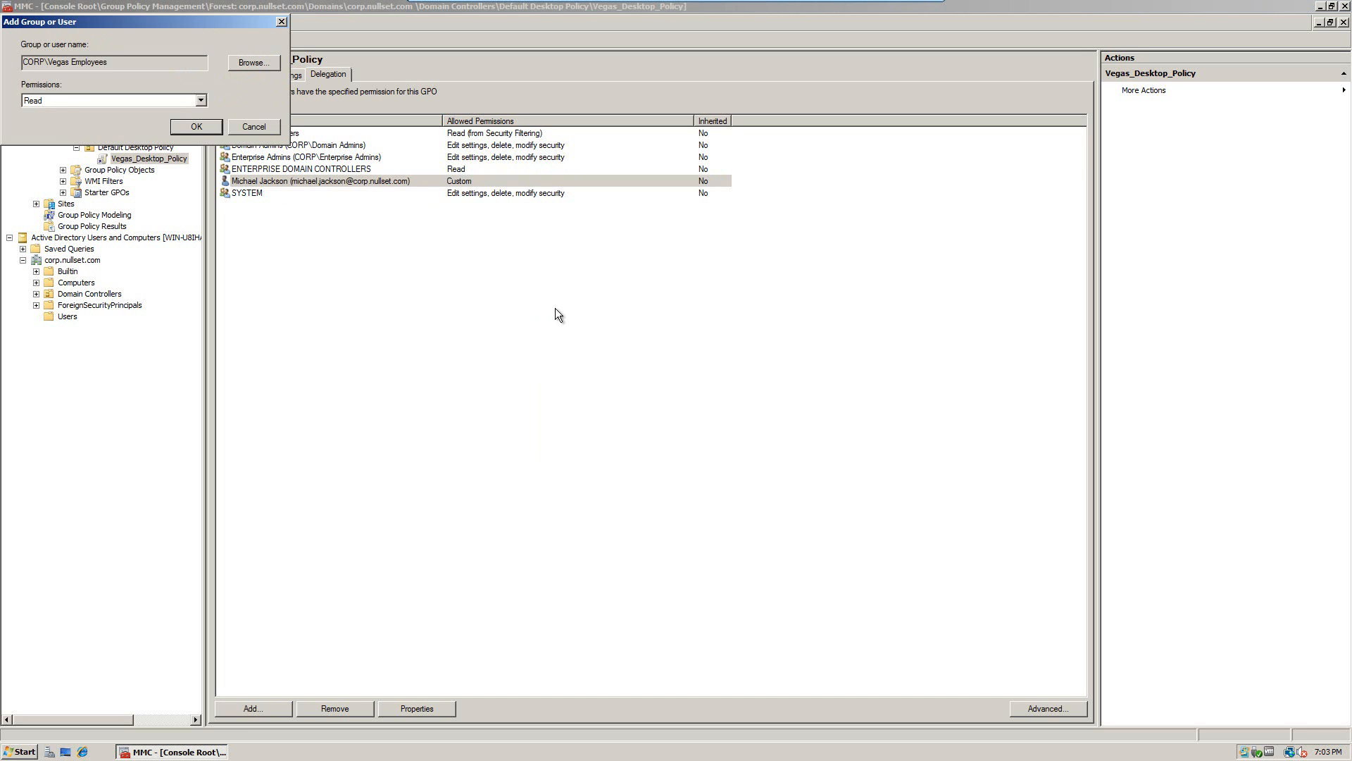
left_click(193, 130)
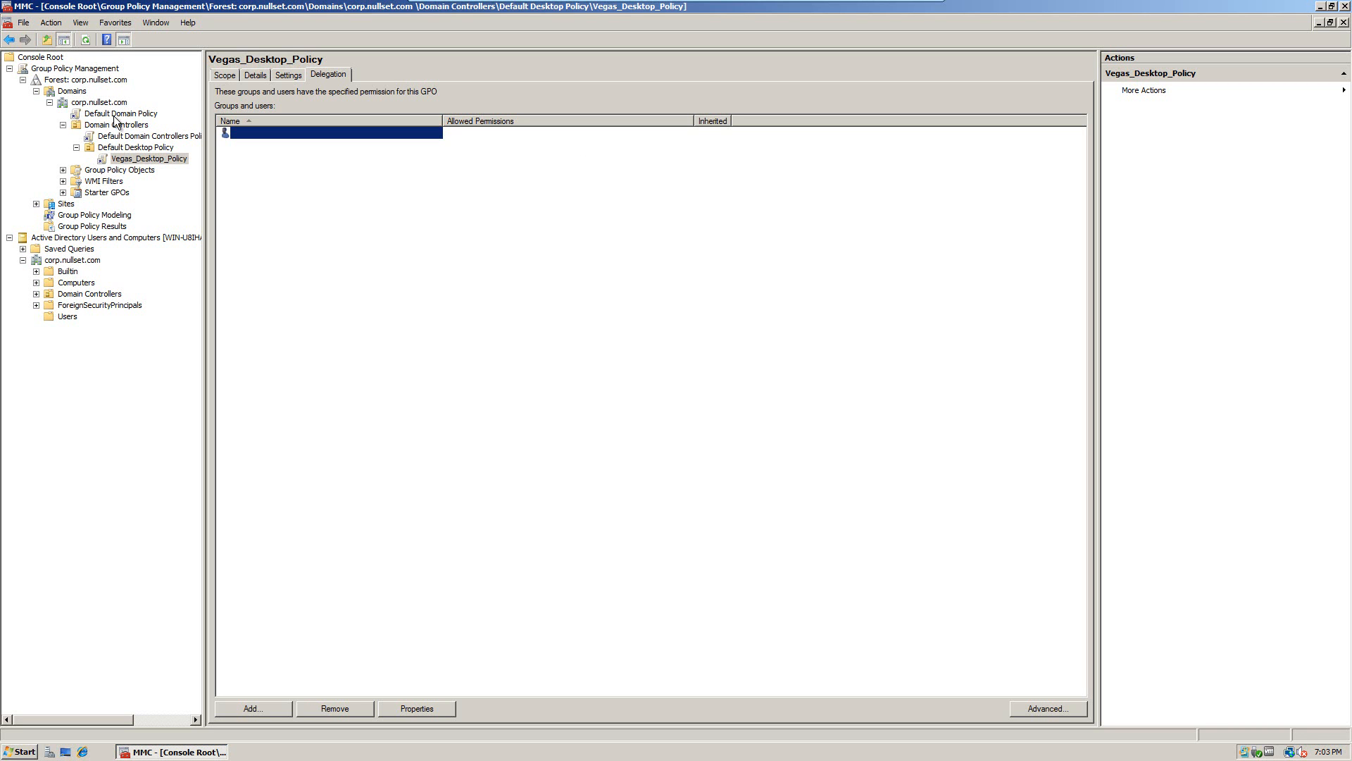
Step: Check the Default Domain Controllers Policy delegation, then reselect Vegas_Desktop_Policy
left_click(145, 138)
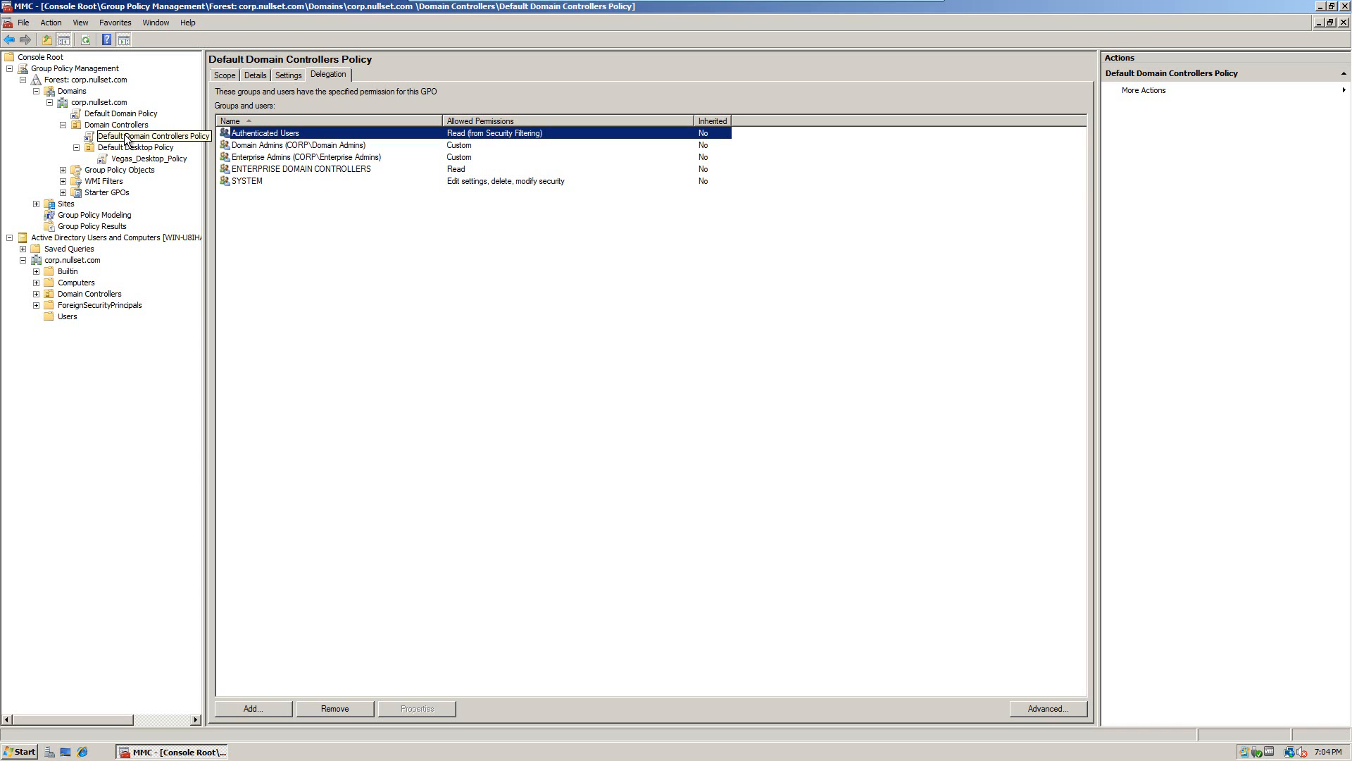
left_click(127, 137)
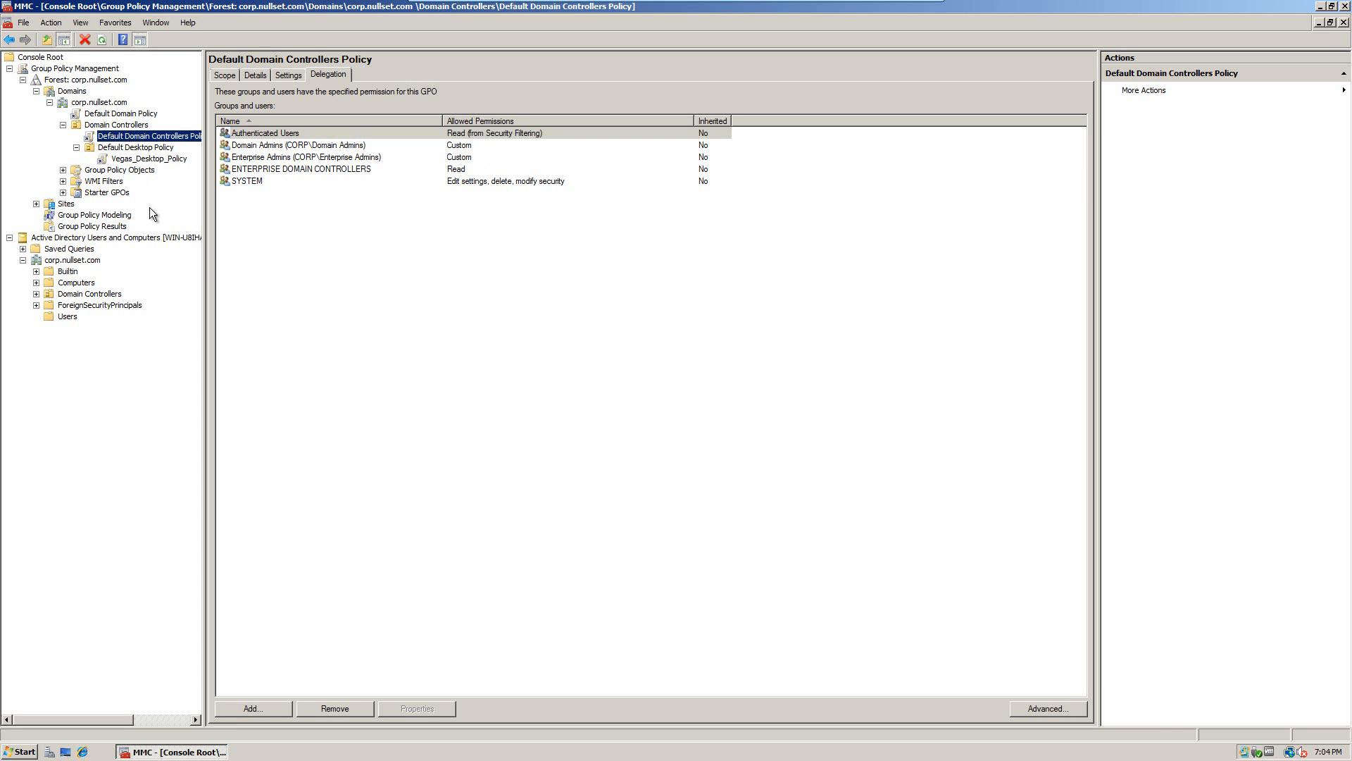
left_click(135, 159)
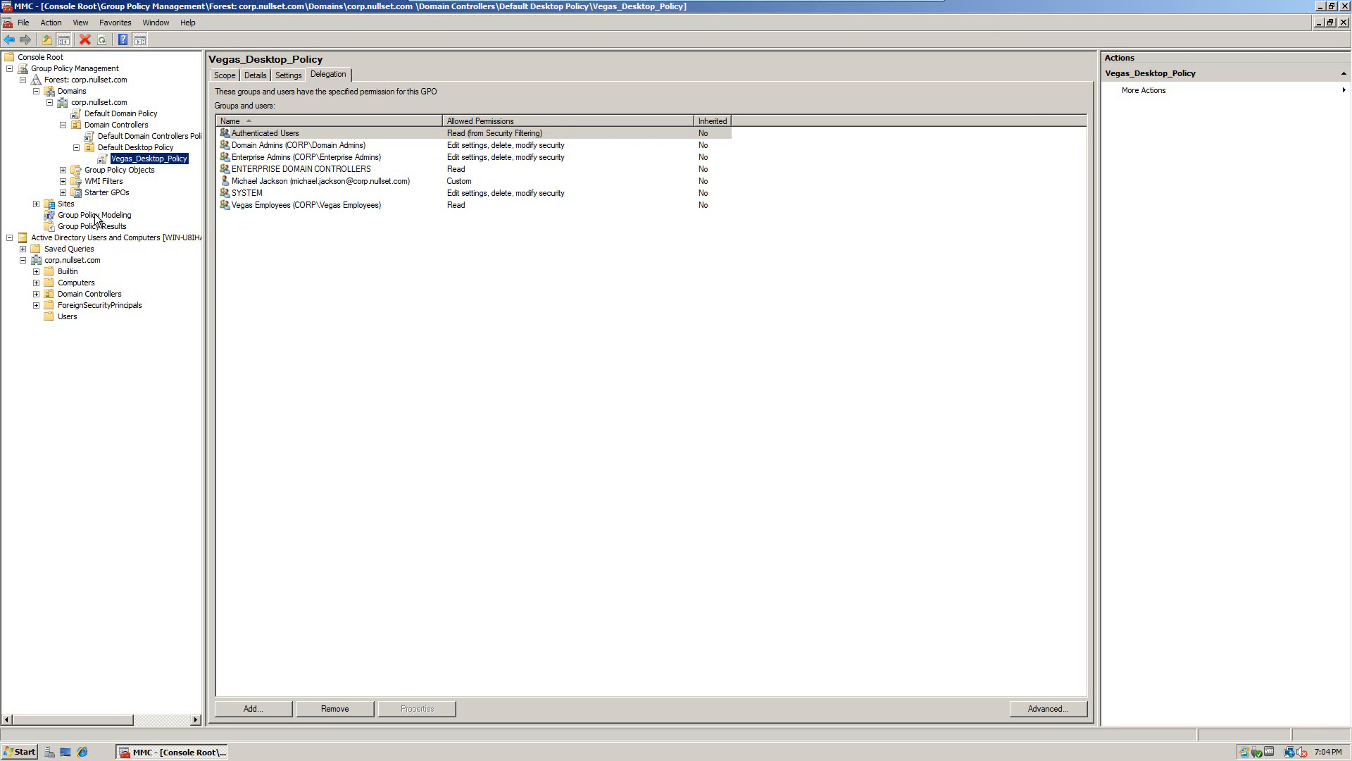
Step: Choose Edit... from Vegas_Desktop_Policy's context menu to launch the policy editor
right_click(143, 159)
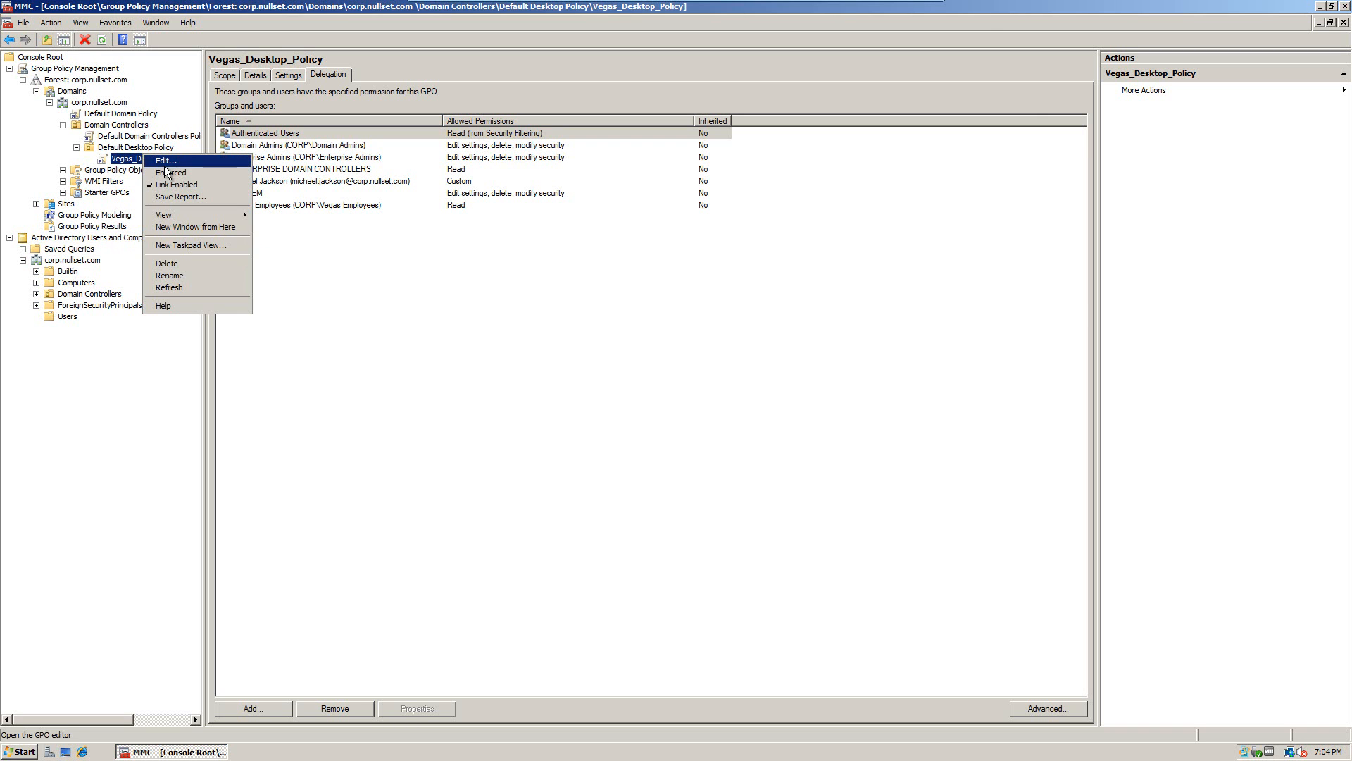
left_click(163, 165)
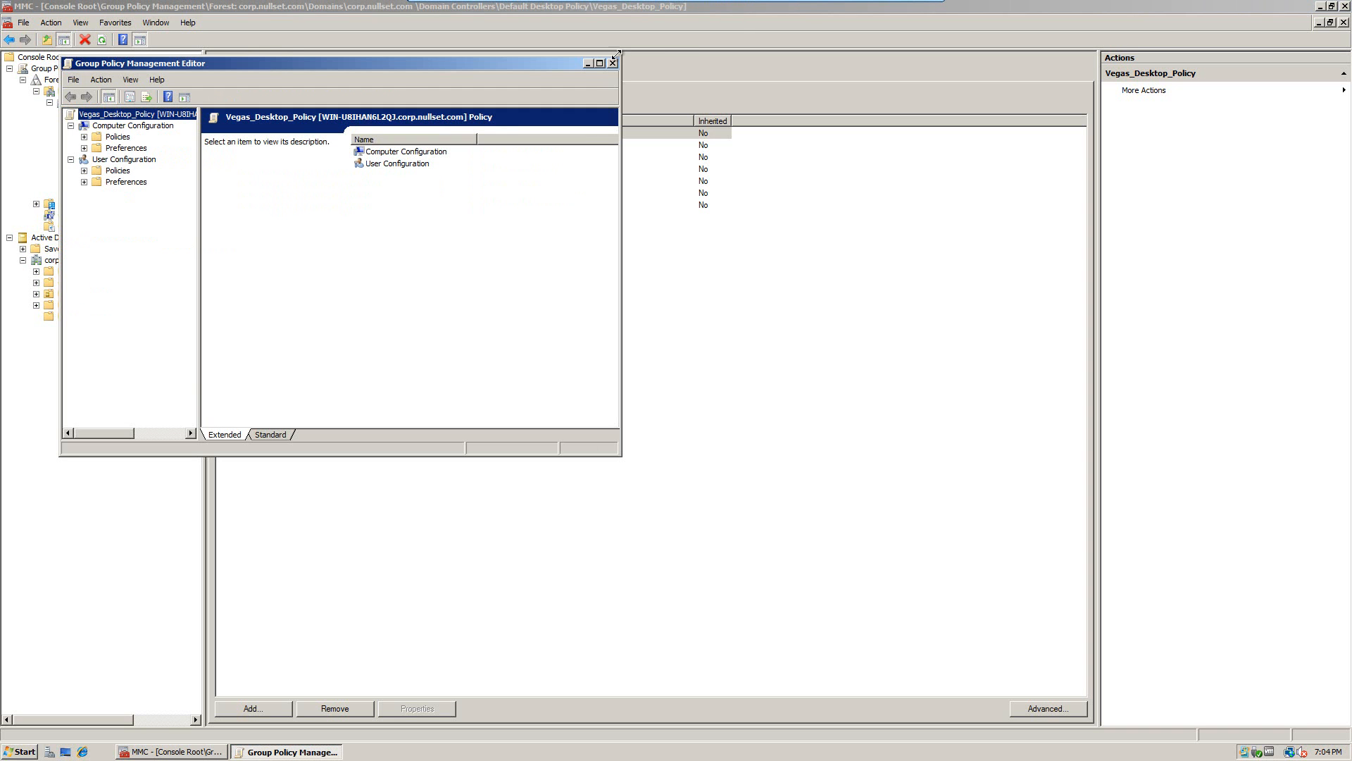
Step: Maximize the editor and navigate to User Configuration > Policies > Administrative Templates > Desktop > Active Desktop
left_click(600, 63)
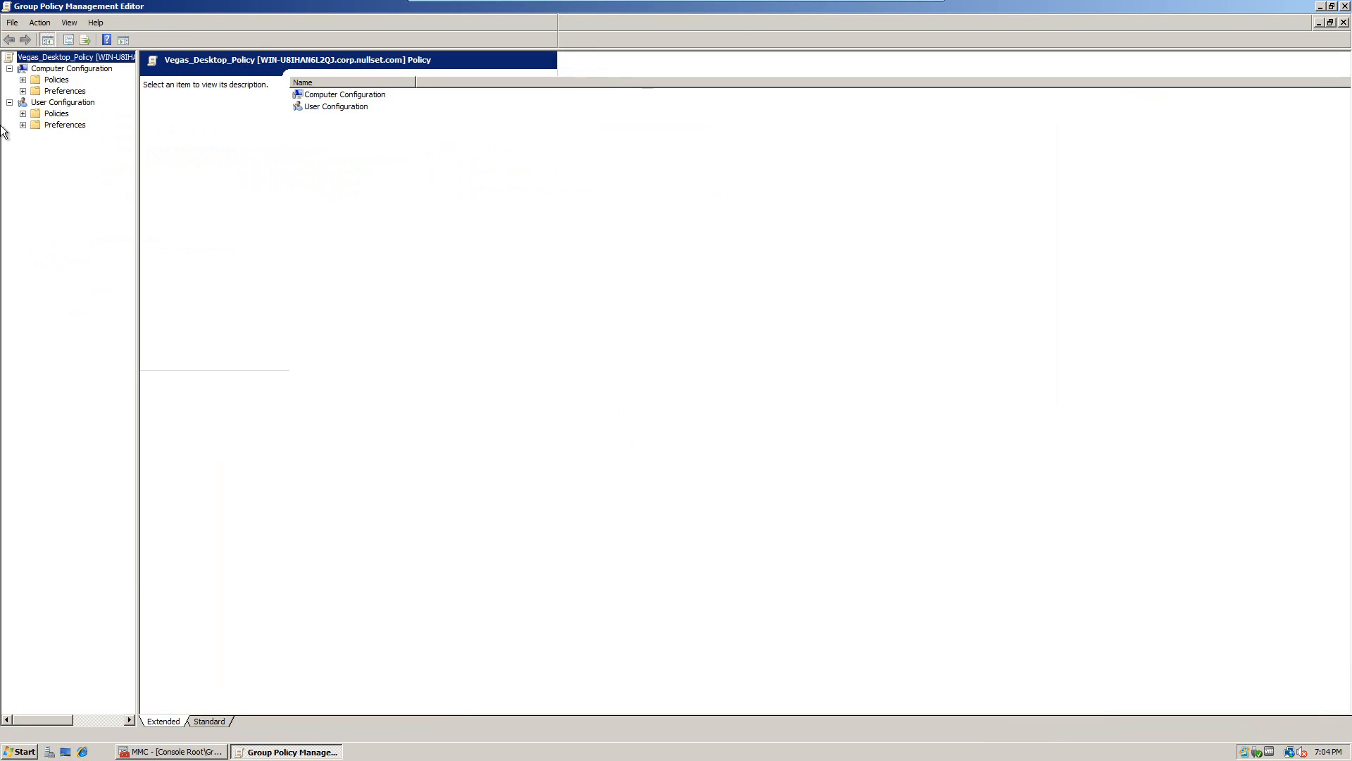
left_click(22, 114)
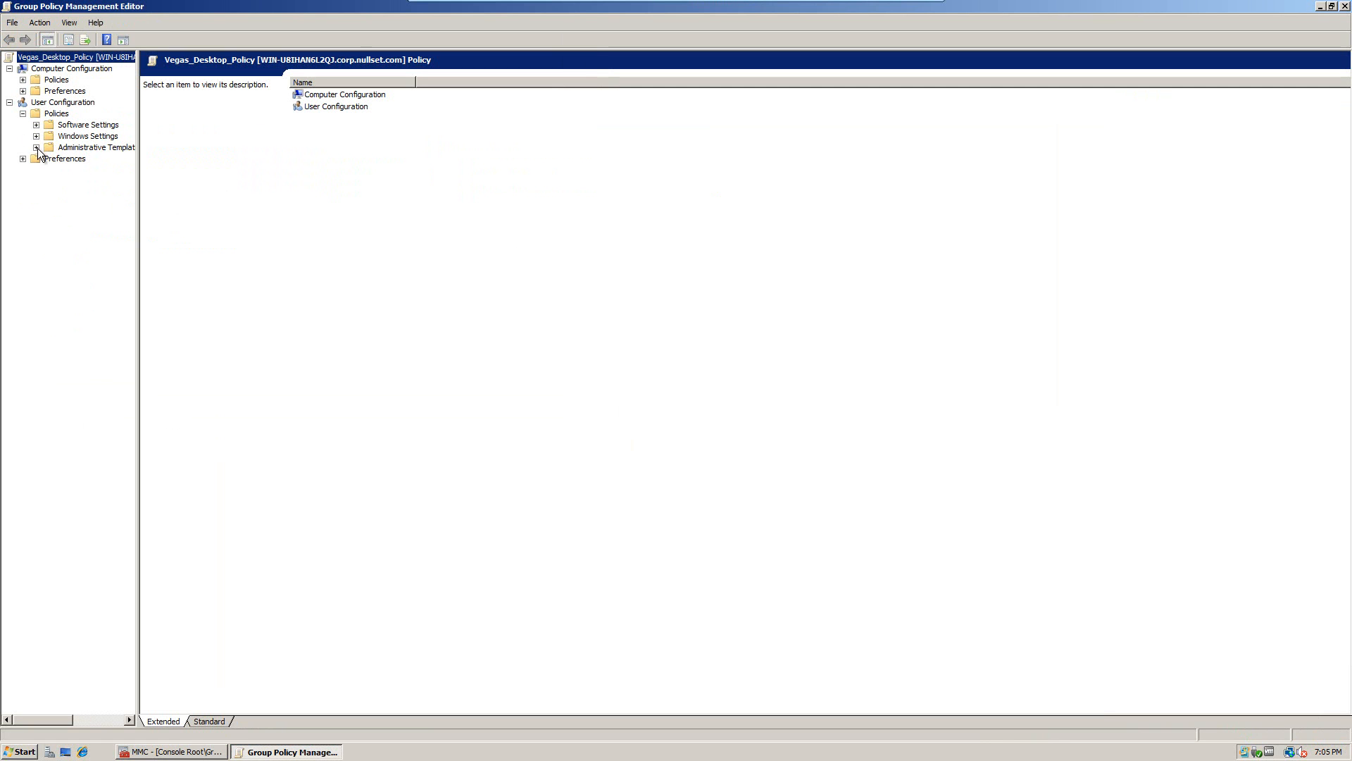
left_click(36, 147)
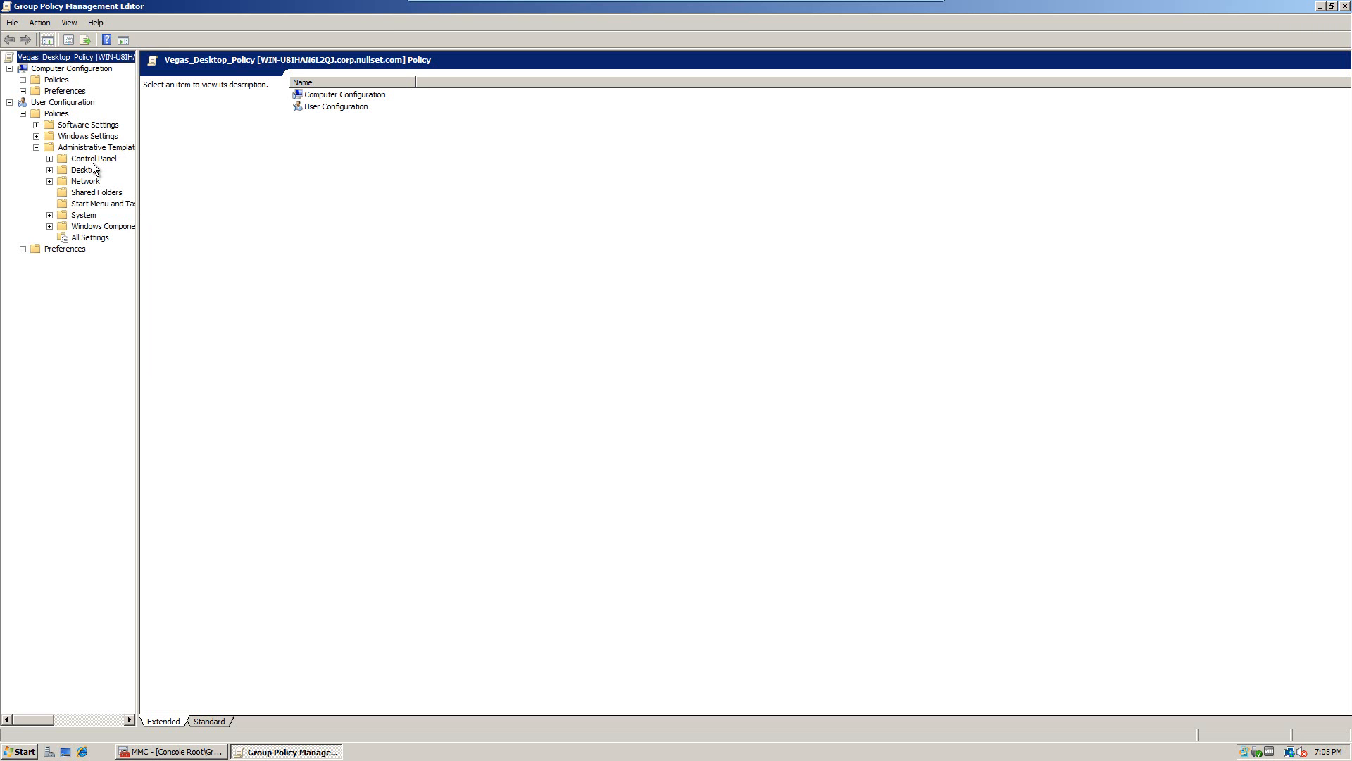
left_click(83, 169)
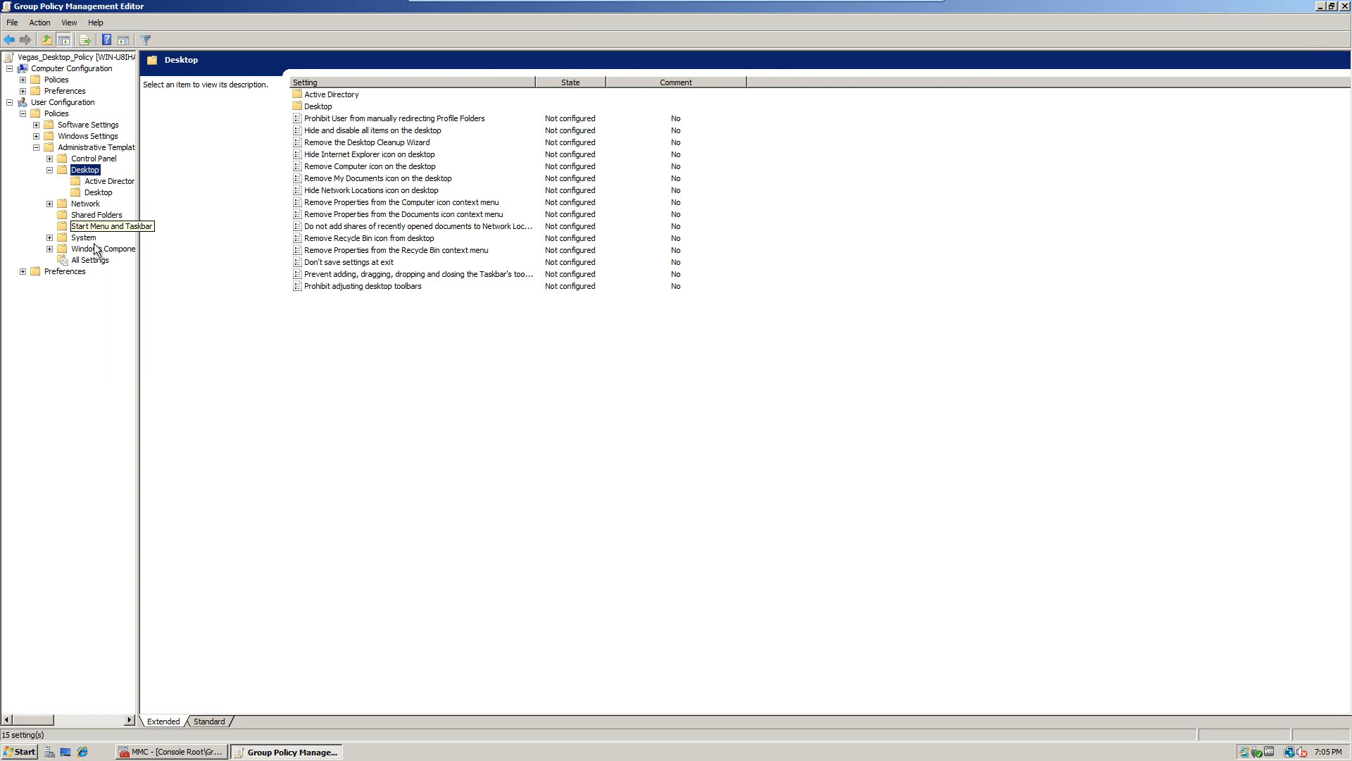
double_click(319, 107)
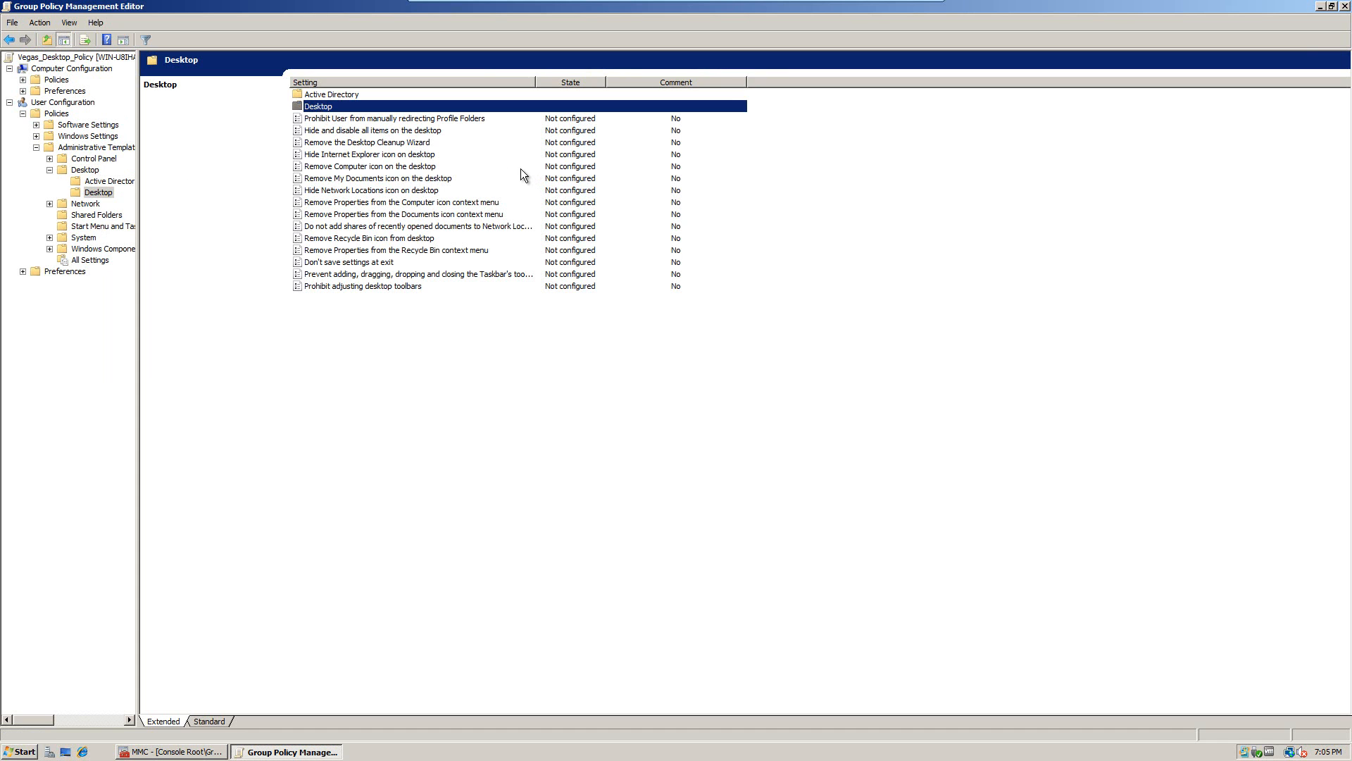
left_click(377, 95)
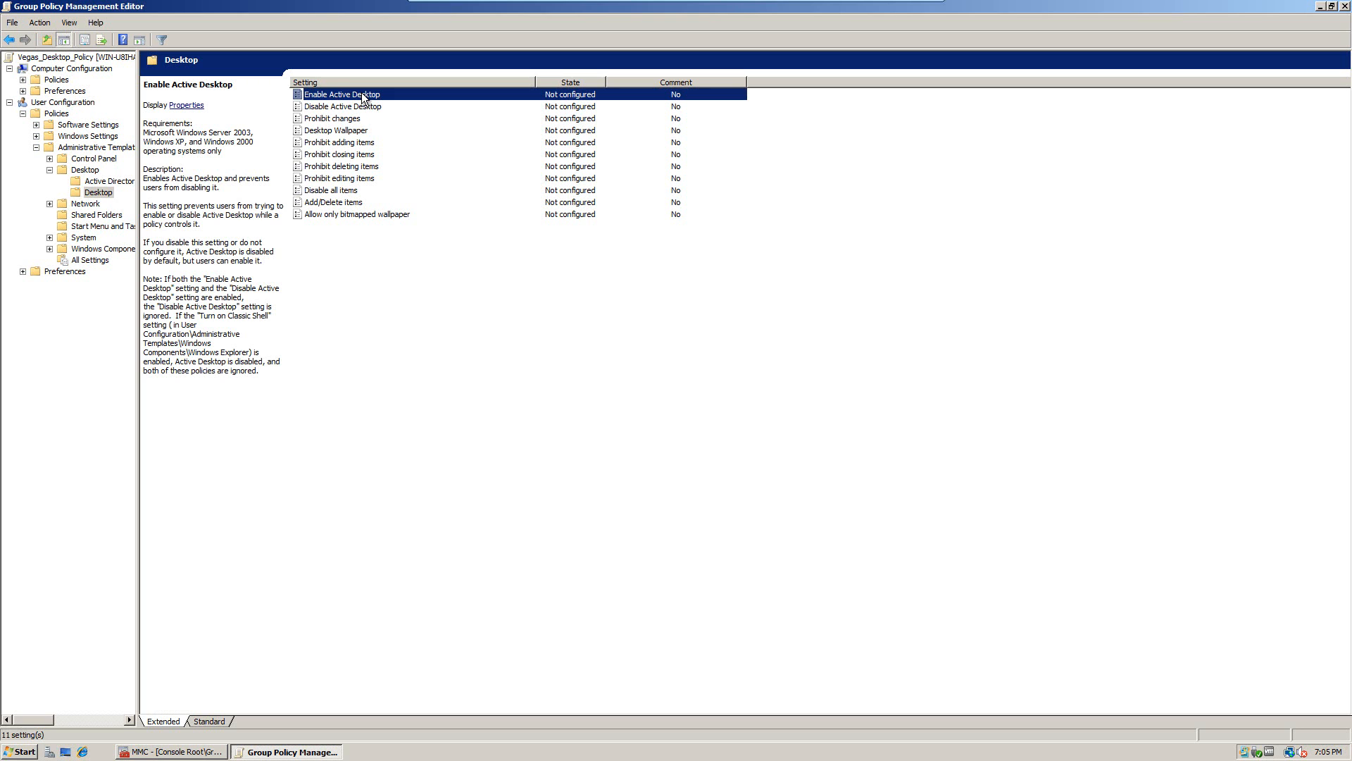
Step: Set Enable Active Desktop to Enabled and confirm it
double_click(363, 99)
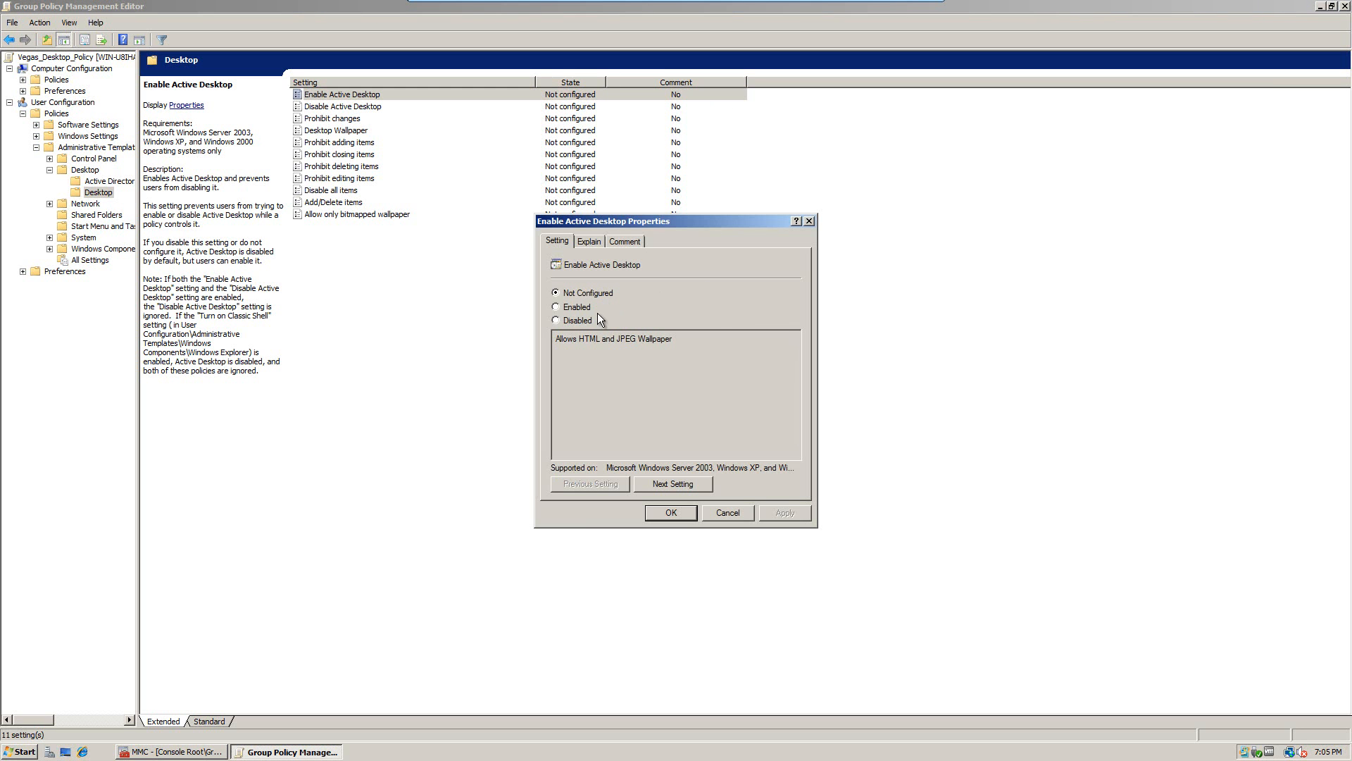
left_click(571, 308)
left_click(714, 599)
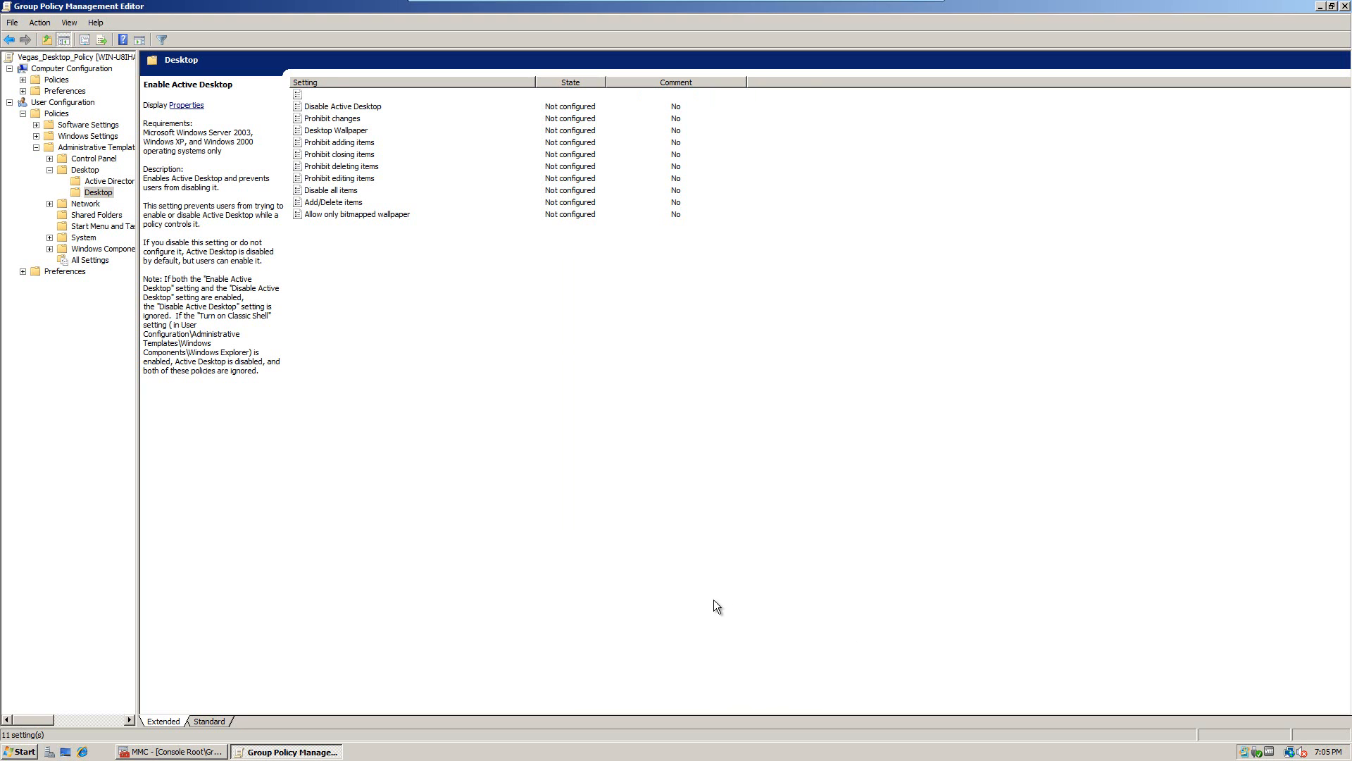
Step: Compare the Disable and Enable Active Desktop descriptions, then re-apply Enabled to Enable Active Desktop
left_click(349, 110)
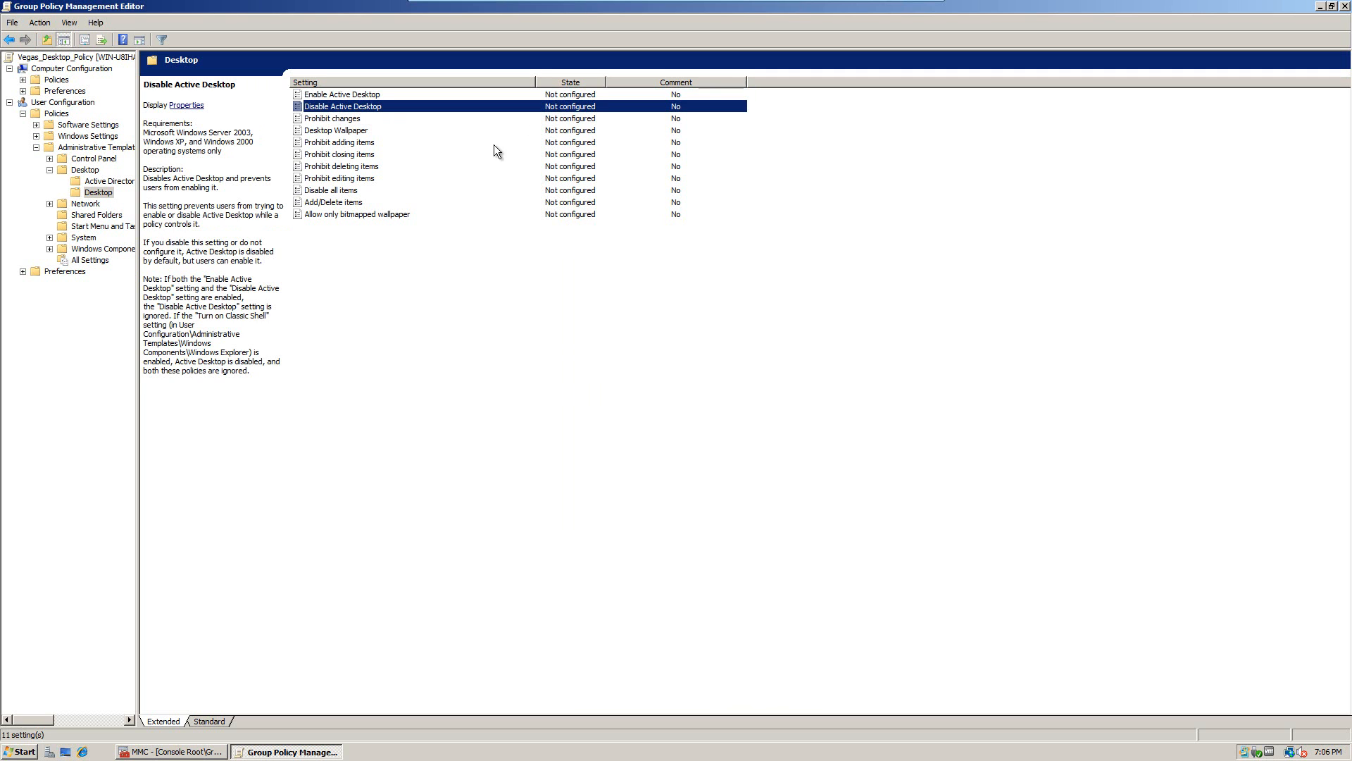
left_click(555, 97)
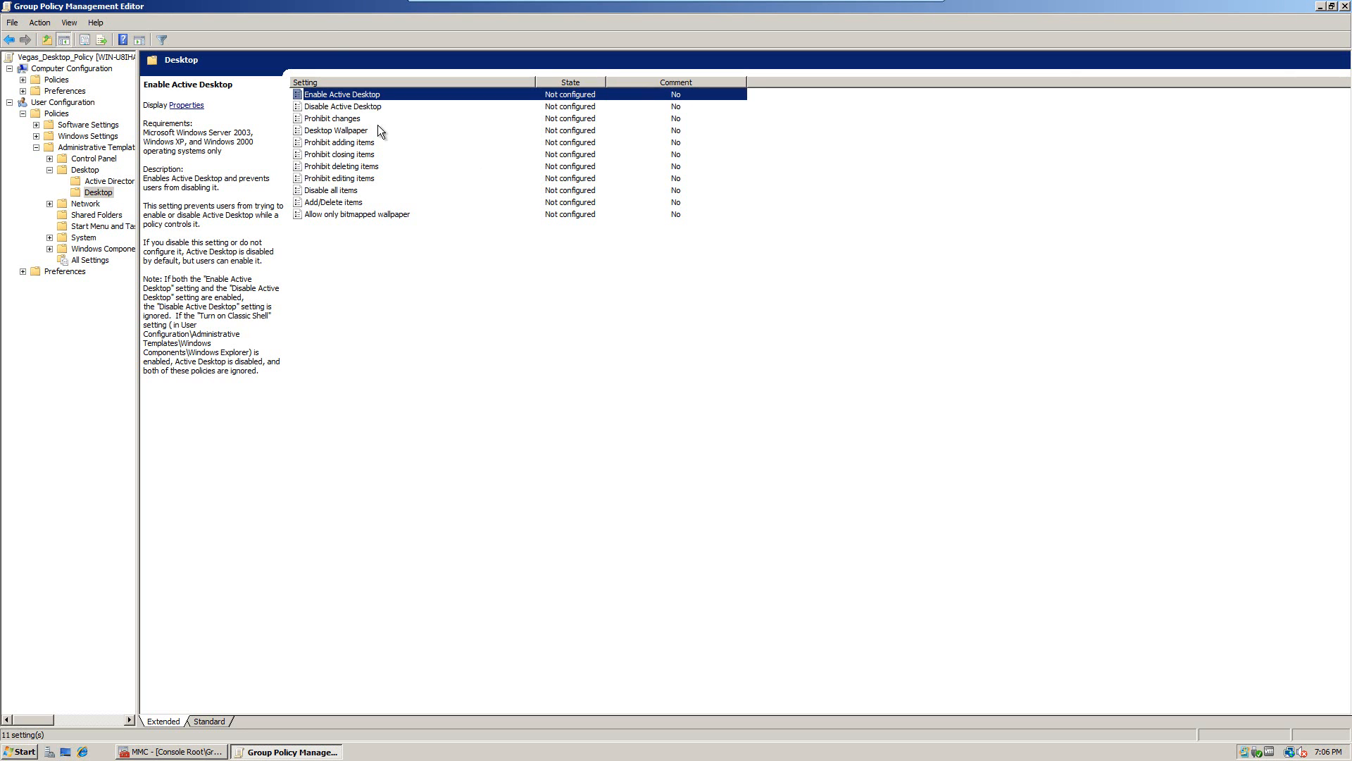
left_click(360, 108)
double_click(358, 95)
left_click(575, 310)
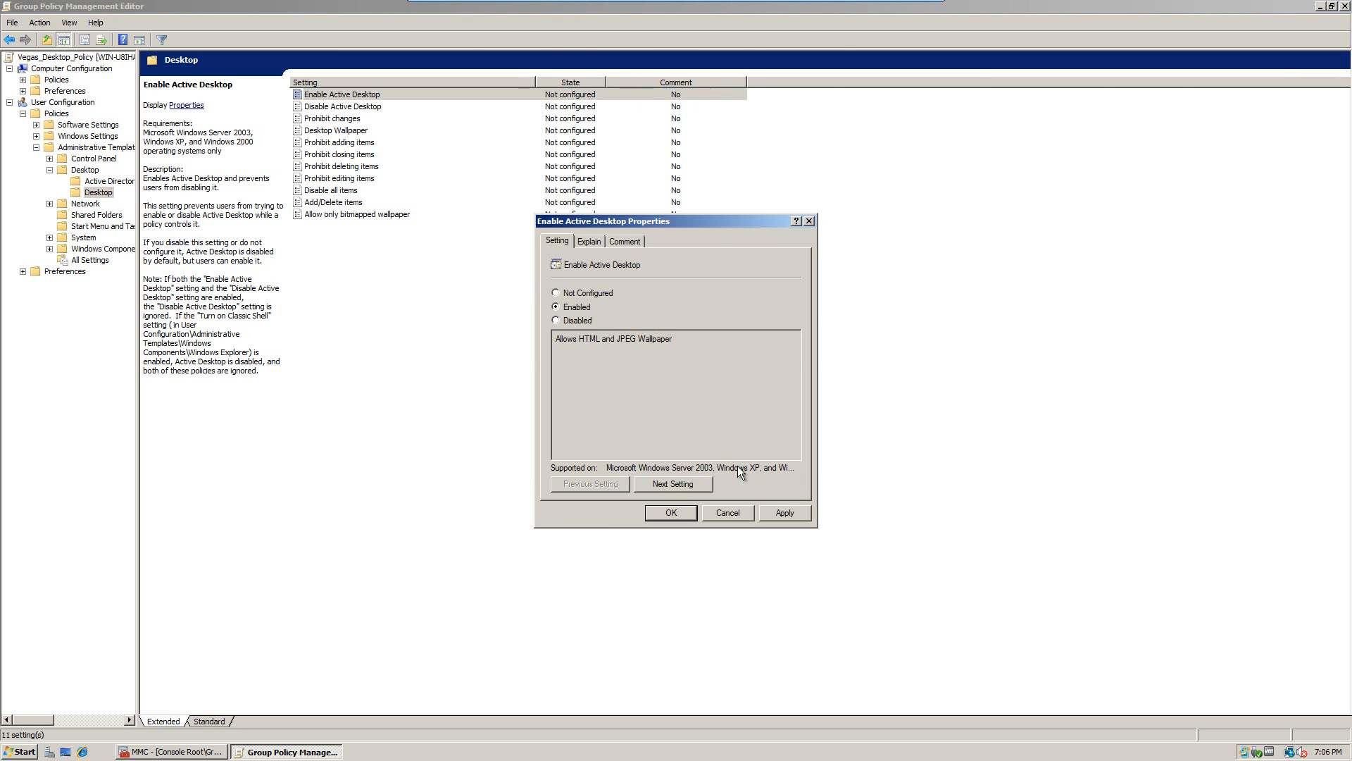
left_click(786, 513)
left_click(669, 513)
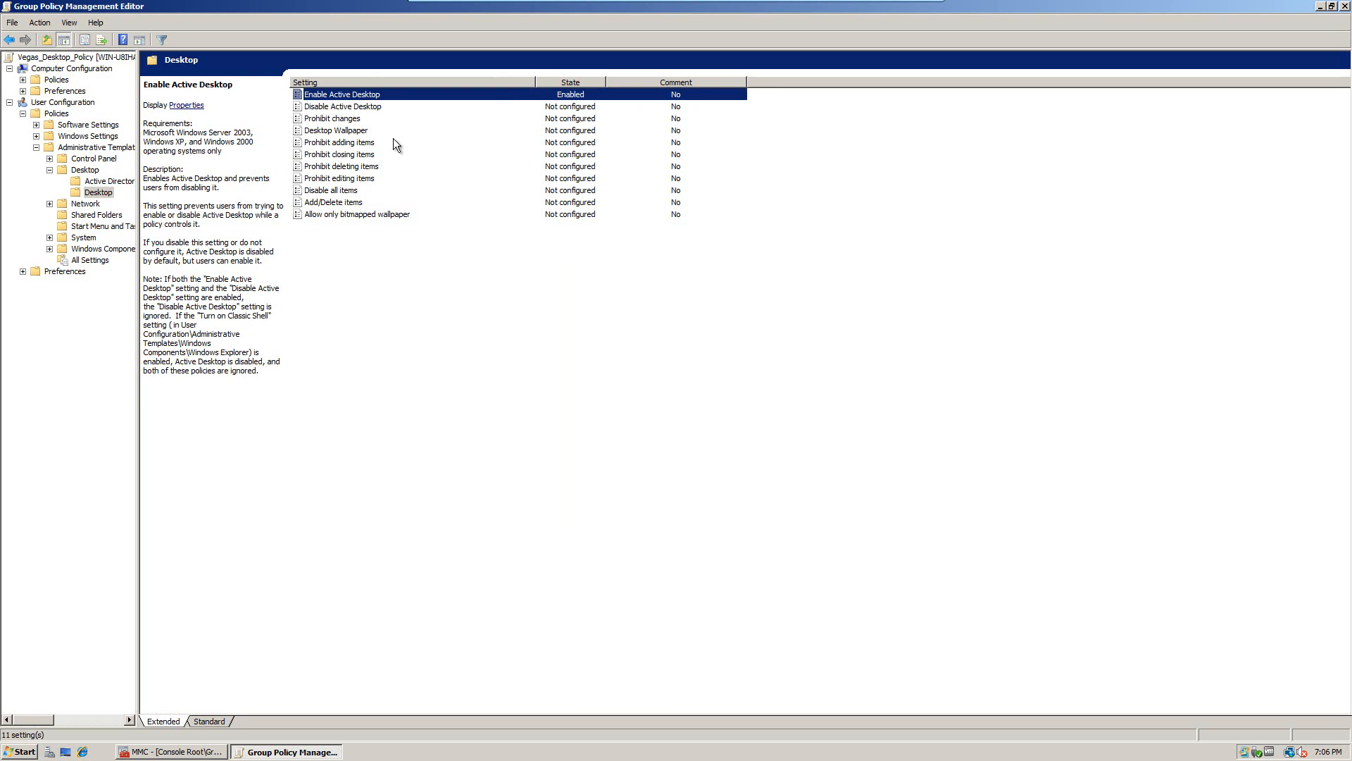
Step: Review the Desktop Wallpaper, Prohibit adding items, Disable all items and bitmapped wallpaper descriptions, then minimize the editor
left_click(340, 131)
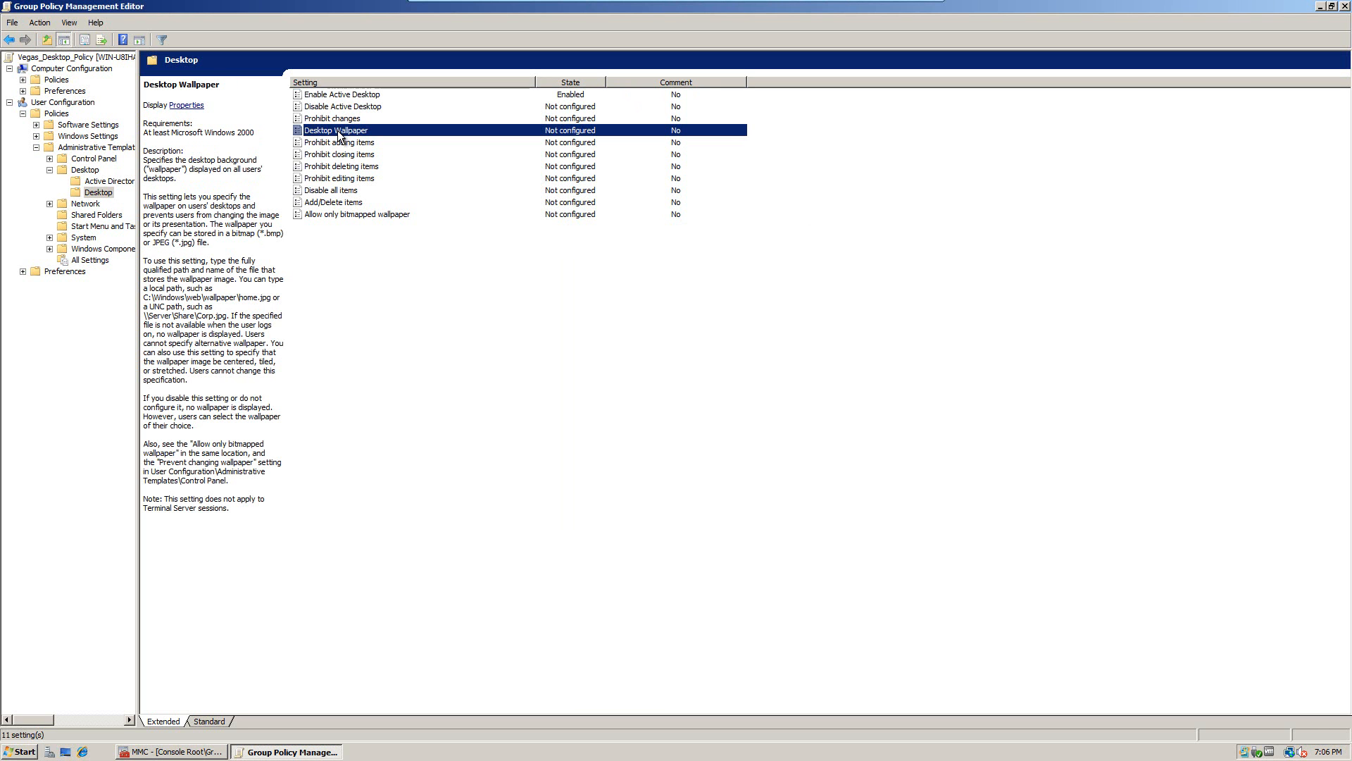
left_click(349, 144)
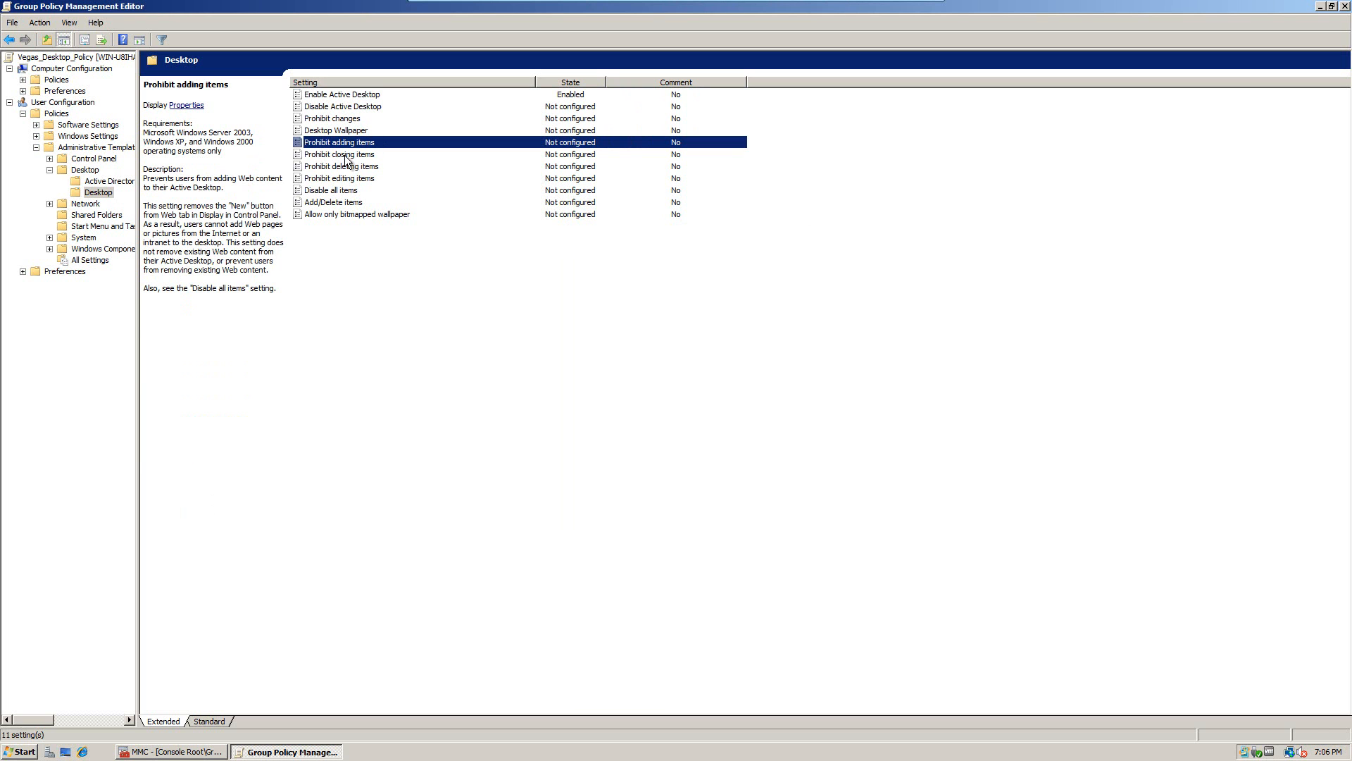
left_click(332, 200)
left_click(331, 188)
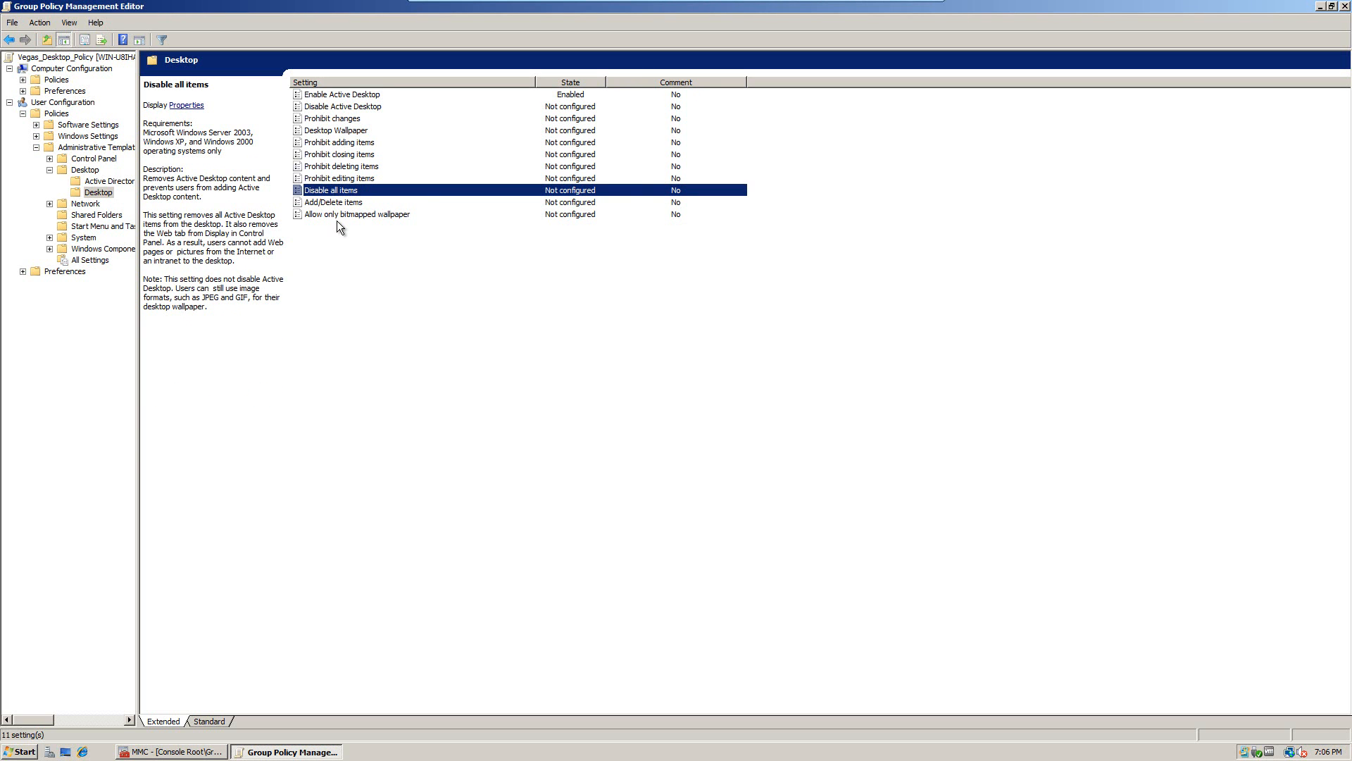
left_click(337, 214)
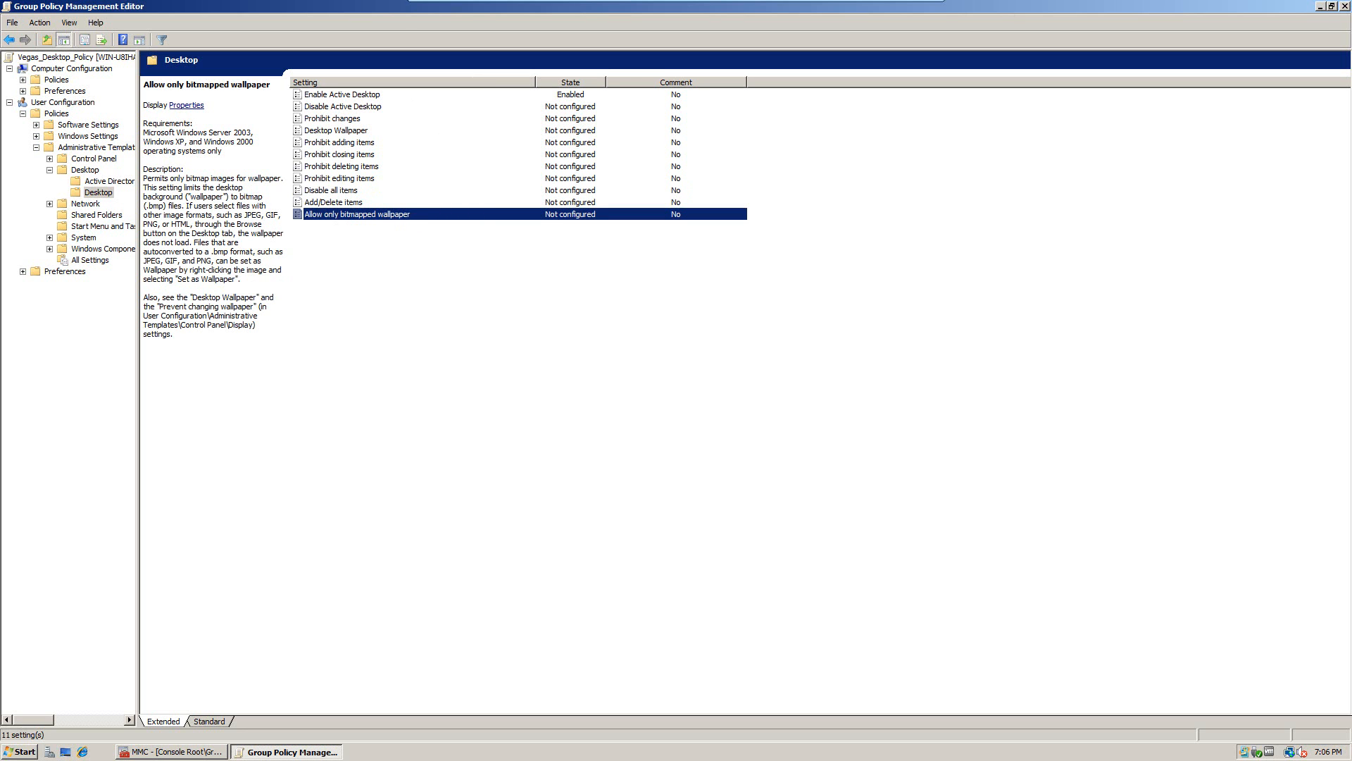
mouse_move(1326, 7)
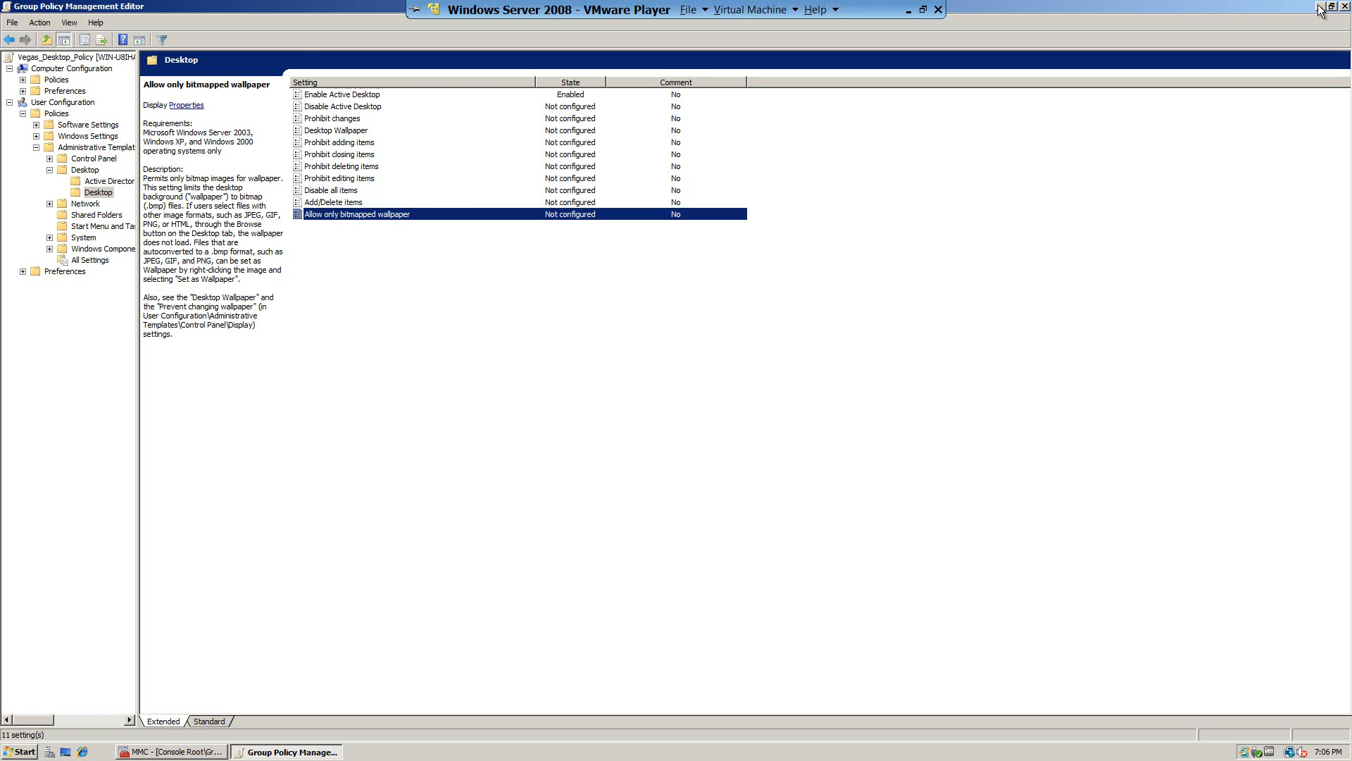
left_click(1319, 8)
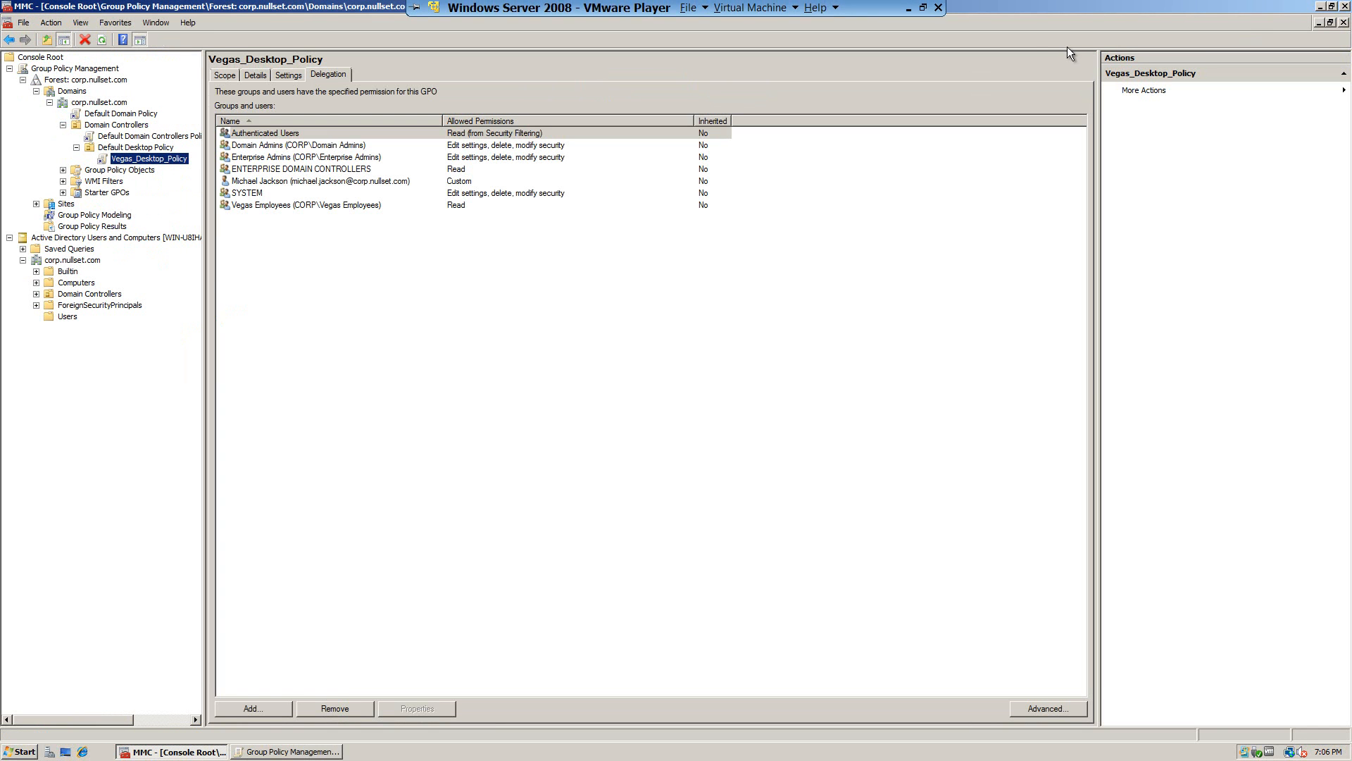
Step: Minimize the management console and open Computer from the desktop
left_click(1319, 6)
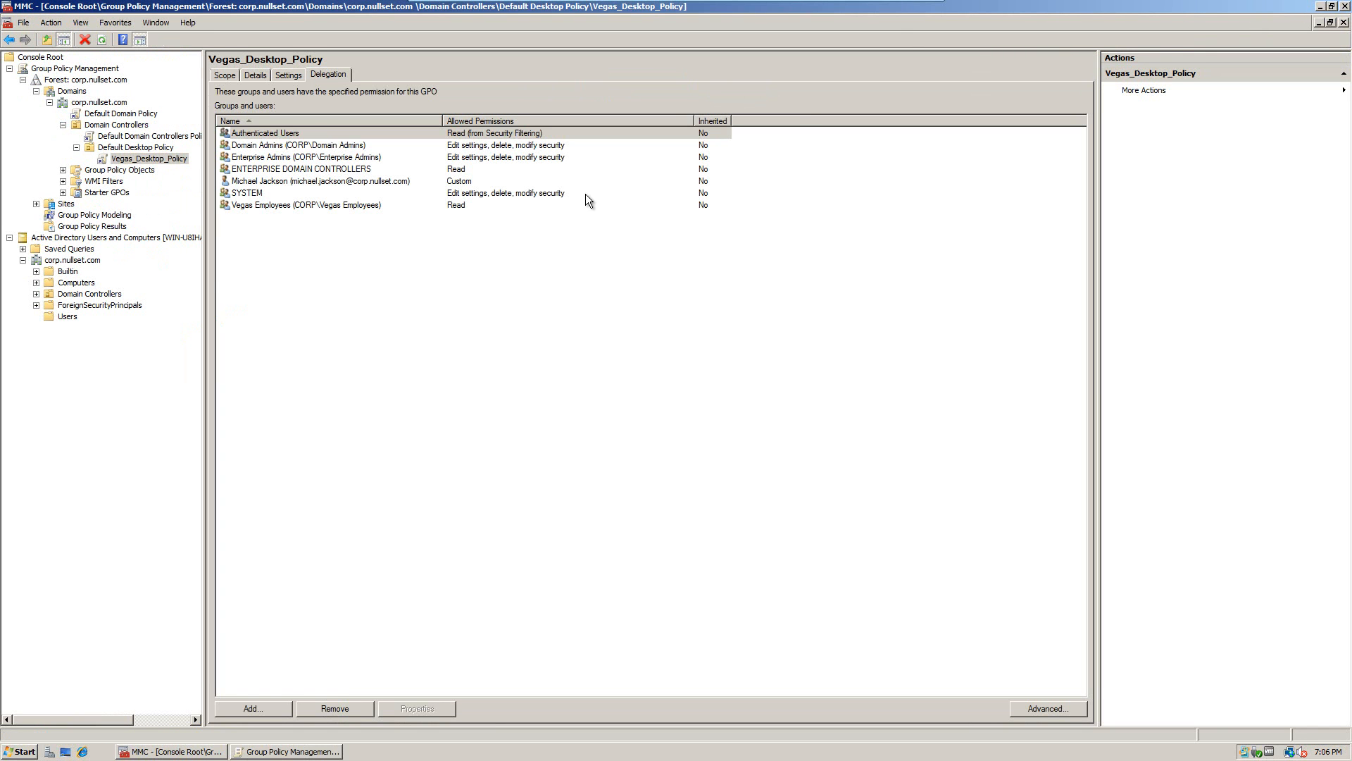
double_click(29, 30)
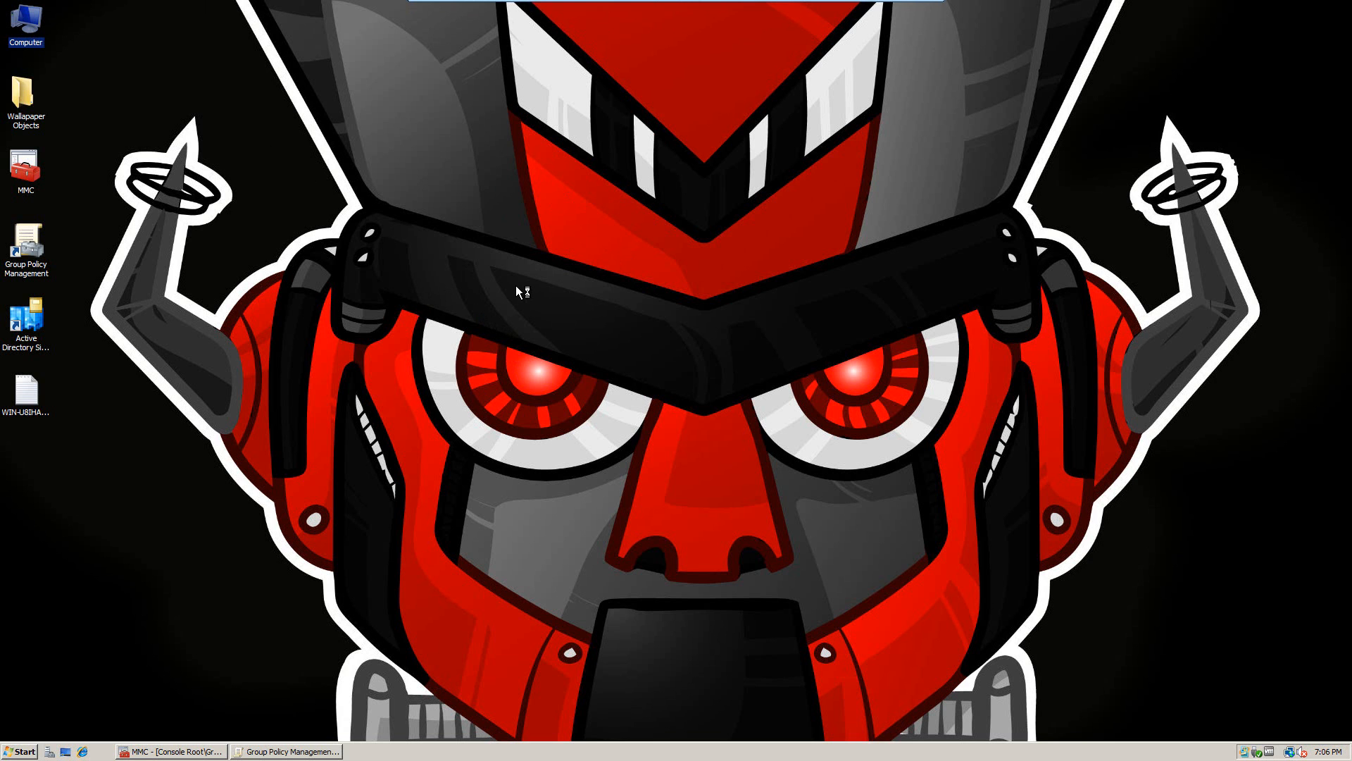
Step: Browse to C:\CompanyWallpaper and open the Wallpaper JPEG in Paint
left_click(437, 258)
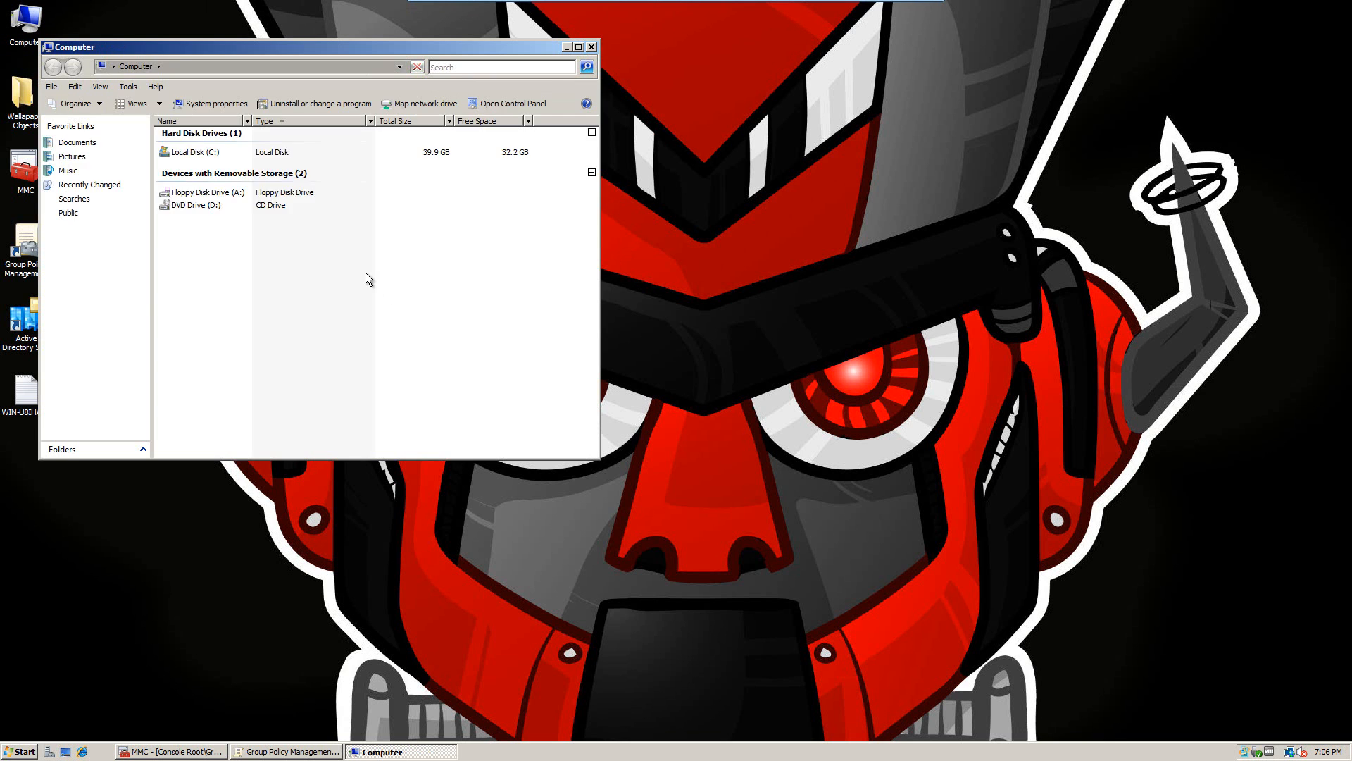
left_click(187, 153)
left_click(182, 167)
double_click(246, 153)
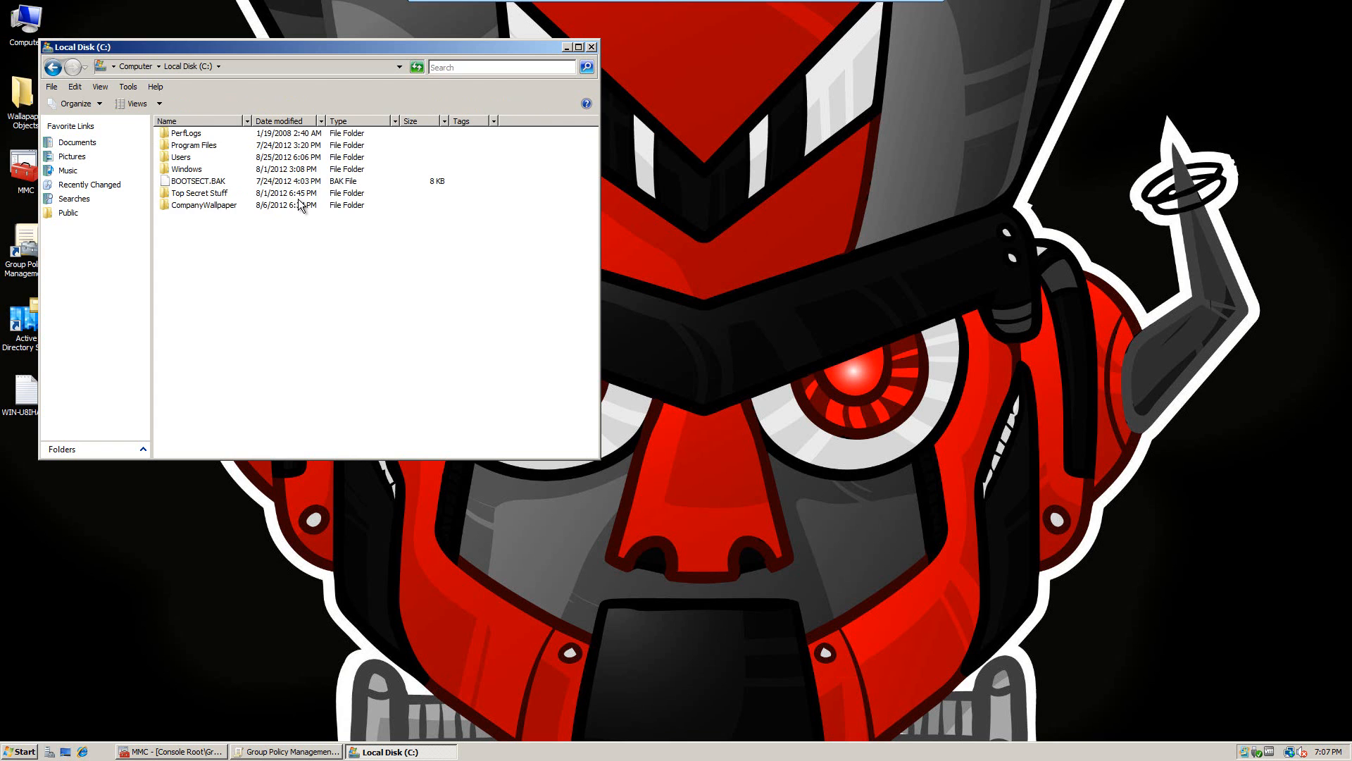
double_click(196, 206)
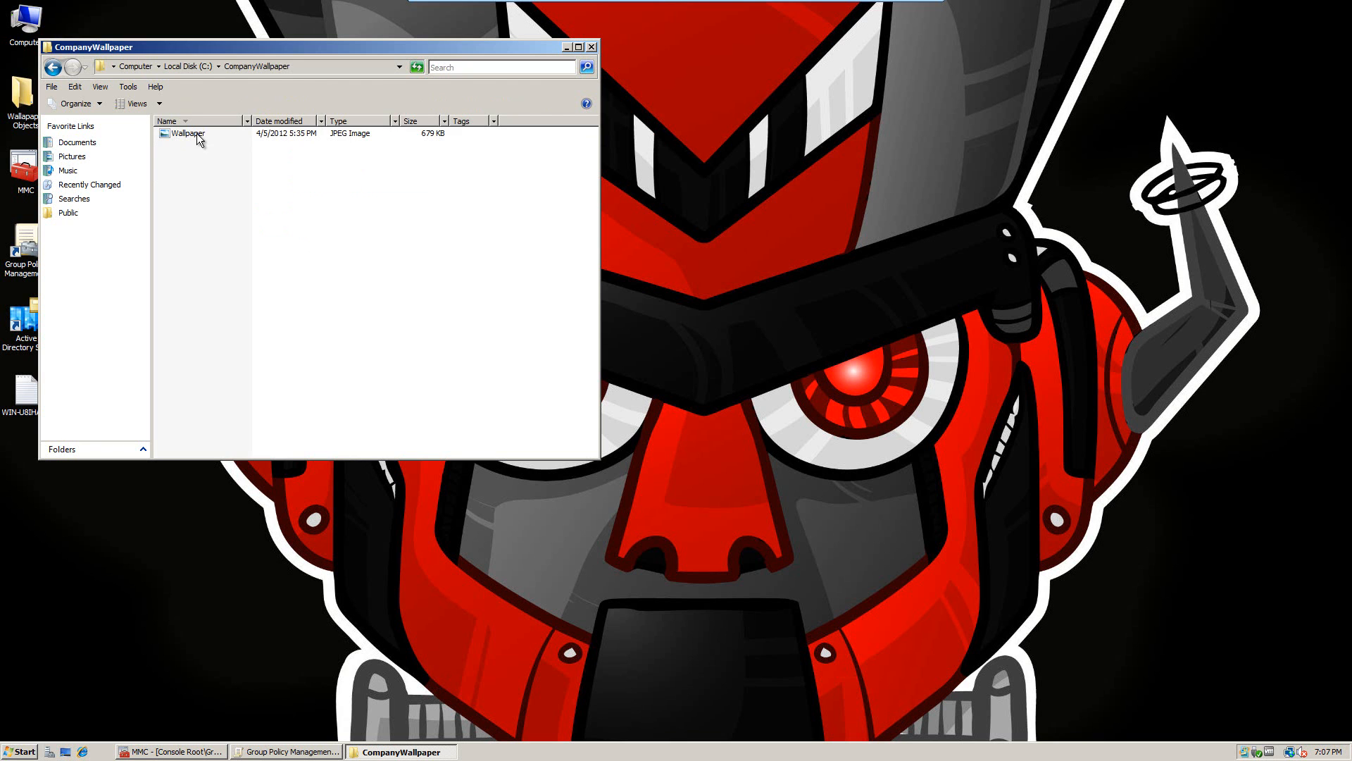
left_click(198, 136)
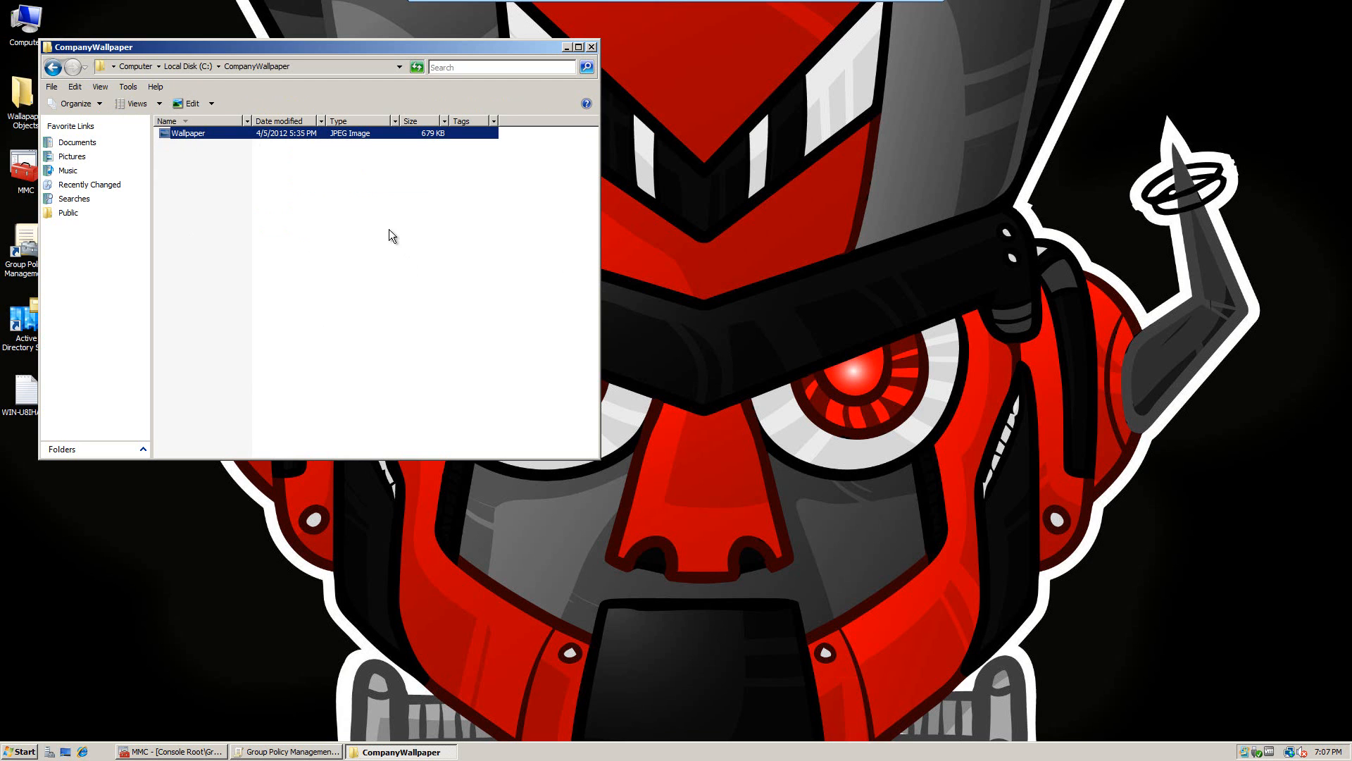
left_click(346, 192)
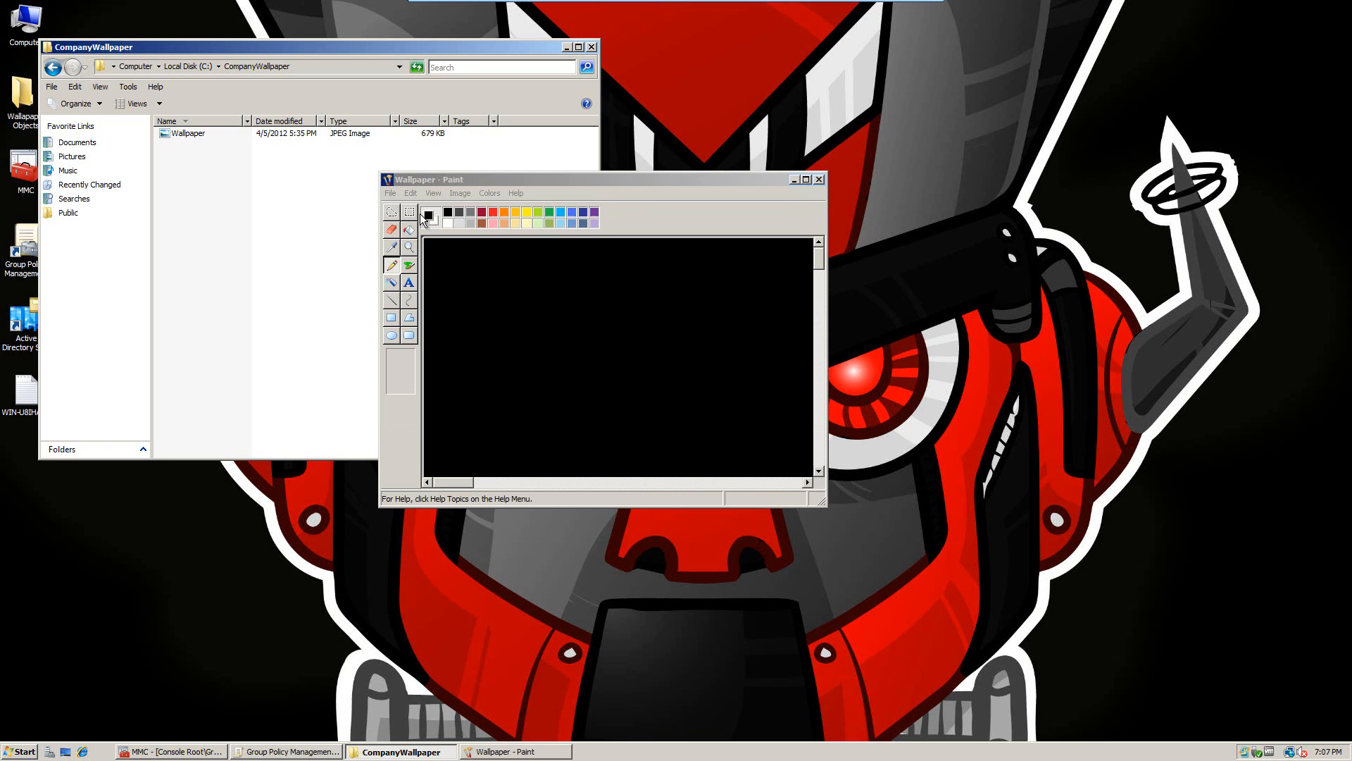
Step: Maximize Paint, scroll across the whole Wallpaper image, then close Paint and go back to C:
left_click(806, 179)
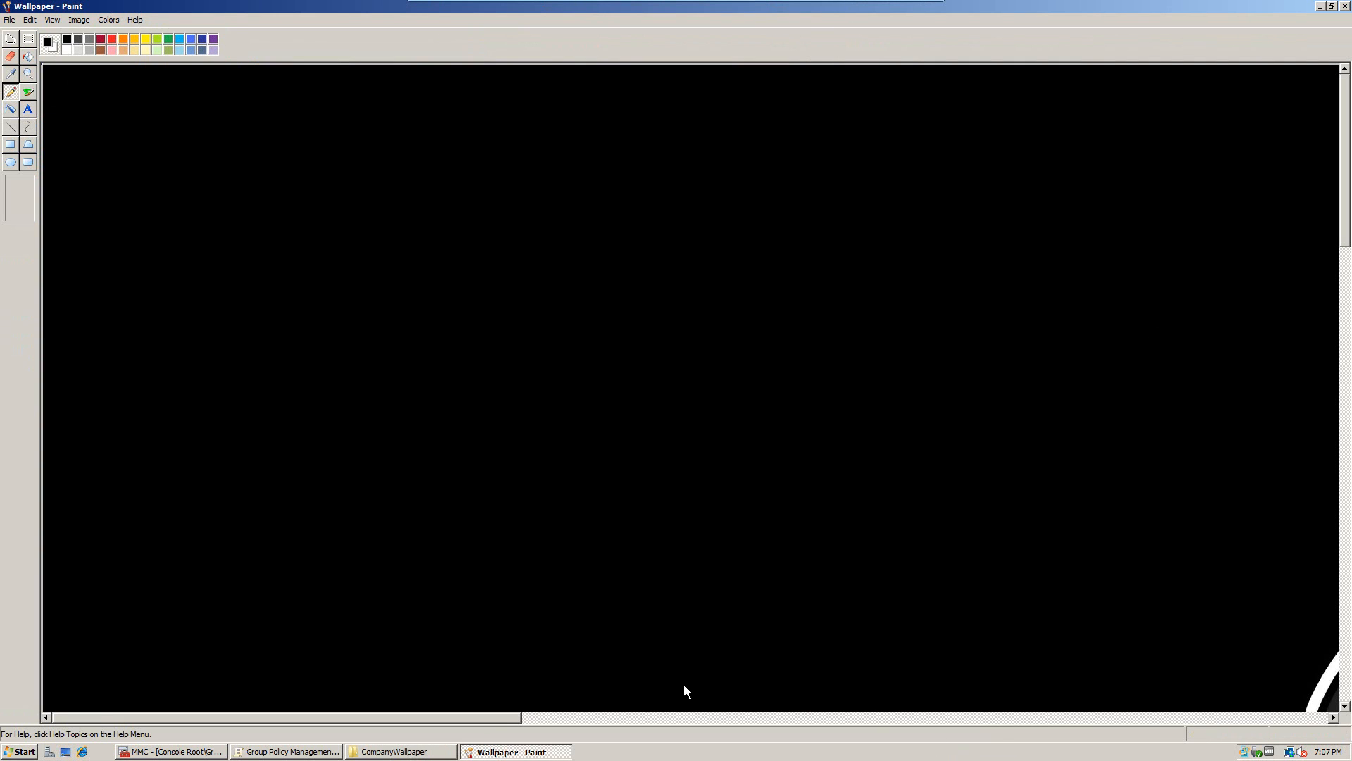
left_click(590, 715)
left_click_drag(1055, 707, 931, 712)
left_click_drag(1344, 173, 1350, 477)
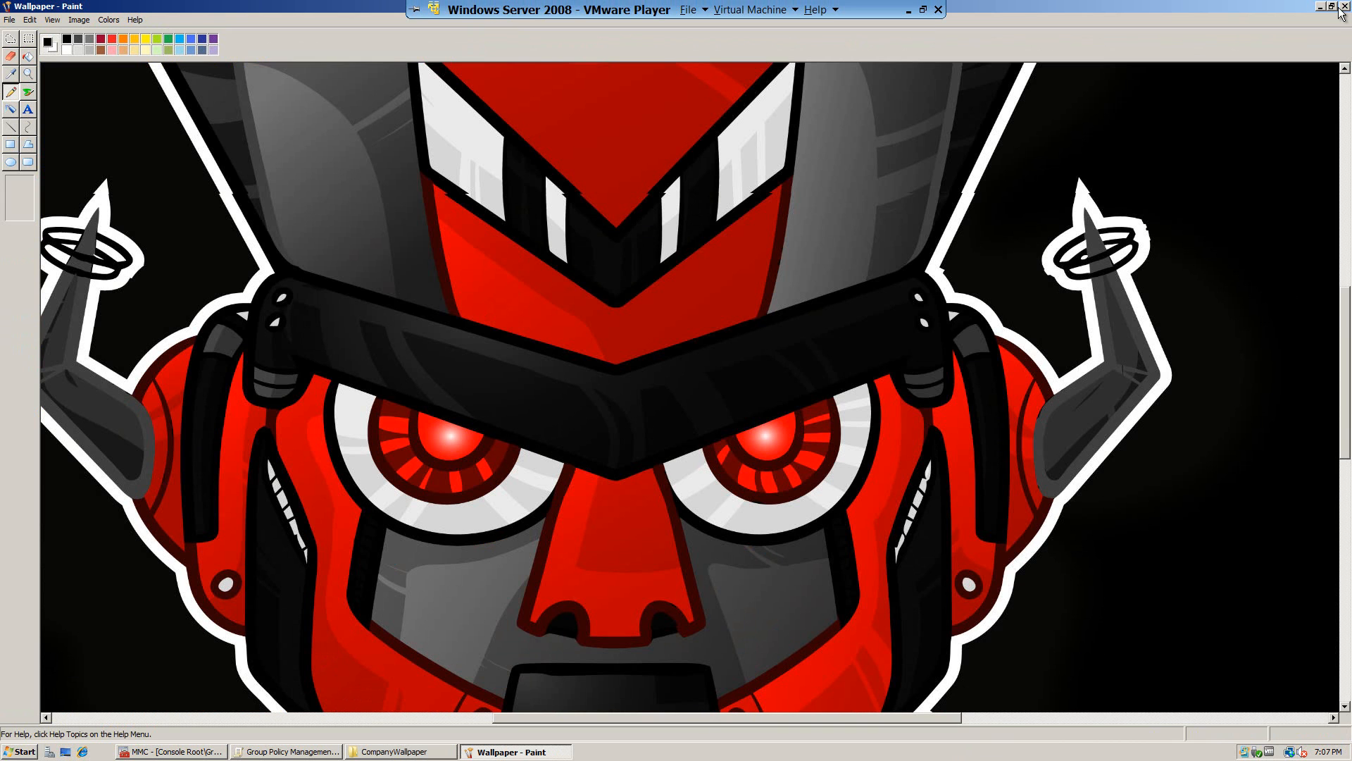
left_click_drag(1344, 333, 1348, 12)
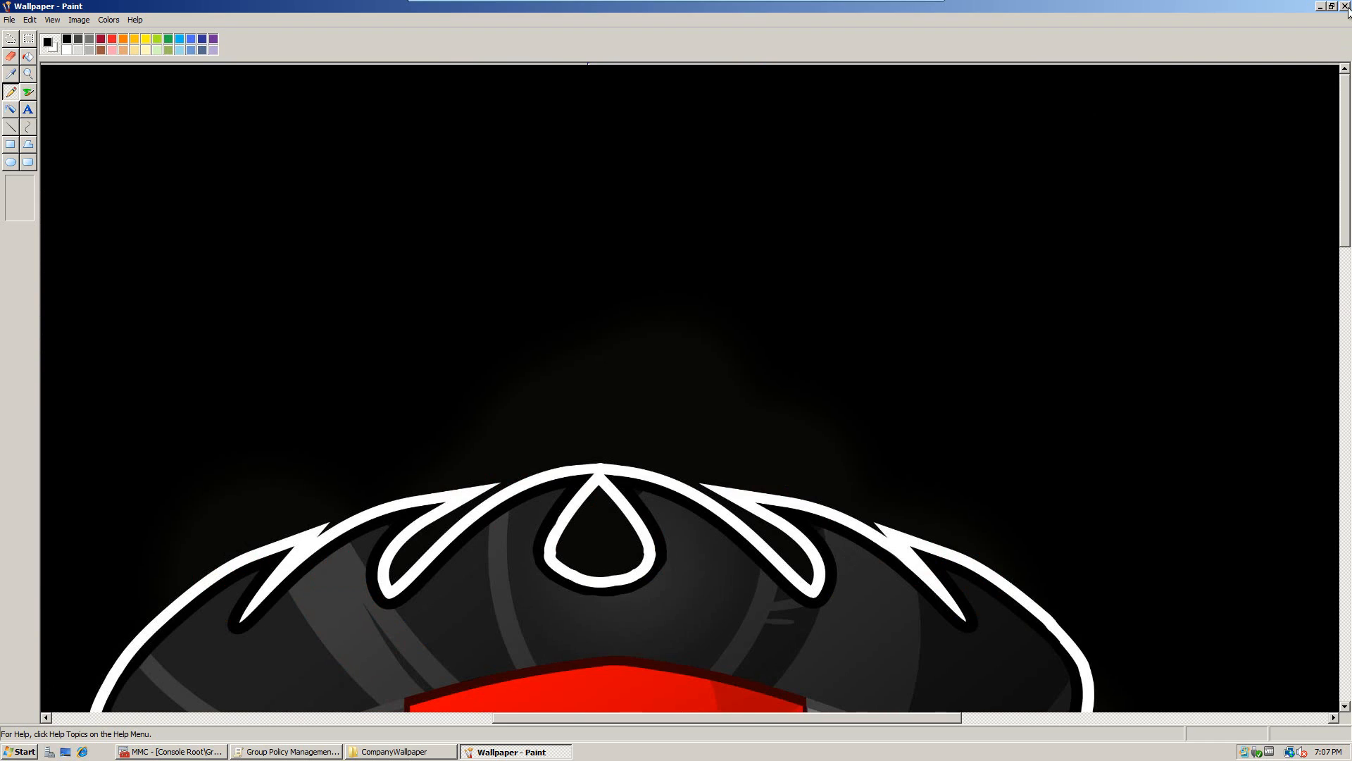
left_click(1348, 8)
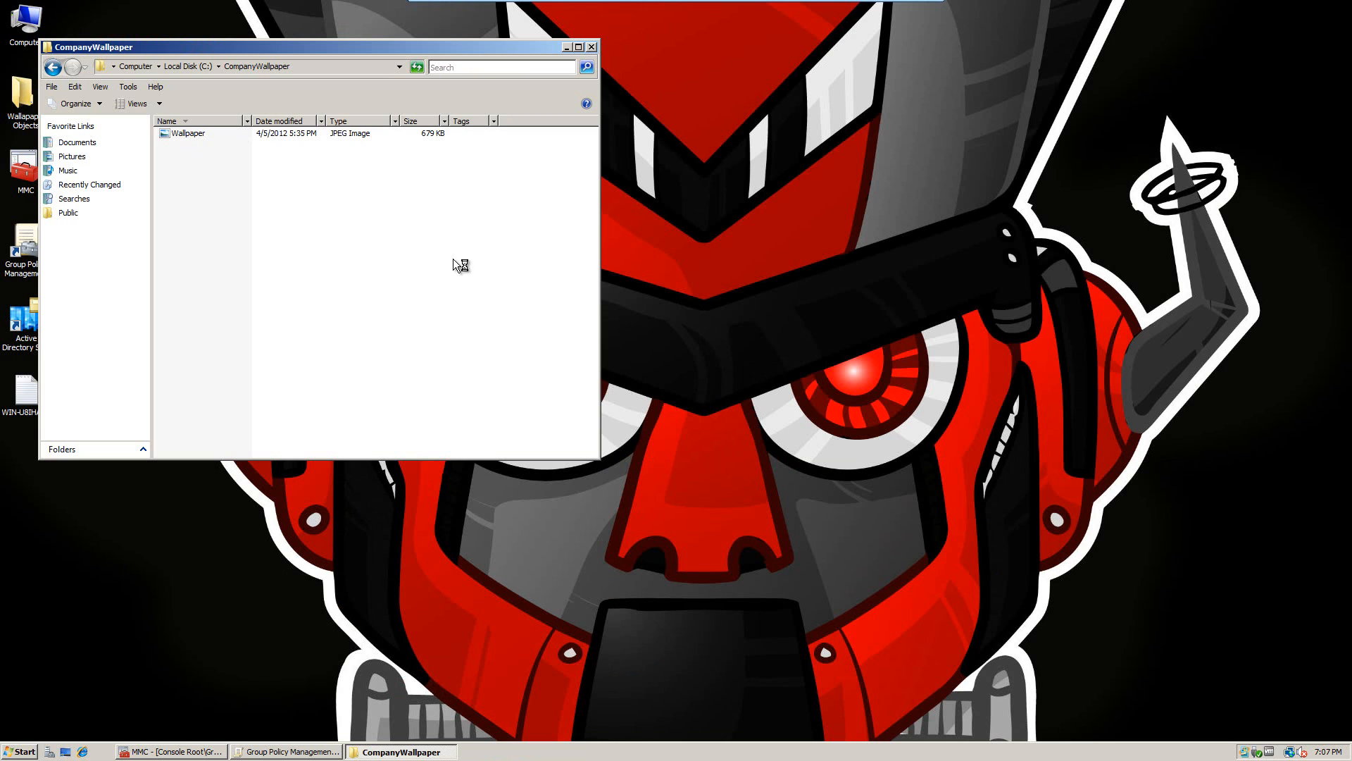
key("BackSpace")
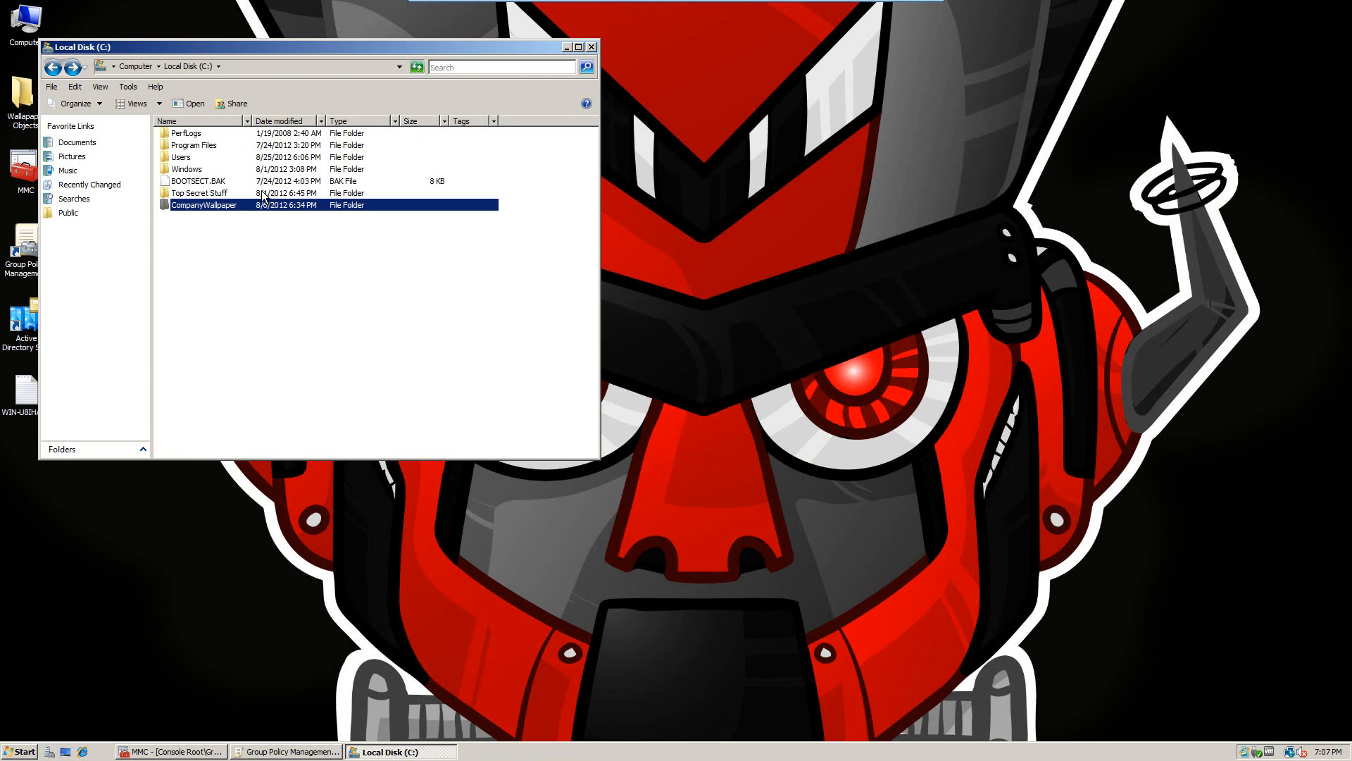
Step: Open the File Sharing dialog for CompanyWallpaper from its Properties' Sharing tab
right_click(231, 207)
left_click(265, 367)
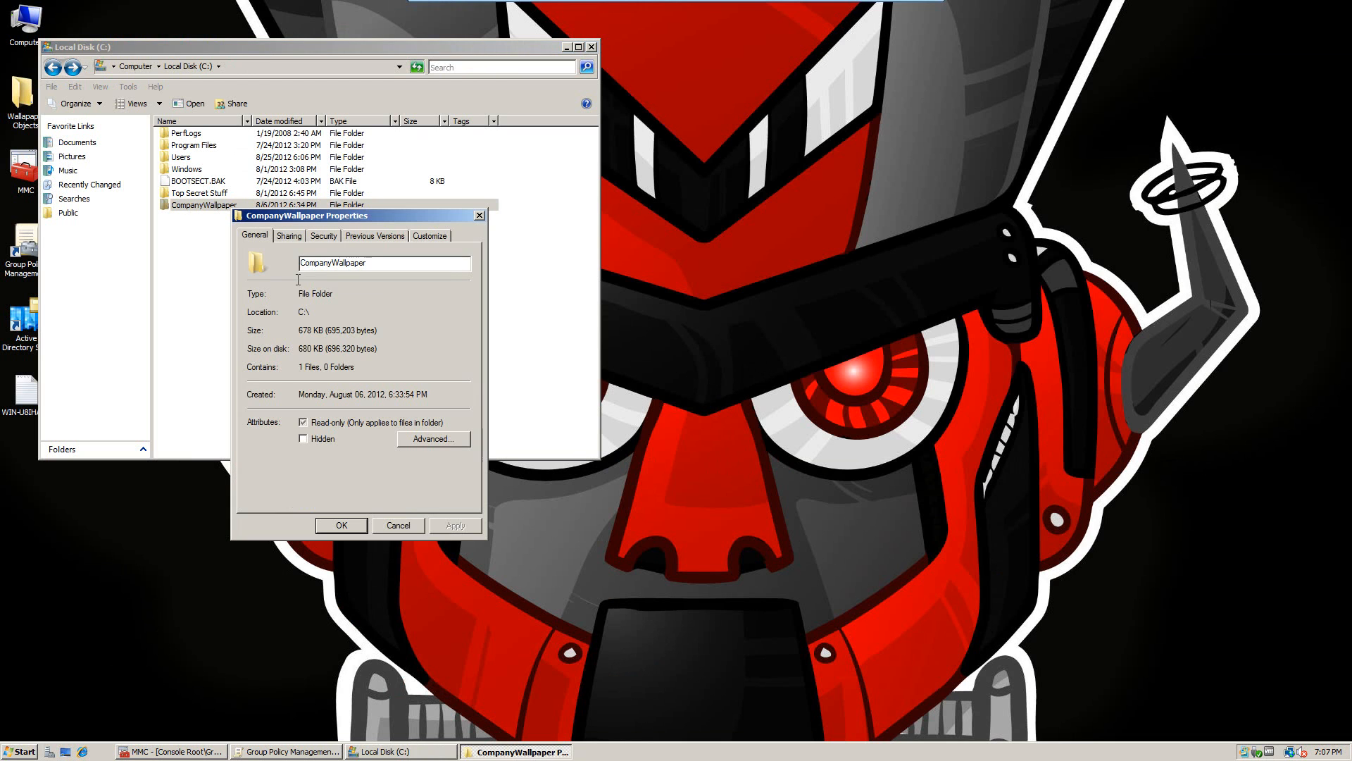
left_click(290, 236)
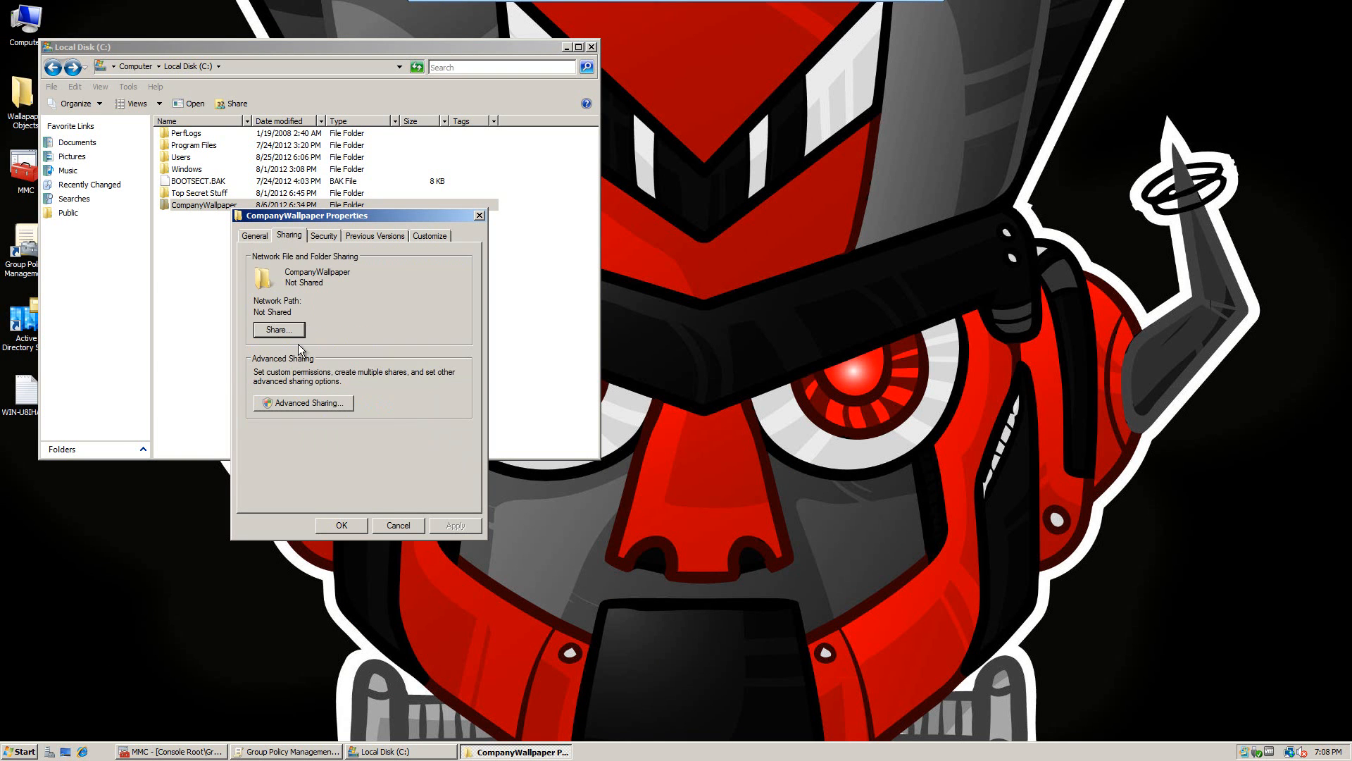
left_click(277, 330)
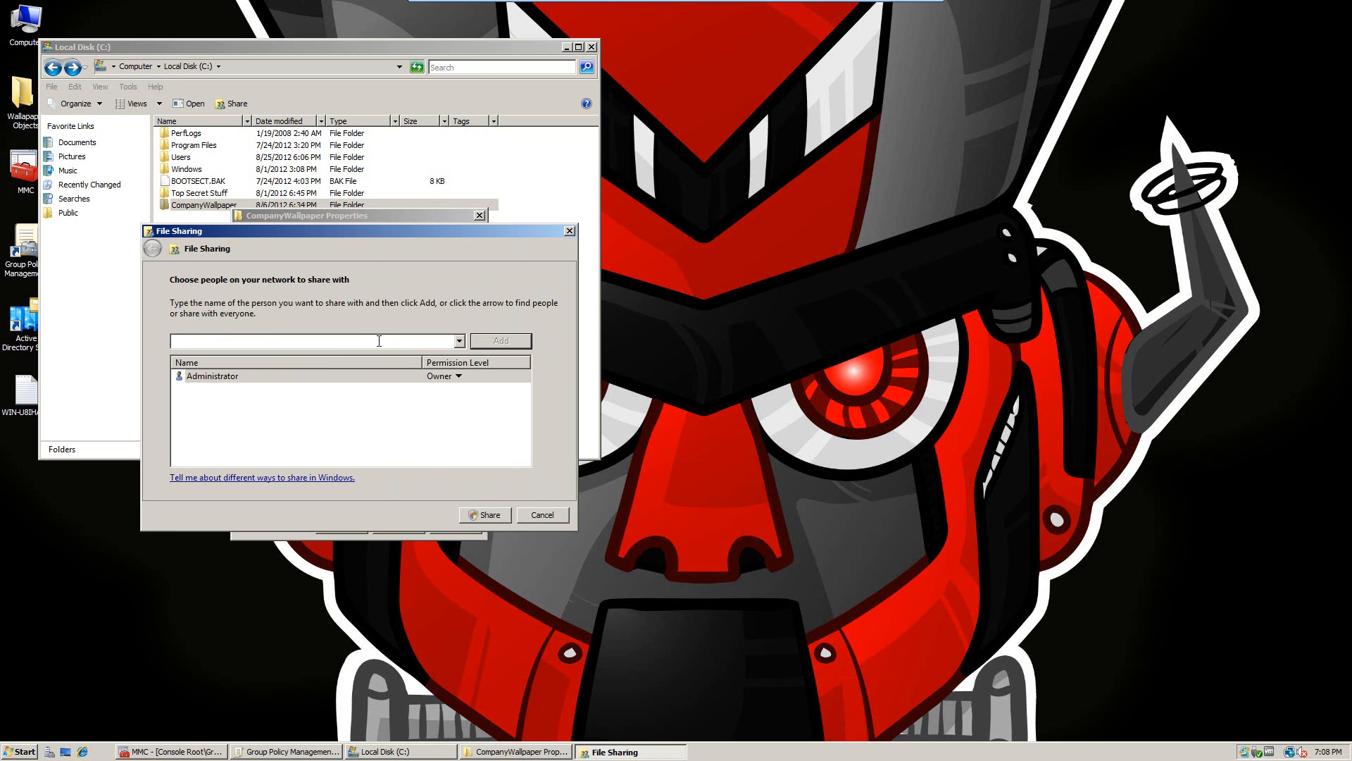
Step: Add Domain Users at Reader permission, share CompanyWallpaper, copy the share link and finish
type("Dmoa")
key("BackSpace")
key("BackSpace")
key("BackSpace")
type("omain User")
left_click(490, 341)
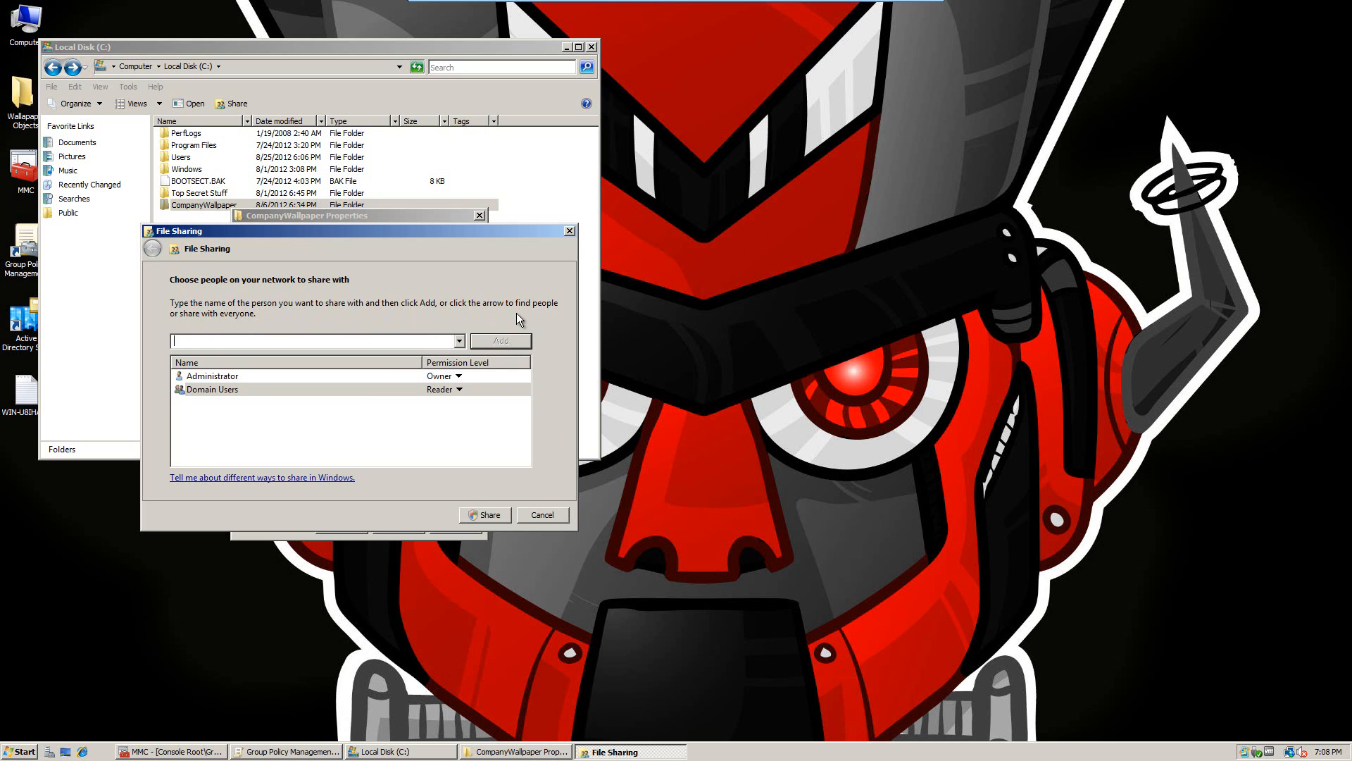
left_click(373, 391)
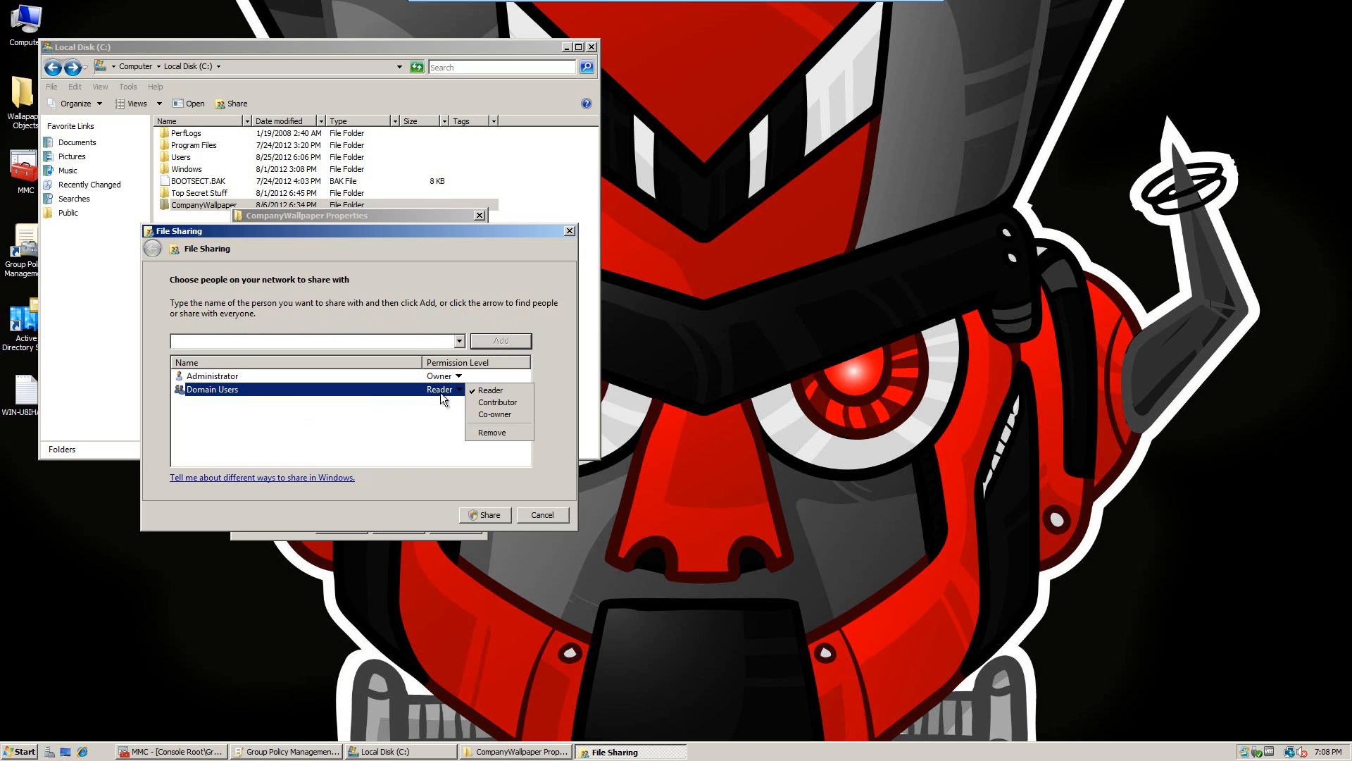
left_click(482, 391)
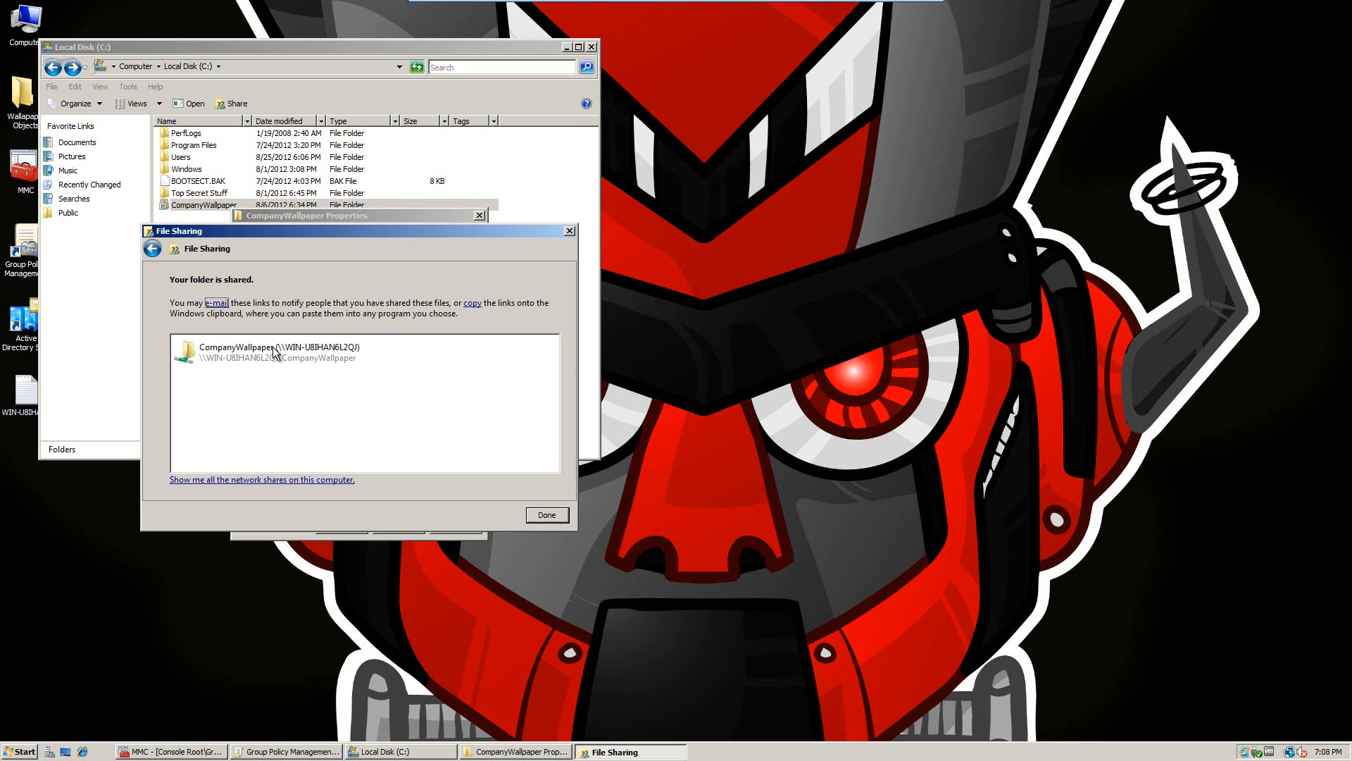
left_click(277, 354)
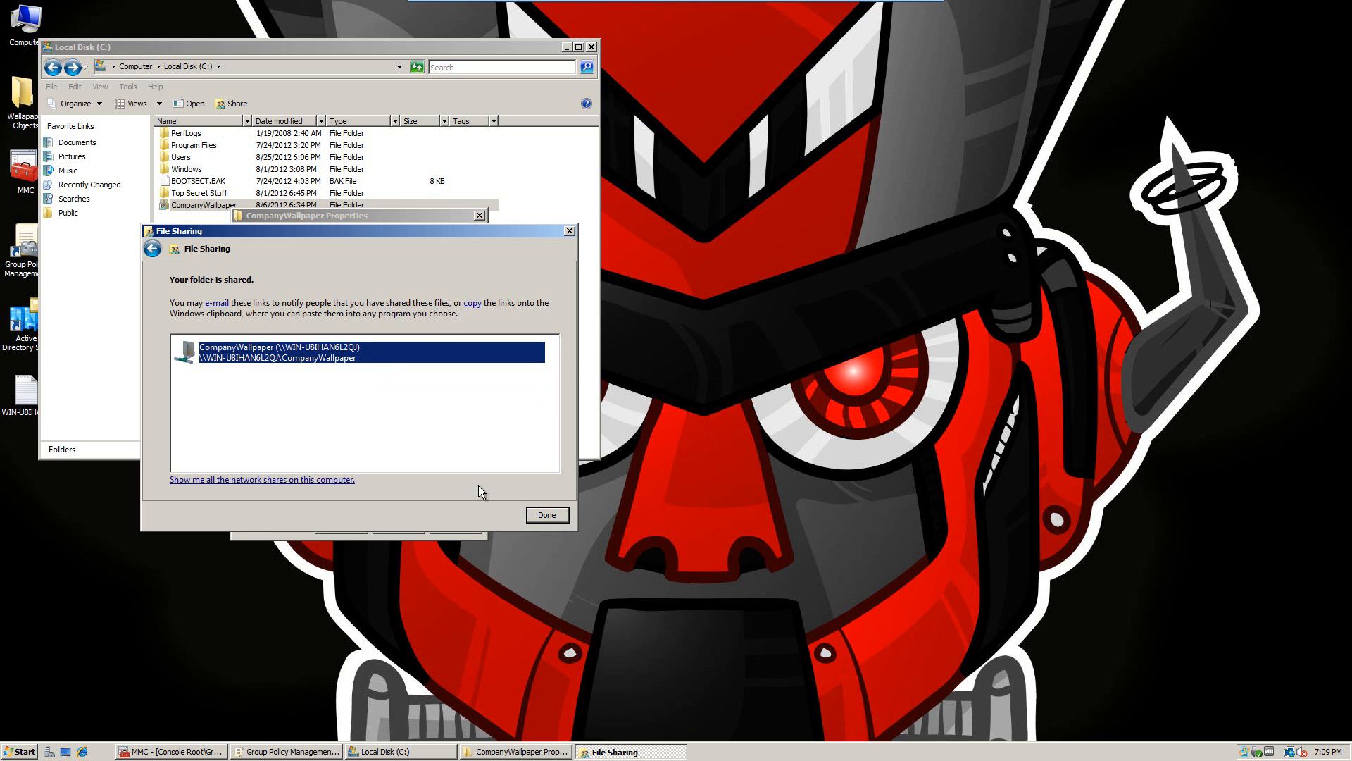
right_click(375, 357)
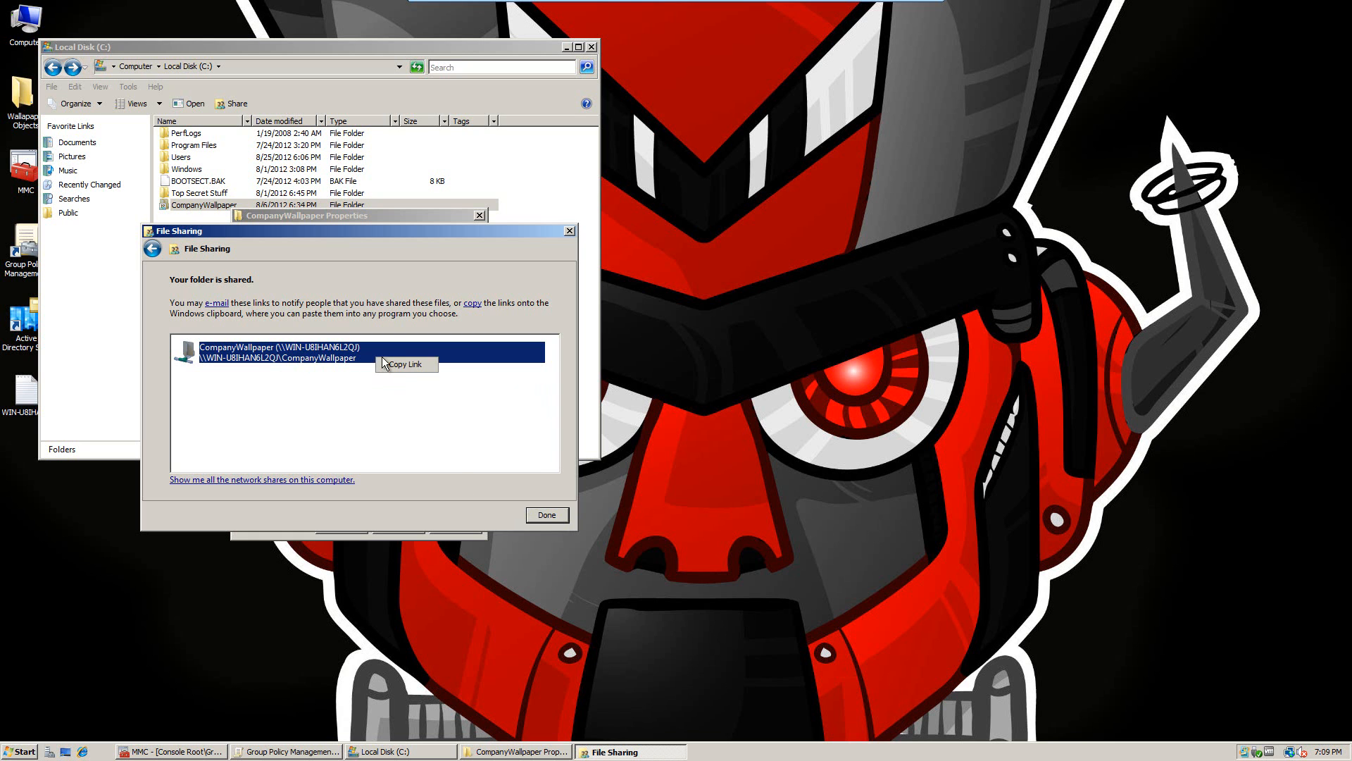
left_click(543, 516)
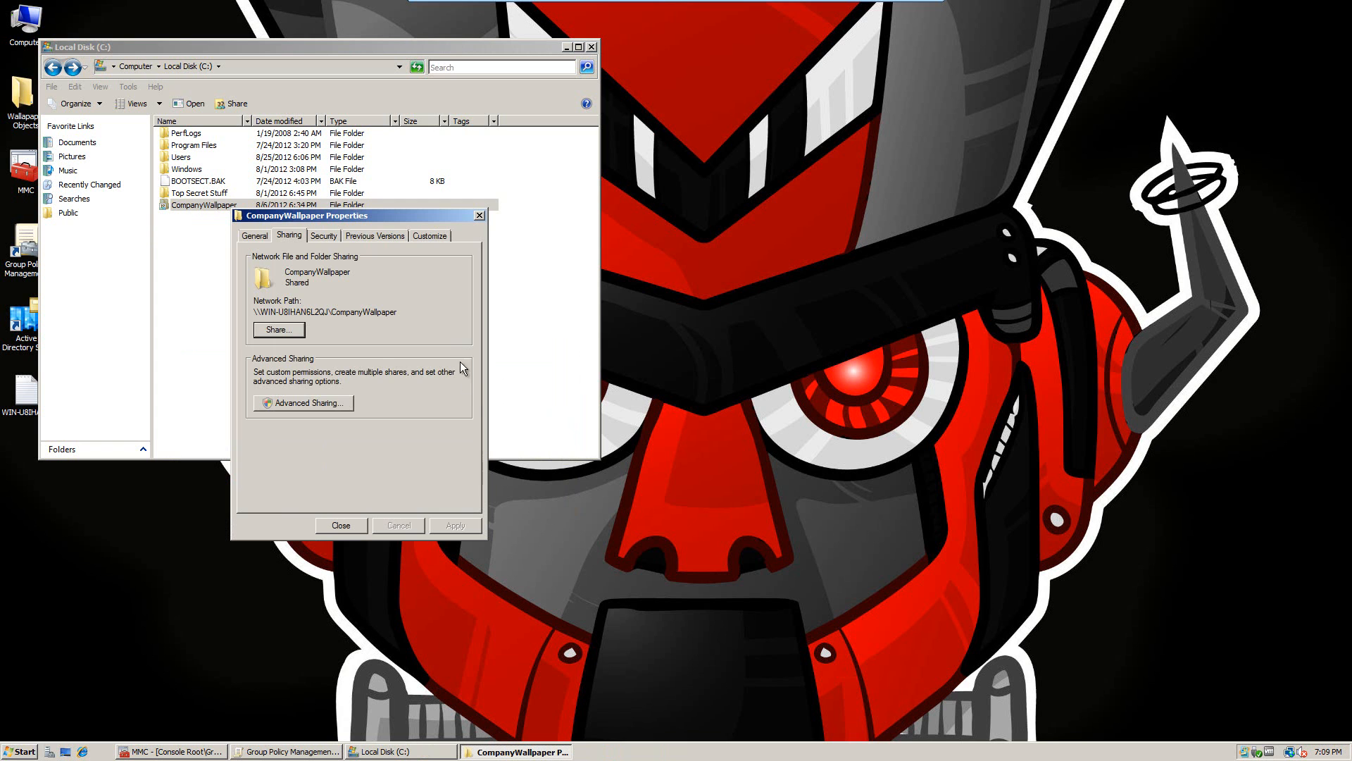
Step: In the Advanced Sharing permissions for CompanyWallpaper, add the Vegas Employees group
left_click(340, 400)
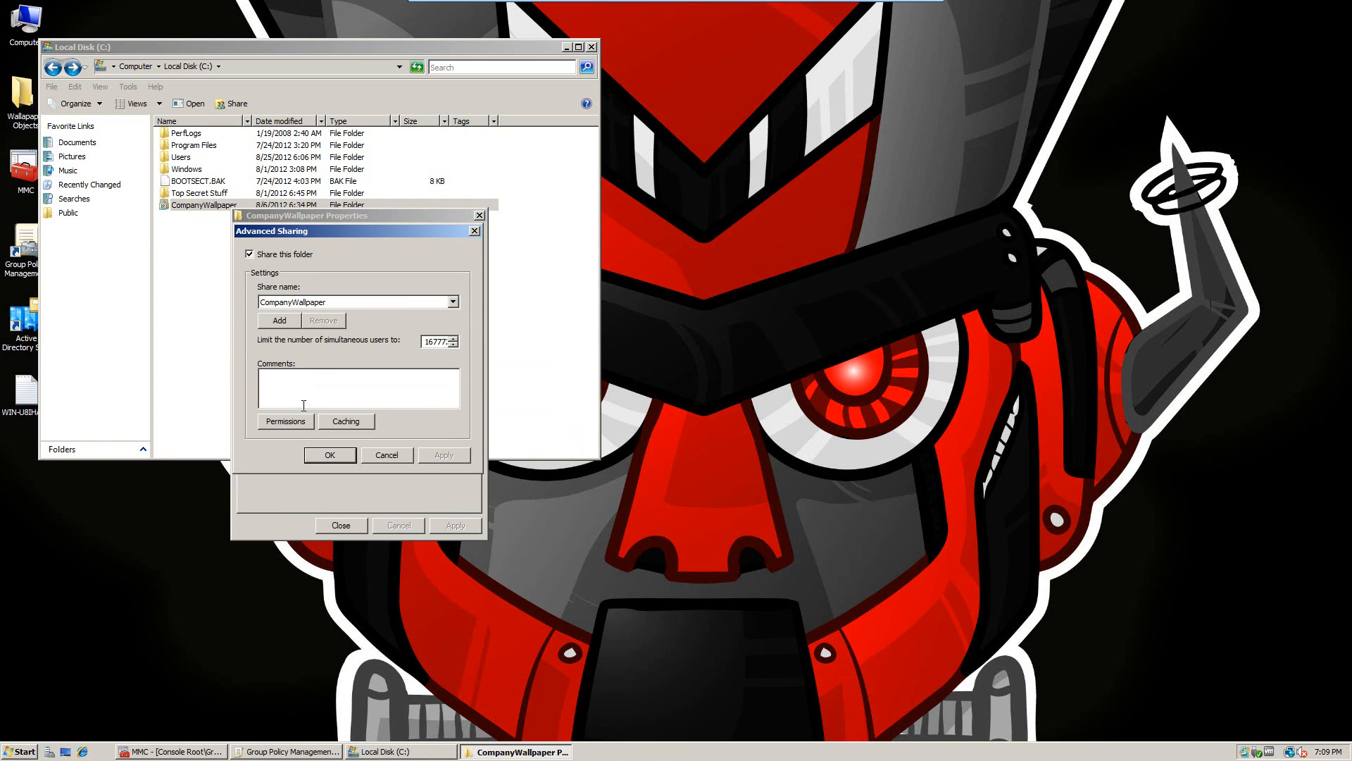
left_click(296, 421)
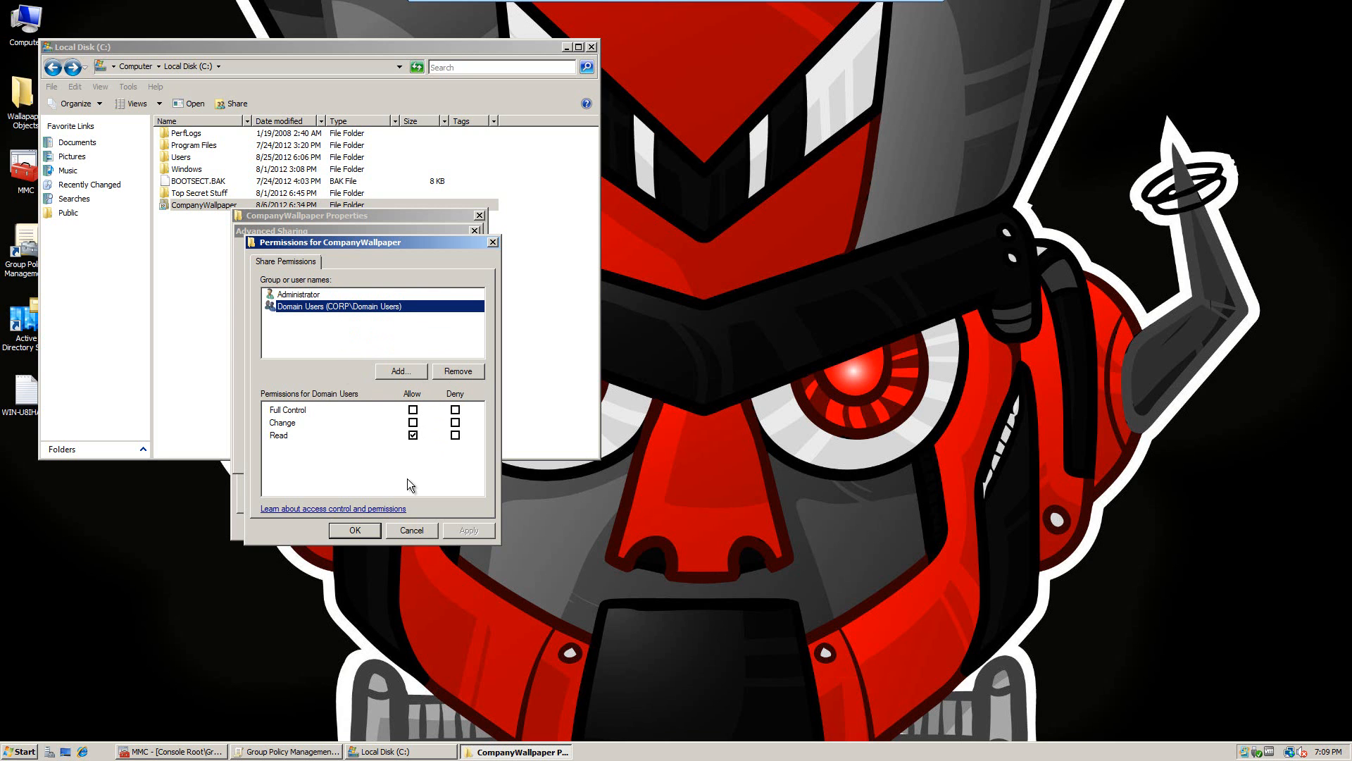
left_click(398, 371)
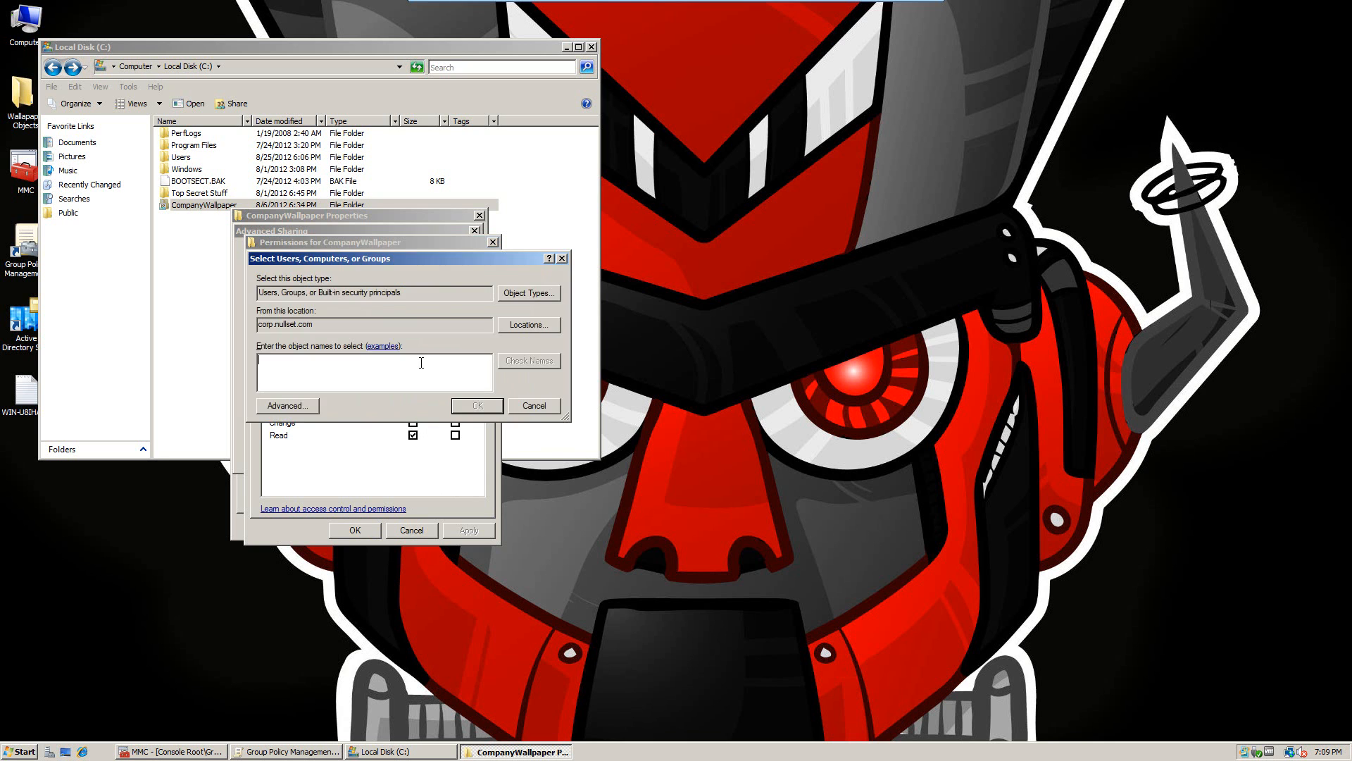
type("Ebv")
key("BackSpace")
key("BackSpace")
type("Vegas Employees")
key("Return")
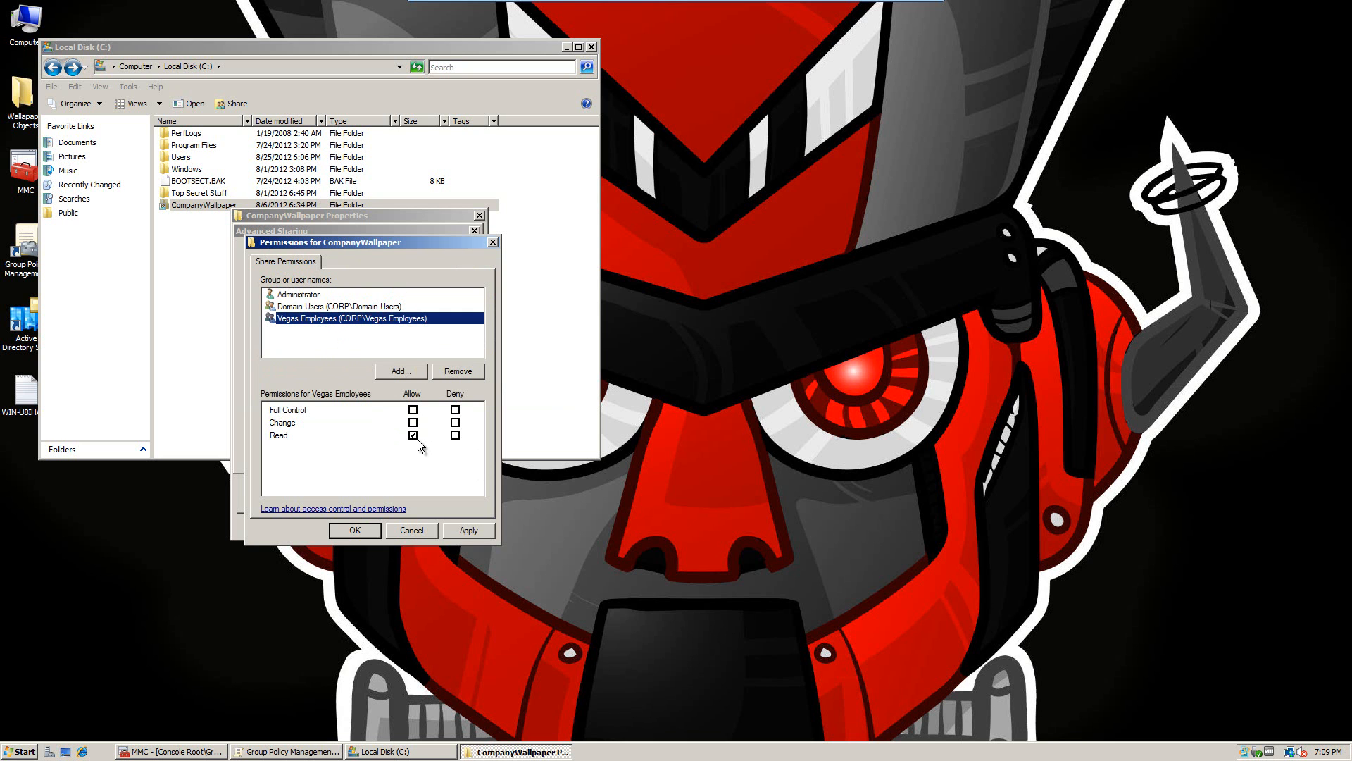
Step: Keep Vegas Employees at Read, apply the share permissions and close the folder Properties
left_click(454, 531)
left_click(340, 531)
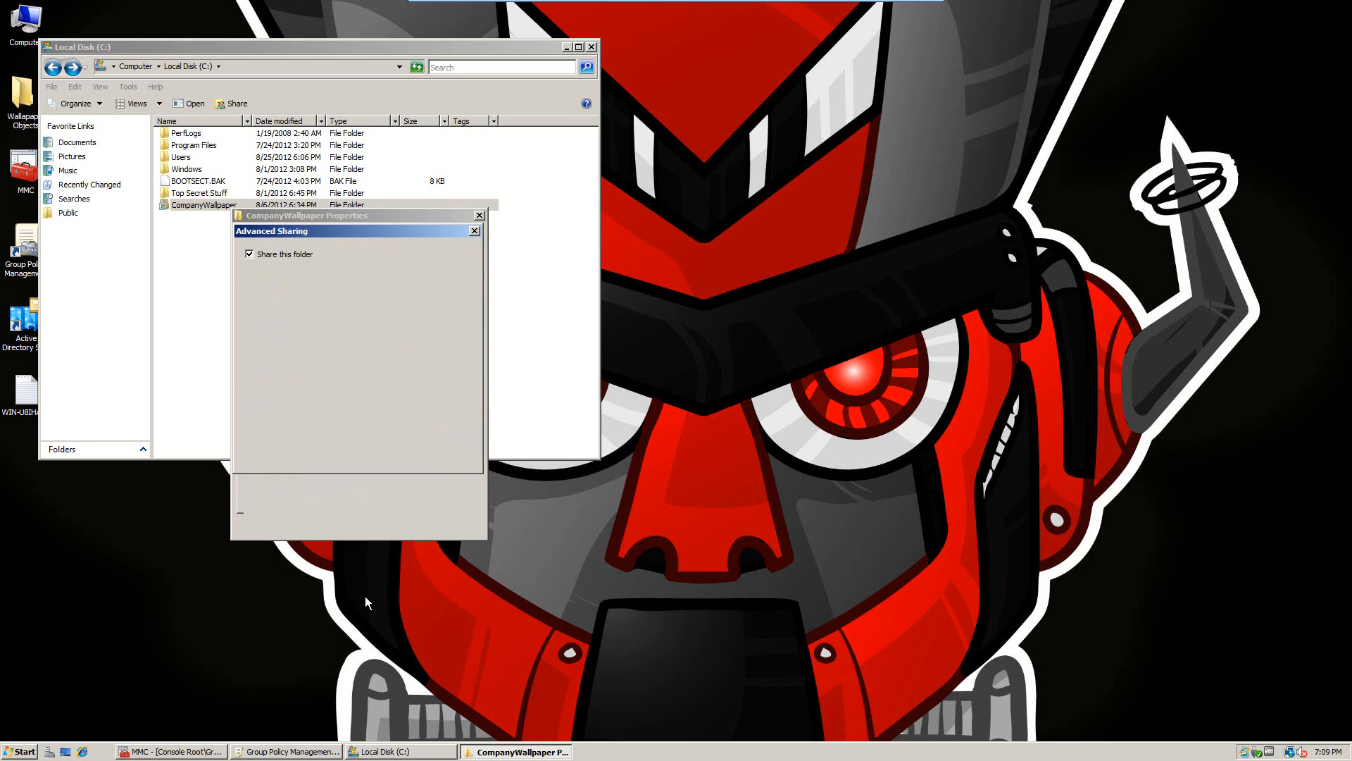
left_click(339, 526)
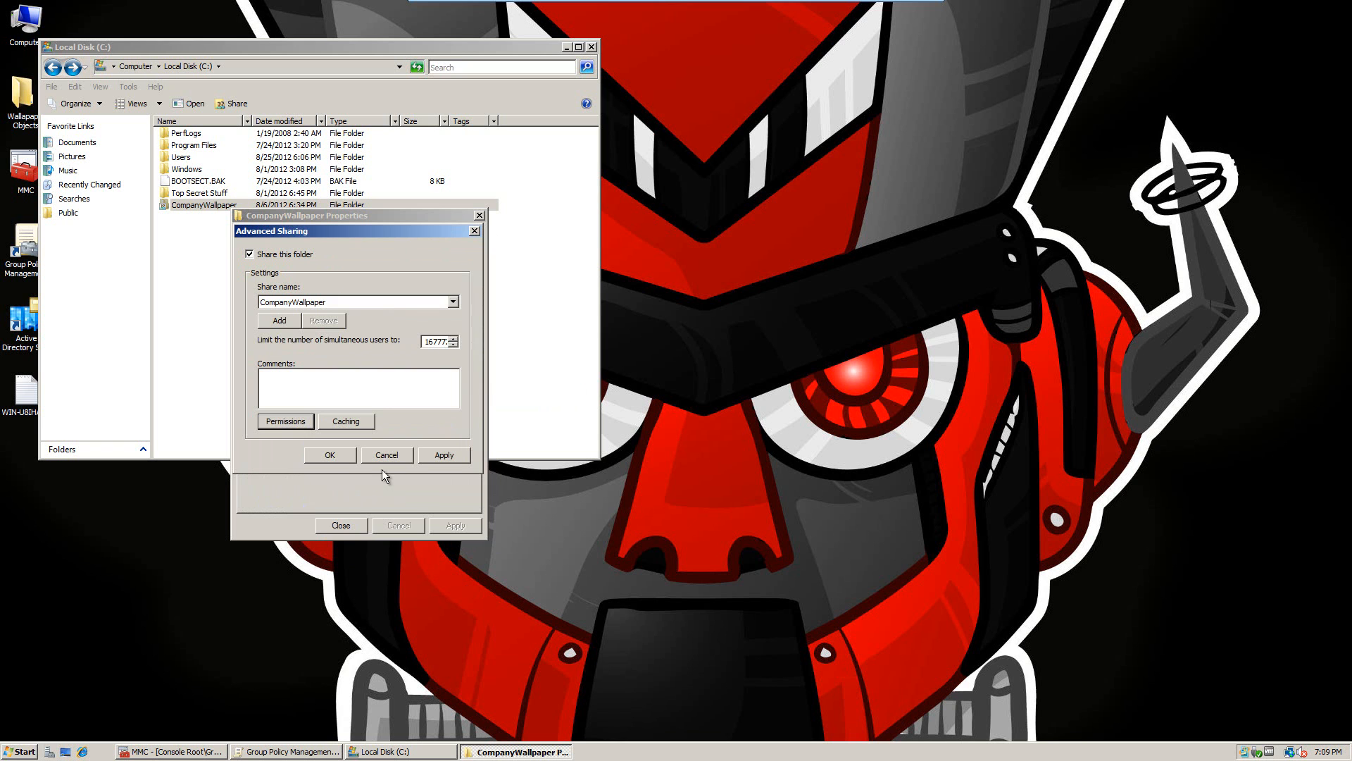
left_click(448, 454)
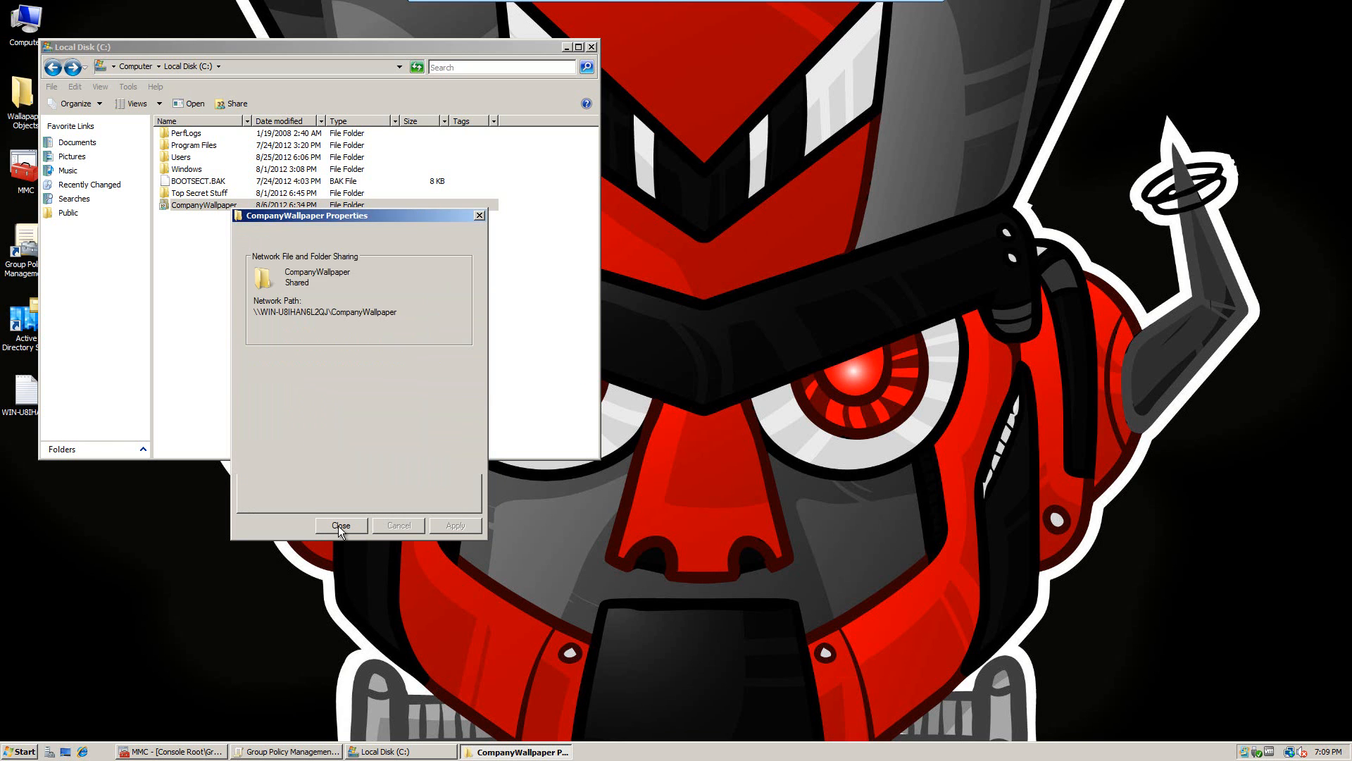
left_click(339, 526)
left_click(230, 256)
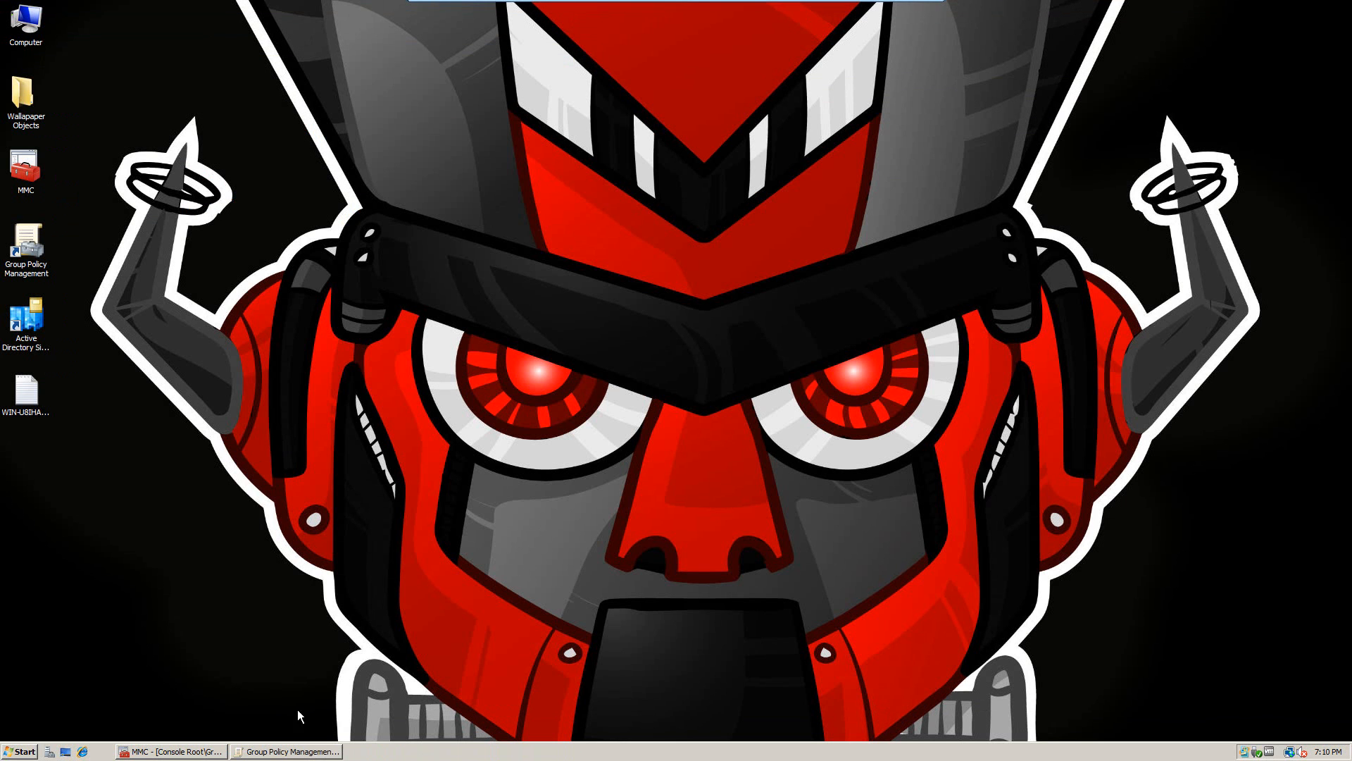
Step: Restore Group Policy Management Editor from the taskbar
left_click(292, 752)
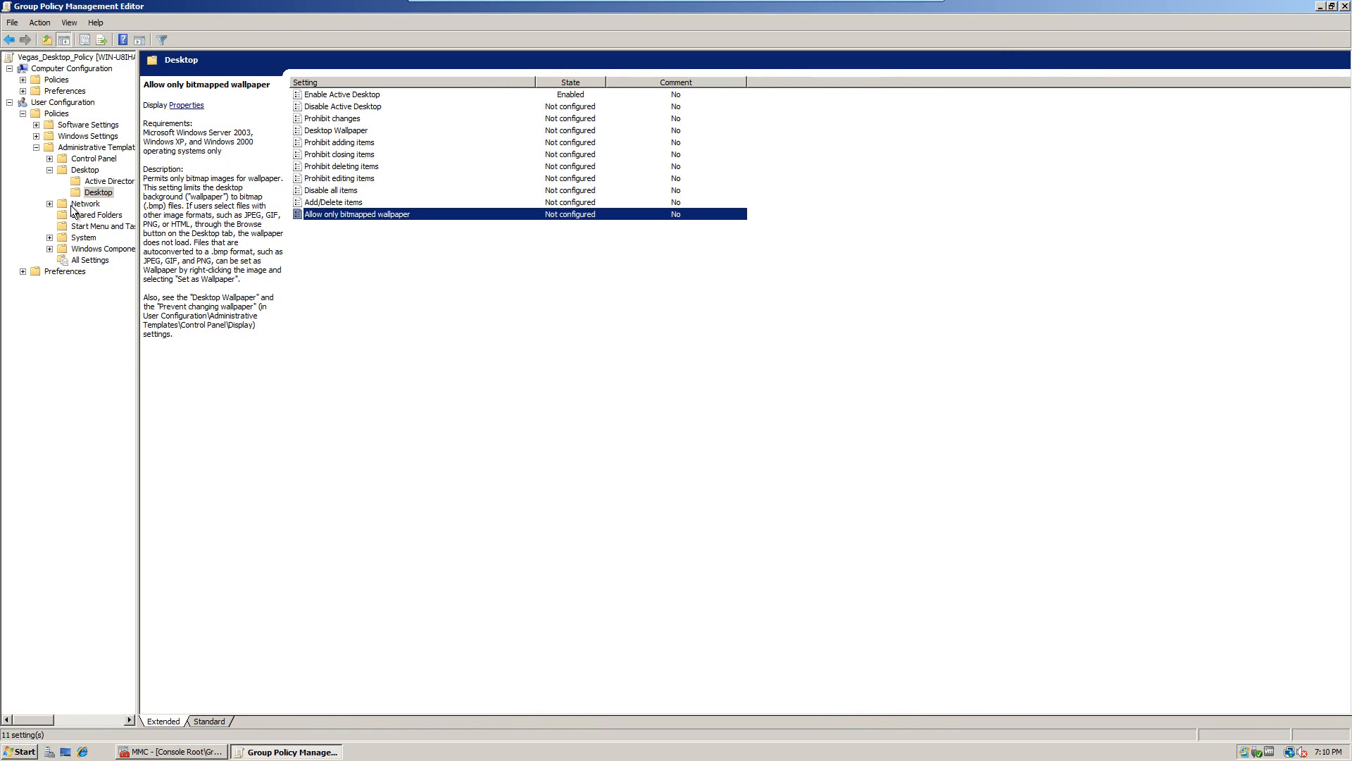
Step: Reselect the Desktop settings folder and enable the Desktop Wallpaper policy
left_click(97, 190)
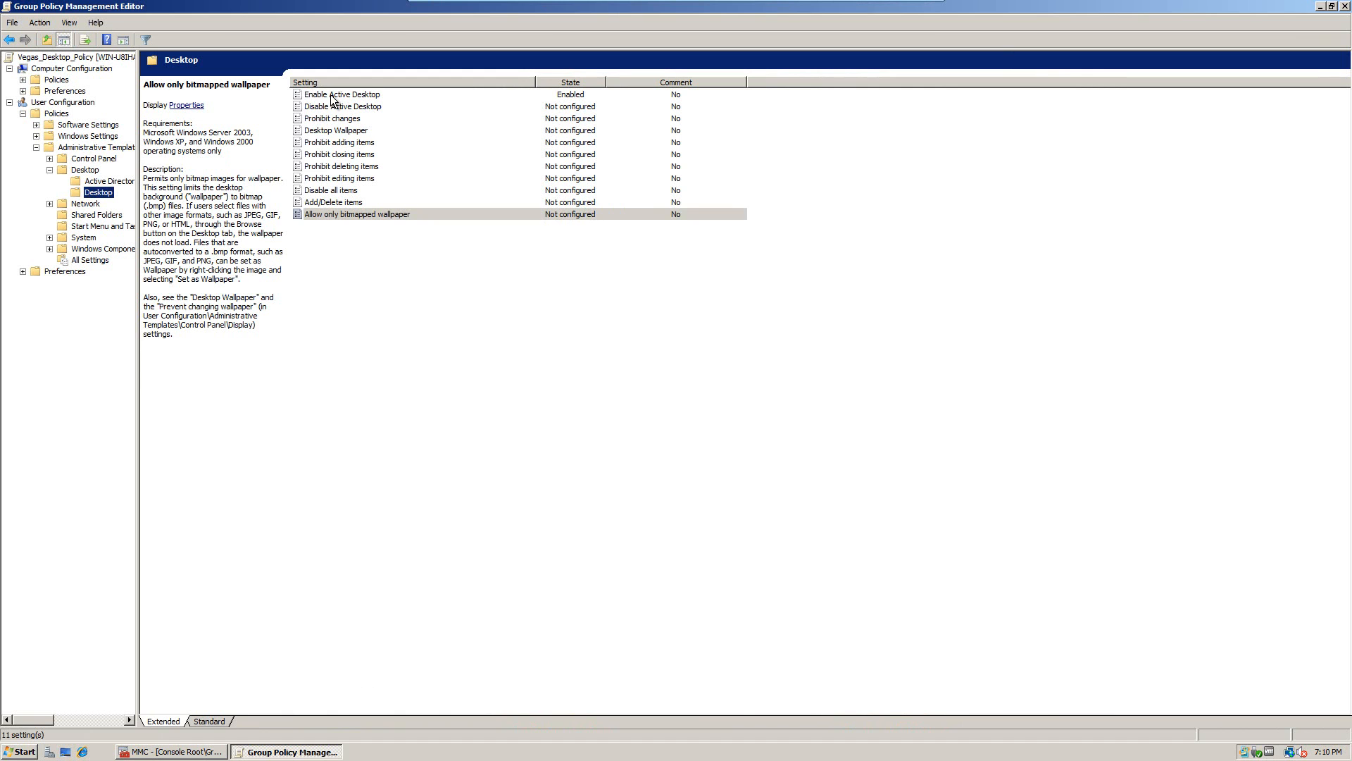
left_click(328, 120)
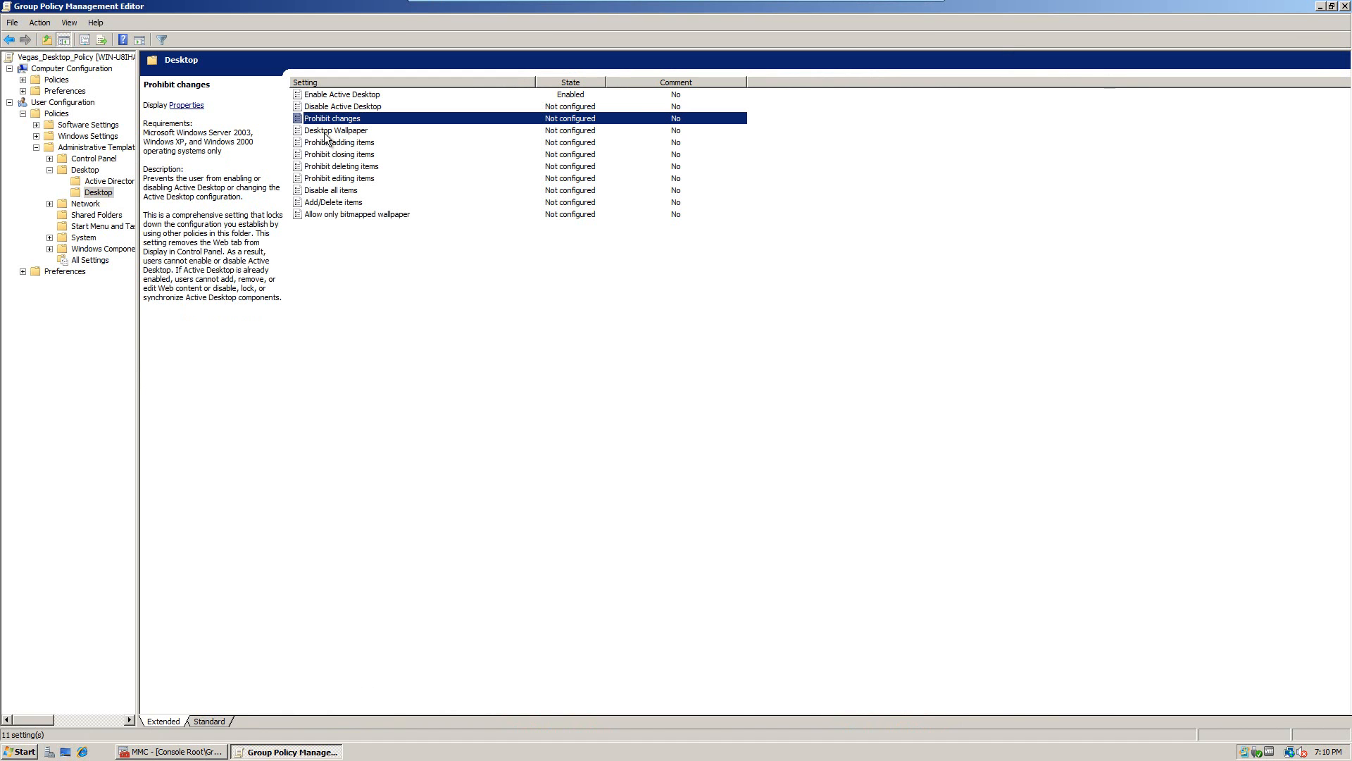
left_click(323, 131)
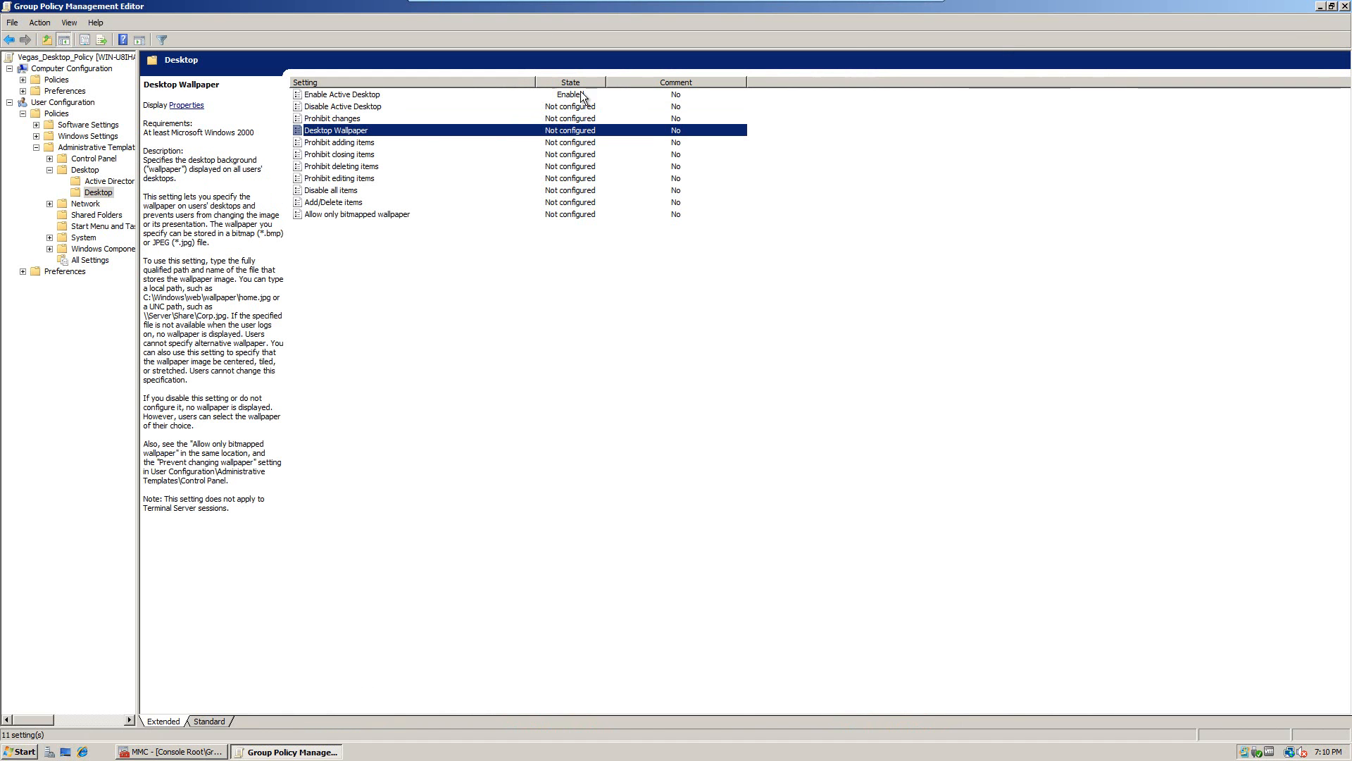
double_click(483, 130)
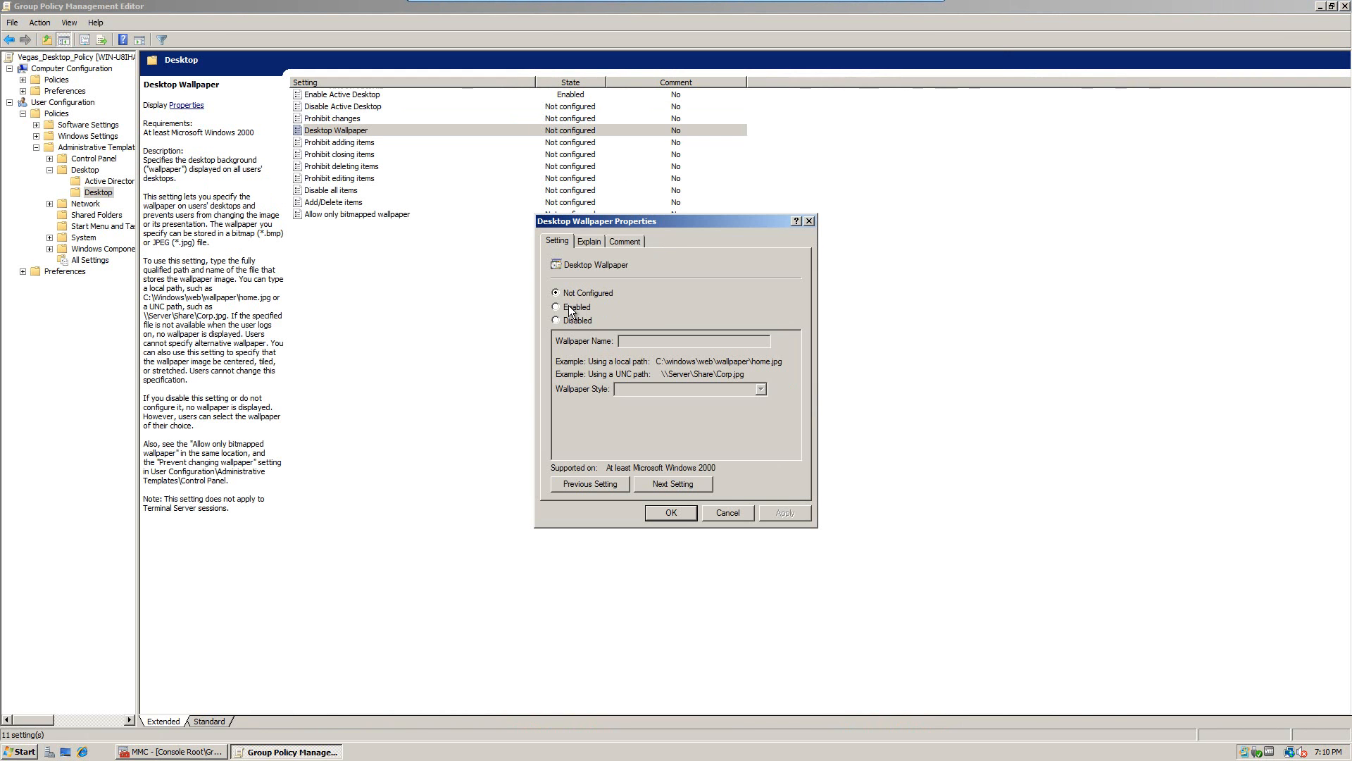
left_click(568, 306)
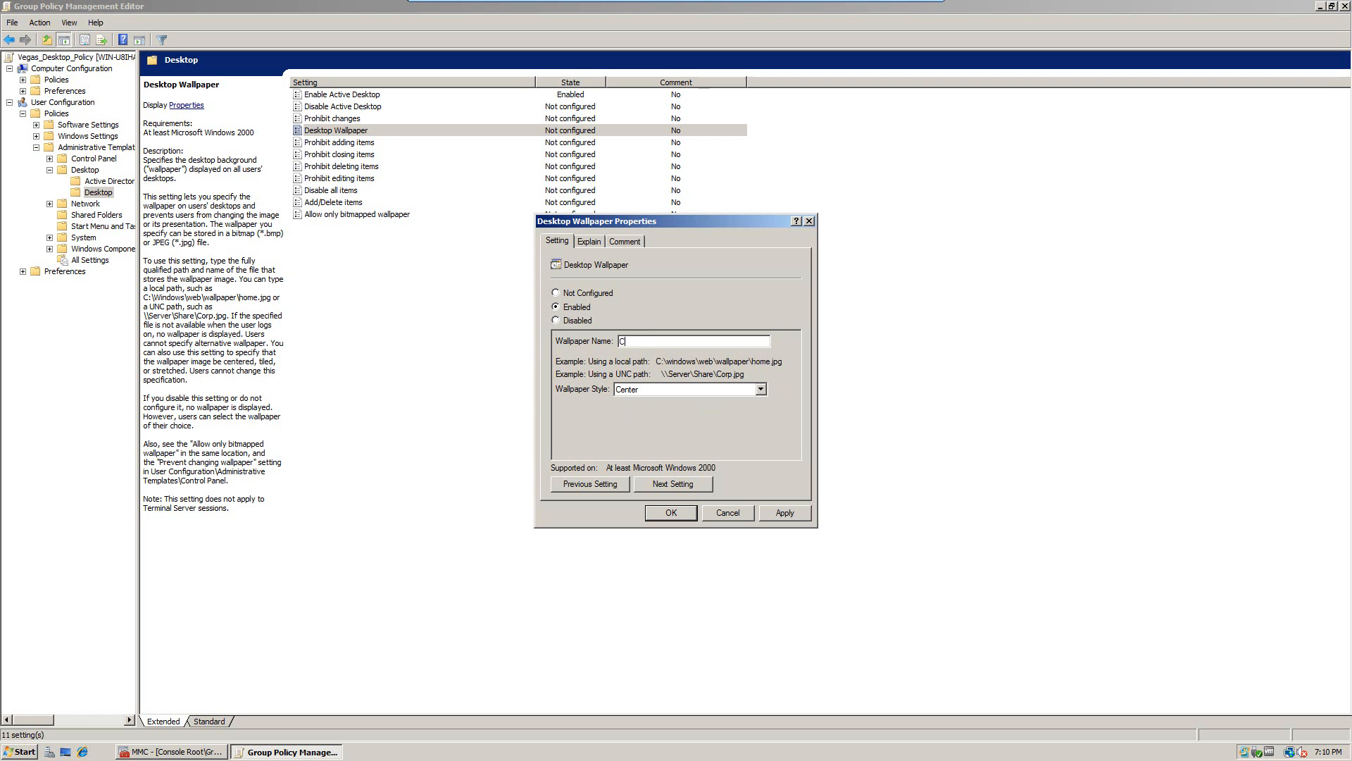
Step: Set the Wallpaper Name to C:\Wallpaper\Wallpaper.jpg, clearing the earlier attempts
key("BackSpace")
type(":\\Wallpaper\\Wall.jpg")
key("shift+Home")
key("BackSpace")
key("ctrl+v")
key("BackSpace")
key("BackSpace")
key("BackSpace")
key("BackSpace")
key("BackSpace")
key("BackSpace")
key("BackSpace")
key("BackSpace")
key("BackSpace")
key("BackSpace")
key("BackSpace")
key("BackSpace")
key("BackSpace")
key("BackSpace")
key("BackSpace")
key("BackSpace")
key("BackSpace")
key("BackSpace")
key("BackSpace")
key("BackSpace")
key("BackSpace")
key("BackSpace")
key("BackSpace")
key("BackSpace")
key("BackSpace")
key("BackSpace")
key("BackSpace")
key("BackSpace")
key("BackSpace")
key("BackSpace")
key("BackSpace")
key("ctrl+v")
key("BackSpace")
key("BackSpace")
key("BackSpace")
key("BackSpace")
key("BackSpace")
key("BackSpace")
key("BackSpace")
key("BackSpace")
key("BackSpace")
key("BackSpace")
key("BackSpace")
key("BackSpace")
key("BackSpace")
key("BackSpace")
key("BackSpace")
key("BackSpace")
key("BackSpace")
key("BackSpace")
key("BackSpace")
key("BackSpace")
left_click_drag(716, 343, 556, 364)
key("BackSpace")
type("C:\\Wallpaper\\Wal")
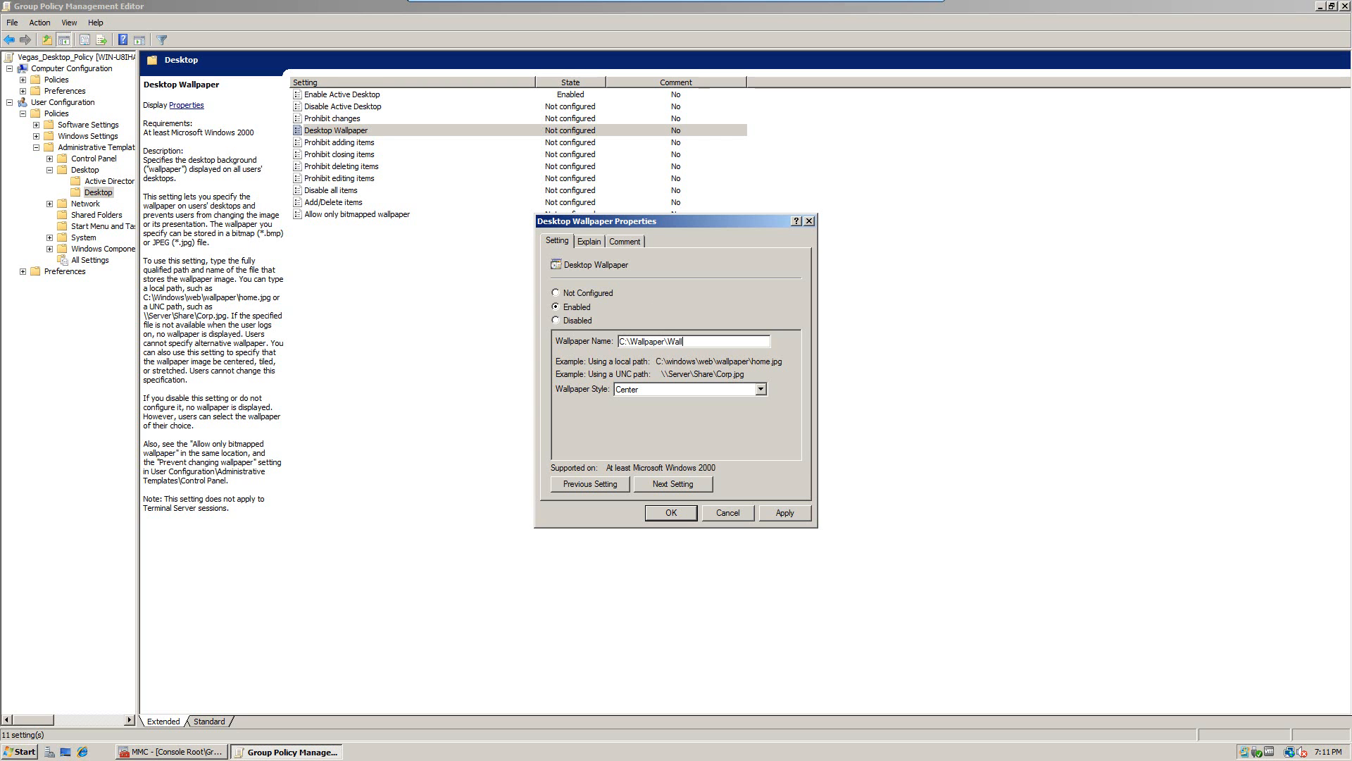
key("BackSpace")
key("BackSpace")
key("BackSpace")
type("Wallpaper.")
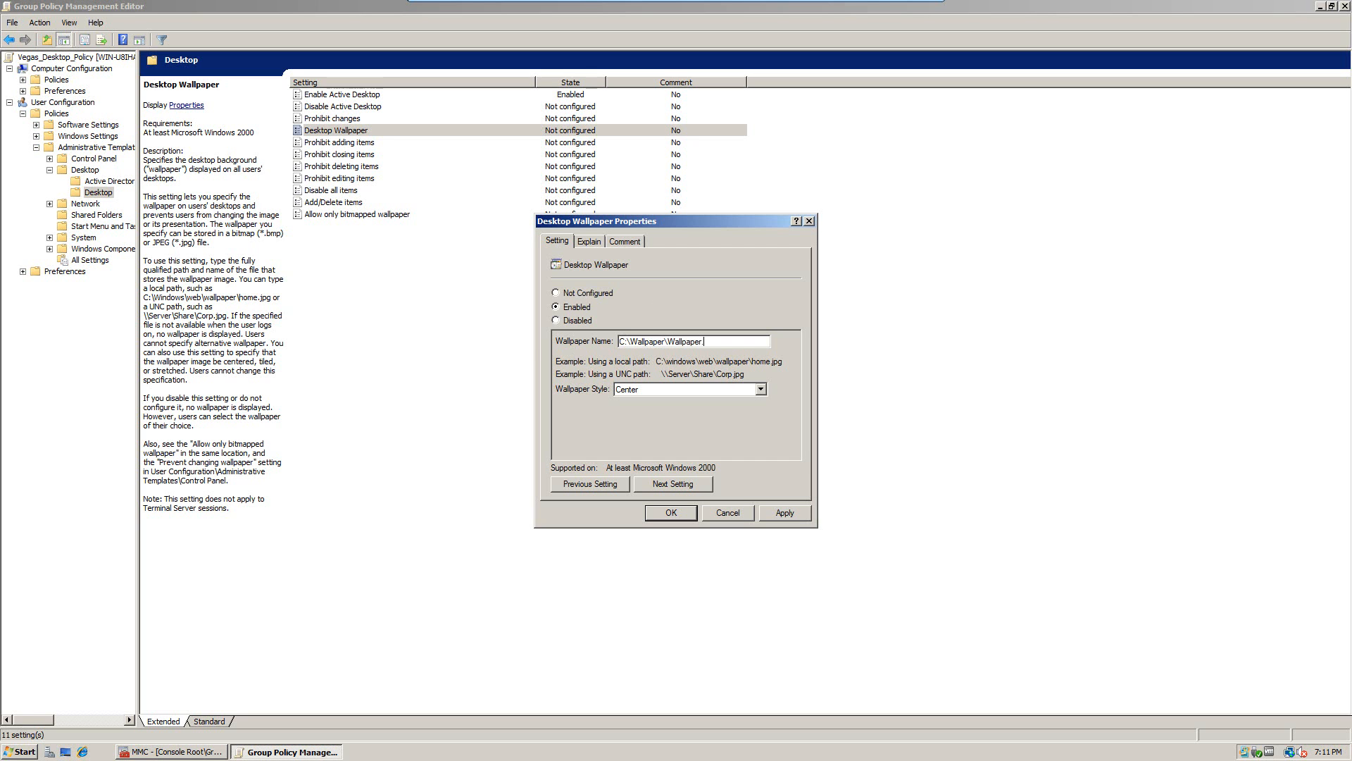
type("jpg")
Step: Apply and save the centered Desktop Wallpaper setting, then minimize the editor
left_click(769, 512)
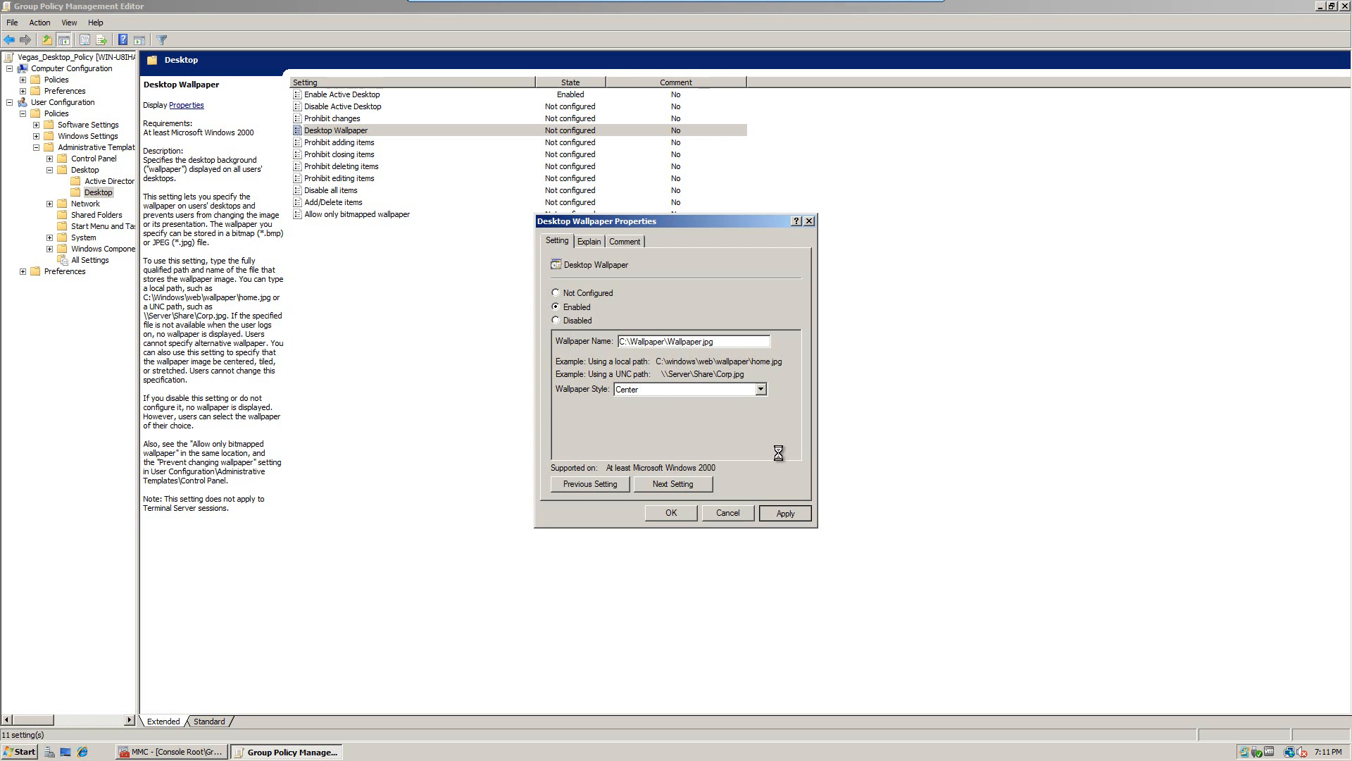
key("Return")
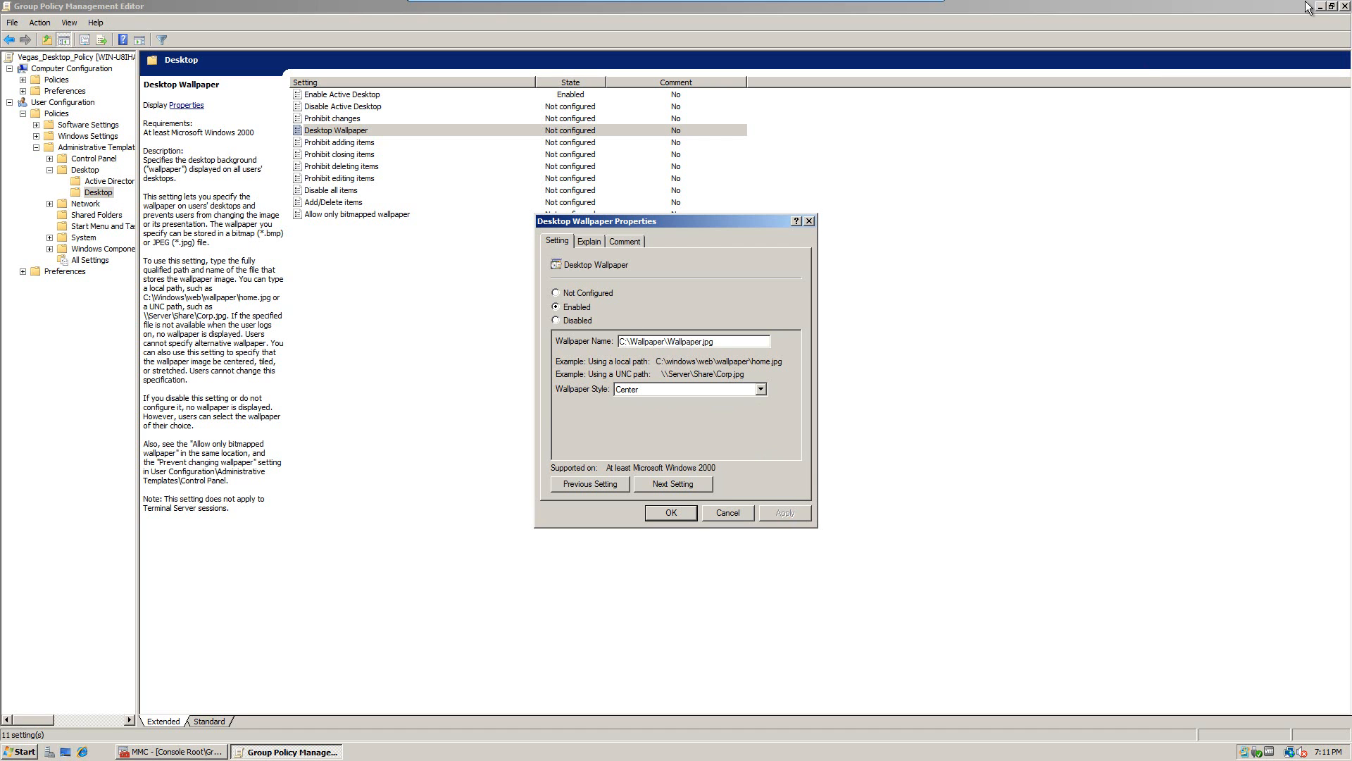
left_click(676, 513)
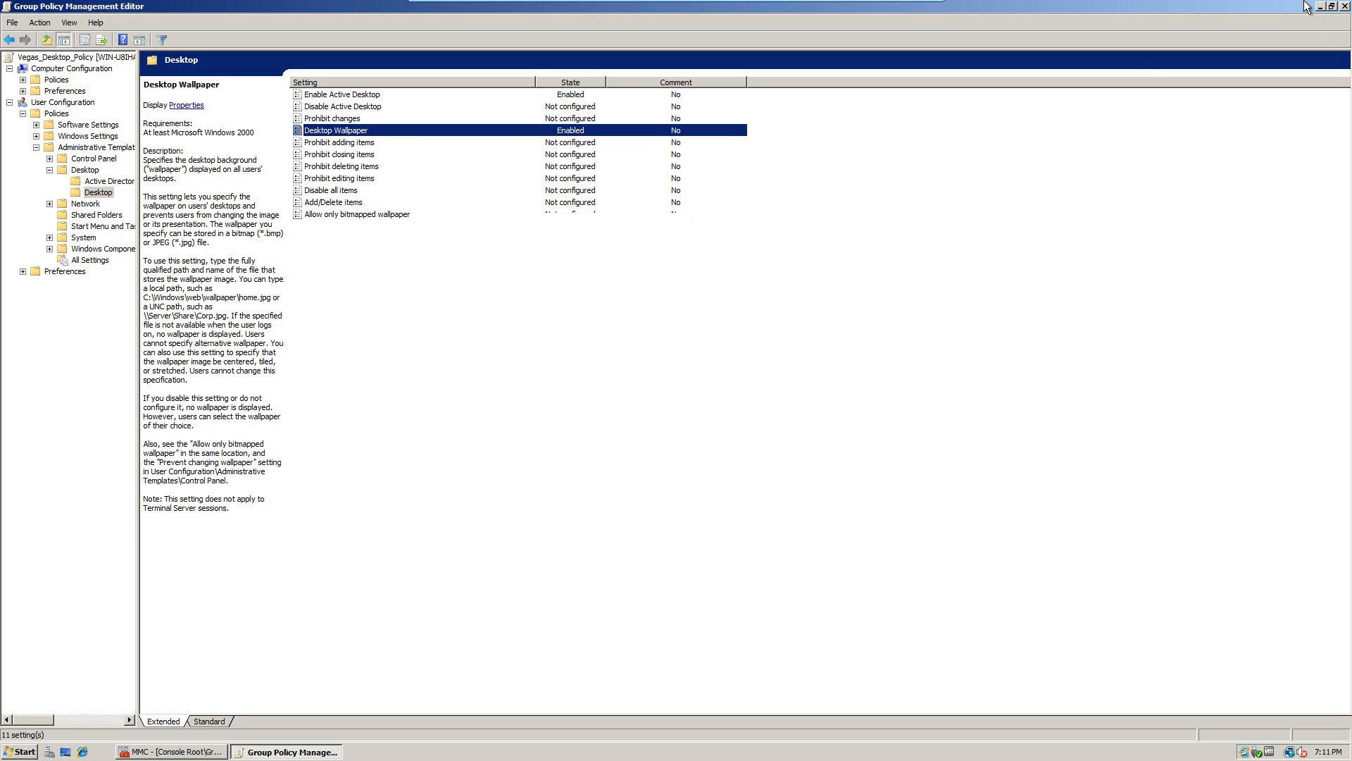
left_click(1321, 7)
Step: Open Computer, then Local Disk (C:), and select the CompanyWallpaper folder
left_click(34, 26)
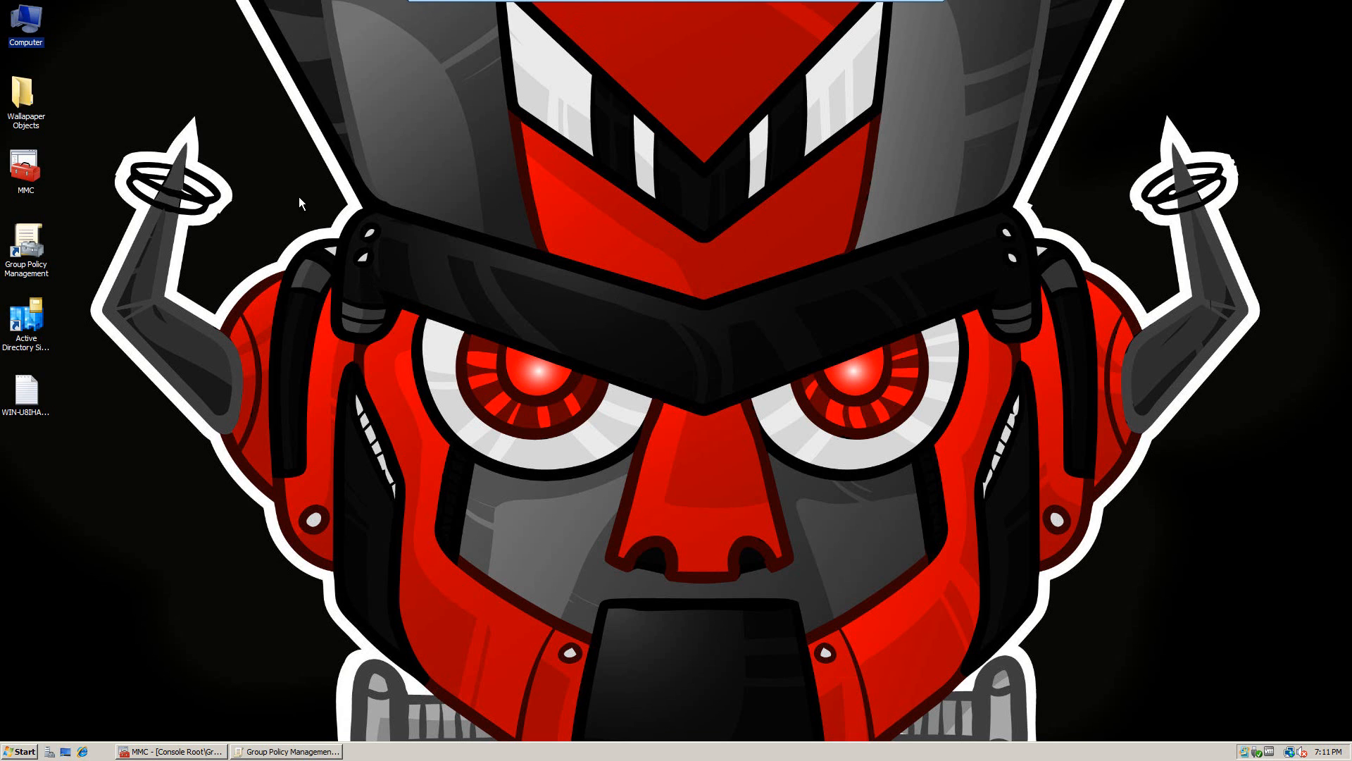
double_click(26, 21)
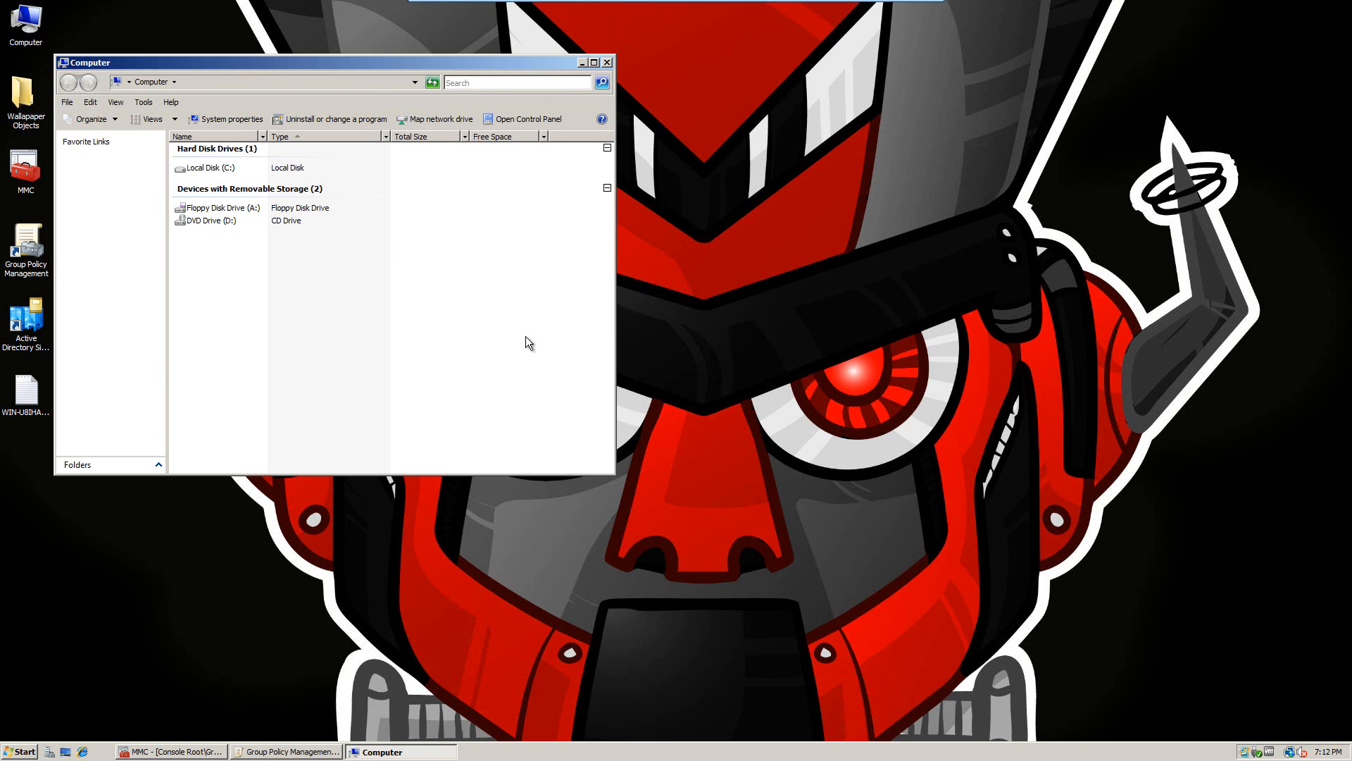
key("alt+F4")
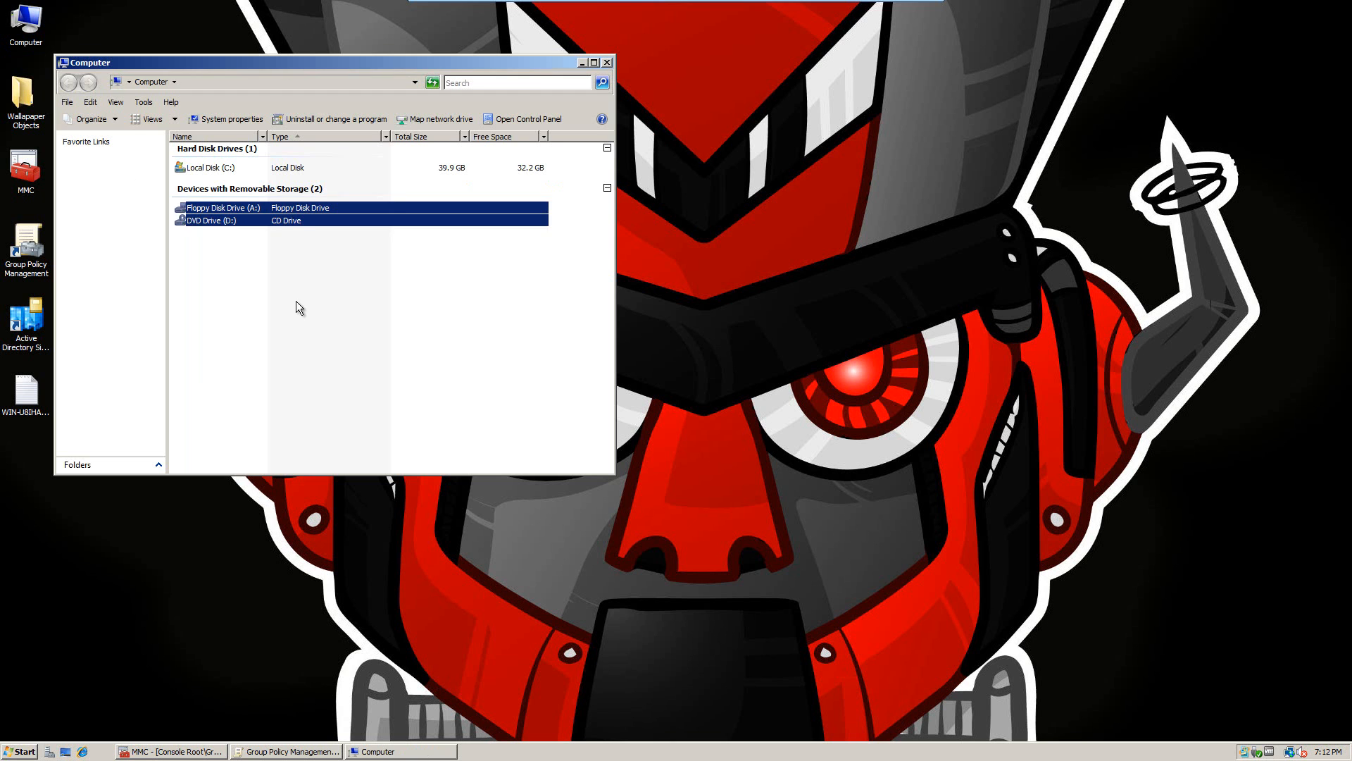
double_click(196, 167)
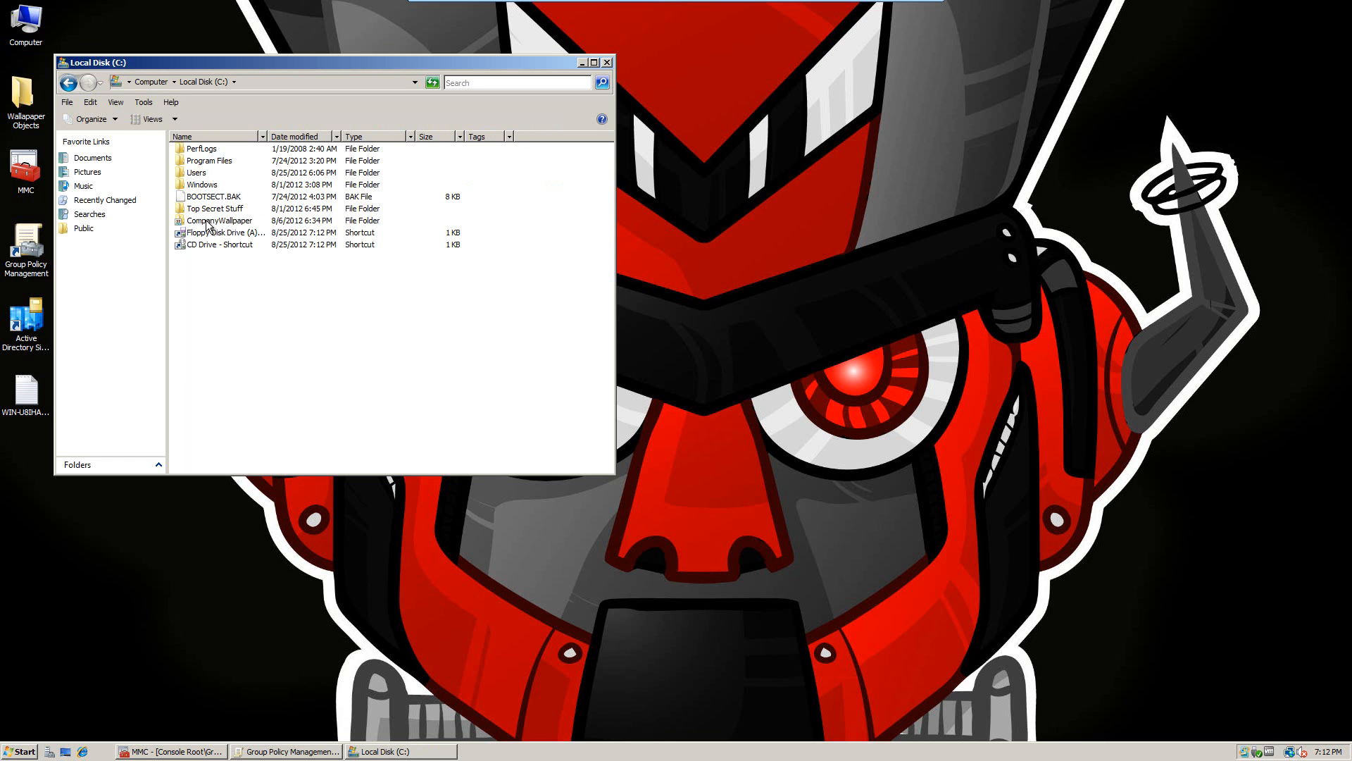
left_click(210, 221)
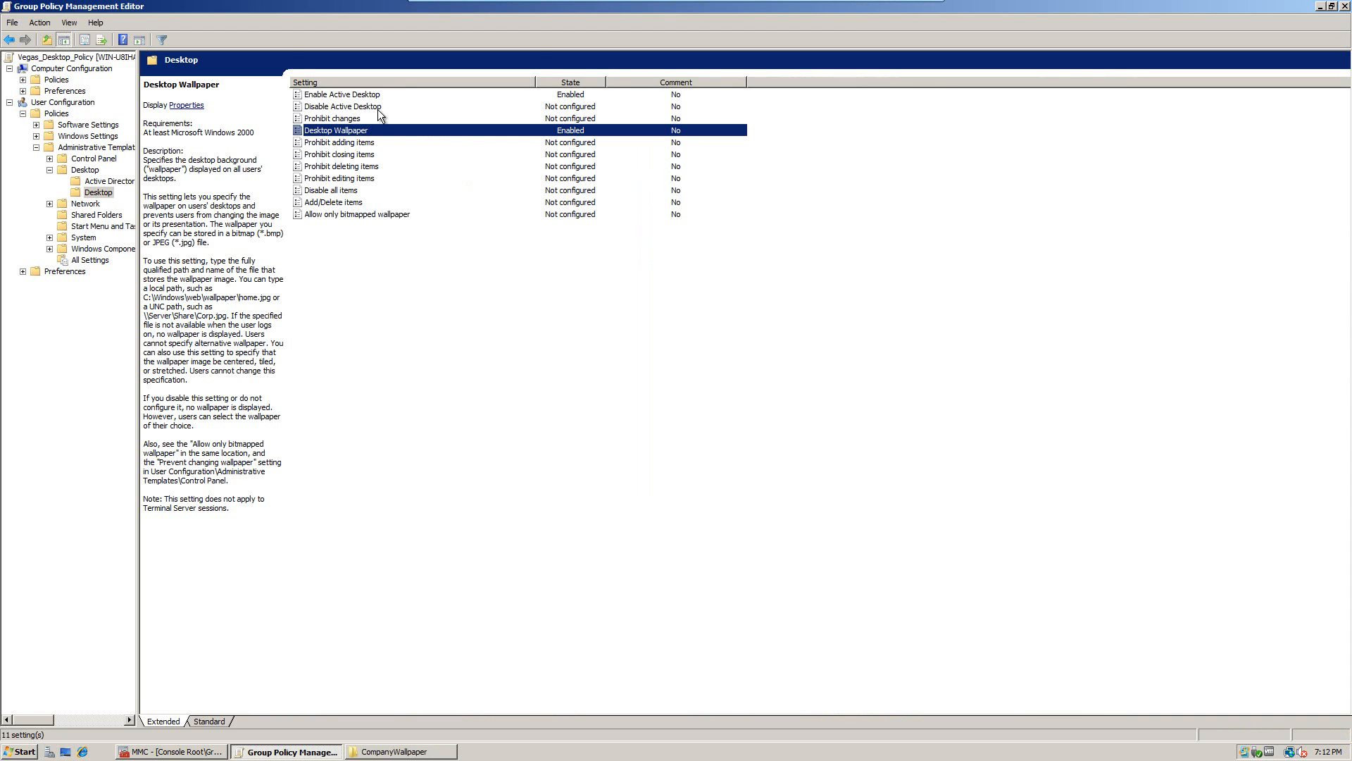
Step: Insert 'Company' into the Desktop Wallpaper name so it reads C:\CompanyWallpaper\Wallpaper.jpg, then save
double_click(362, 129)
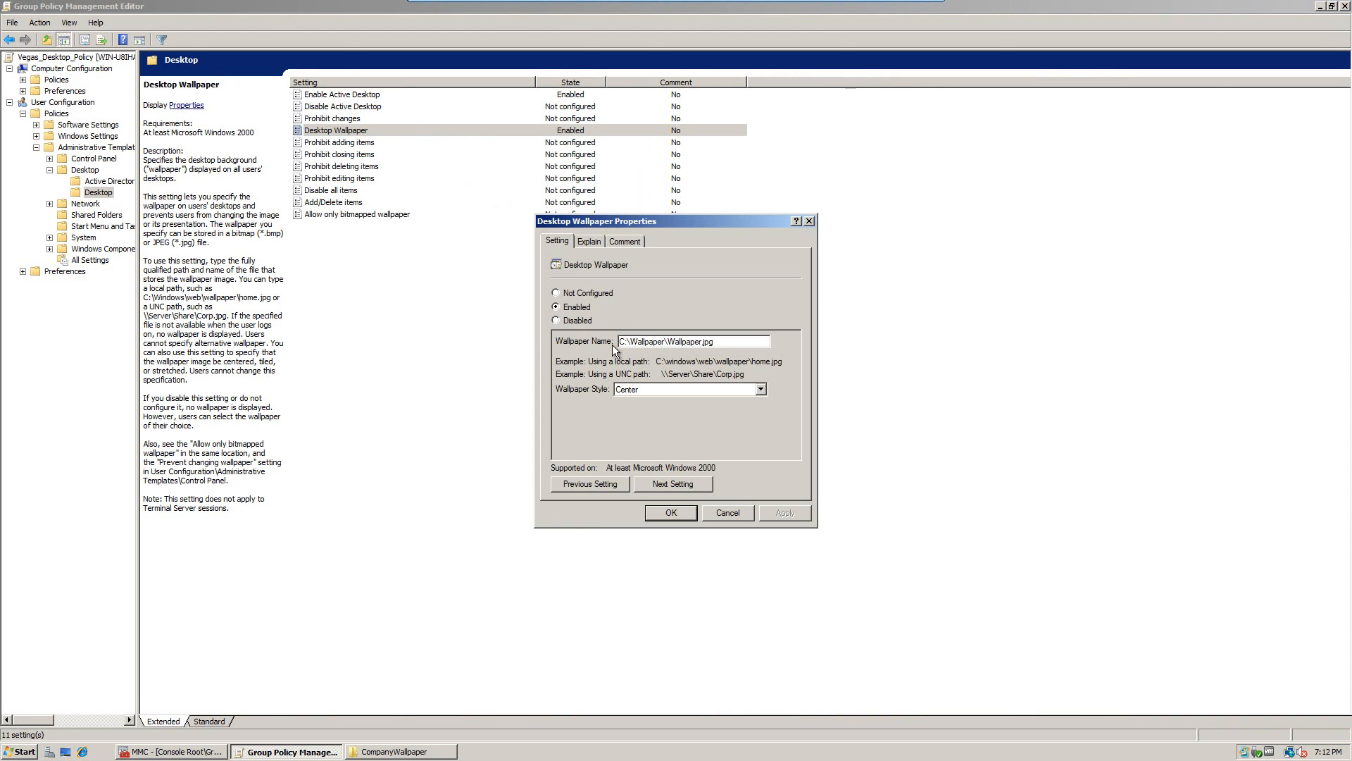
left_click(631, 342)
type("Compn")
key("BackSpace")
type("any")
left_click(681, 510)
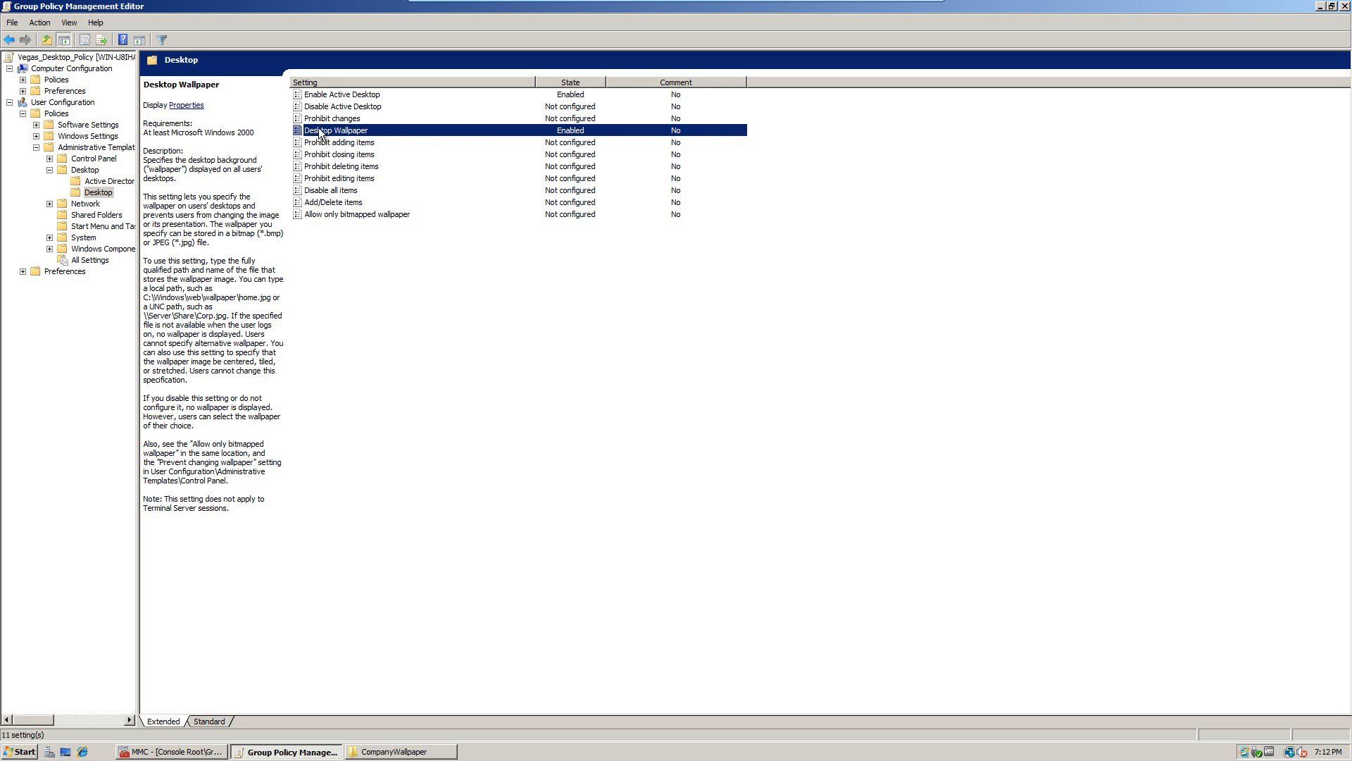
Step: In the Desktop folder, set Remove the Desktop Cleanup Wizard to Enabled and apply it
left_click(97, 185)
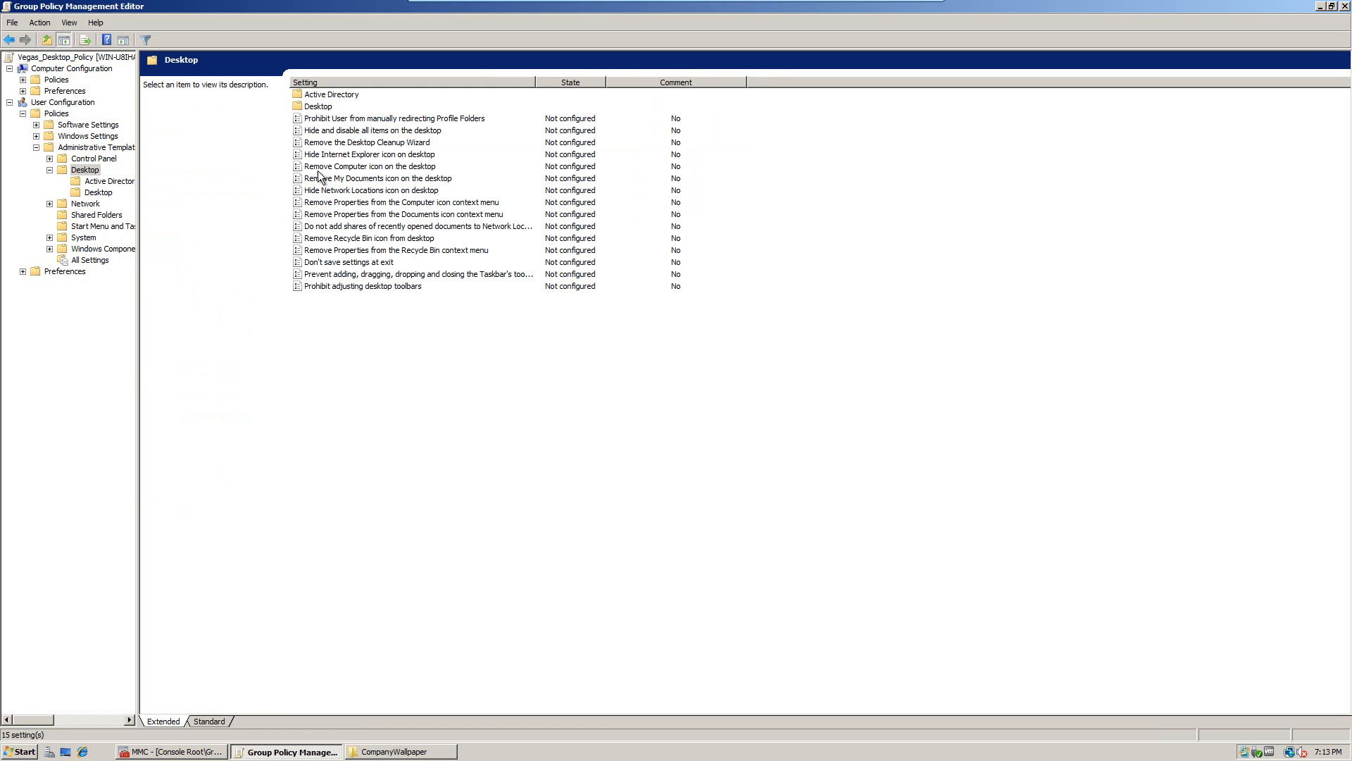
double_click(343, 143)
left_click(569, 307)
left_click(785, 513)
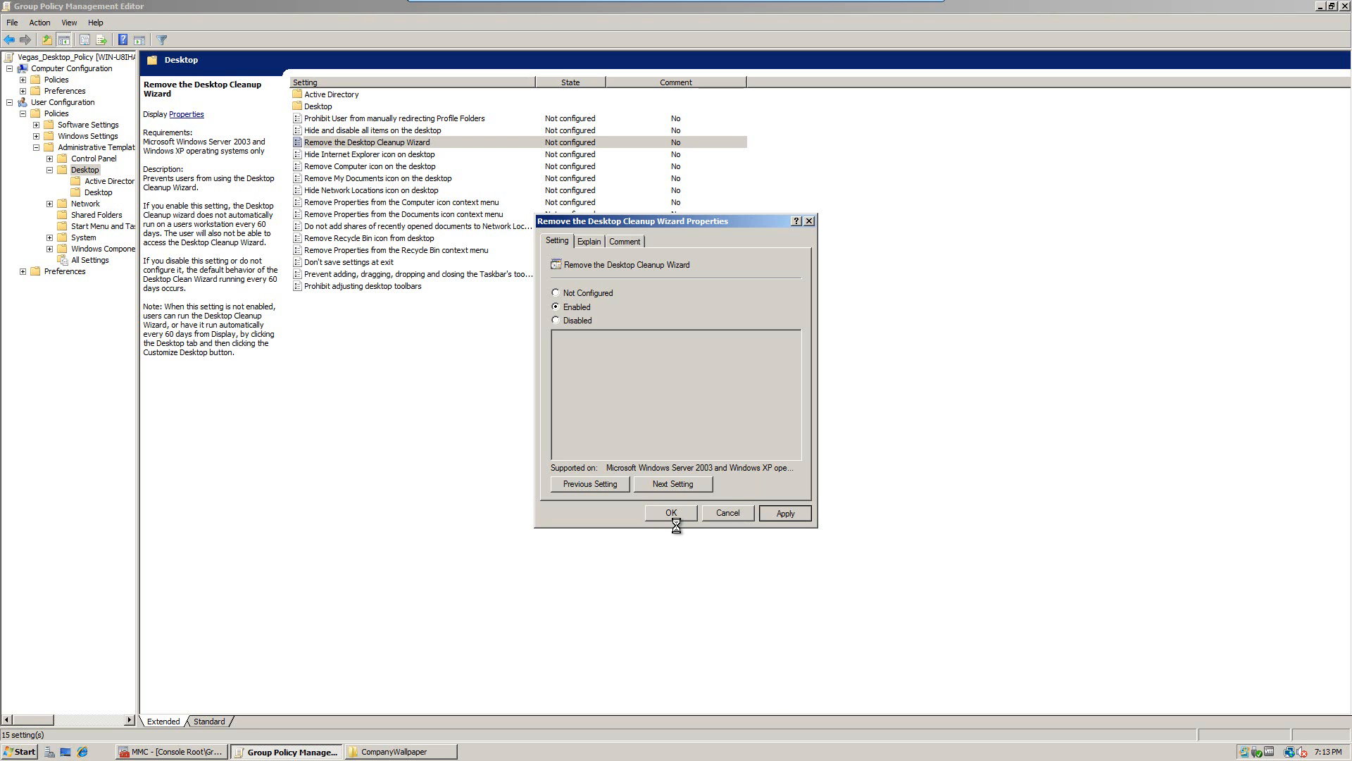
left_click(671, 513)
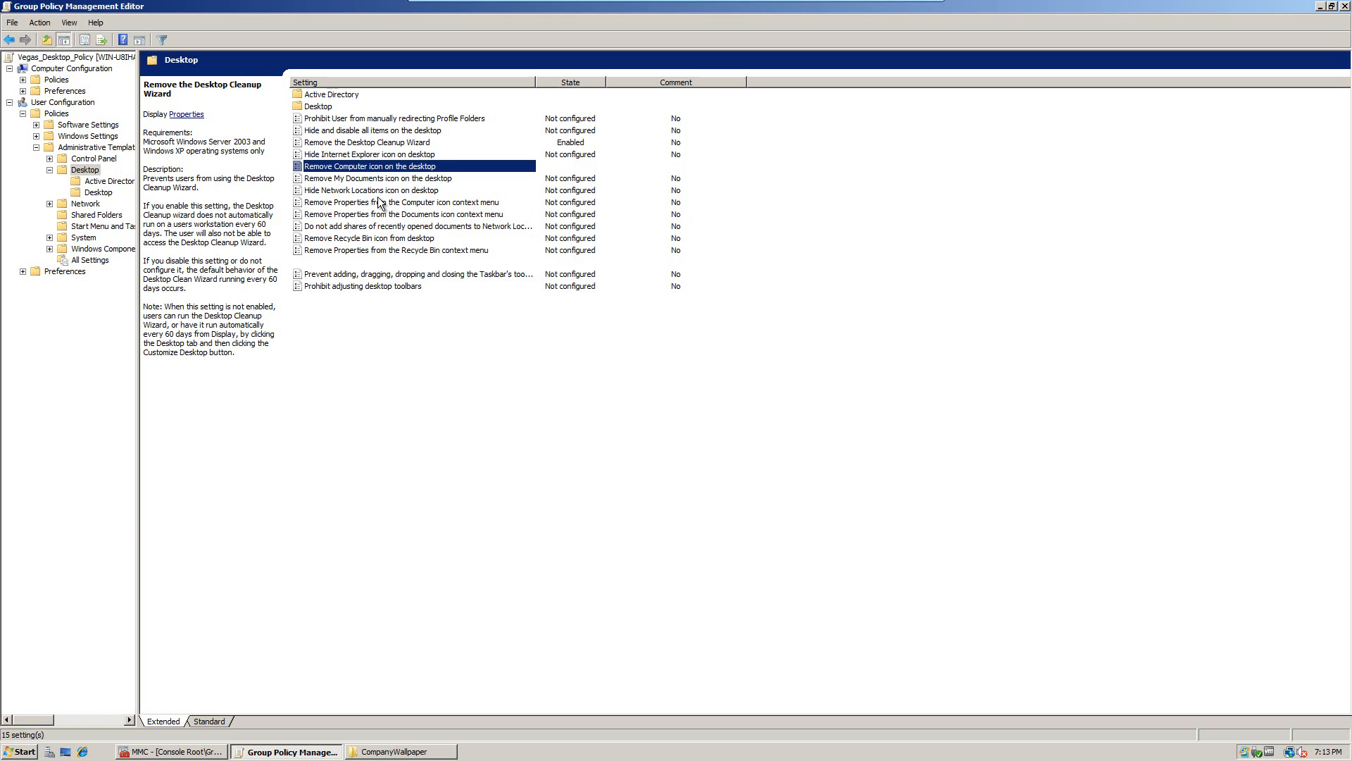
Step: Enable the Remove Computer icon on the desktop setting and apply it
key("Return")
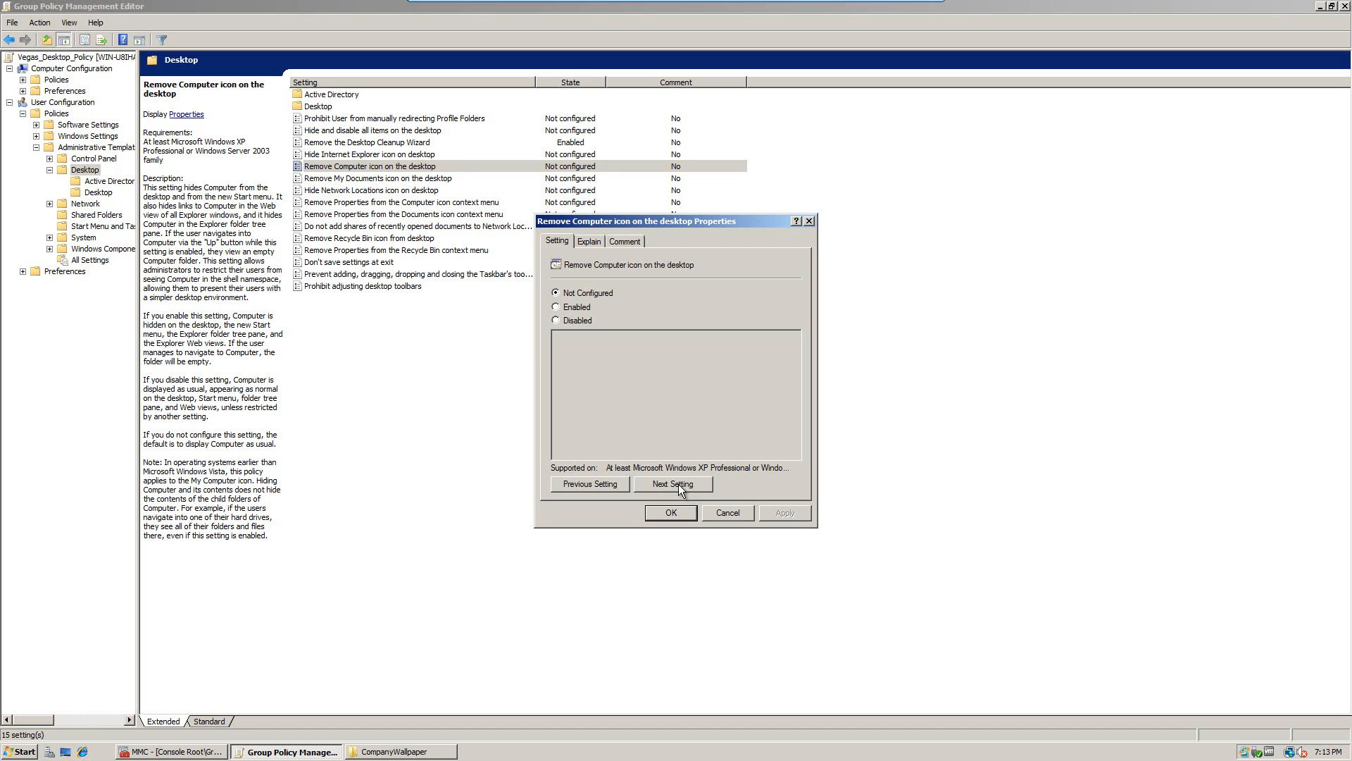
left_click(676, 484)
left_click(674, 484)
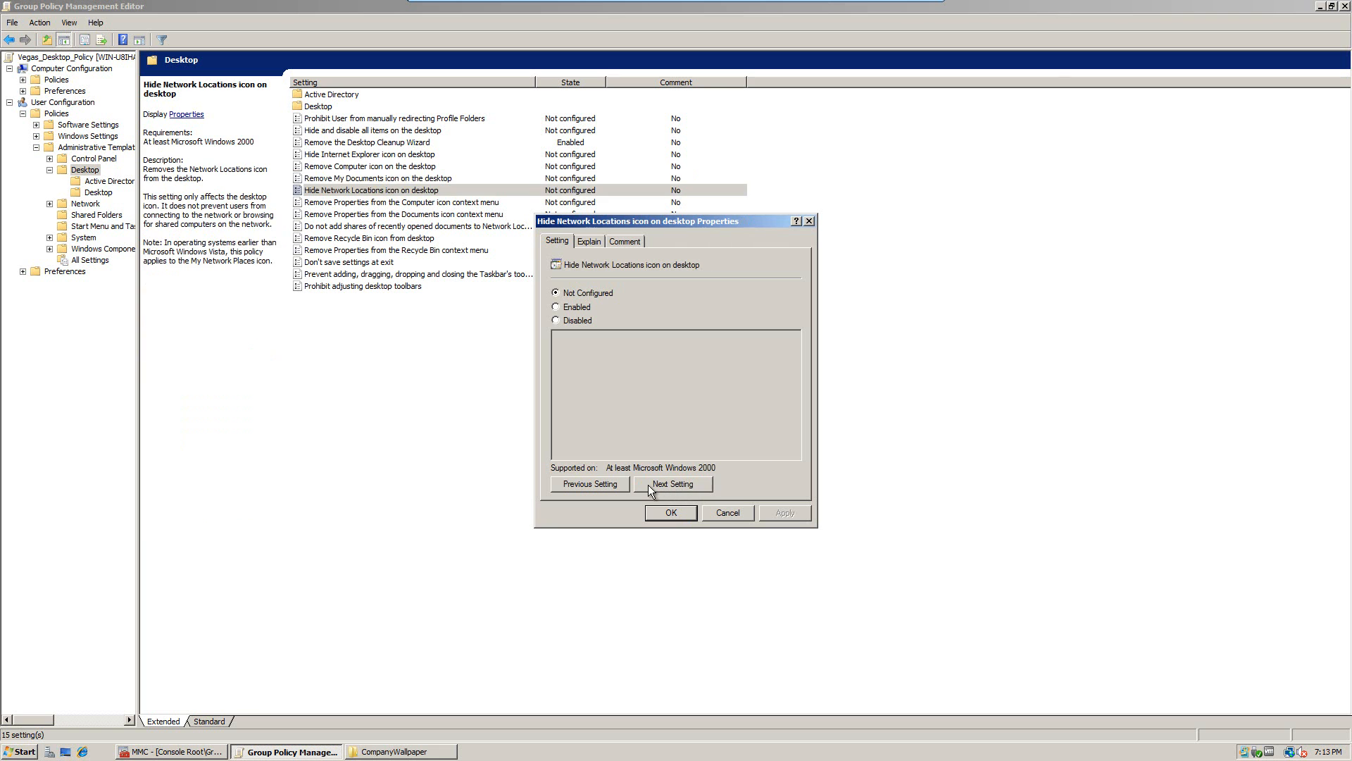
left_click(610, 484)
left_click(609, 485)
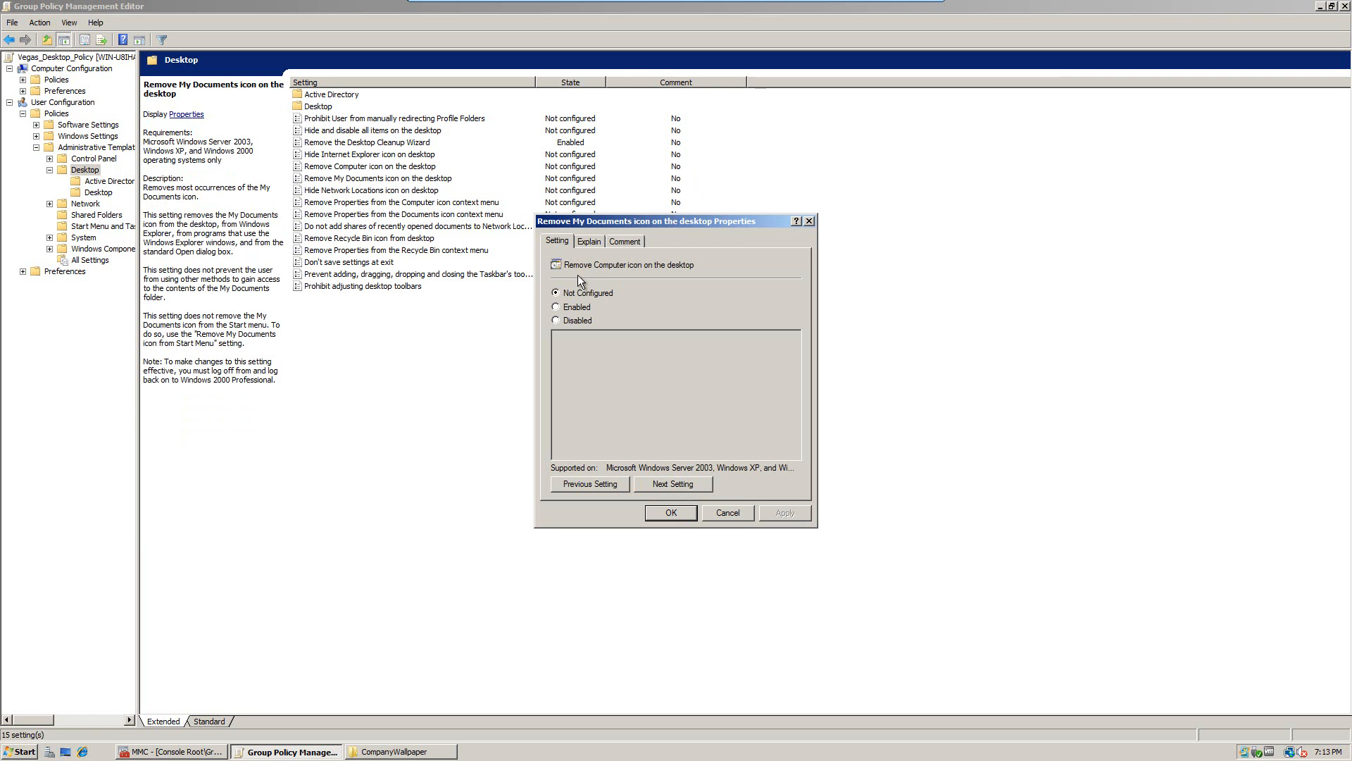
left_click(577, 310)
left_click(785, 512)
left_click(671, 513)
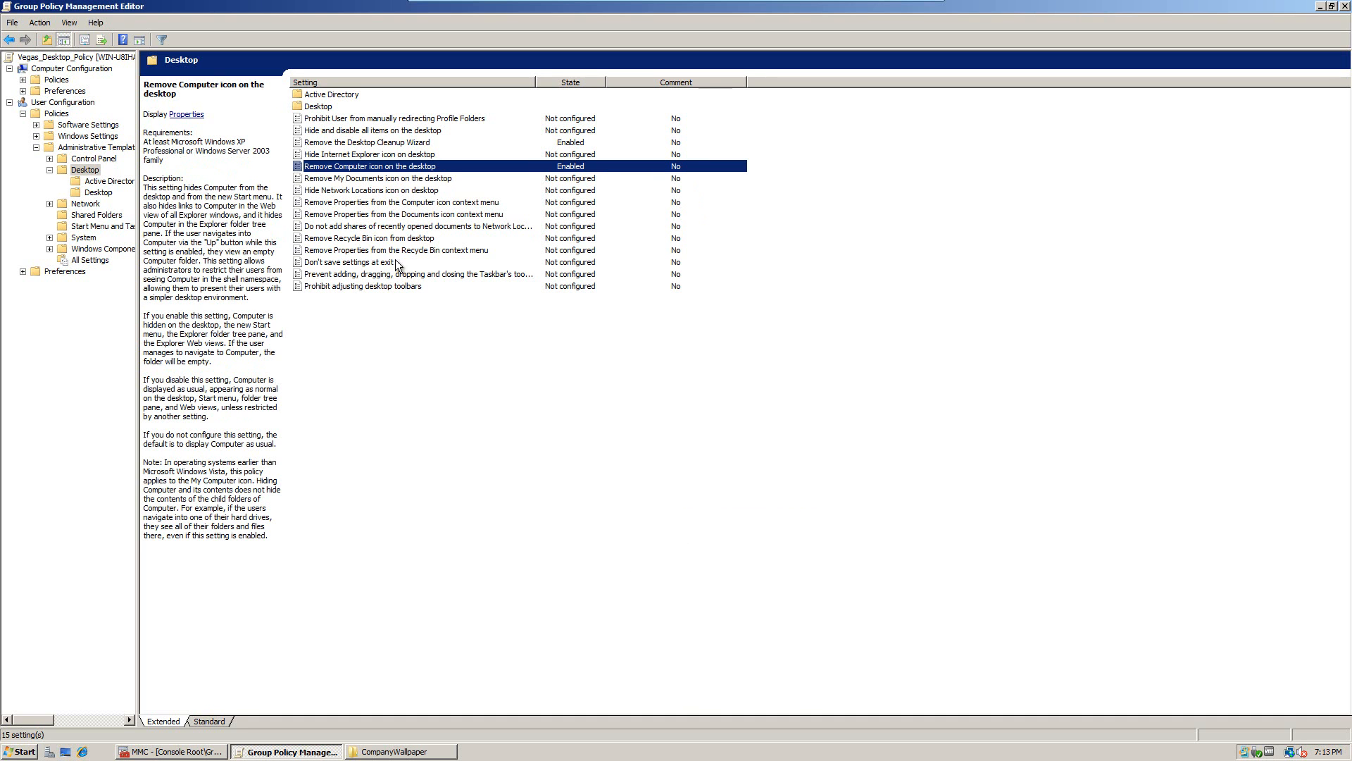
Step: Review the neighbouring desktop icon settings and open Remove Recycle Bin icon from desktop's properties
left_click(367, 180)
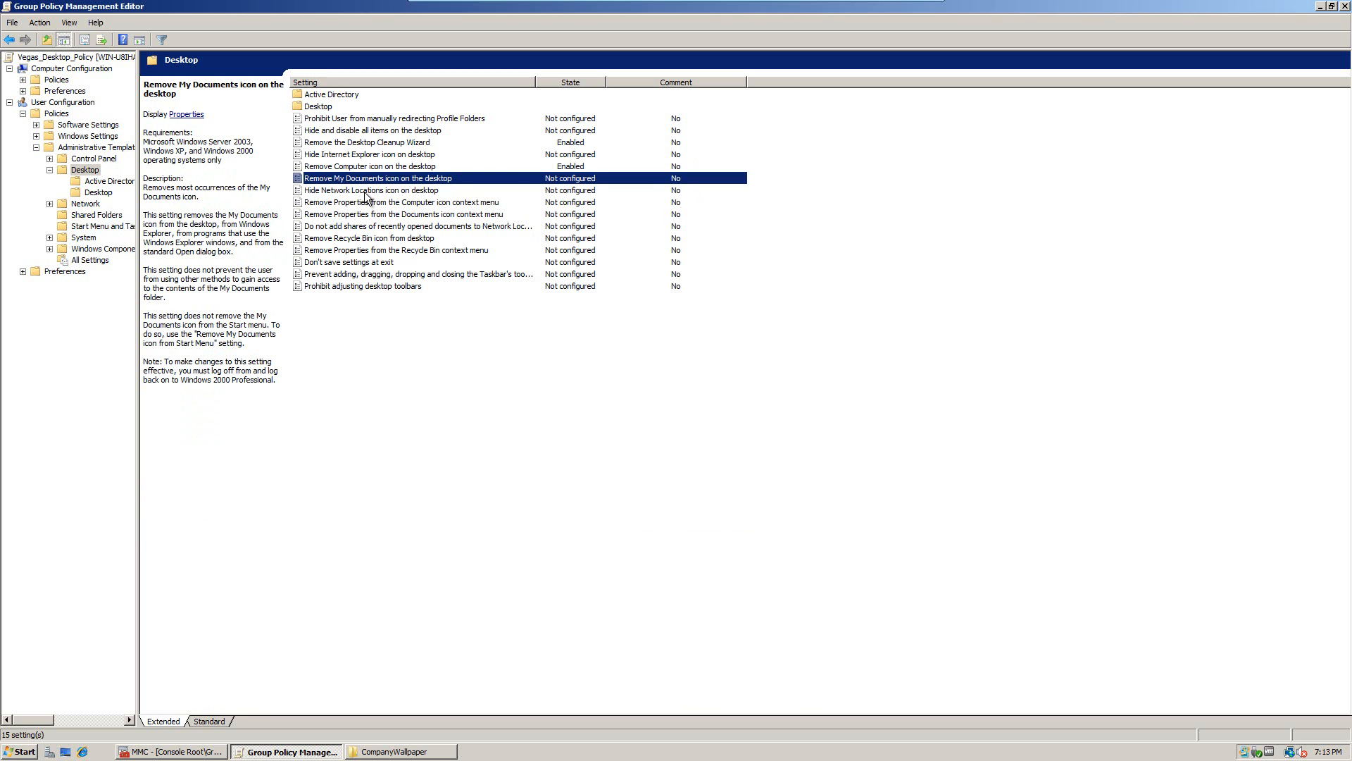
left_click(366, 192)
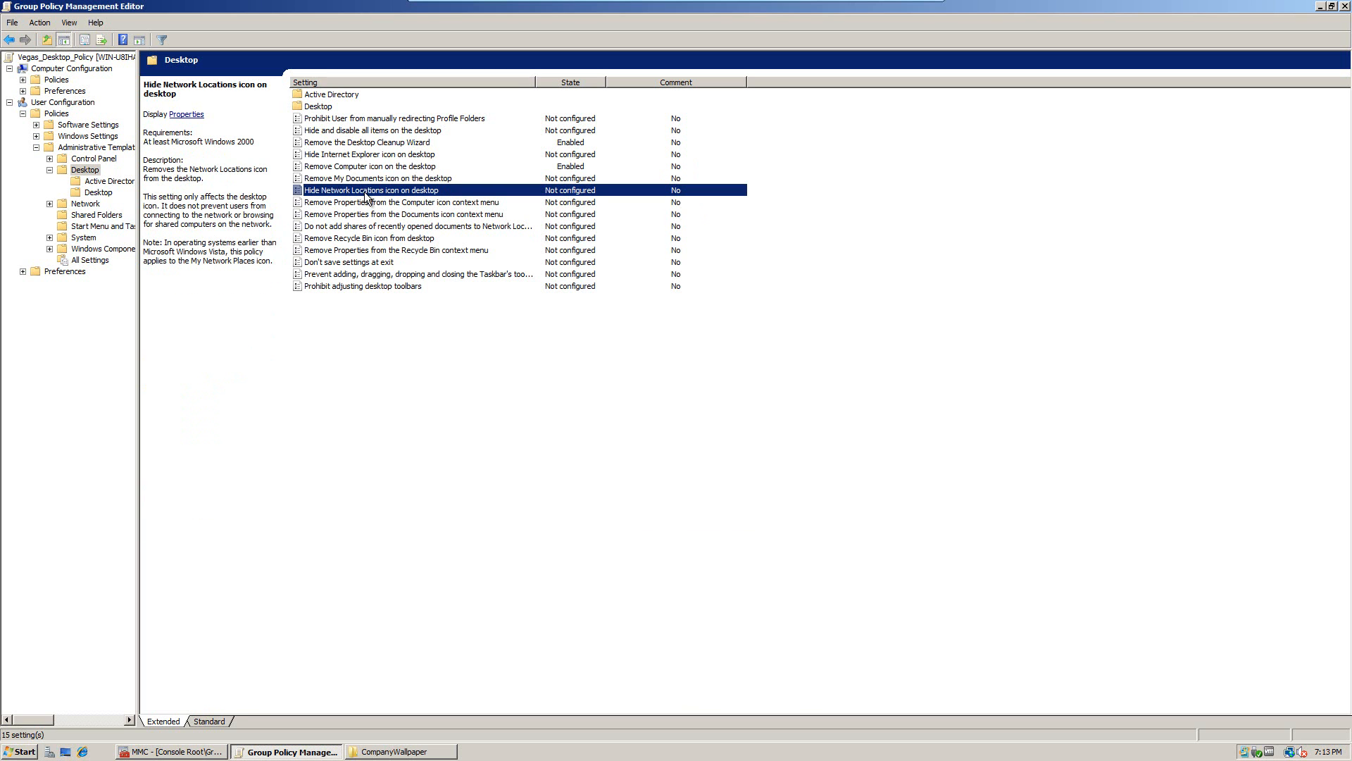
left_click(356, 239)
double_click(355, 240)
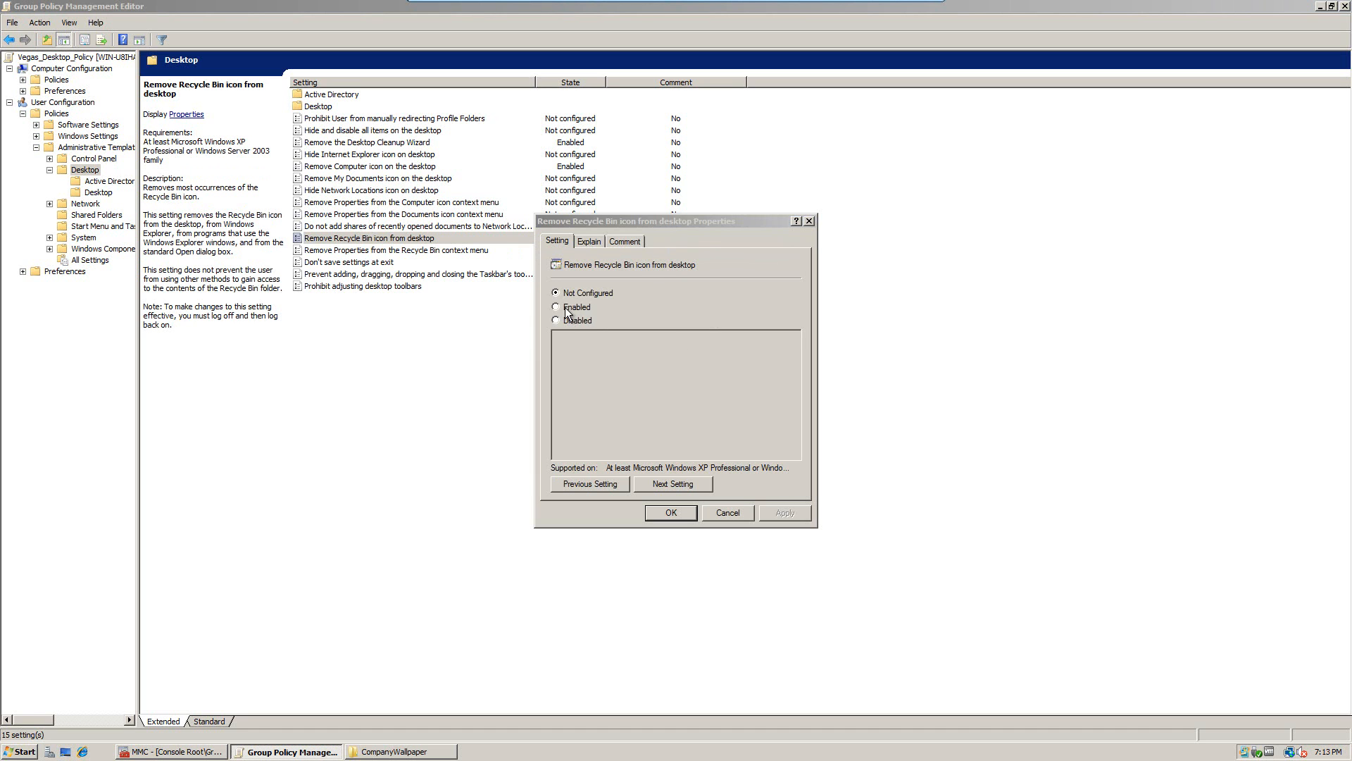
Step: Set Remove Recycle Bin icon from desktop to Enabled and apply it
key("Escape")
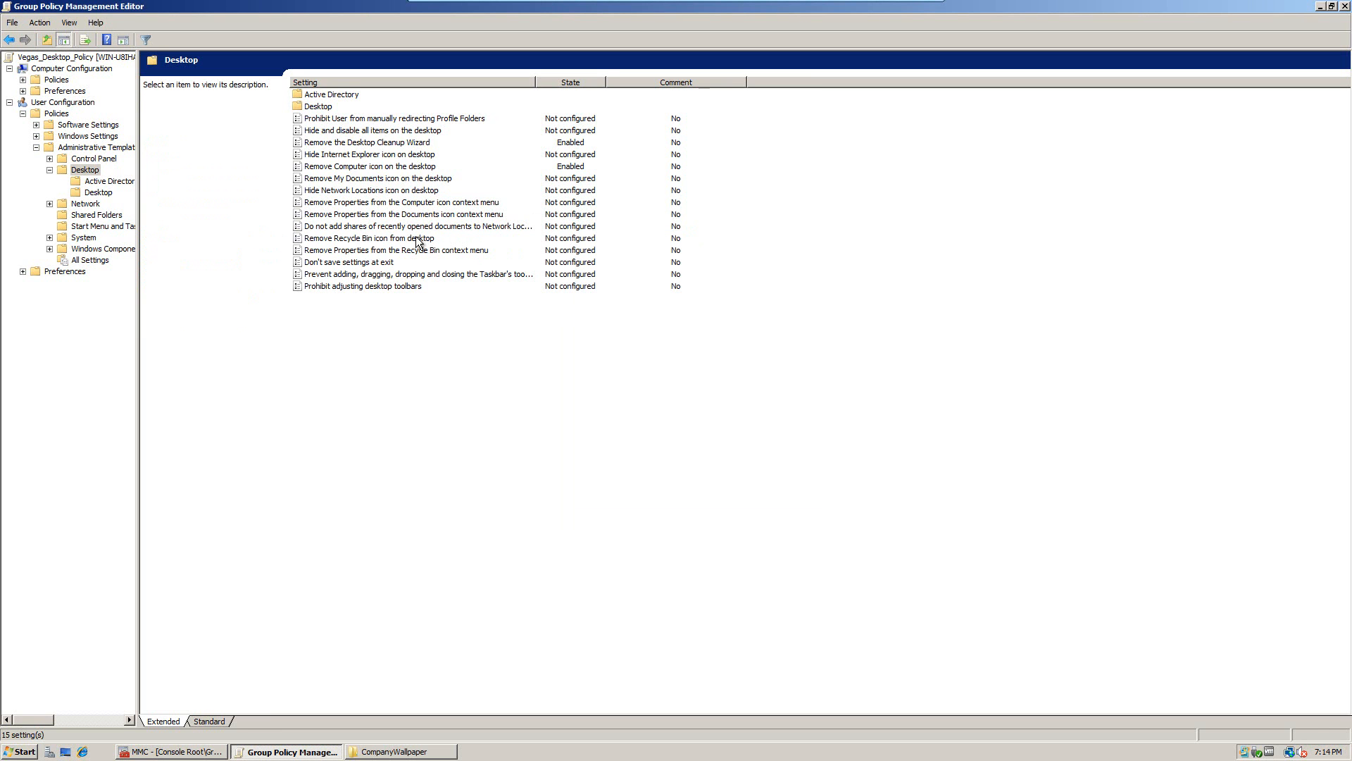
double_click(400, 238)
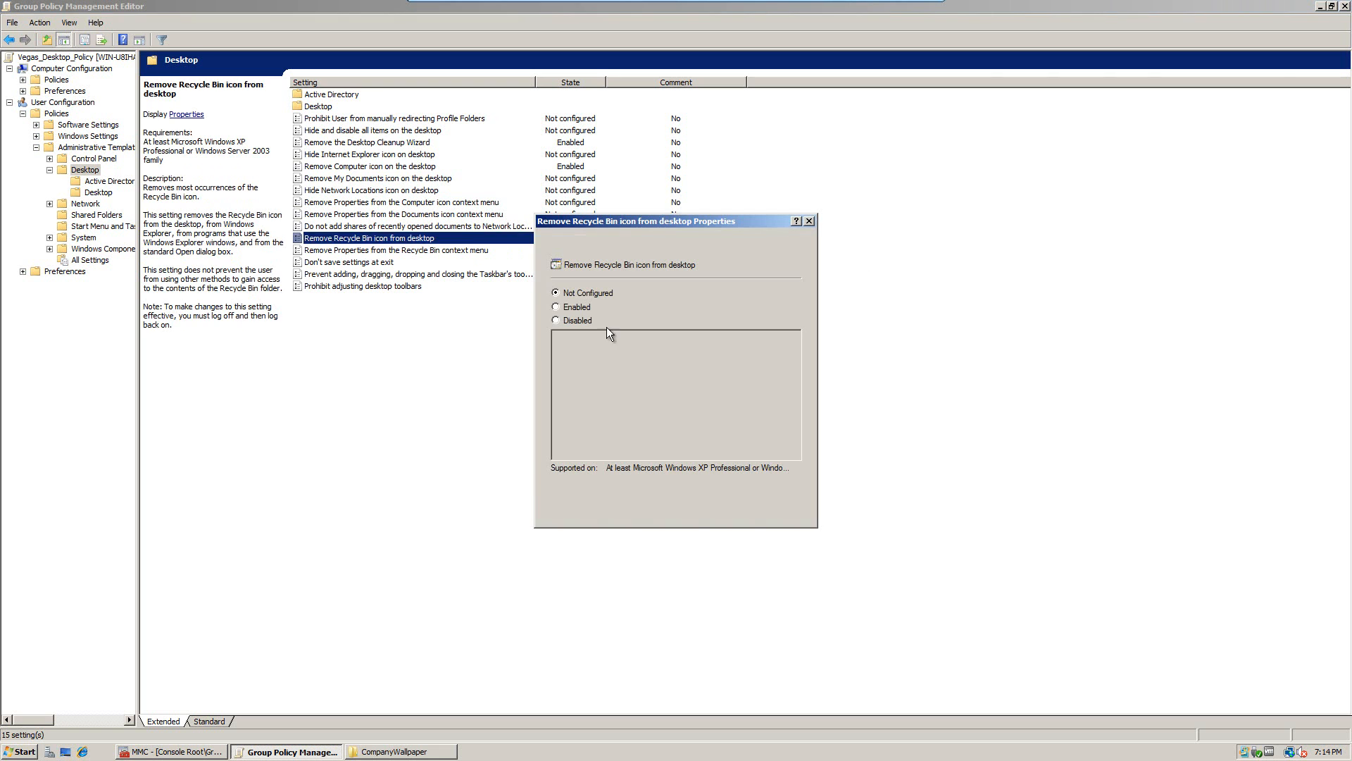
left_click(565, 306)
left_click(788, 513)
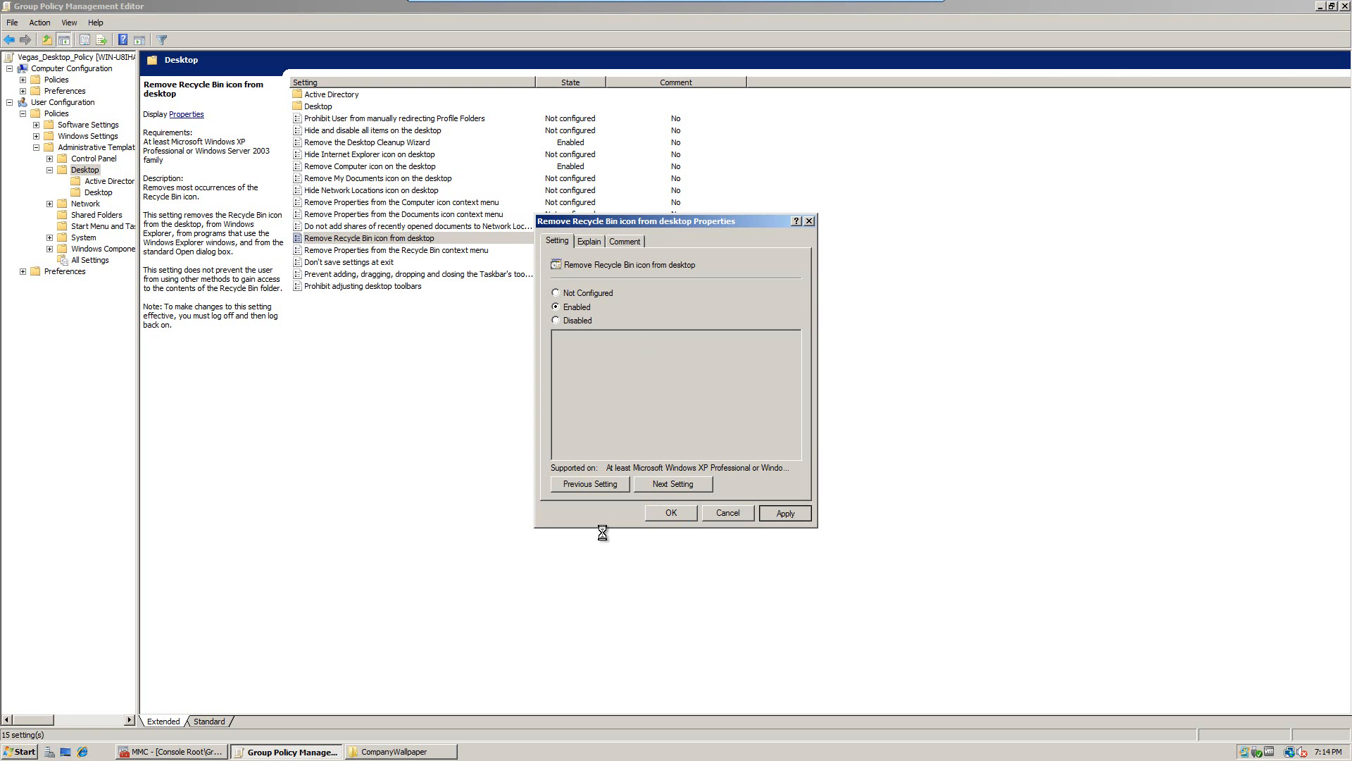
left_click(673, 513)
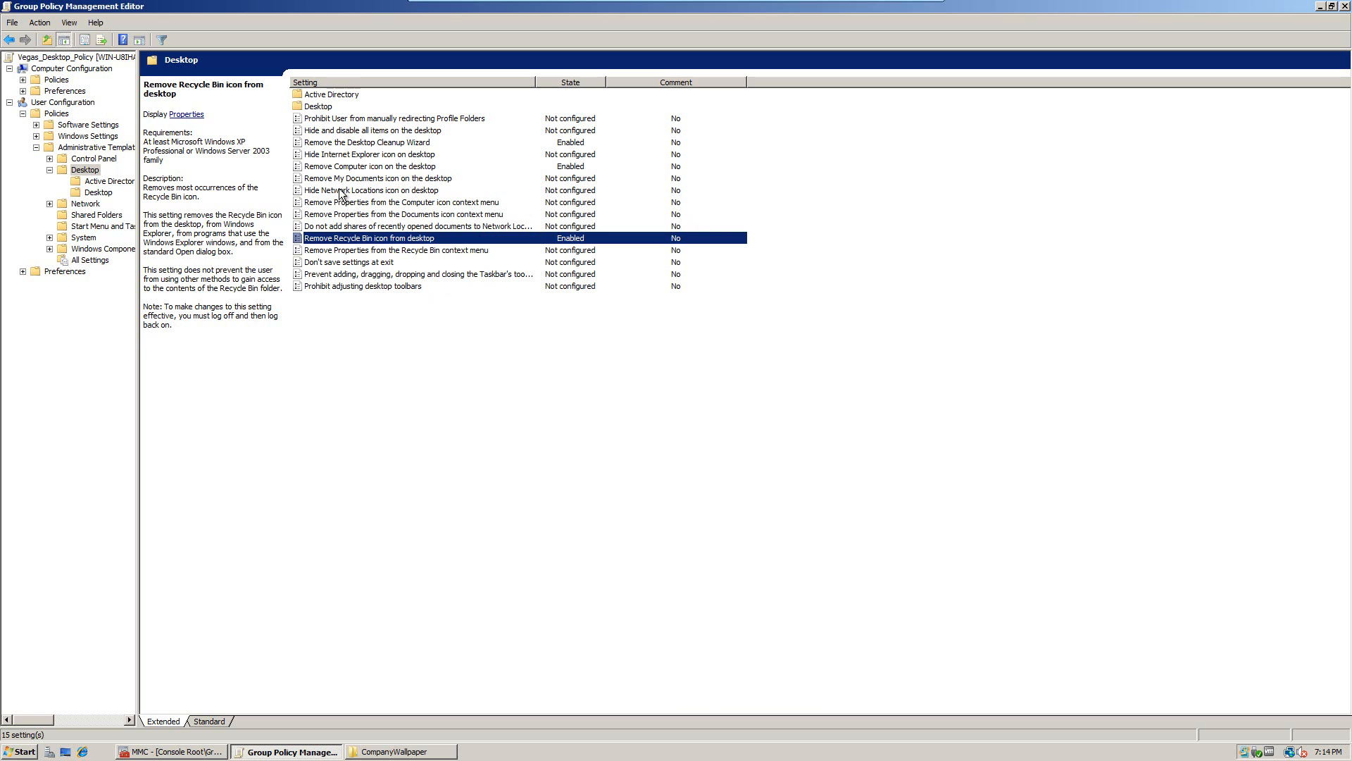
Step: Look over the Desktop setting descriptions and open the nested Active Desktop folder
left_click(329, 132)
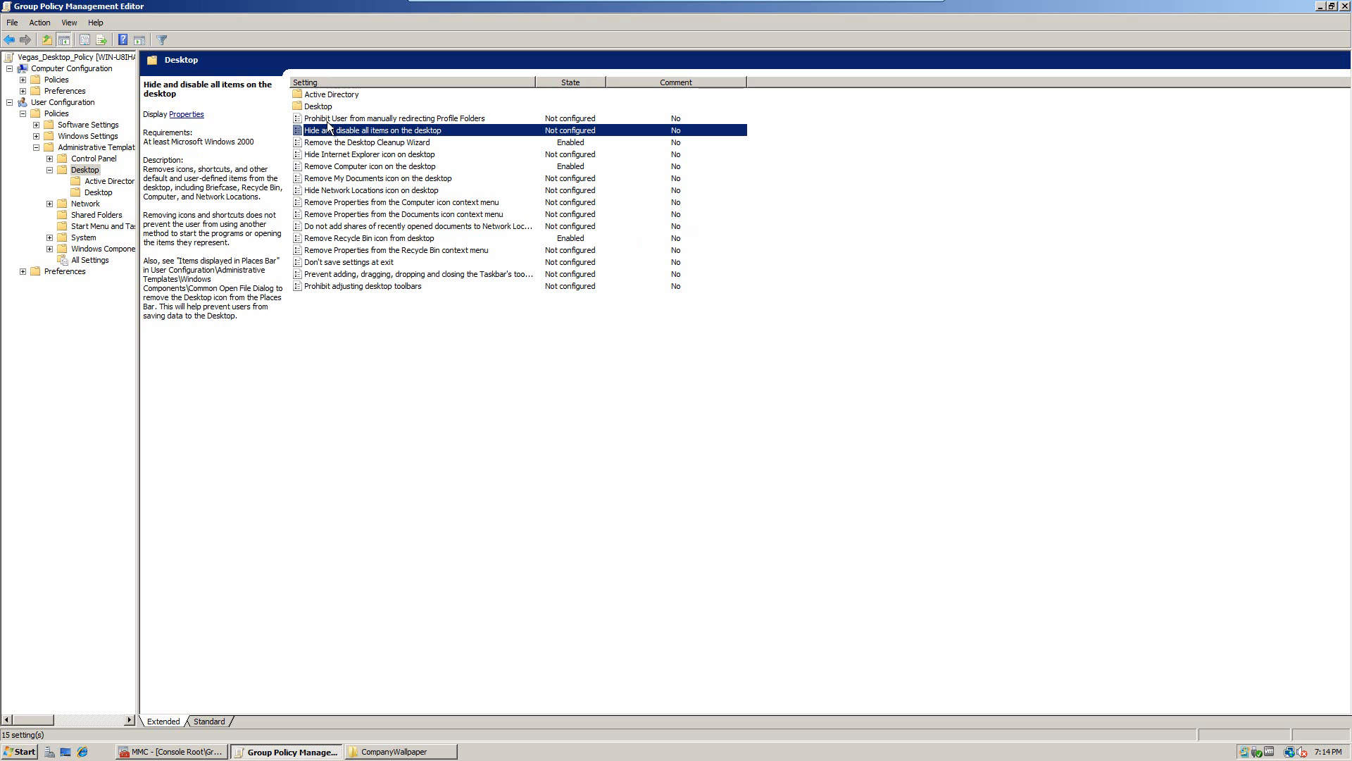
left_click(329, 120)
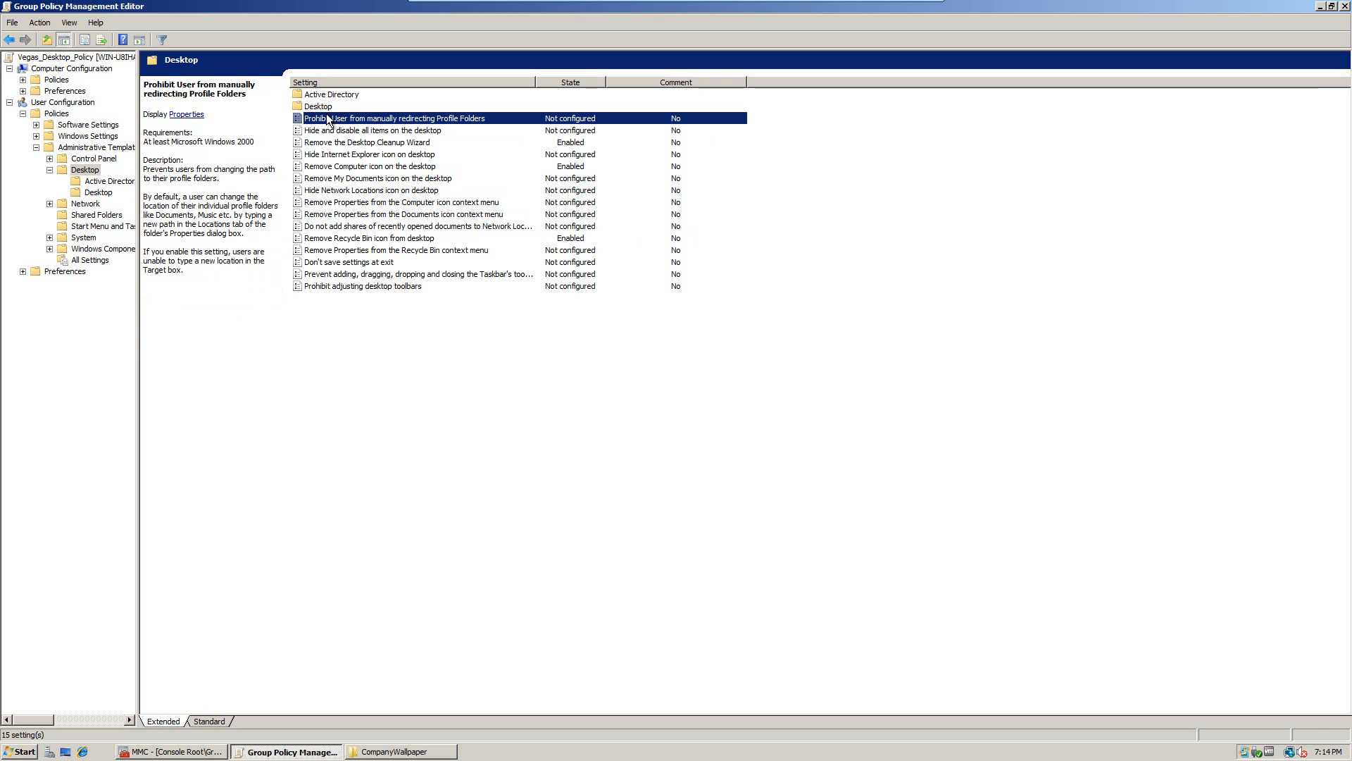
double_click(319, 106)
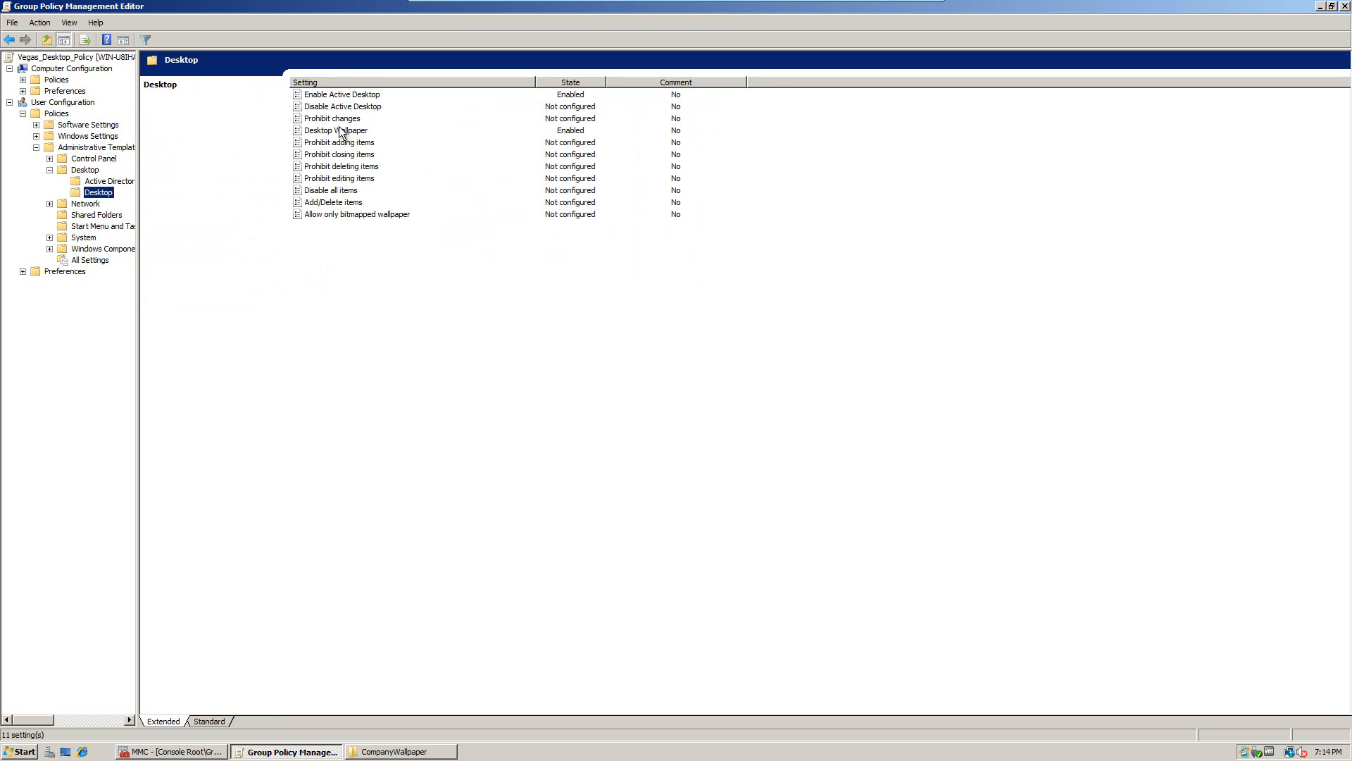
Step: Set Prohibit editing items to Enabled, apply it, and exit the Group Policy Management Editor
left_click(325, 177)
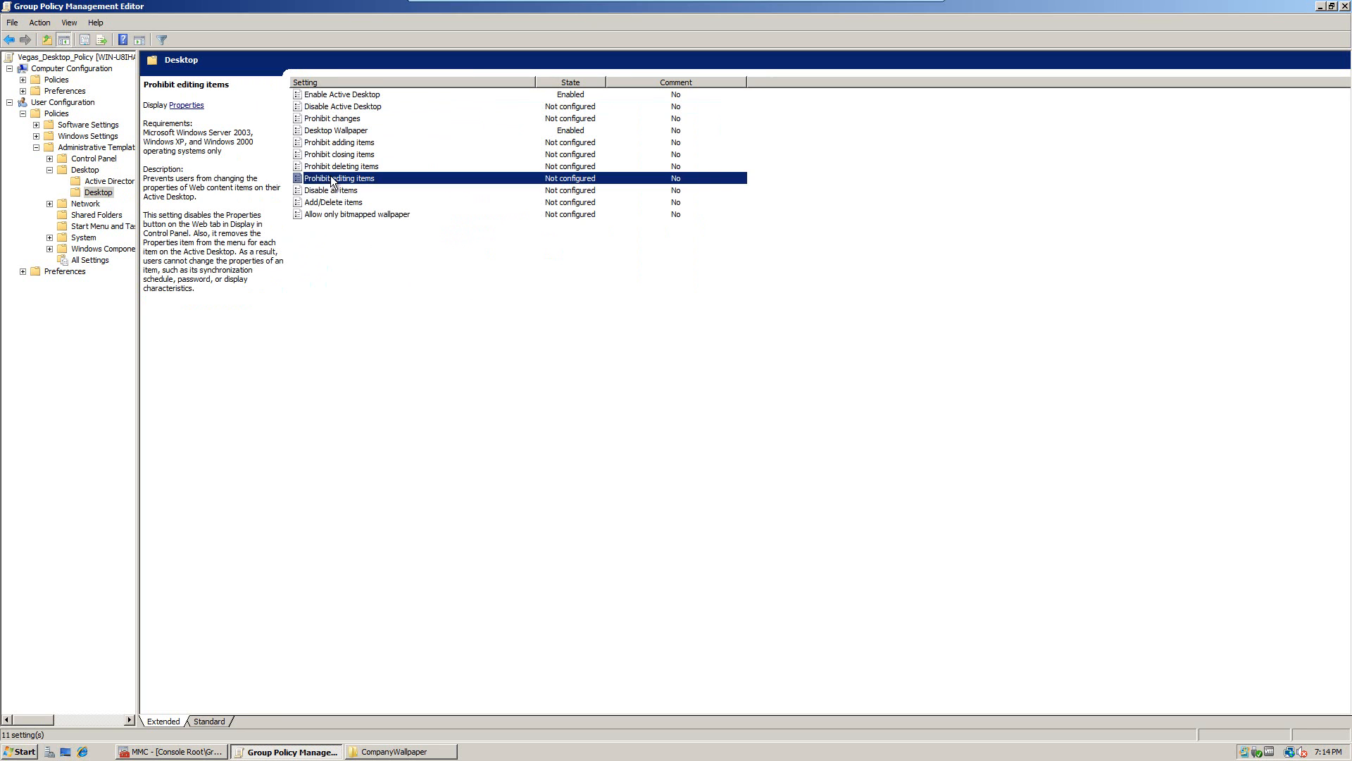
left_click(567, 310)
left_click(784, 512)
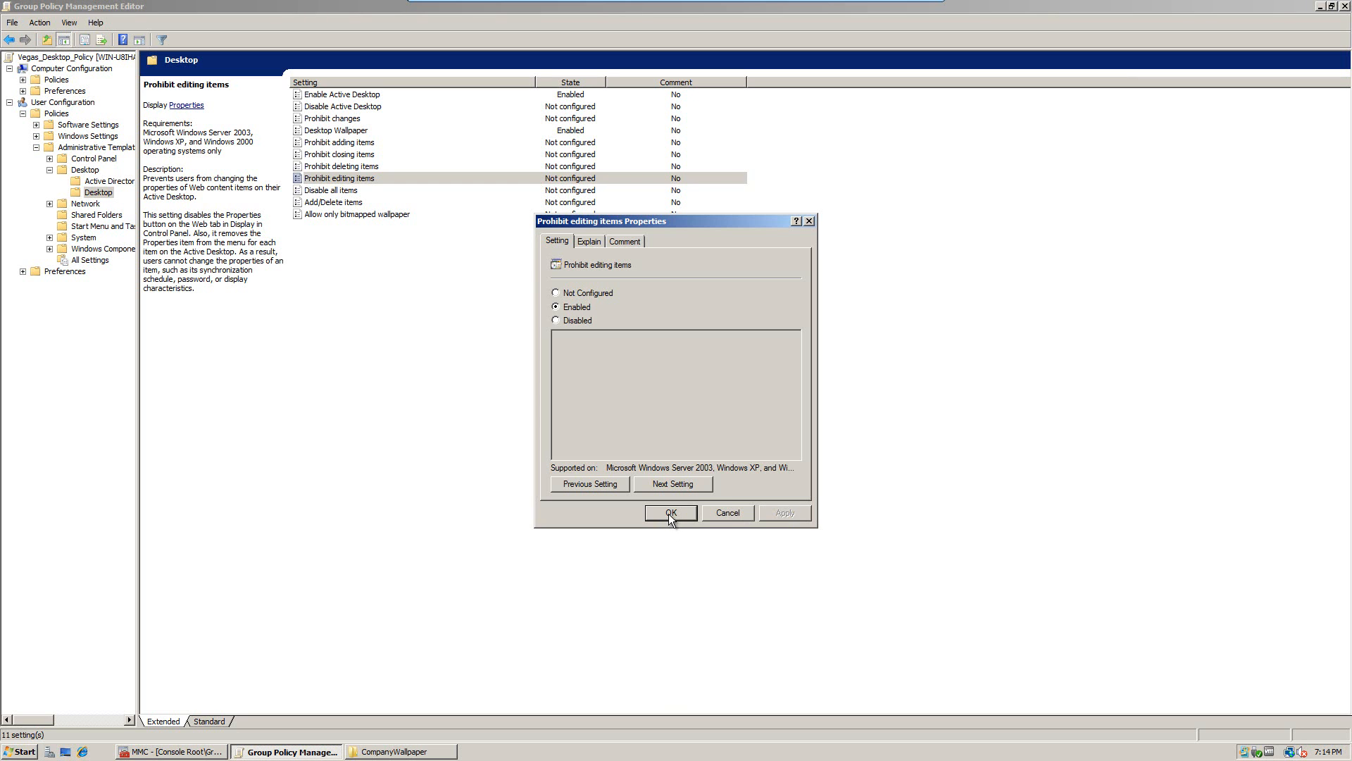
left_click(670, 513)
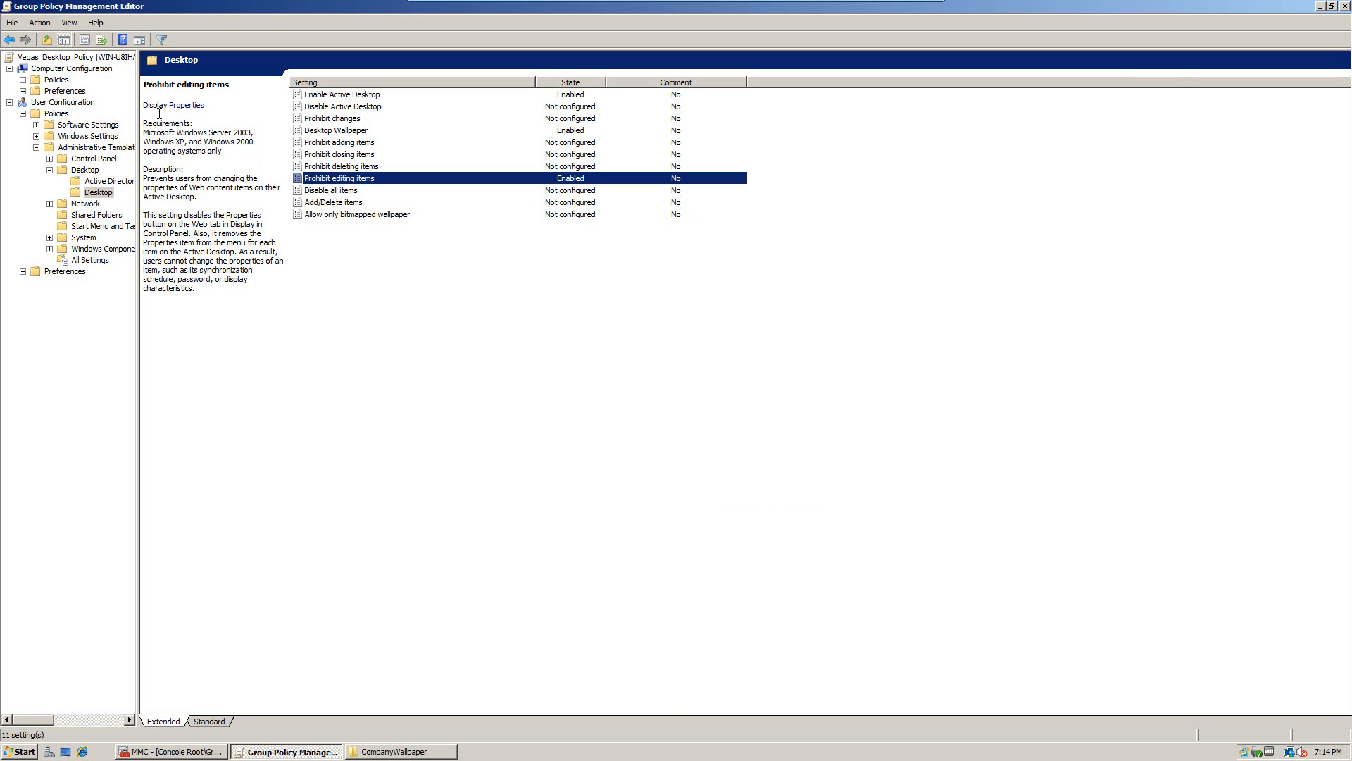
left_click(1343, 7)
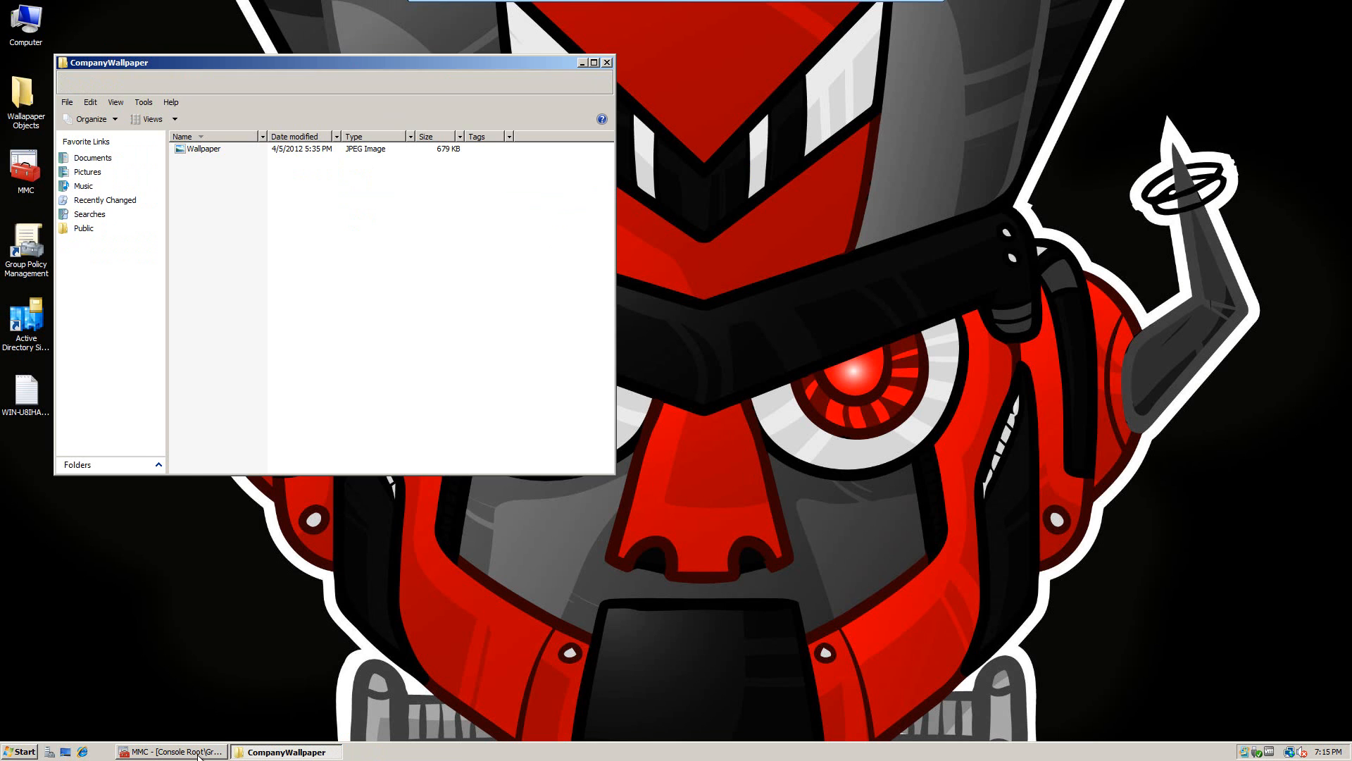
Step: Close the CompanyWallpaper folder, check Vegas_Desktop_Policy's link under Default Desktop Policy, then close the console without saving
key("alt+F4")
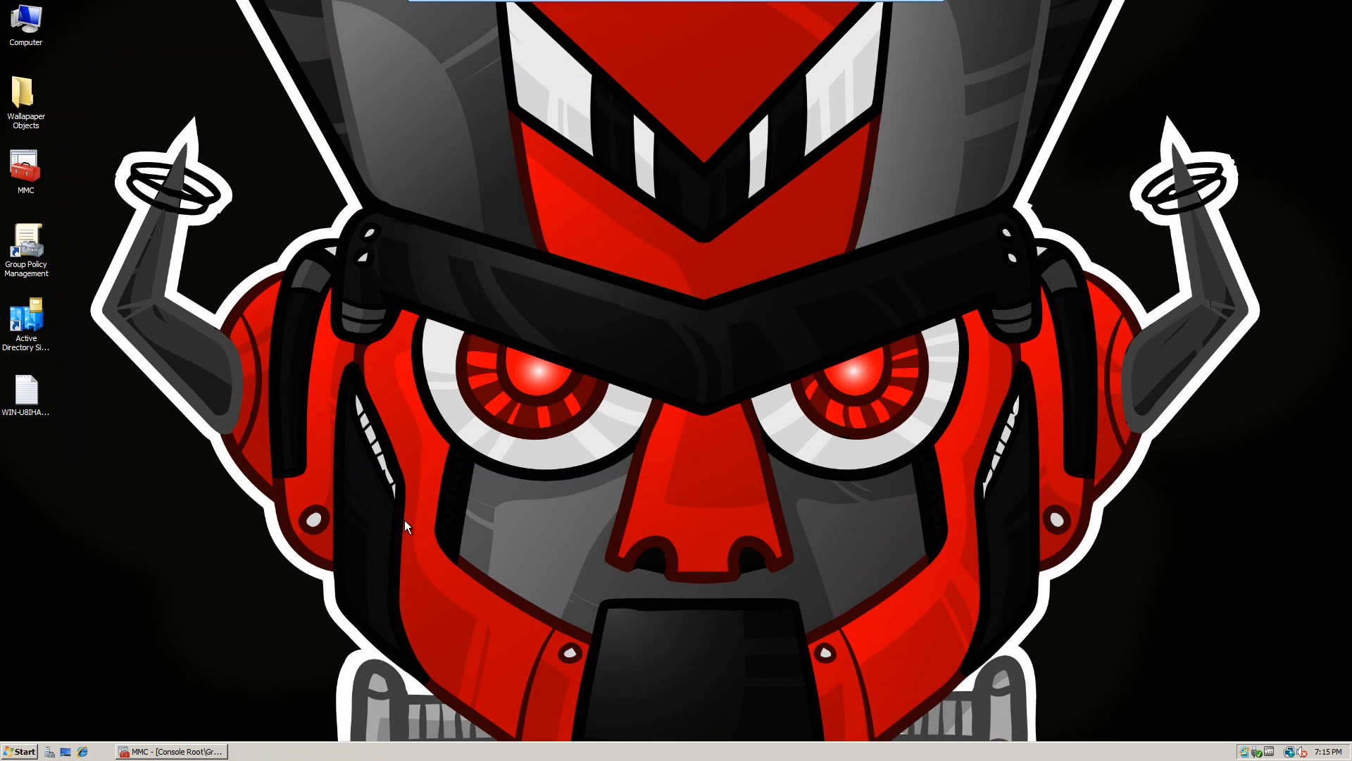
left_click(211, 751)
left_click(211, 752)
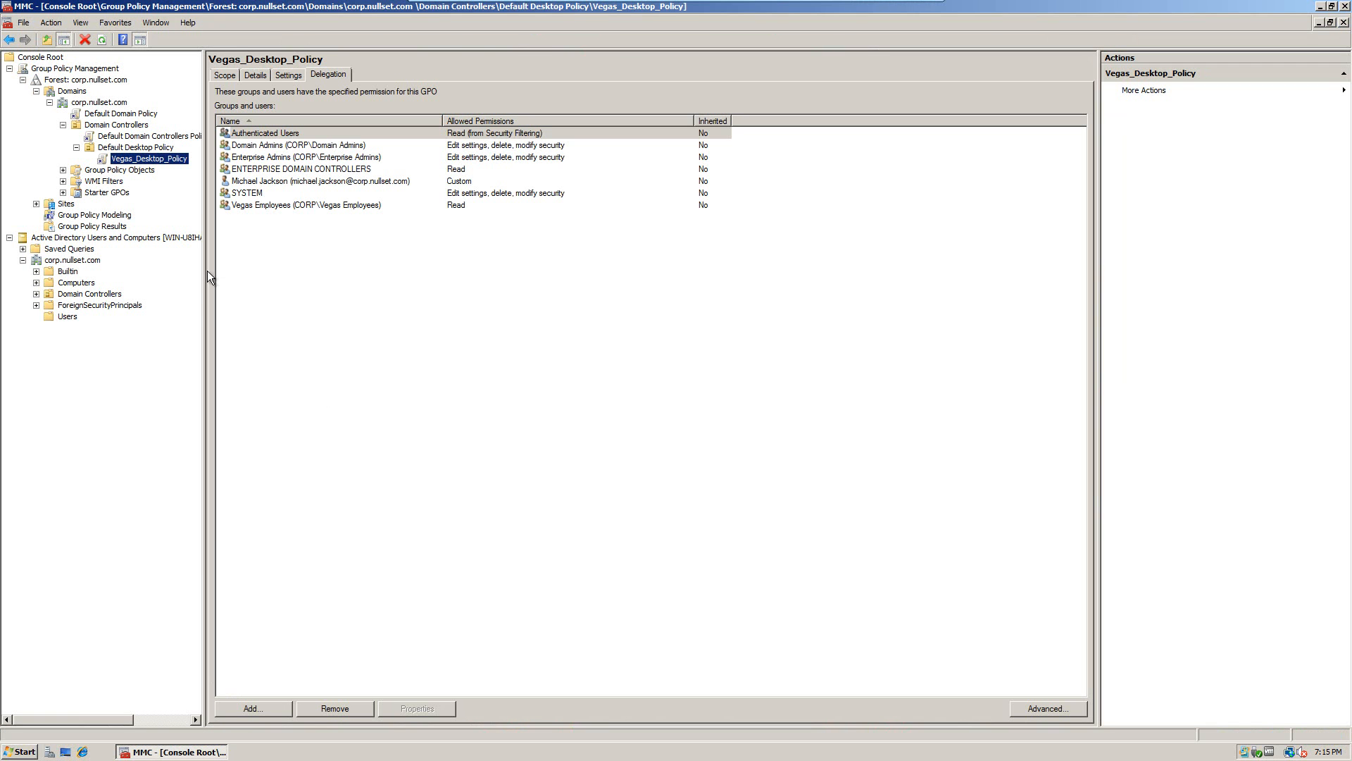
left_click(131, 149)
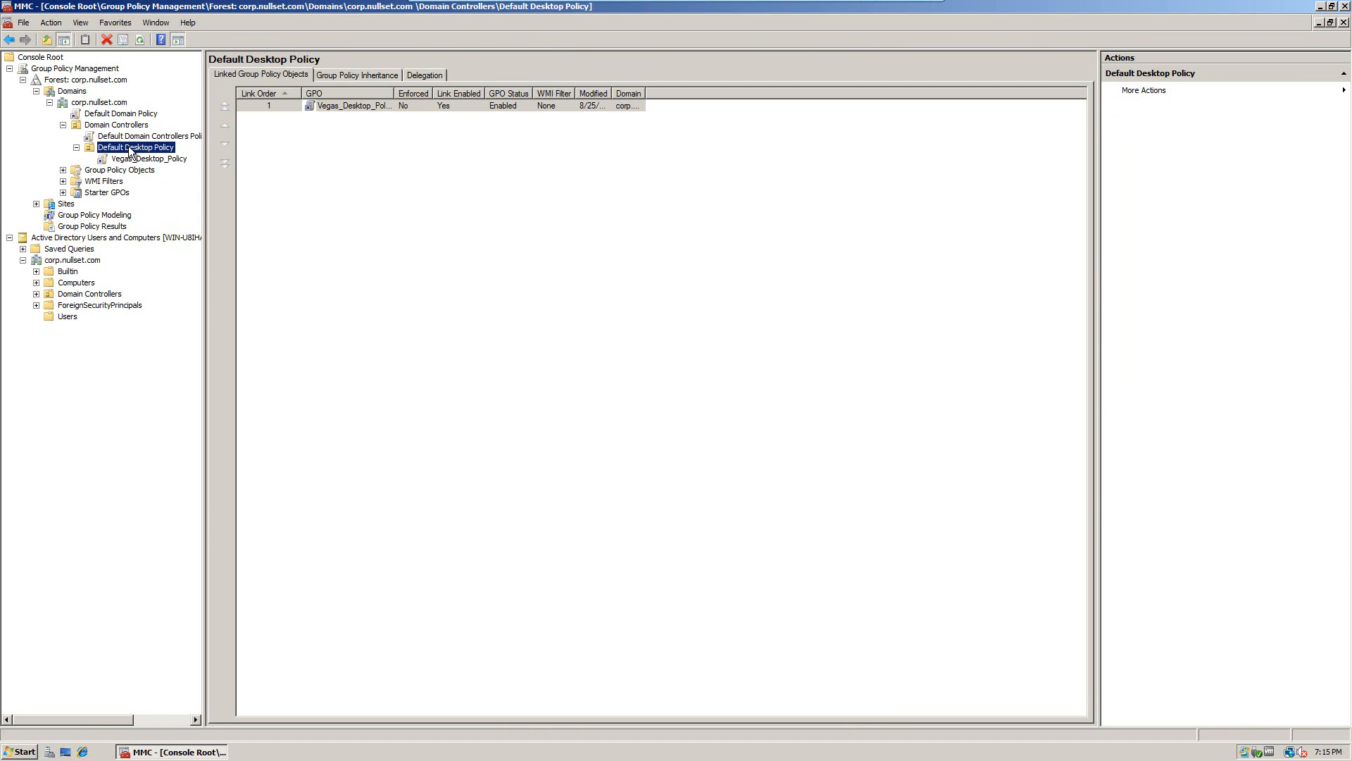
left_click(122, 158)
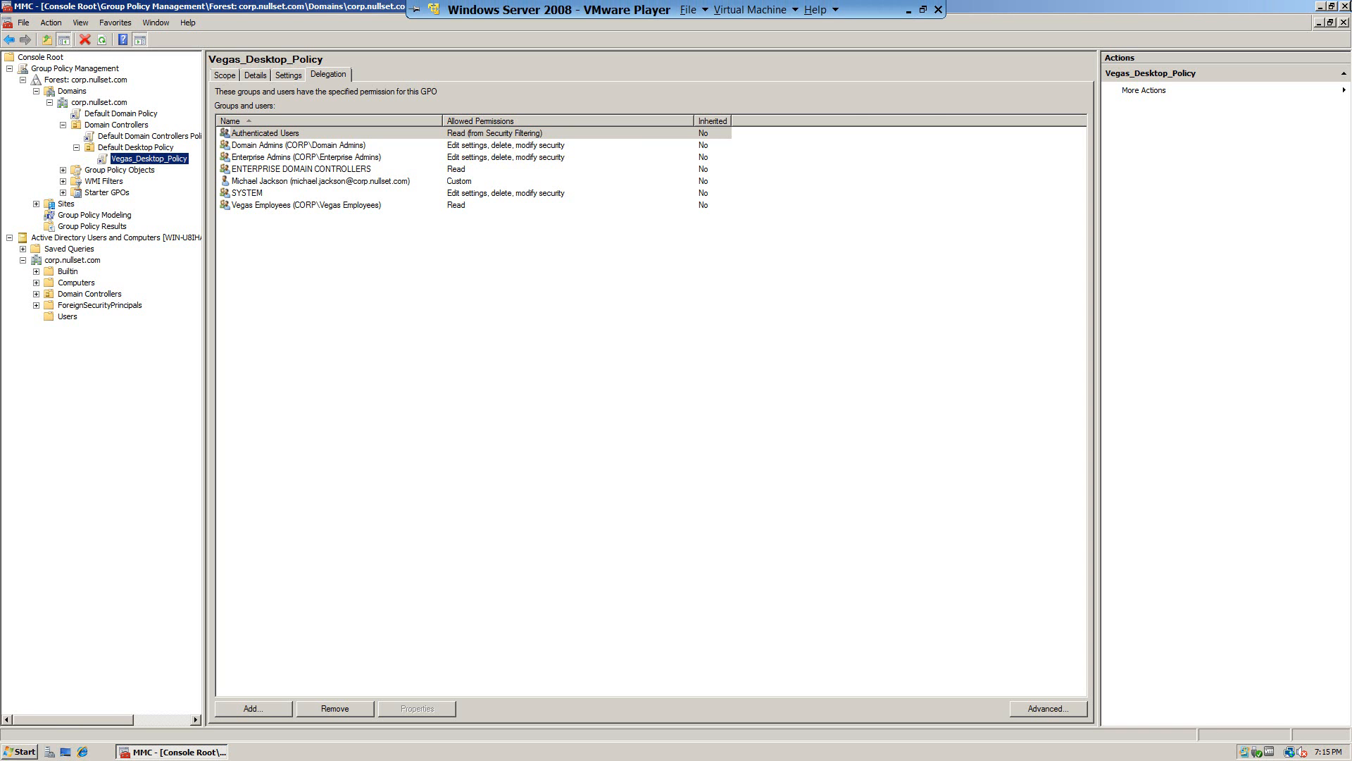
left_click(1345, 6)
left_click(710, 404)
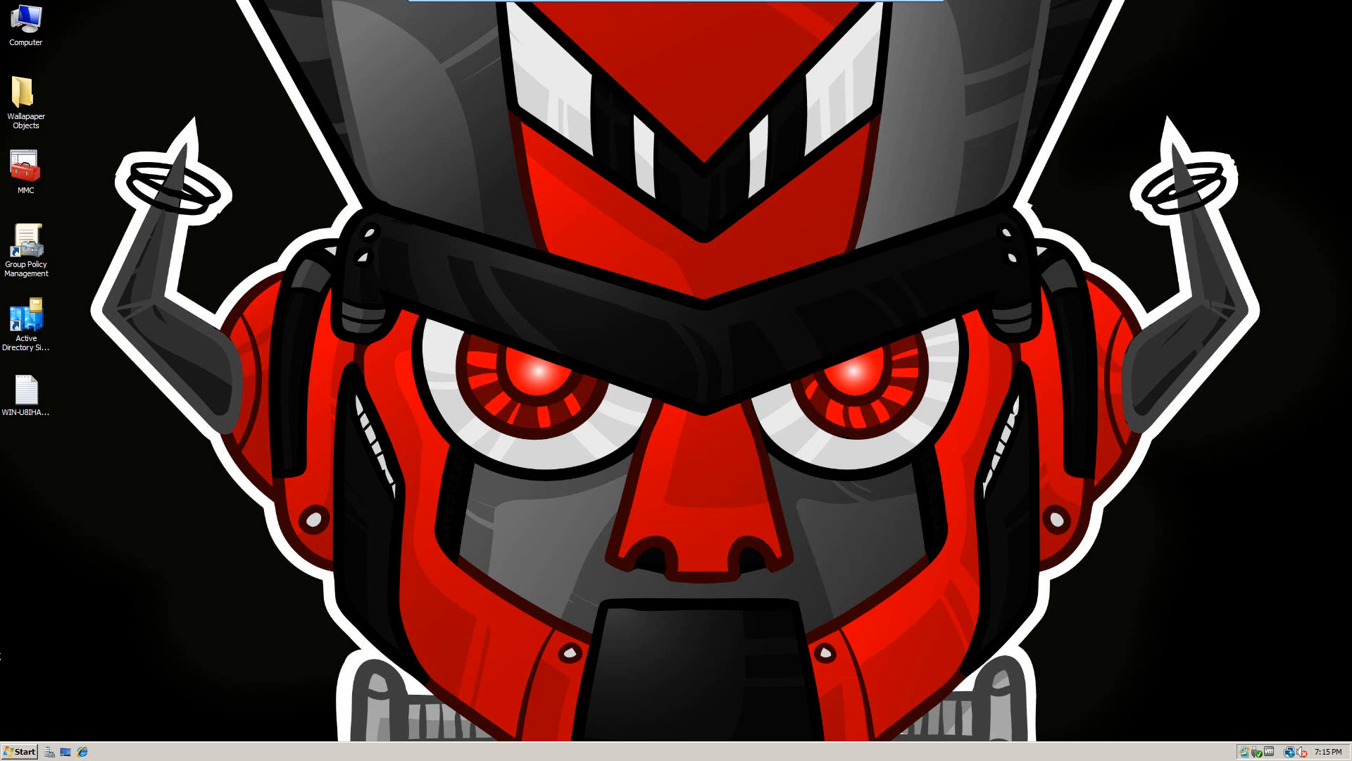
Step: Launch cmd from Start Search, run gpupdate until both policy updates succeed, and close the window
left_click(5, 753)
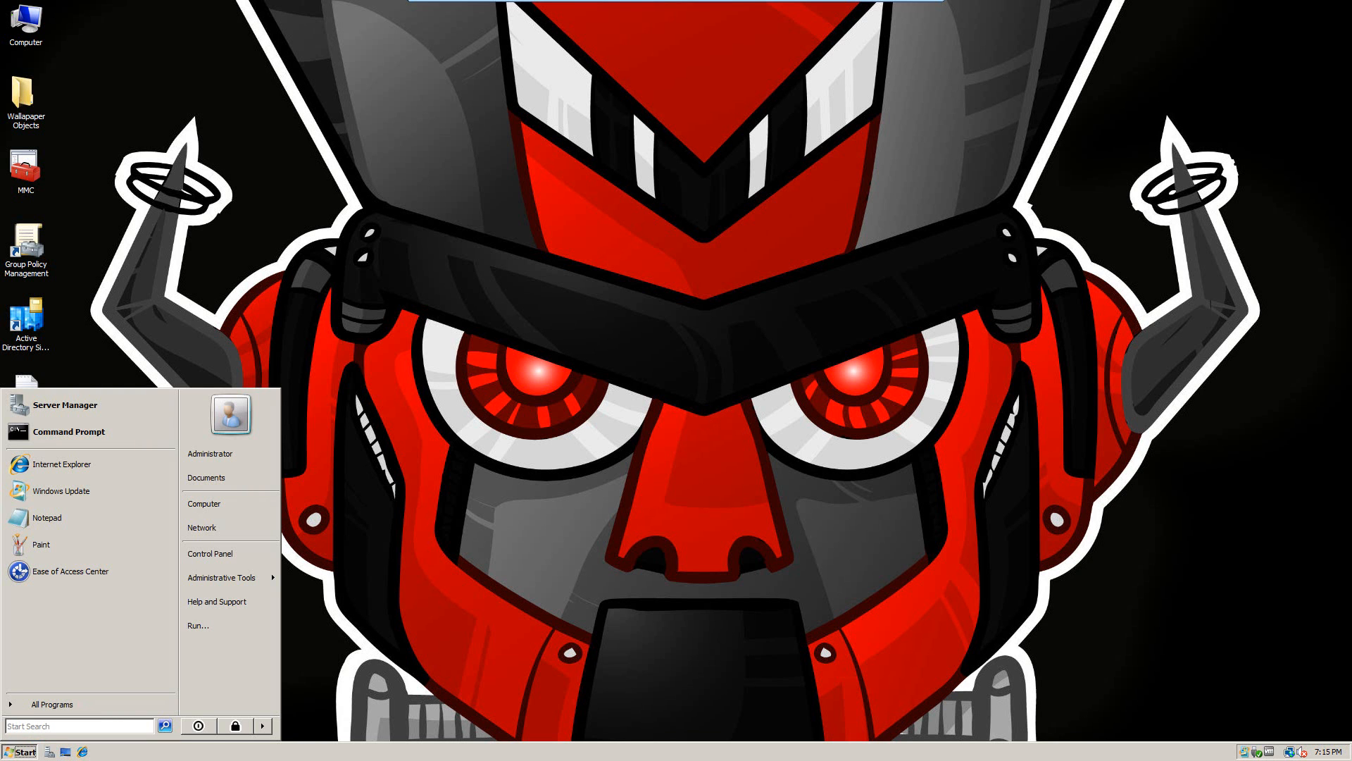
left_click(88, 726)
type("cmd")
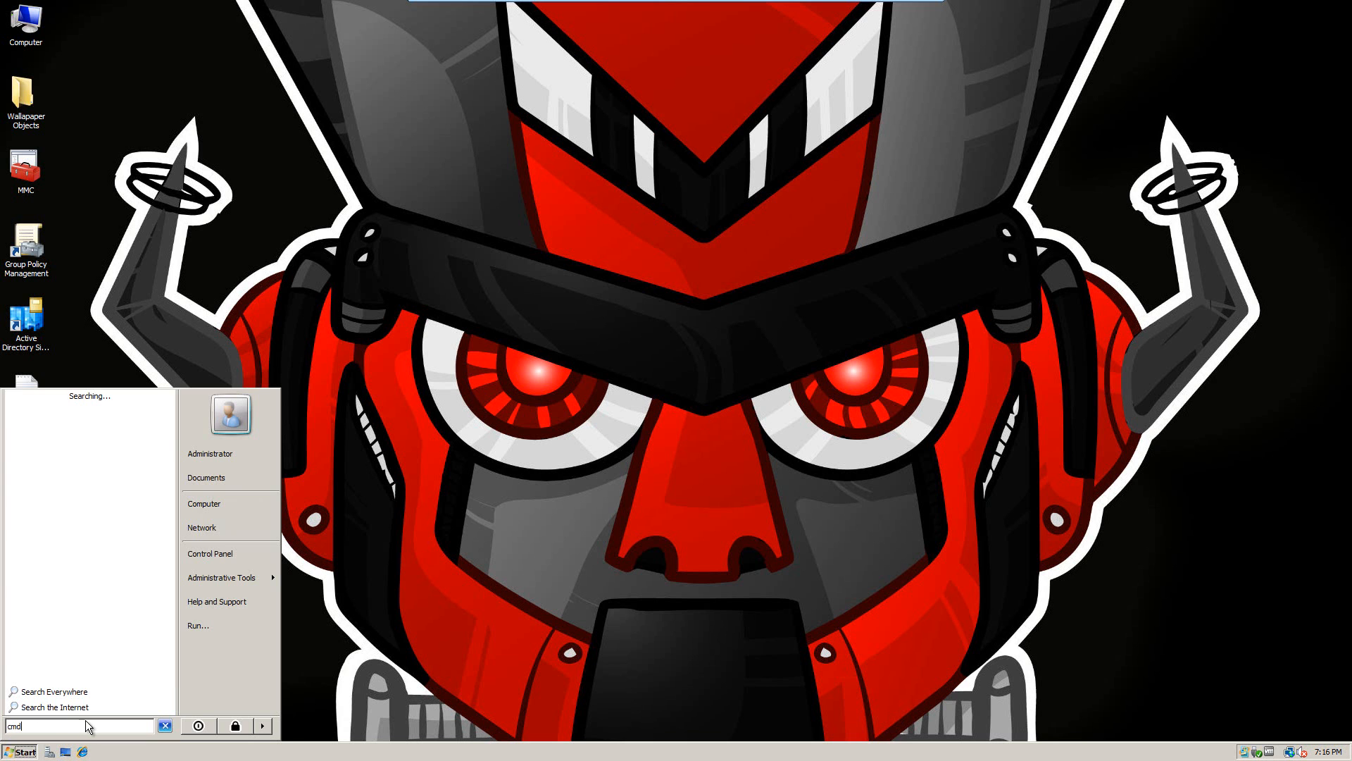
key("Return")
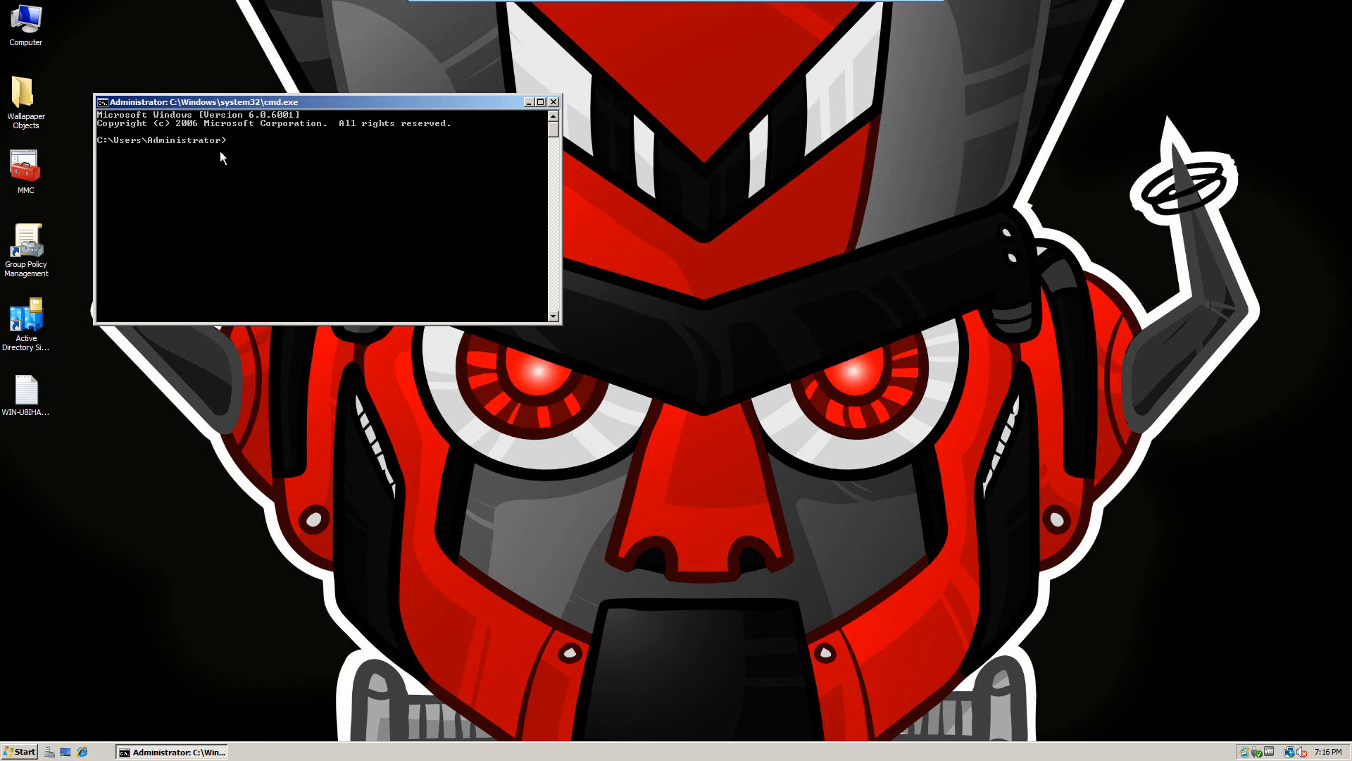
type("gpupdate")
key("Return")
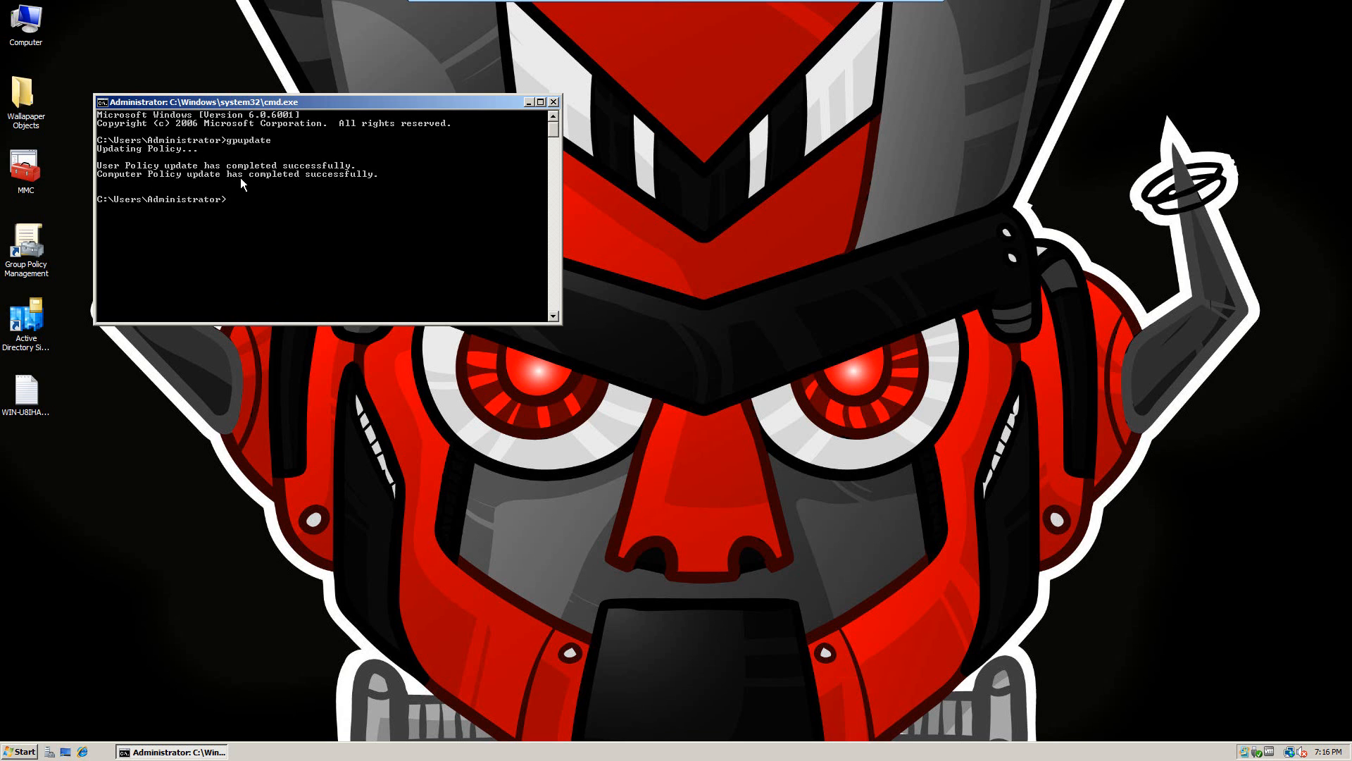
left_click(554, 103)
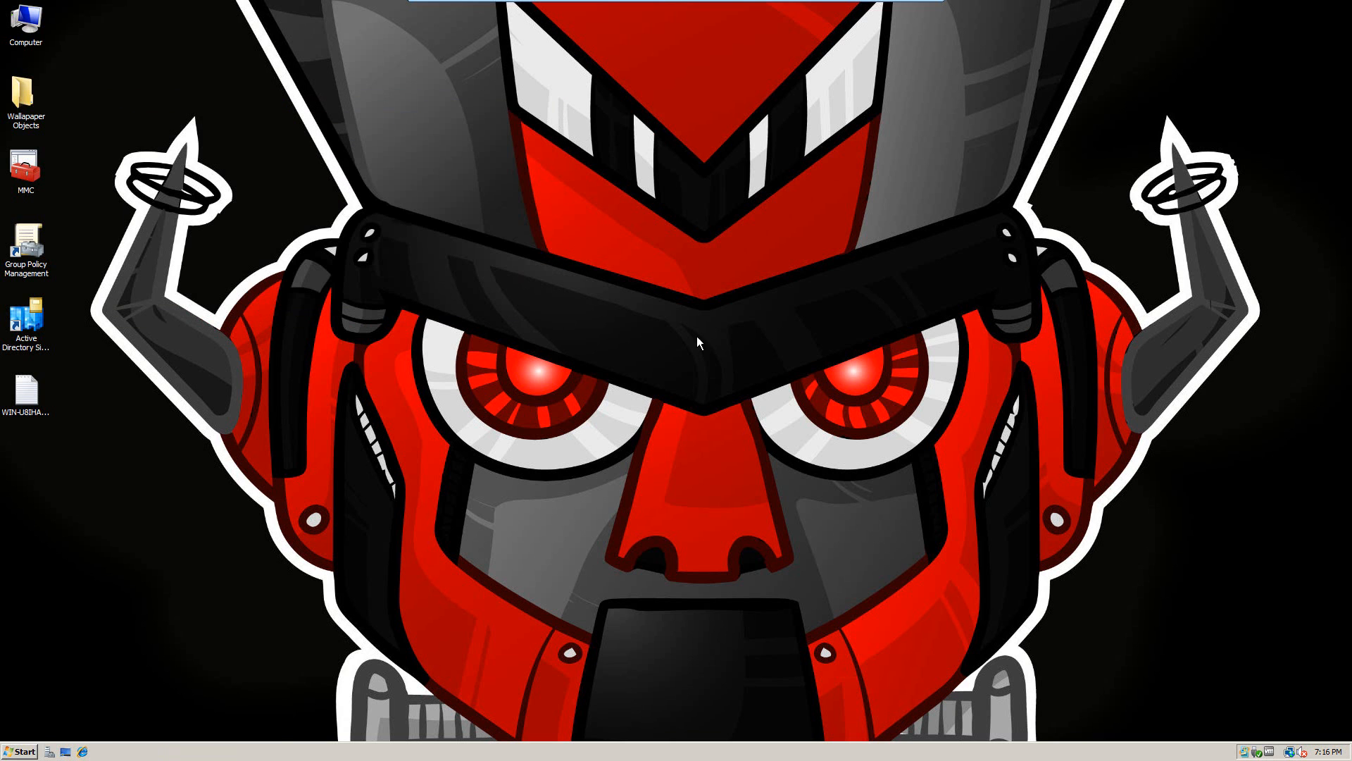
Step: Log off the current user from the Start menu's session options
left_click(23, 753)
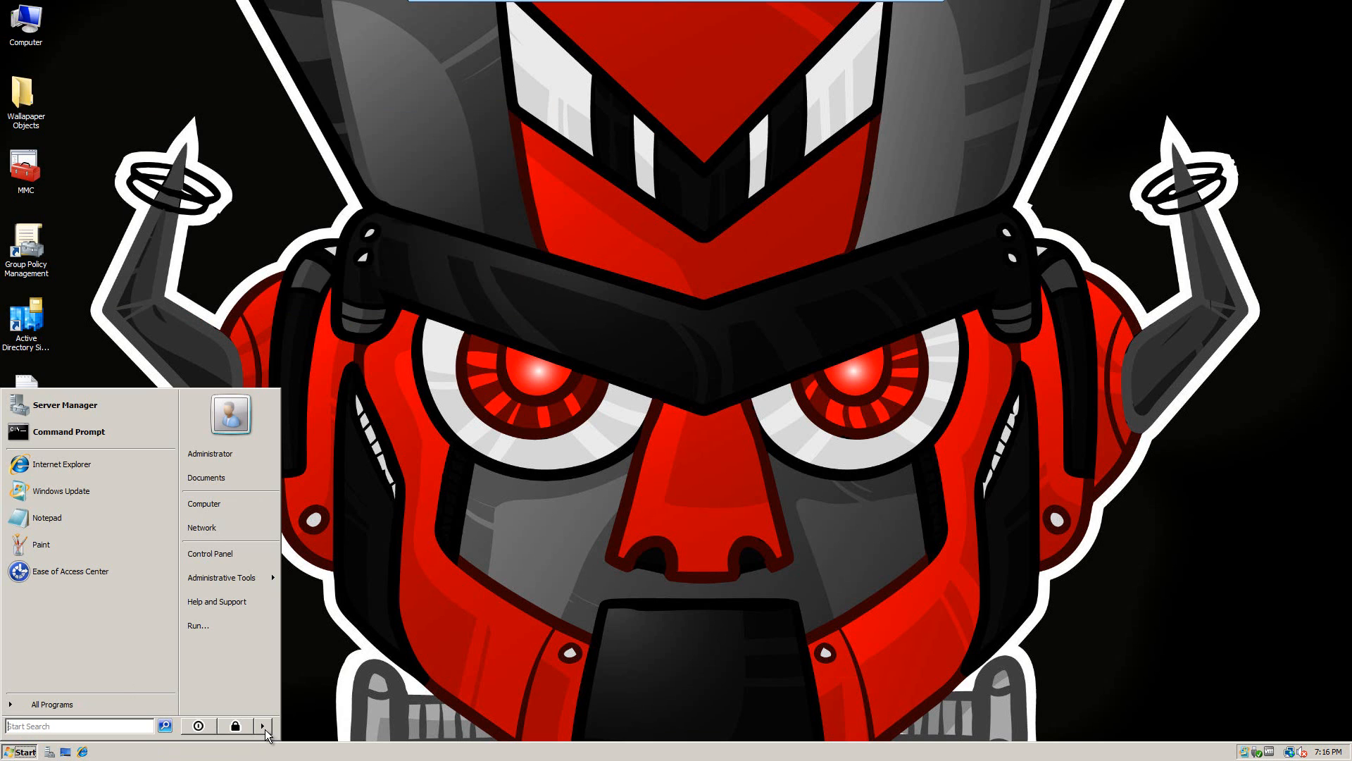
left_click(265, 728)
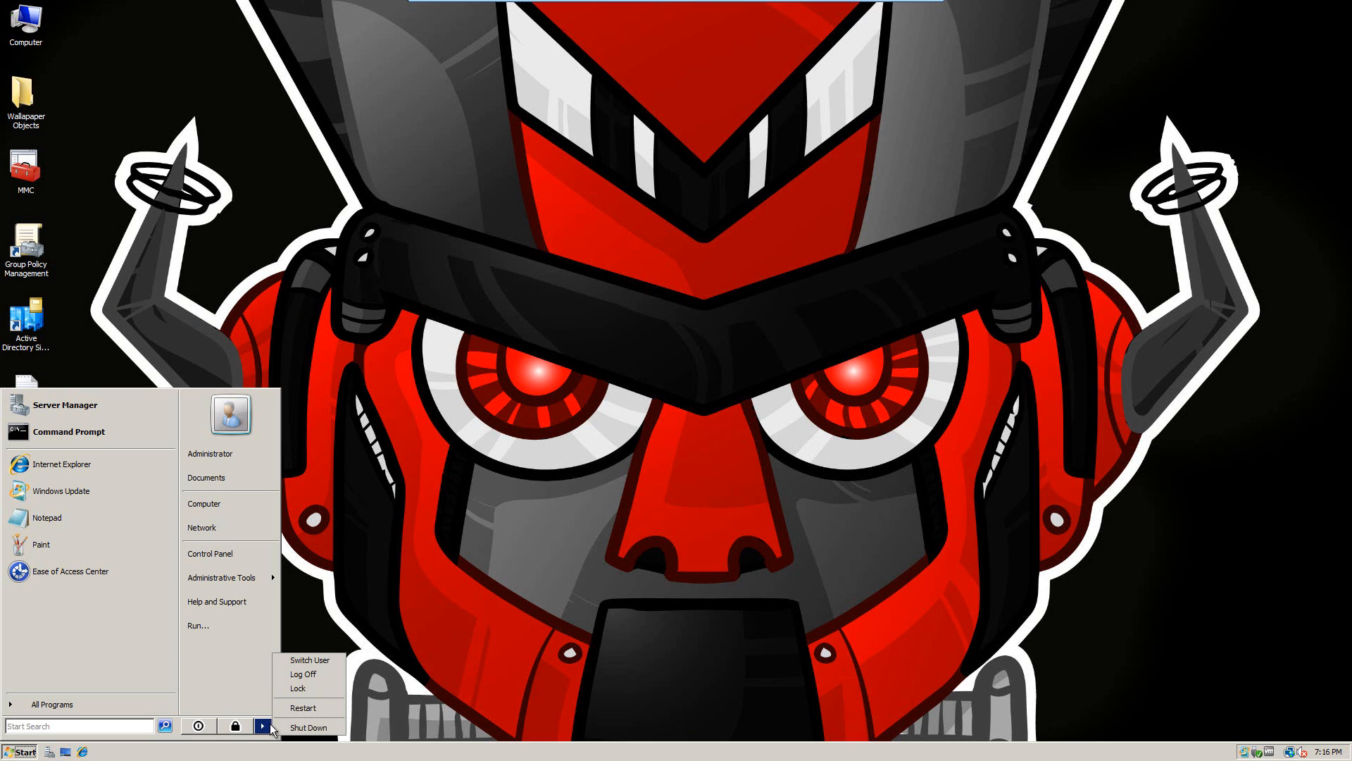
left_click(298, 673)
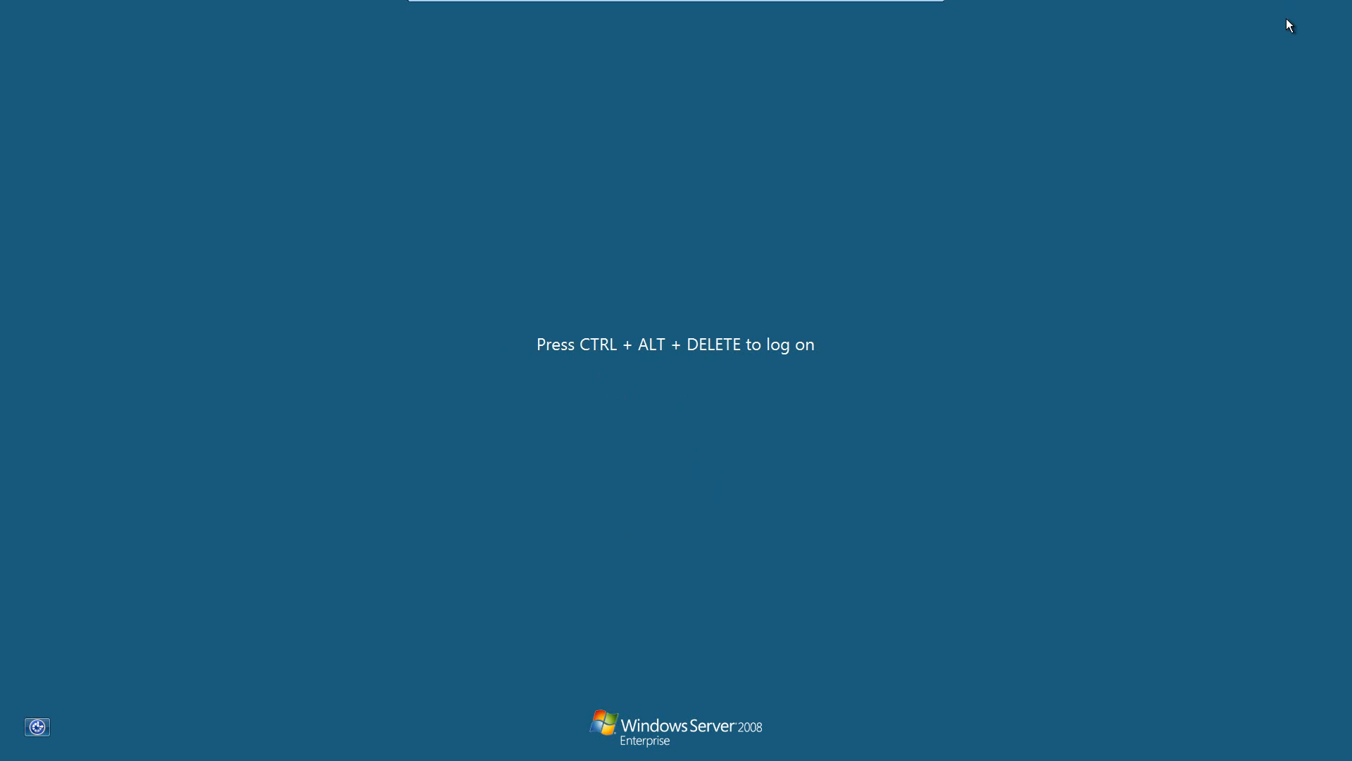
Step: Sign in as another domain user via Switch User > Other User, entering their user name and password
key("ctrl+alt+Delete")
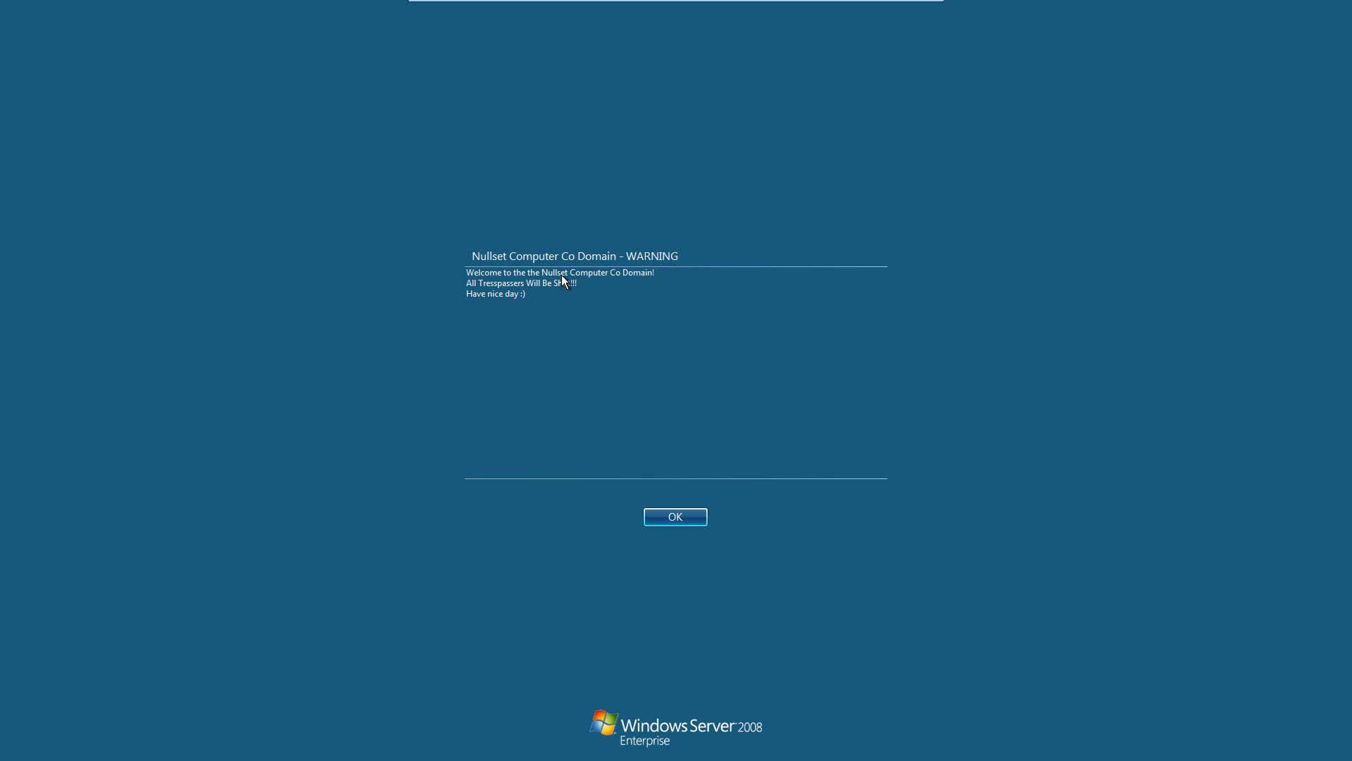
left_click(687, 520)
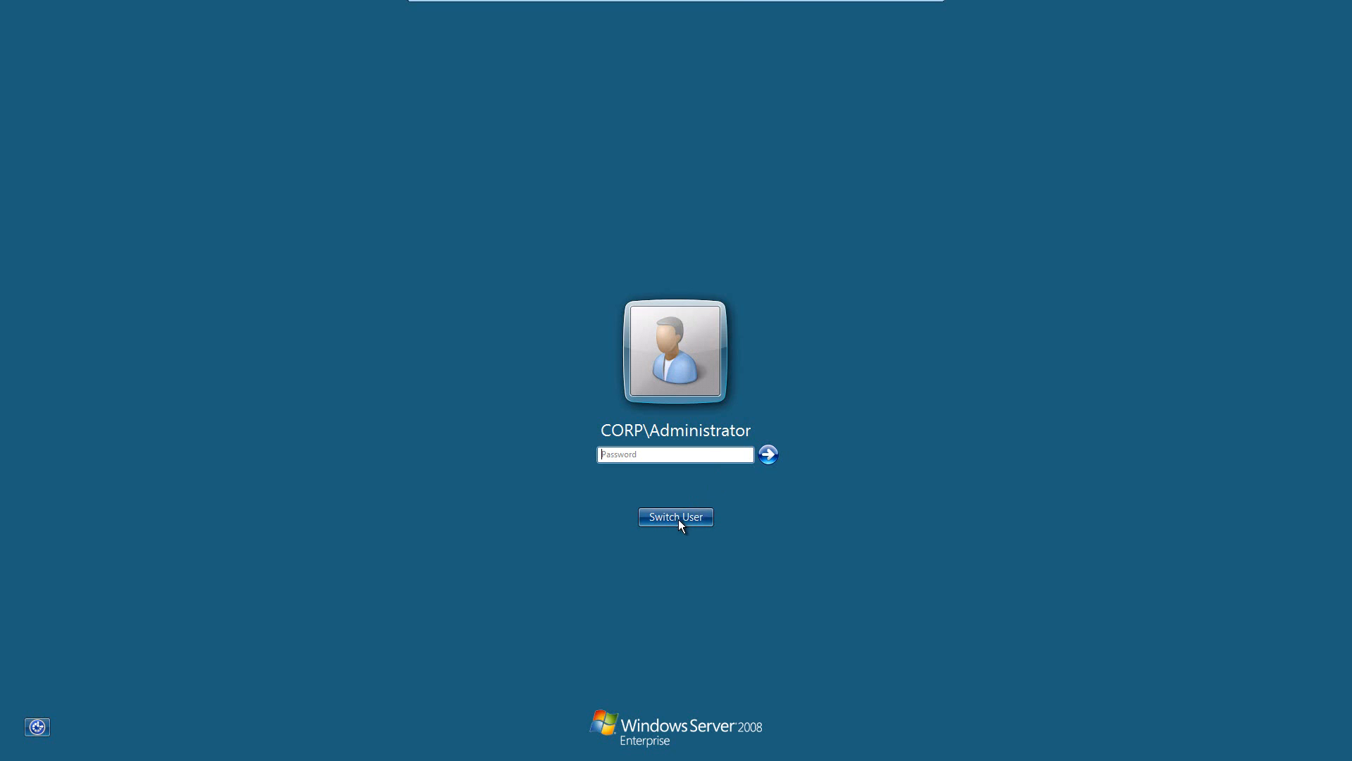
left_click(679, 519)
left_click(746, 432)
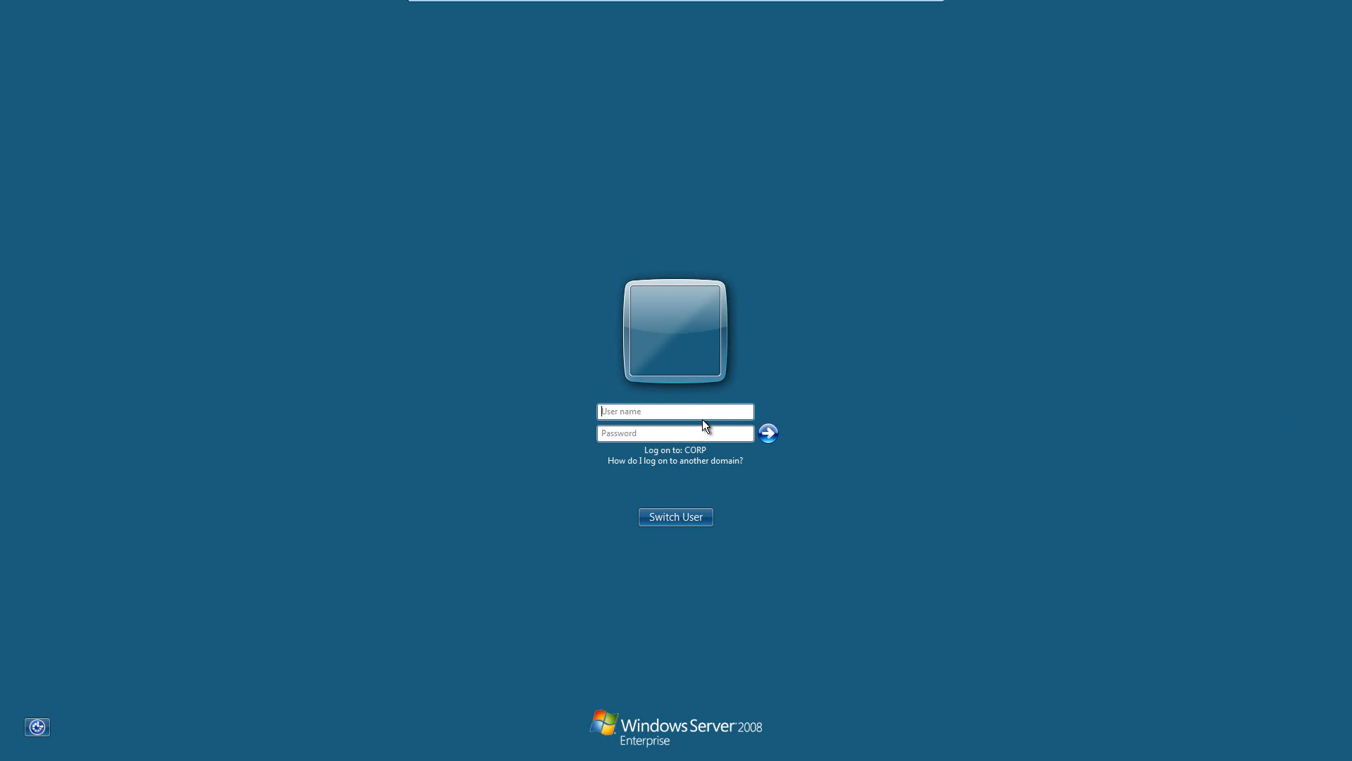
type("sam.jackson")
key("Tab")
type("**********")
key("Return")
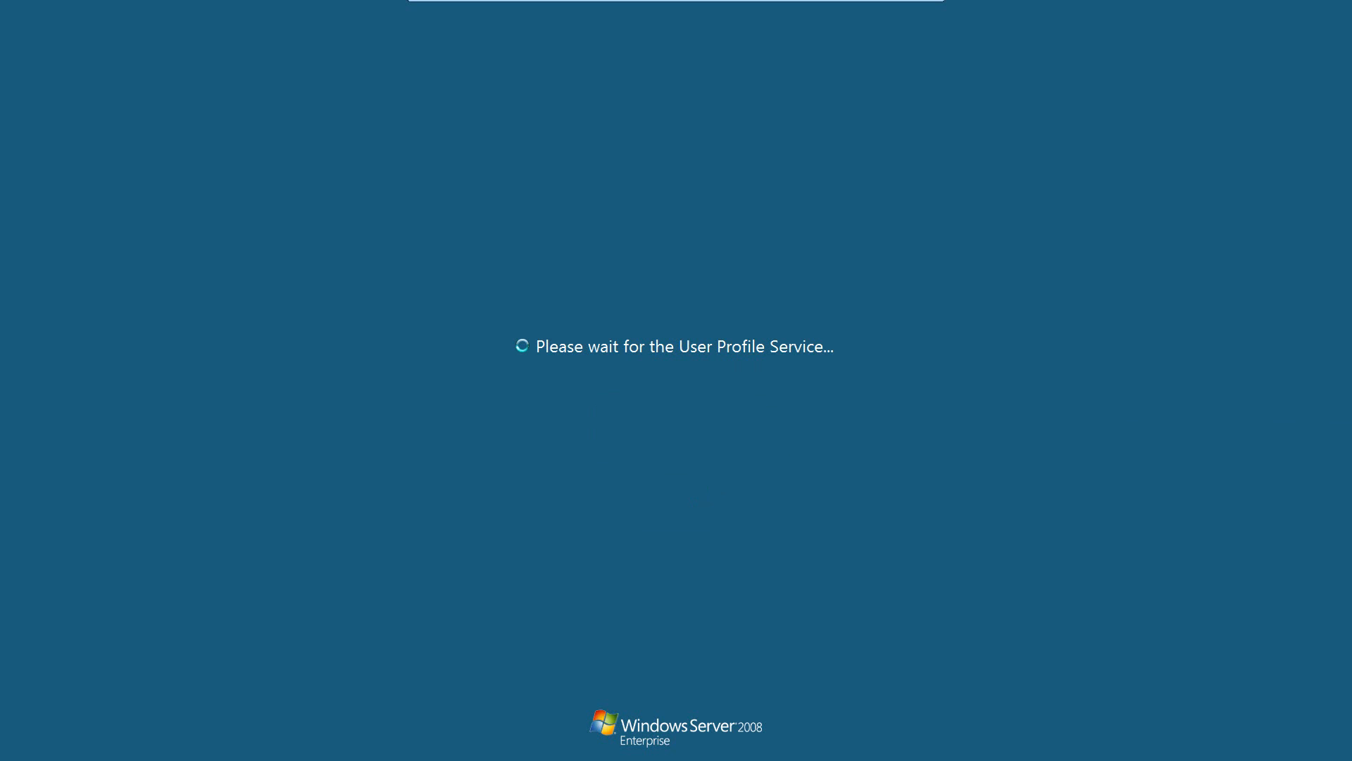
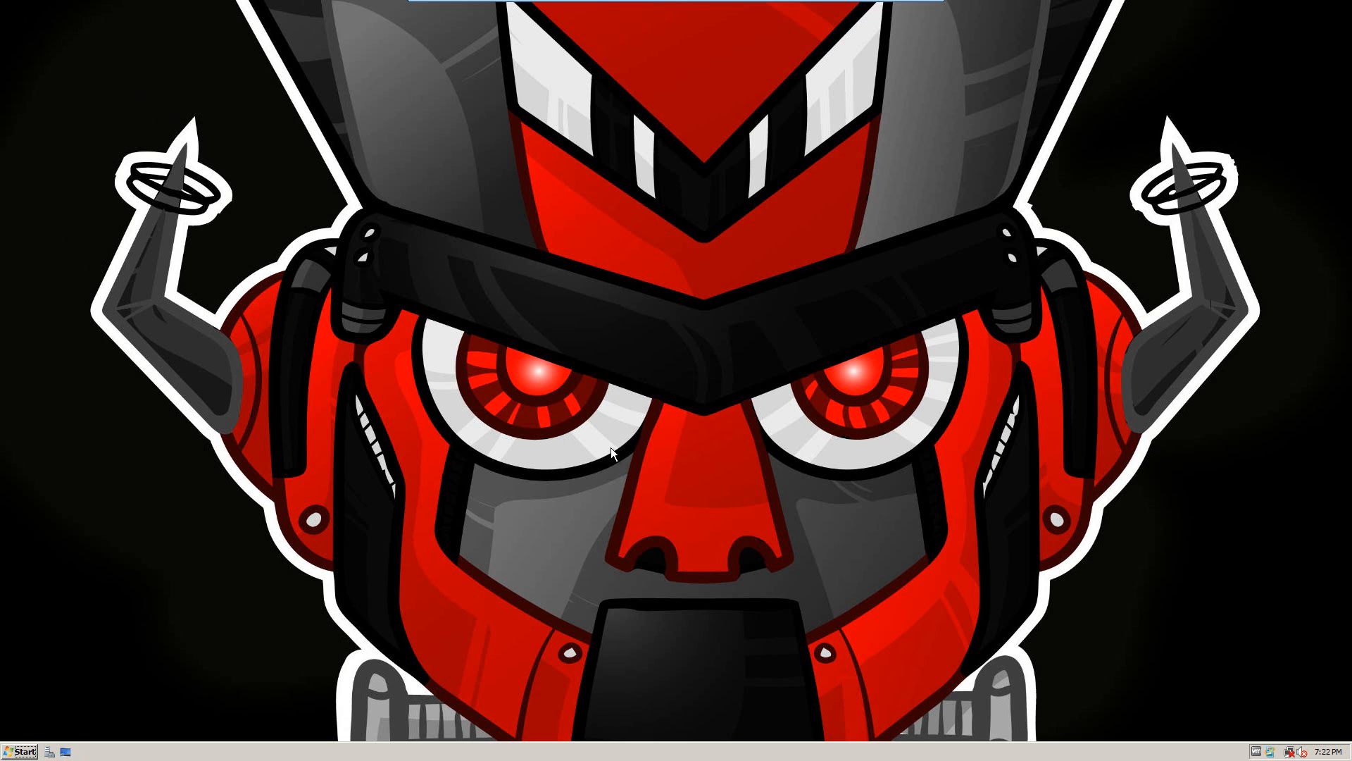
Step: Open the Personalization settings from the desktop's right-click menu
right_click(505, 236)
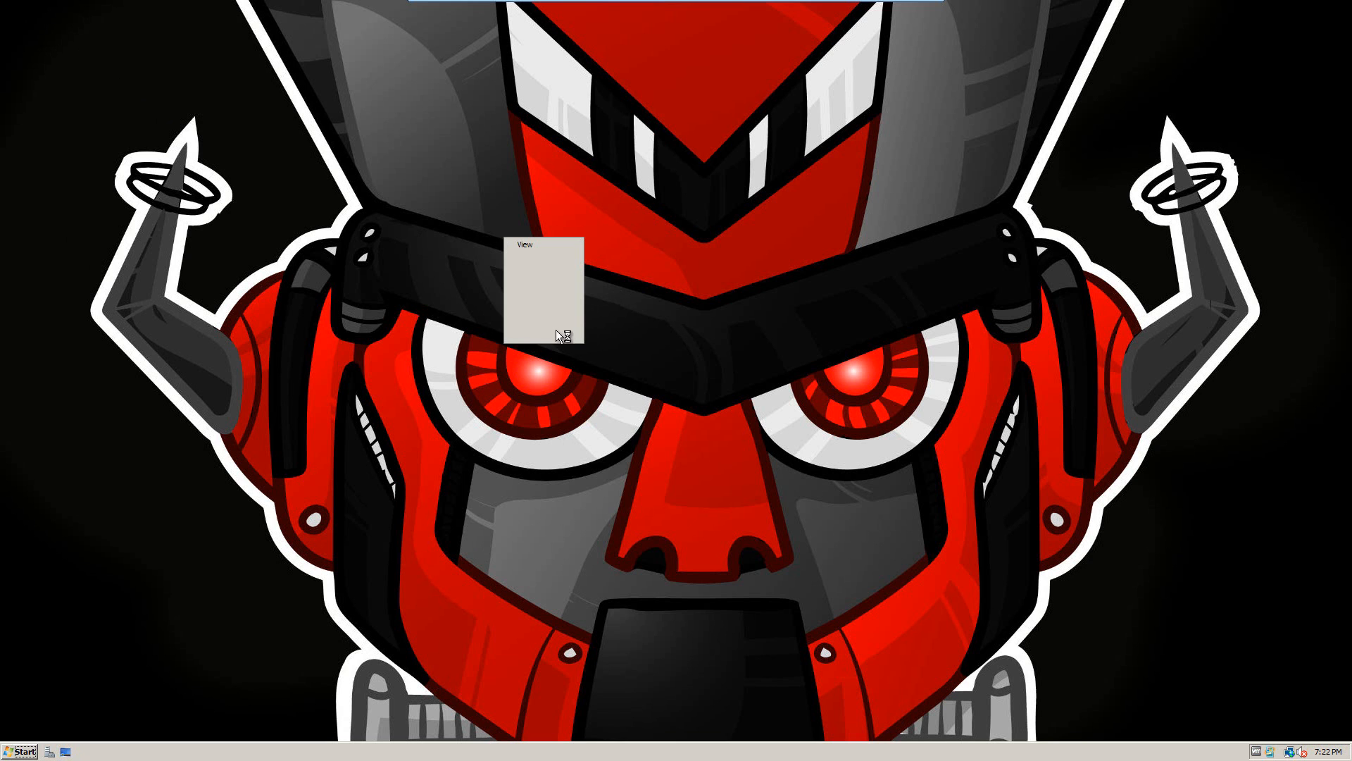
left_click(535, 336)
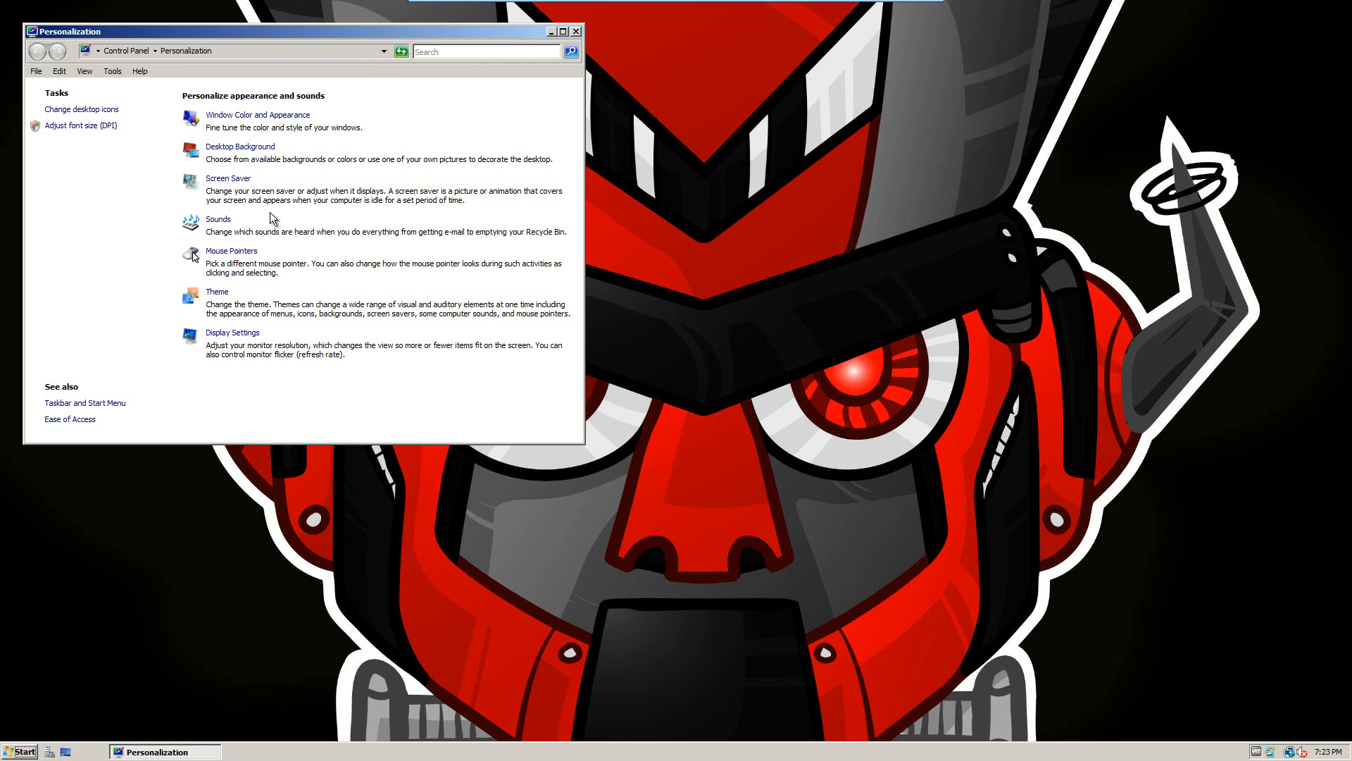
left_click(232, 151)
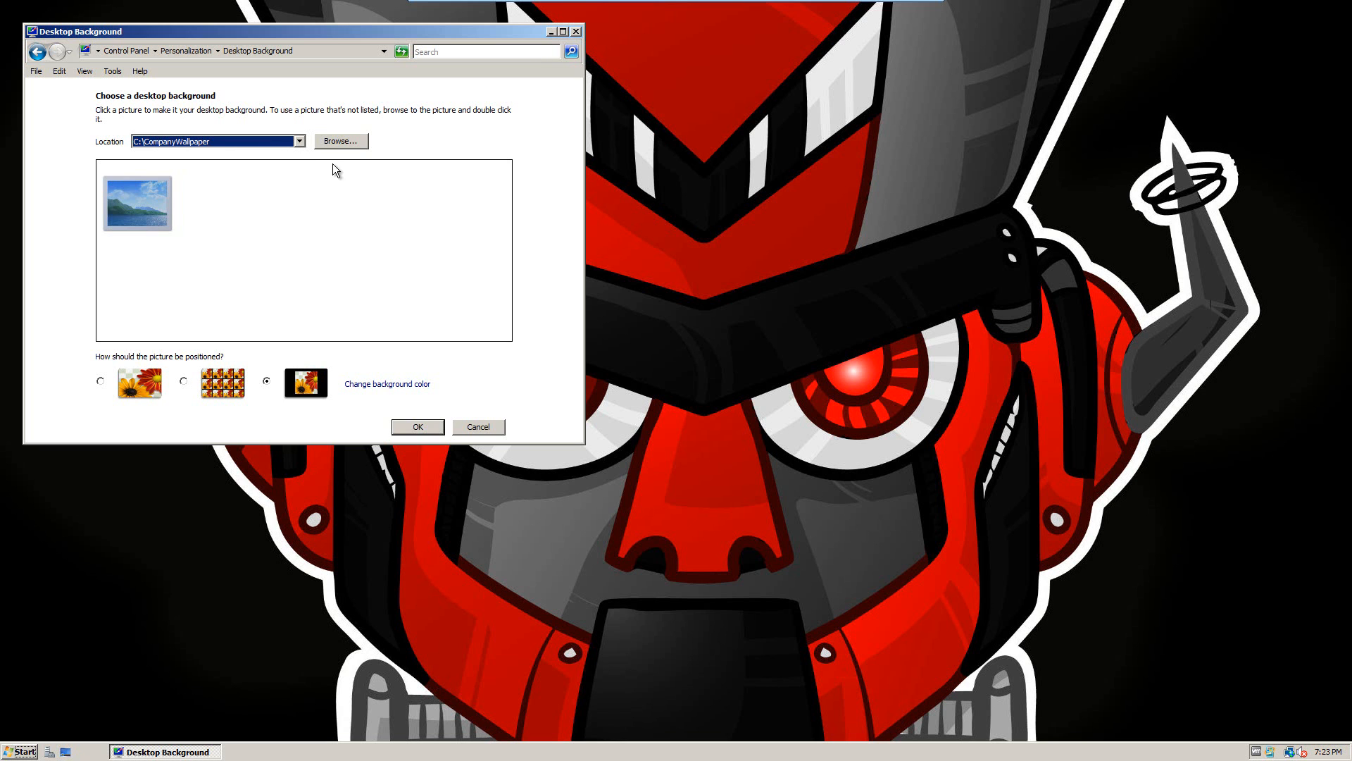
left_click(298, 141)
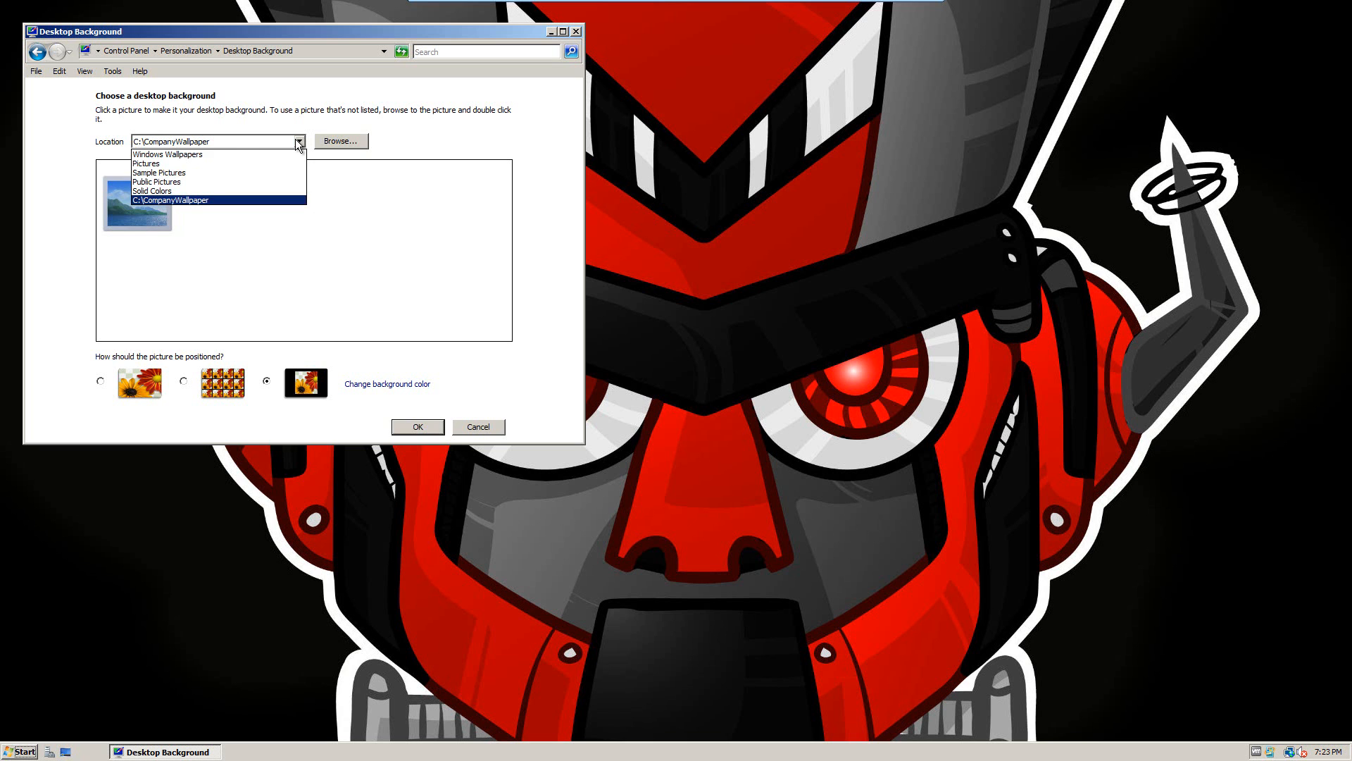
left_click(146, 156)
left_click(285, 247)
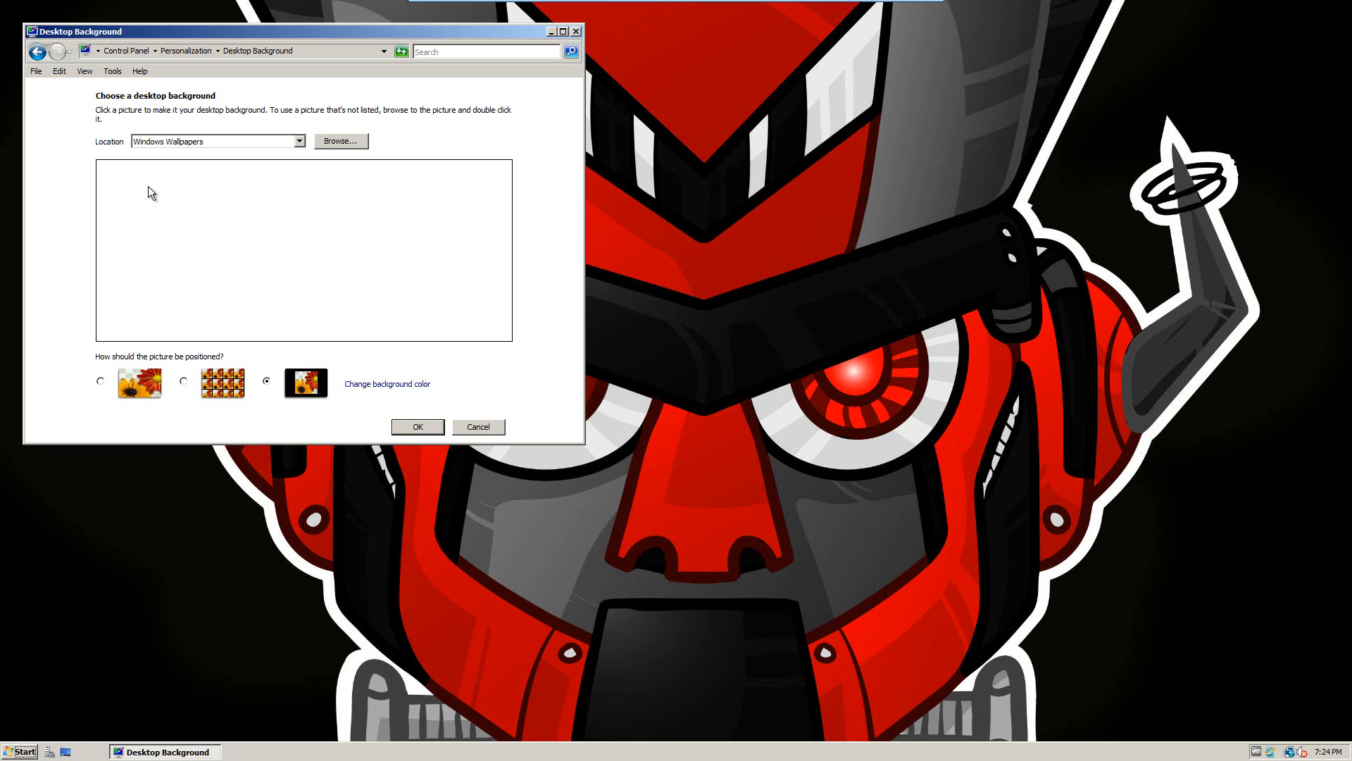
left_click(300, 139)
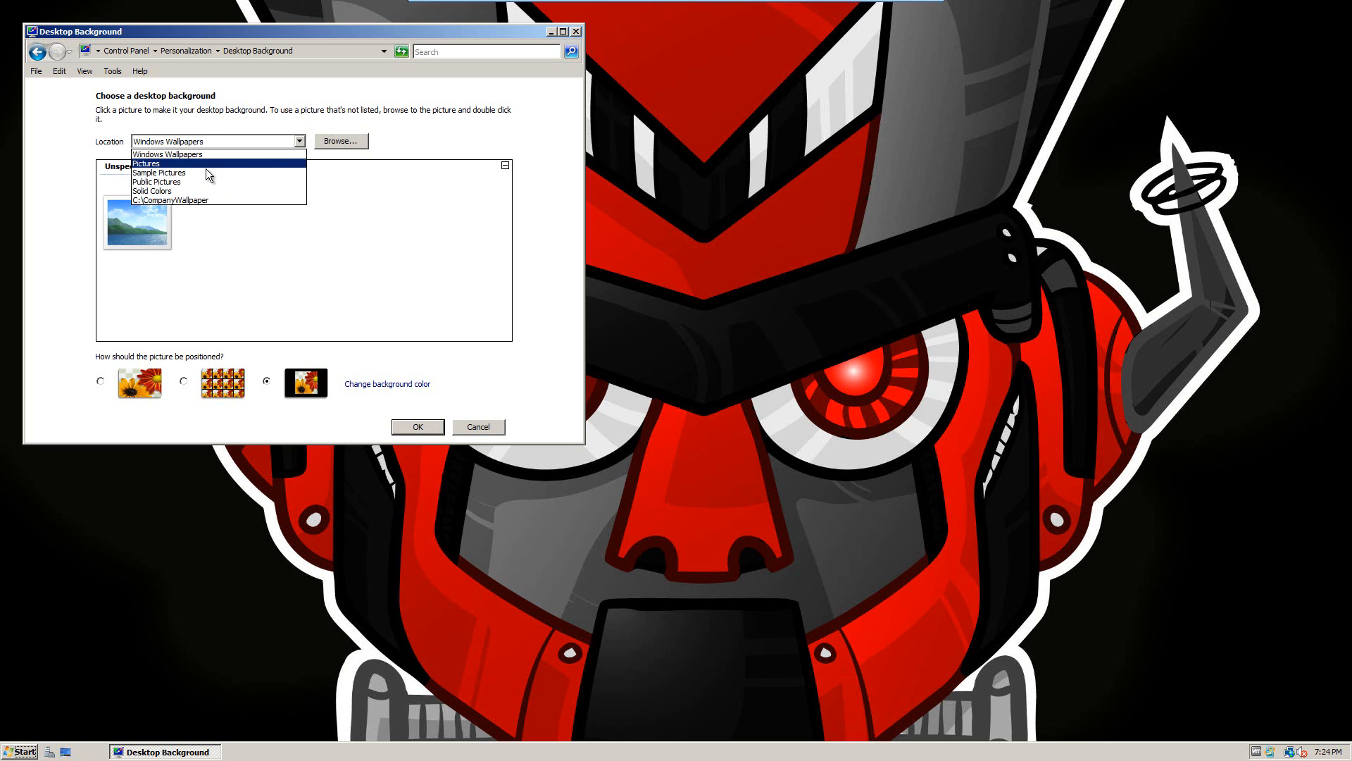
left_click(161, 191)
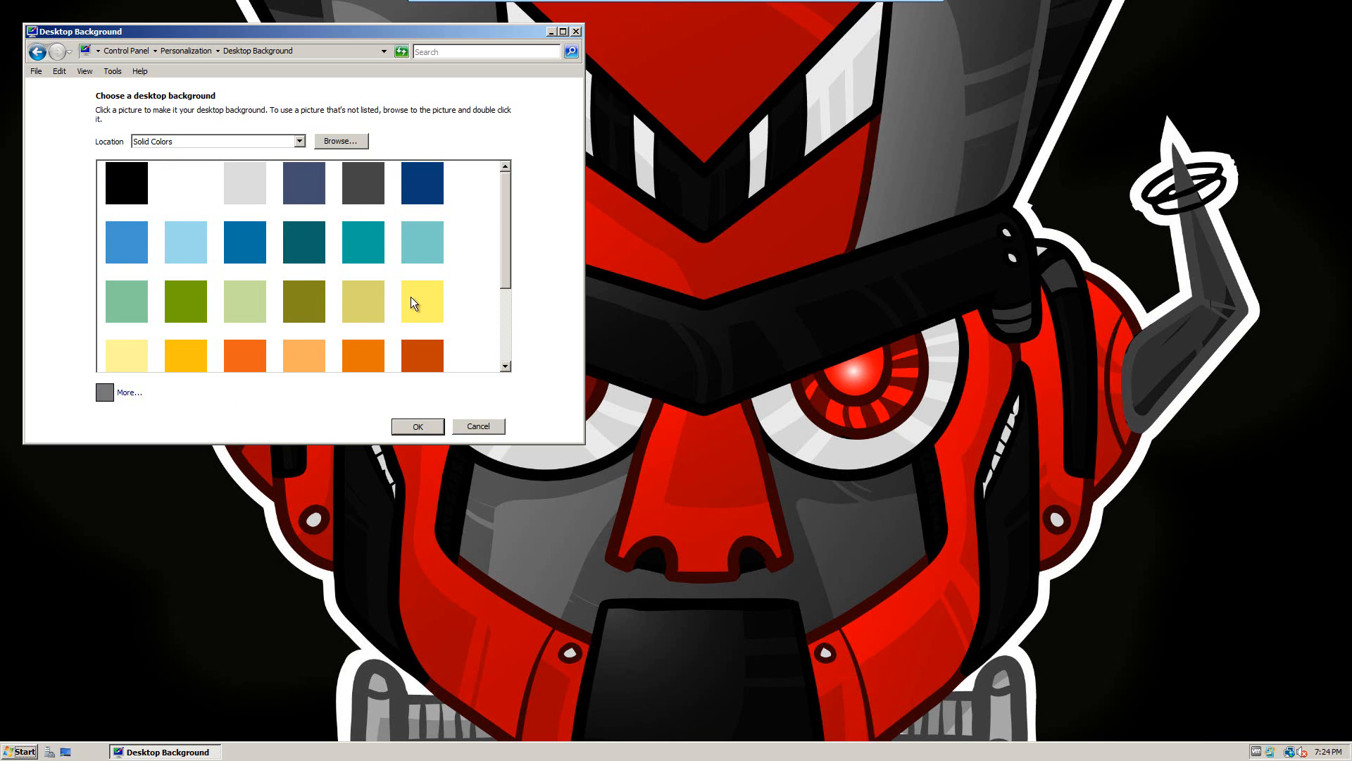
left_click(185, 300)
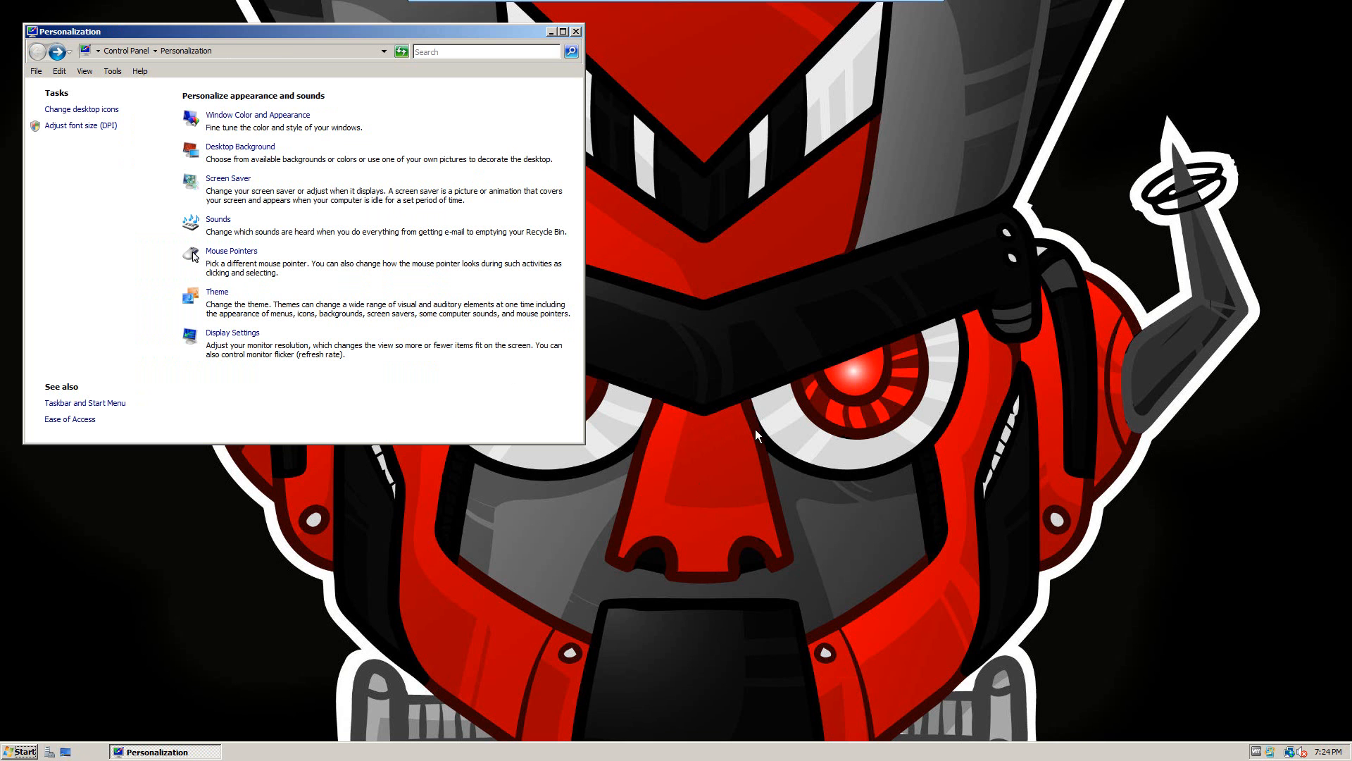
left_click(585, 32)
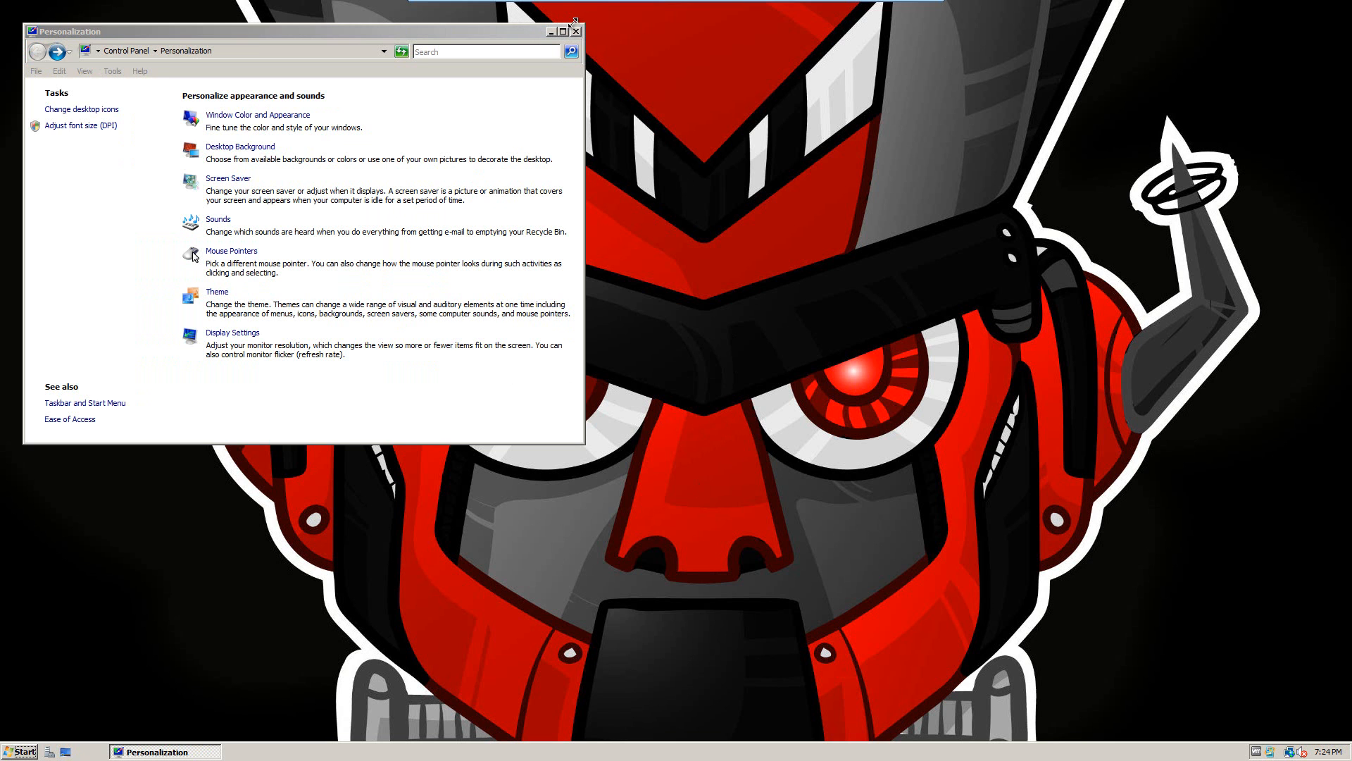
Step: Close Personalization so the red robot wallpaper shows on the desktop, and open the Start menu
left_click(577, 32)
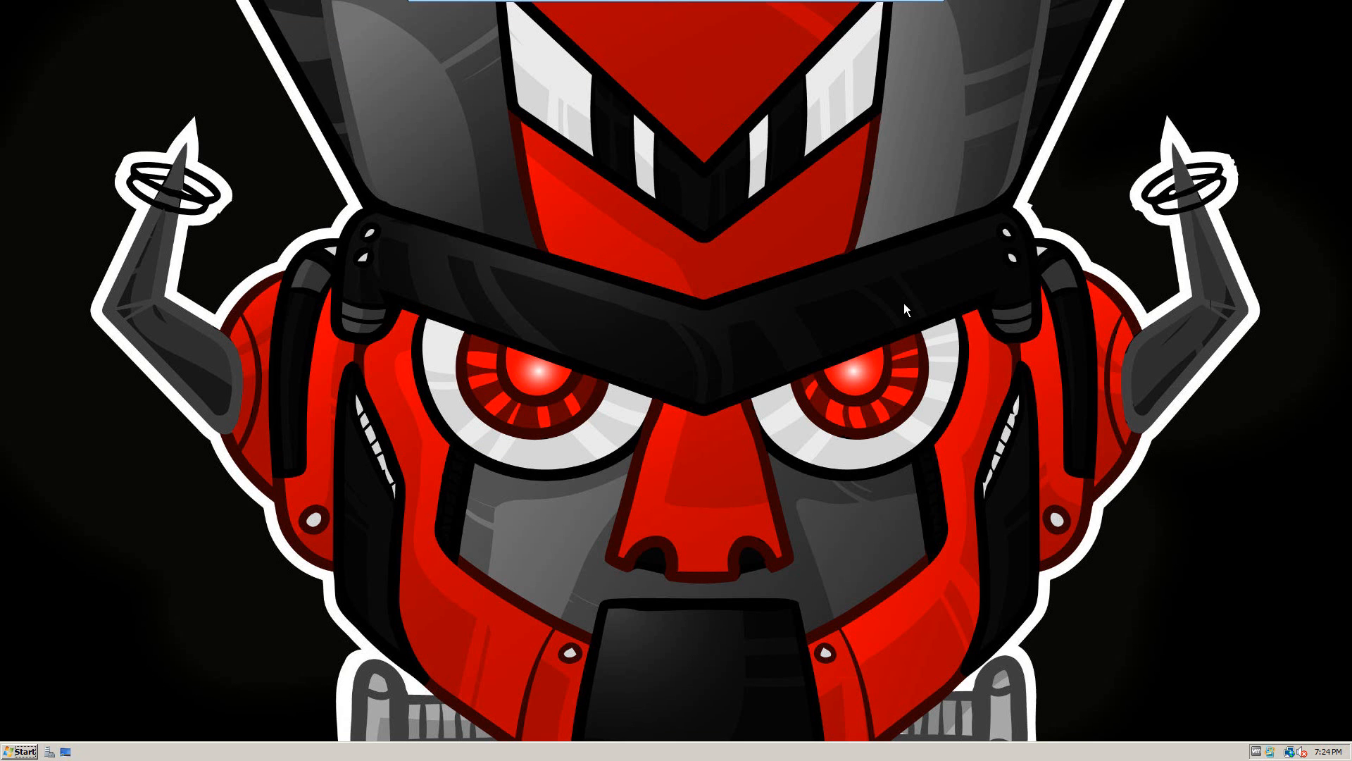
right_click(206, 383)
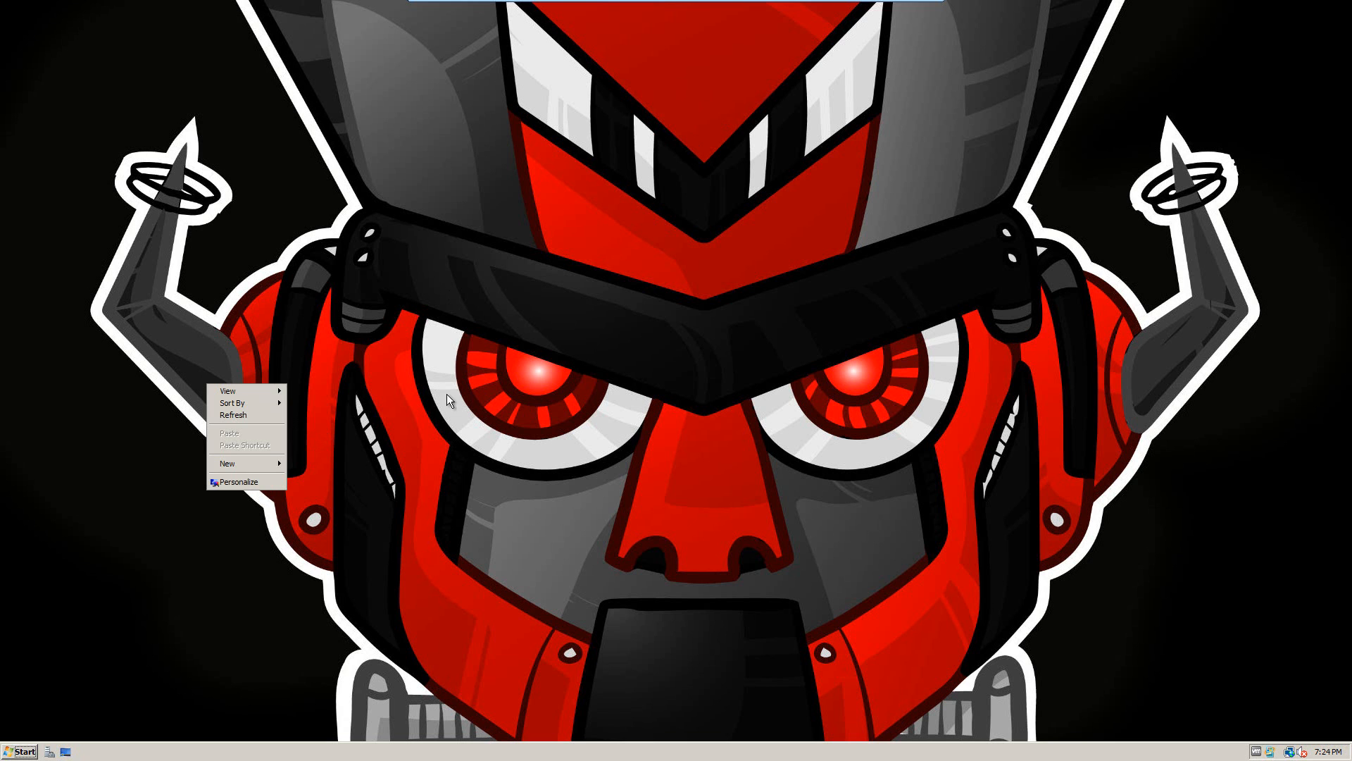
left_click(2, 687)
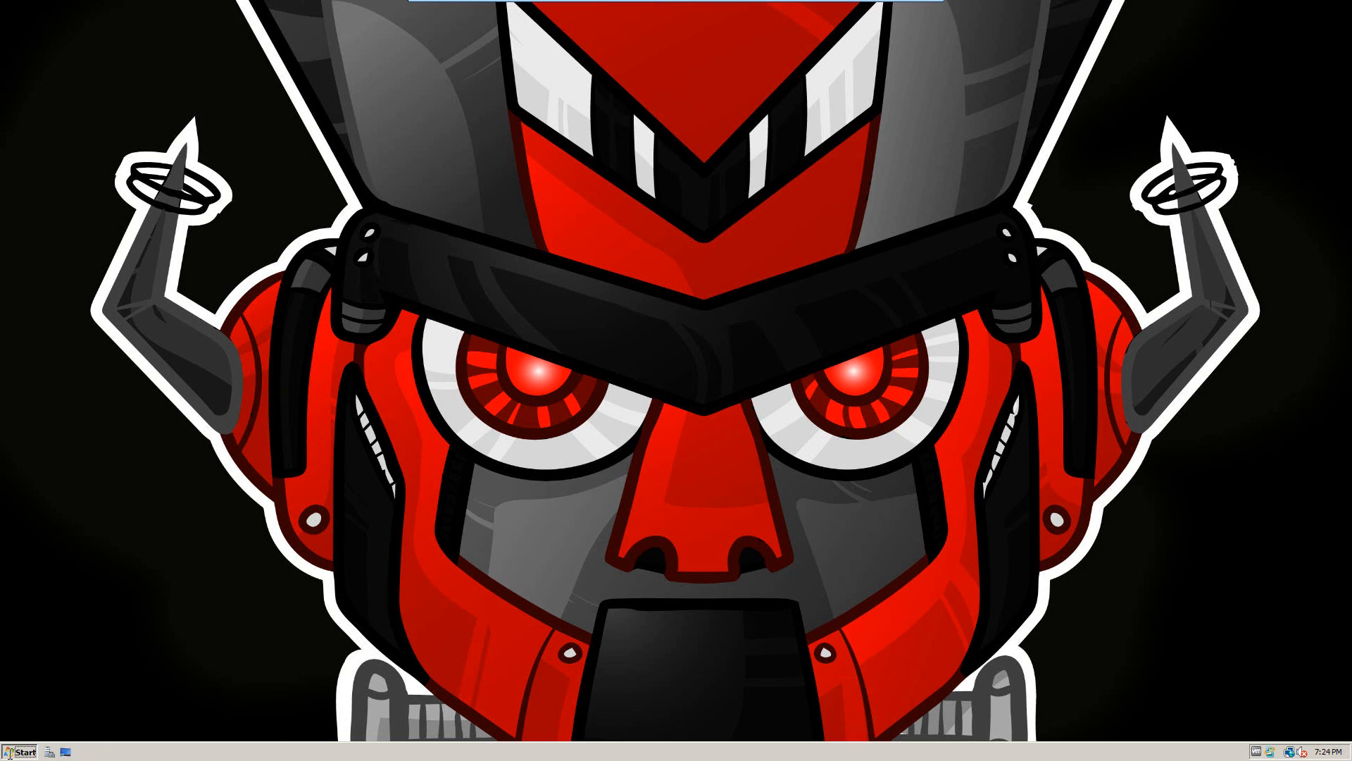
left_click(9, 756)
Step: Log off the current domain user using Log Off in the Start menu's shutdown options
left_click(262, 726)
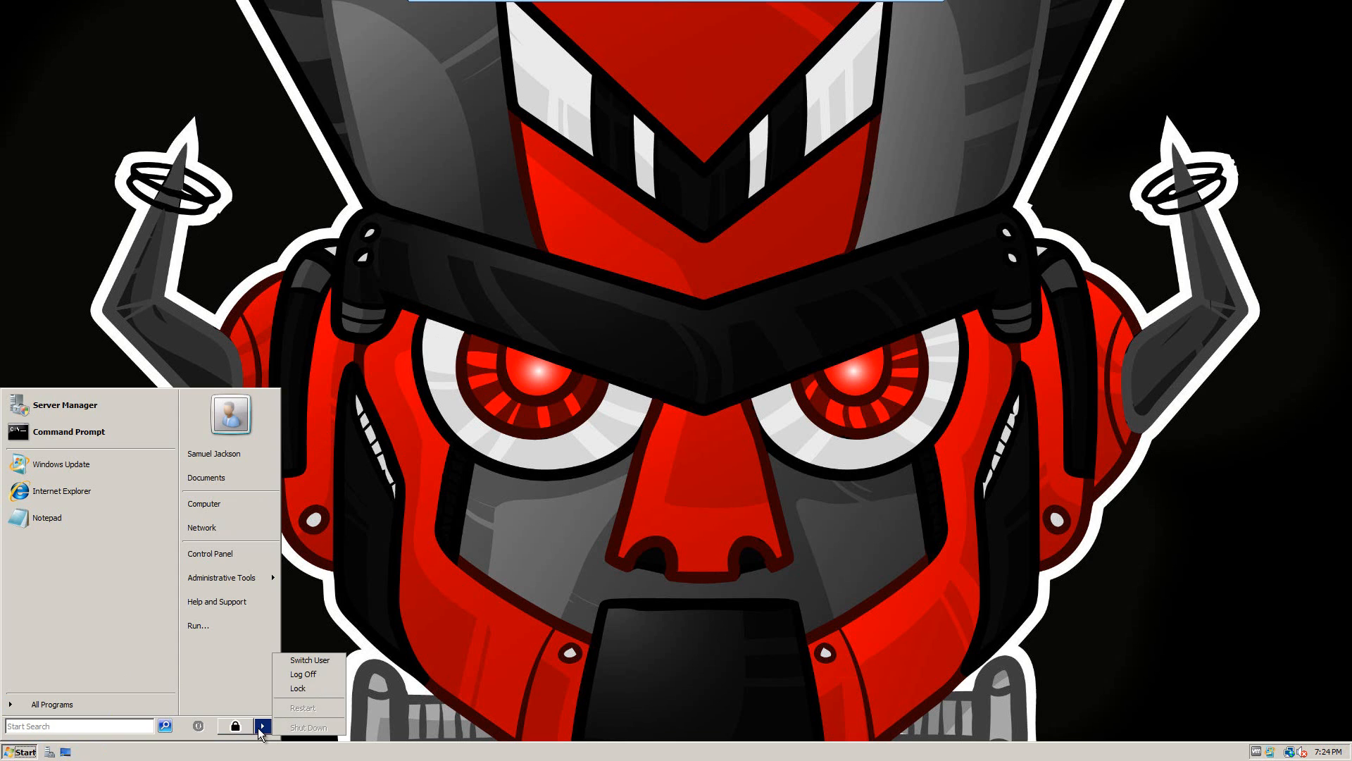
left_click(323, 674)
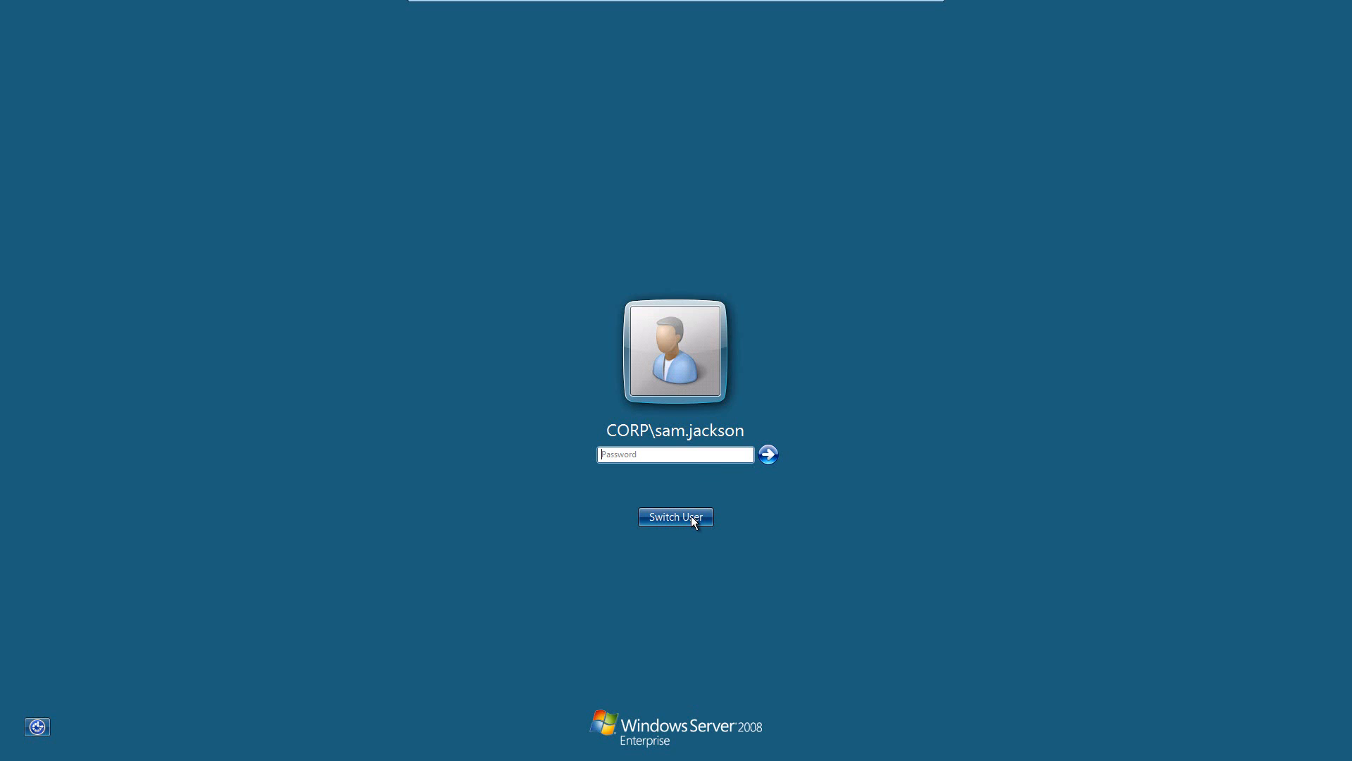
Step: Sign in as another CORP domain user via Switch User > Other User, entering their user name and password
left_click(691, 515)
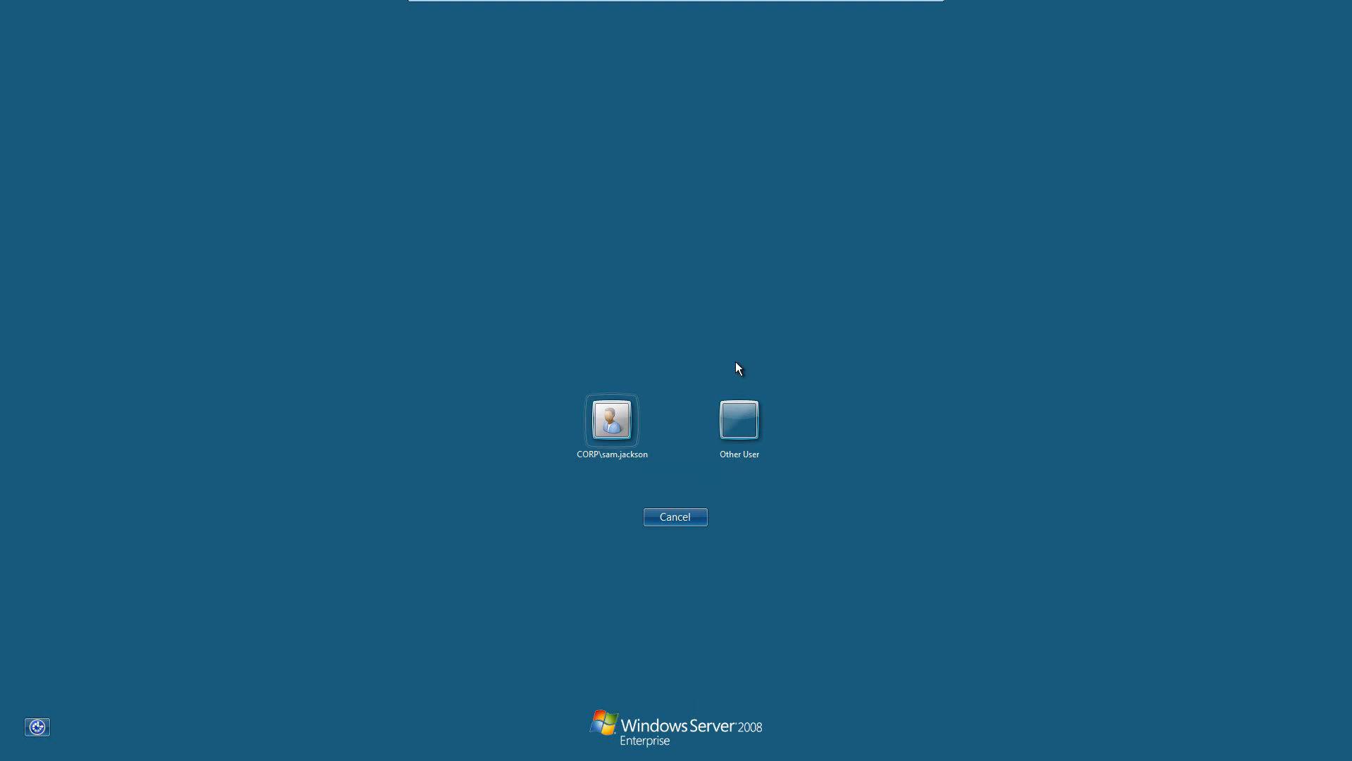
left_click(731, 430)
type("michael.jackson")
key("Tab")
type("••••••••••")
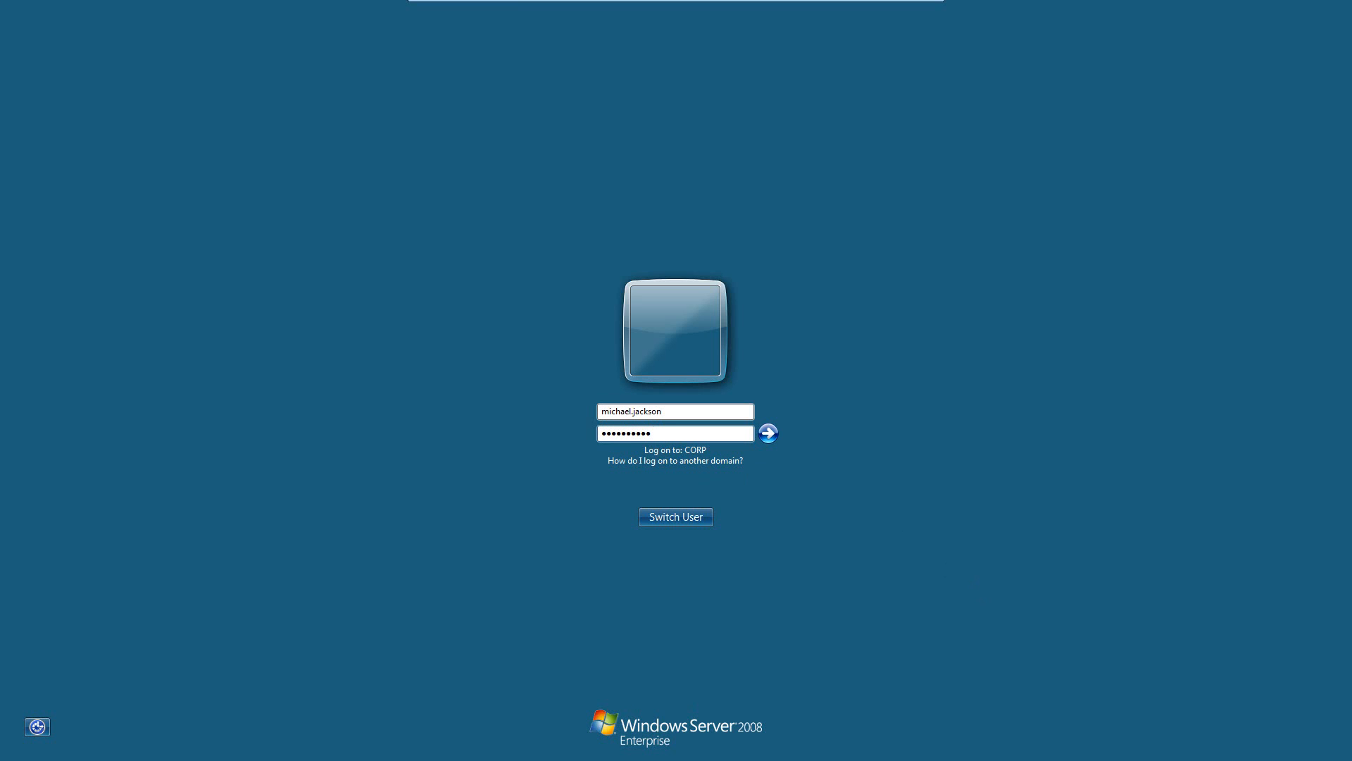
key("Return")
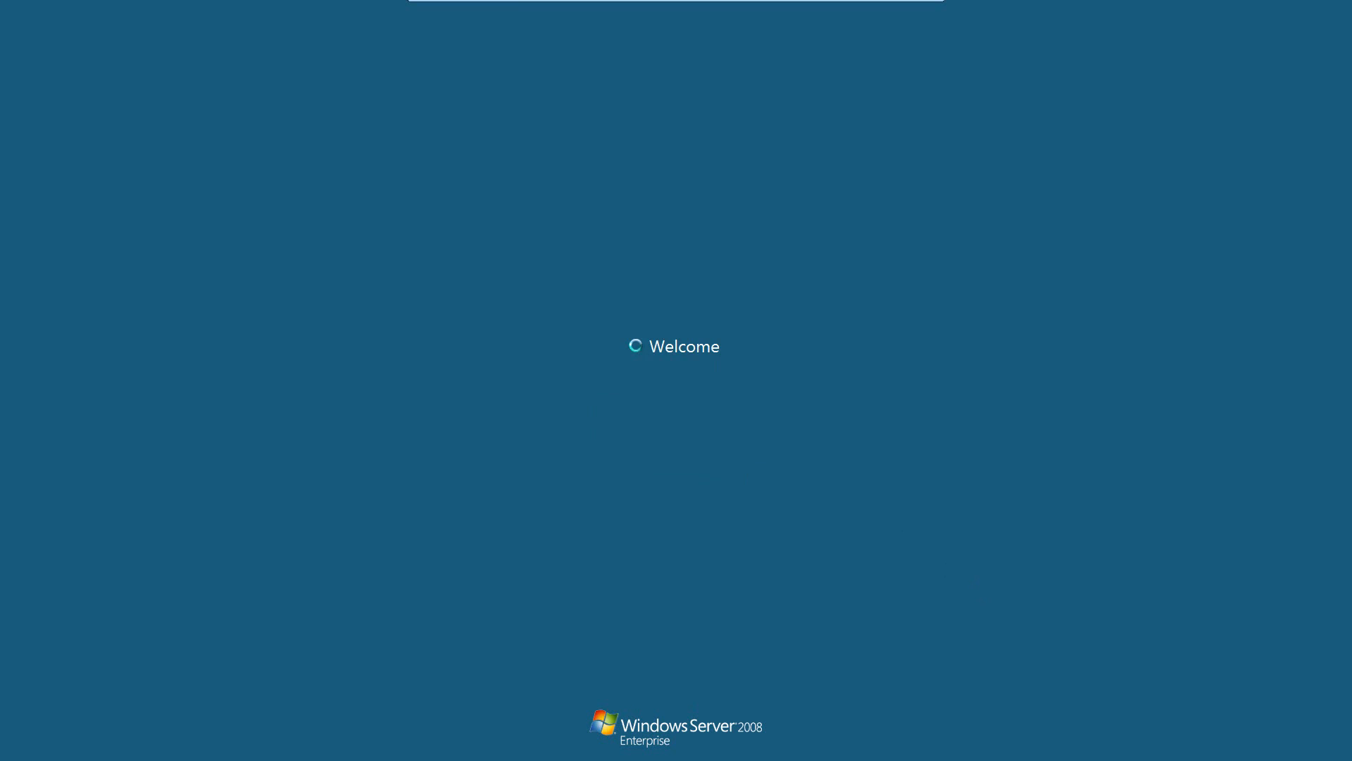